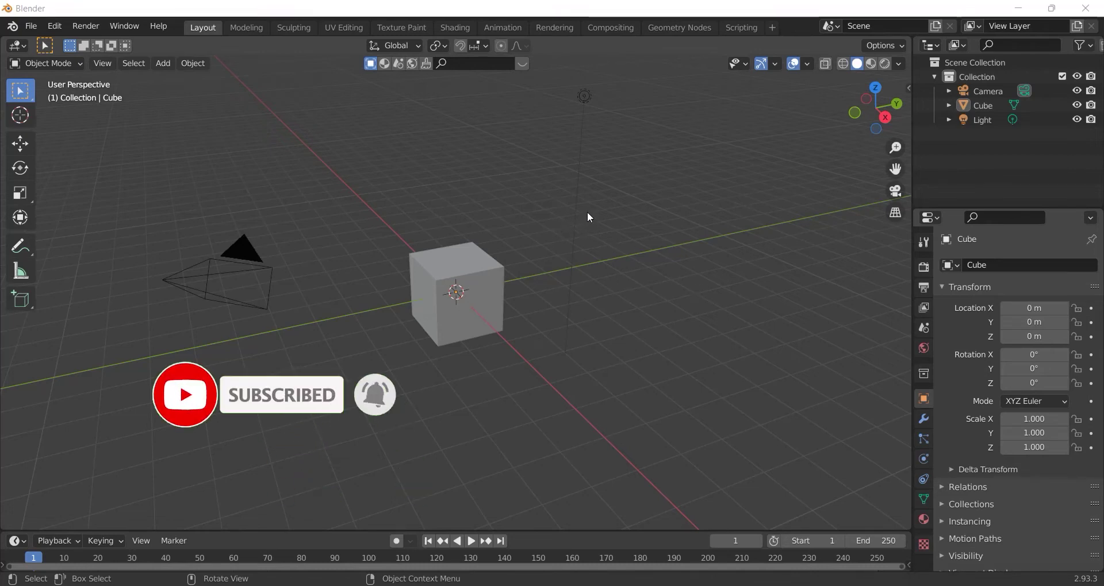
- Zoom in on the default cube, select it, and bring up its context menu
scroll(587, 208, "up", 1)
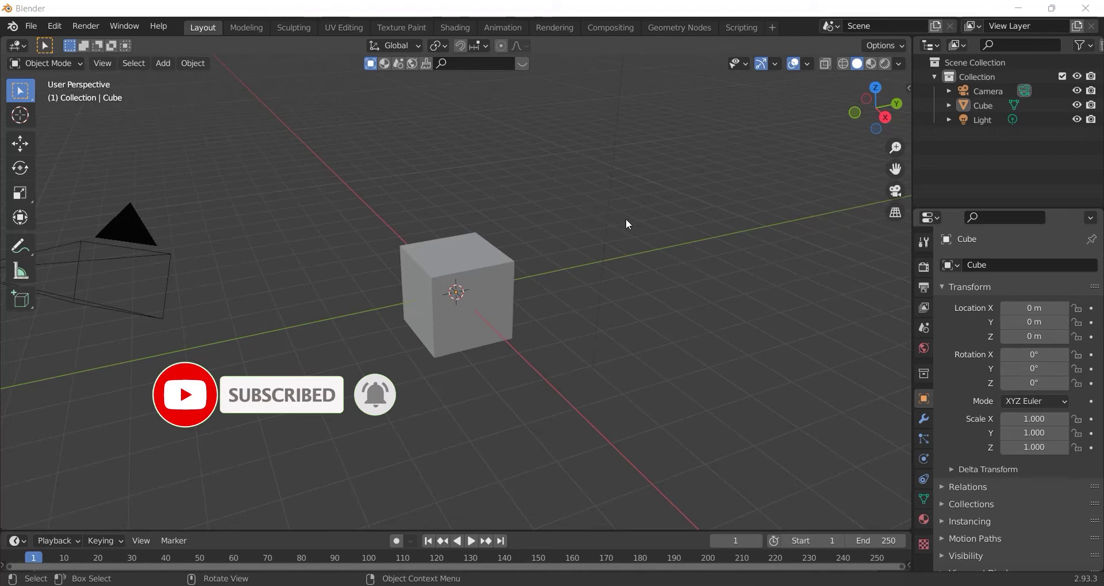
scroll(667, 226, "up", 1)
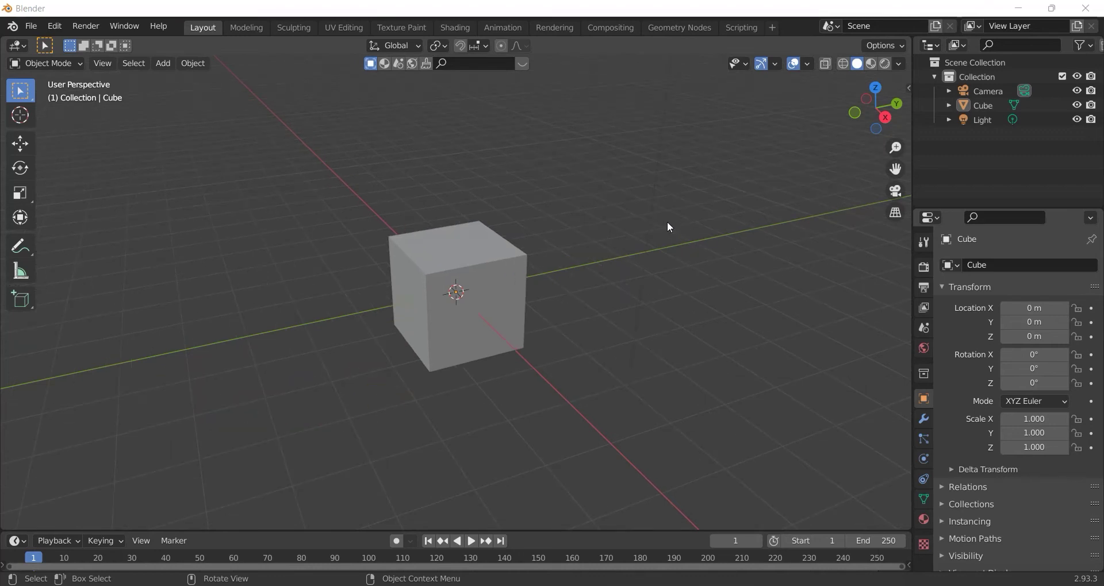
scroll(529, 203, "up", 1)
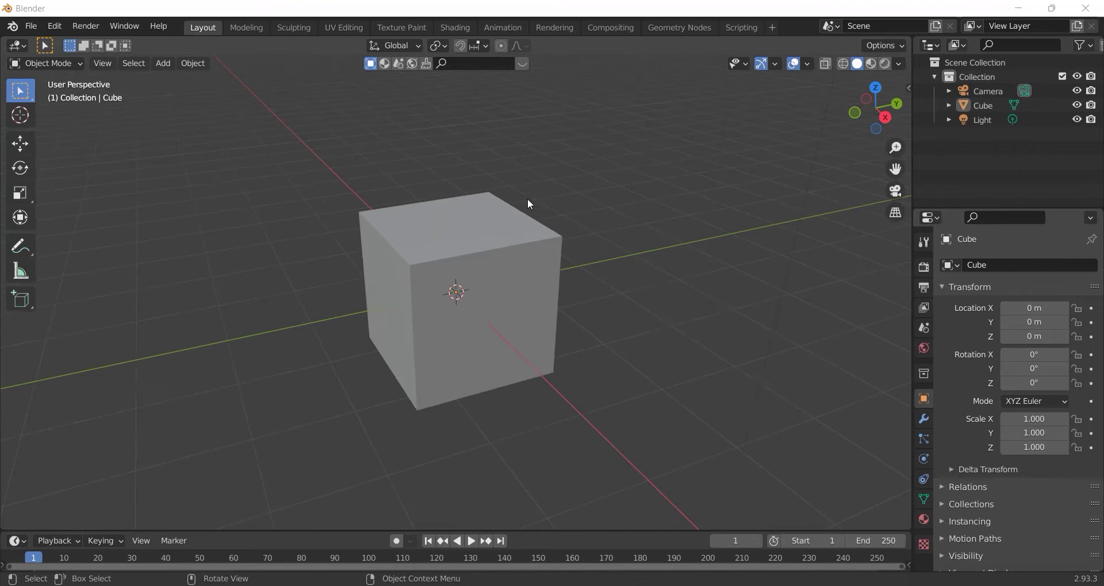
middle_click_drag(671, 242, 653, 224)
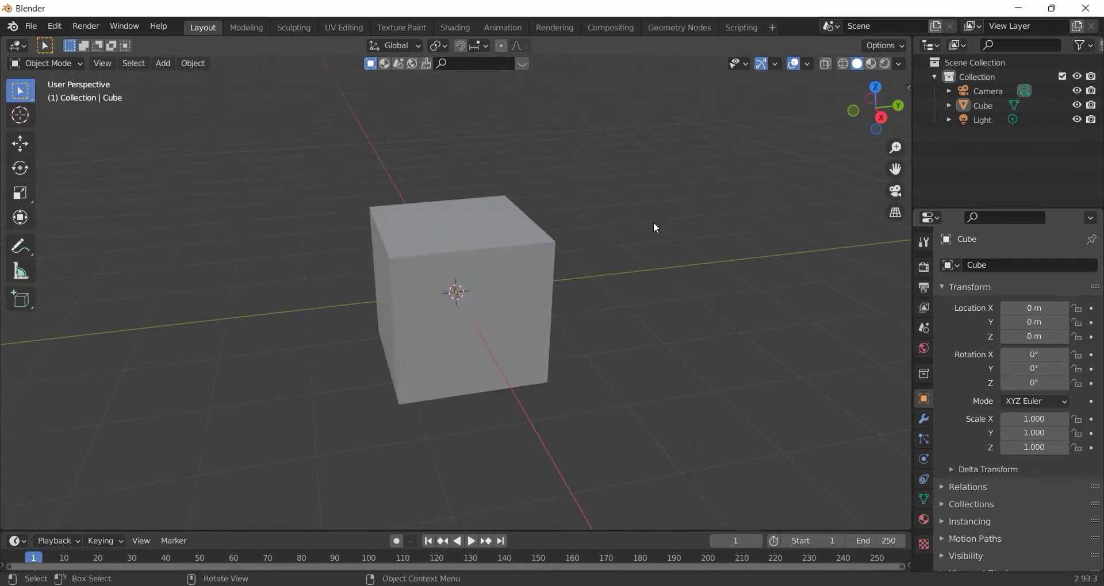
scroll(653, 222, "up", 2)
left_click(482, 243)
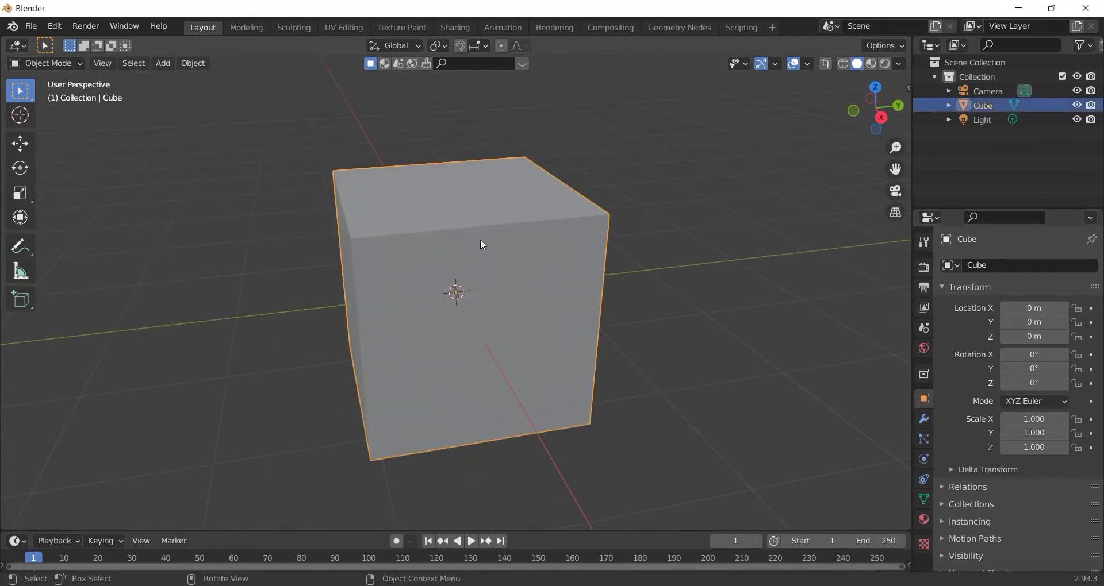
right_click(480, 220)
- Delete the default cube and add a UV sphere at the origin
left_click(406, 466)
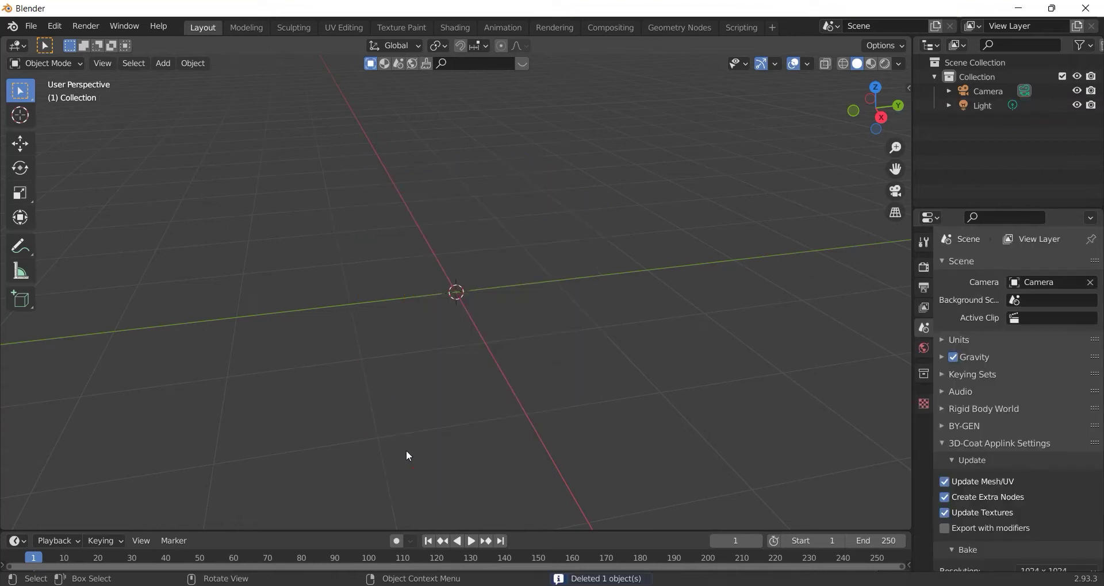
left_click(161, 70)
mouse_move(207, 79)
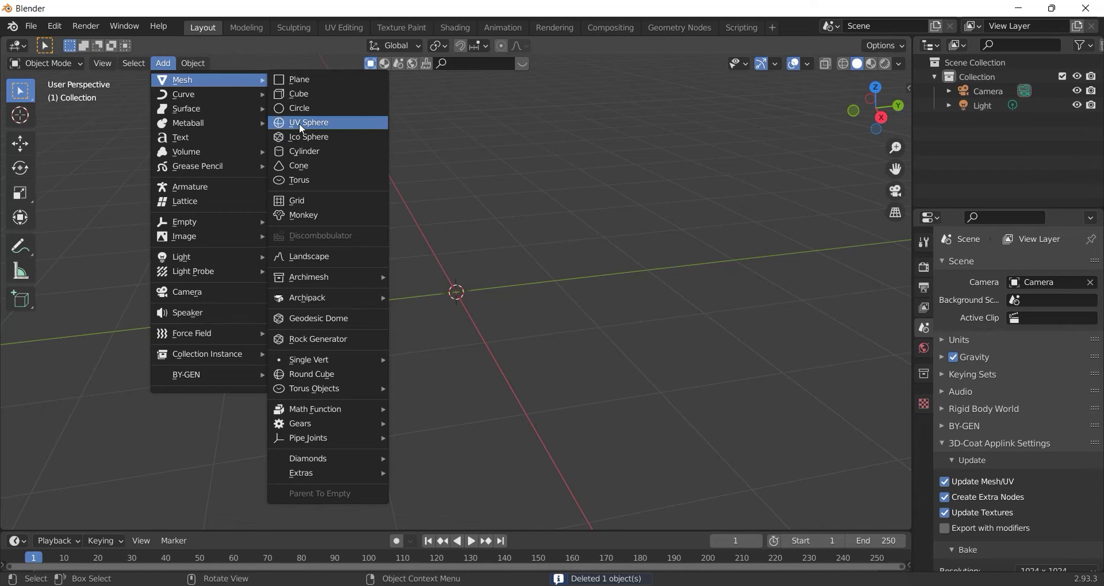
left_click(300, 125)
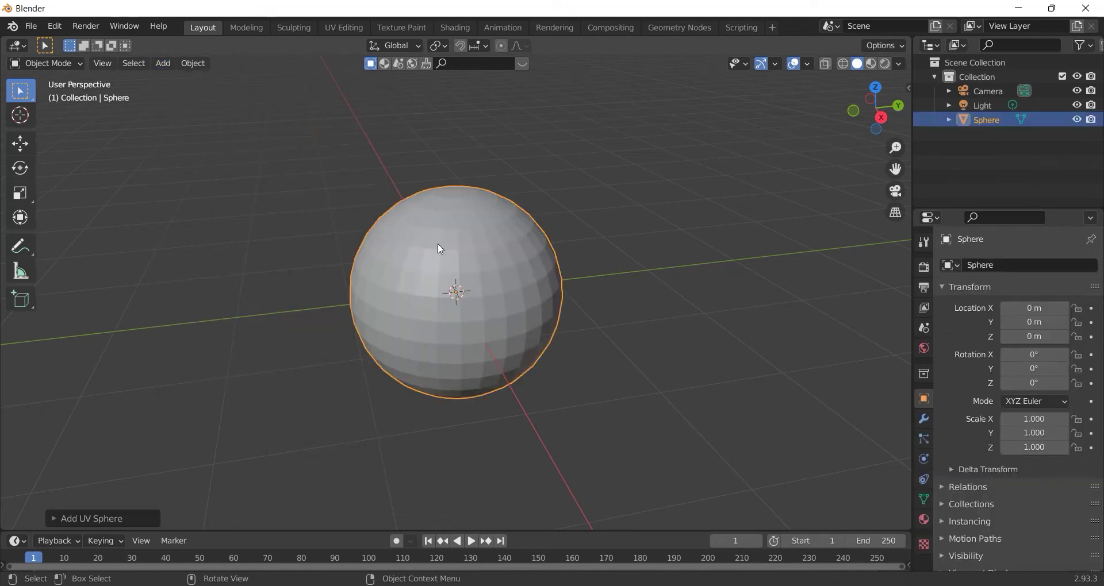
- Switch to top view and scale the sphere down to 0.129
key("grave")
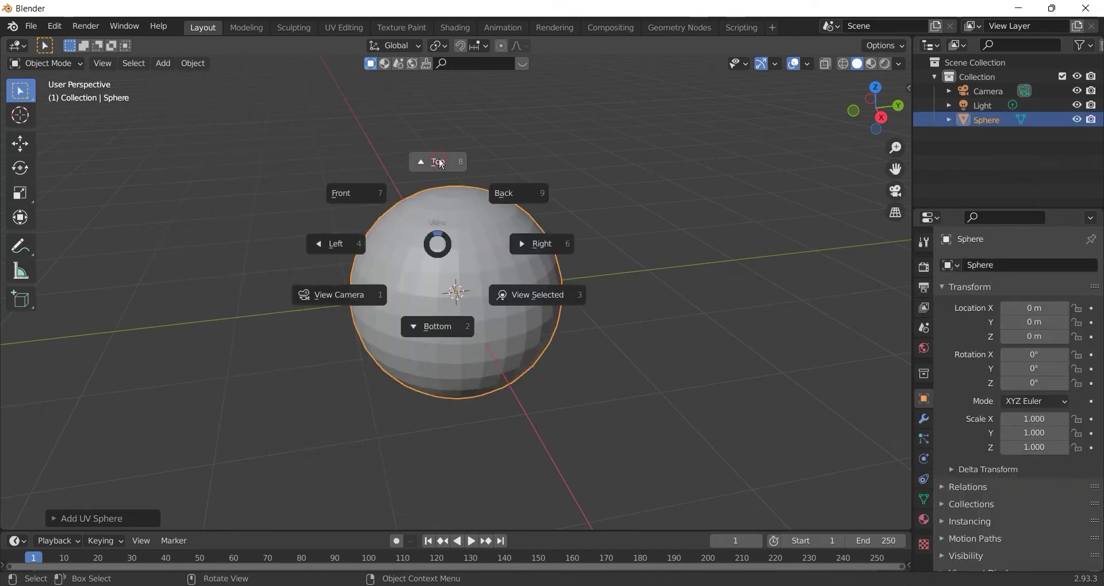
left_click(440, 164)
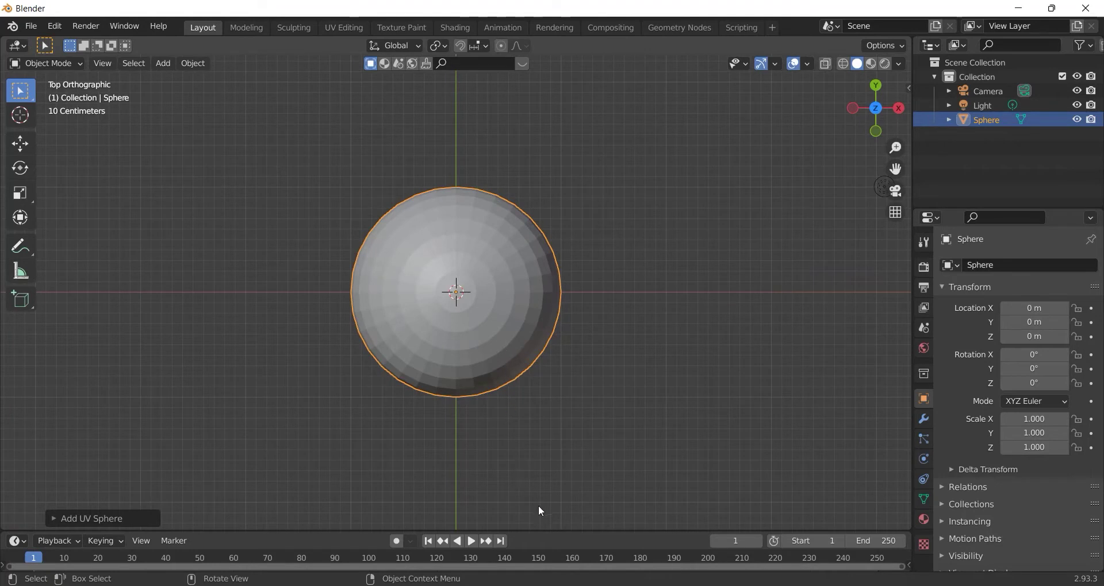
key("s")
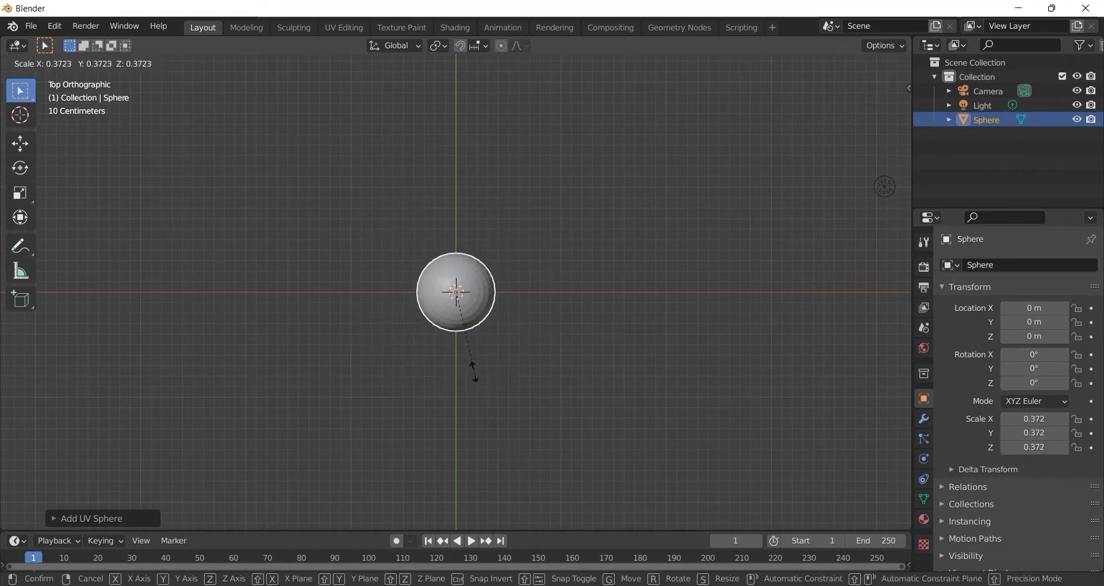
left_click(464, 319)
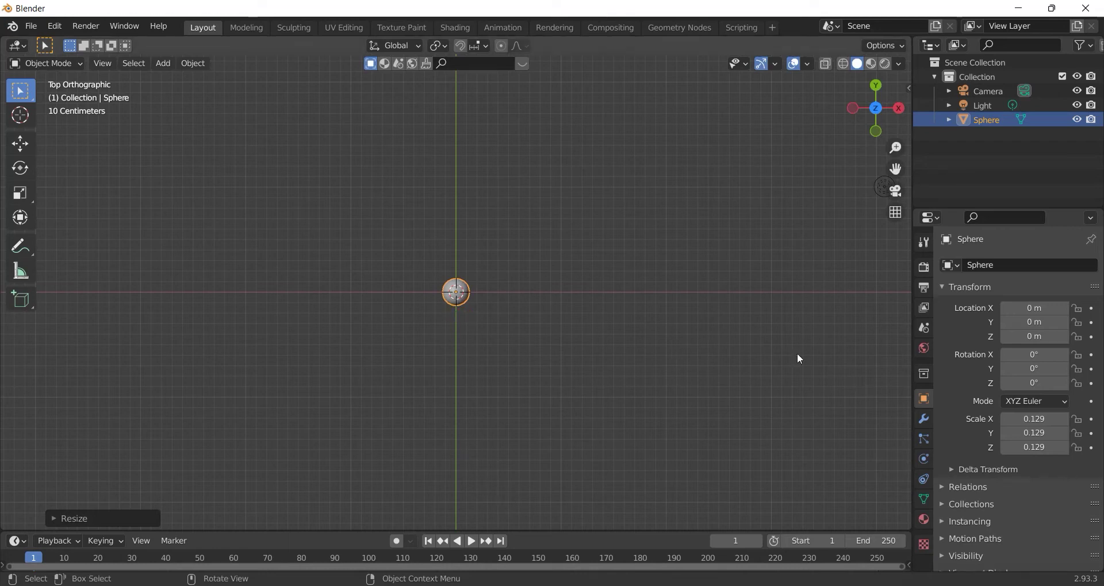
left_click(924, 420)
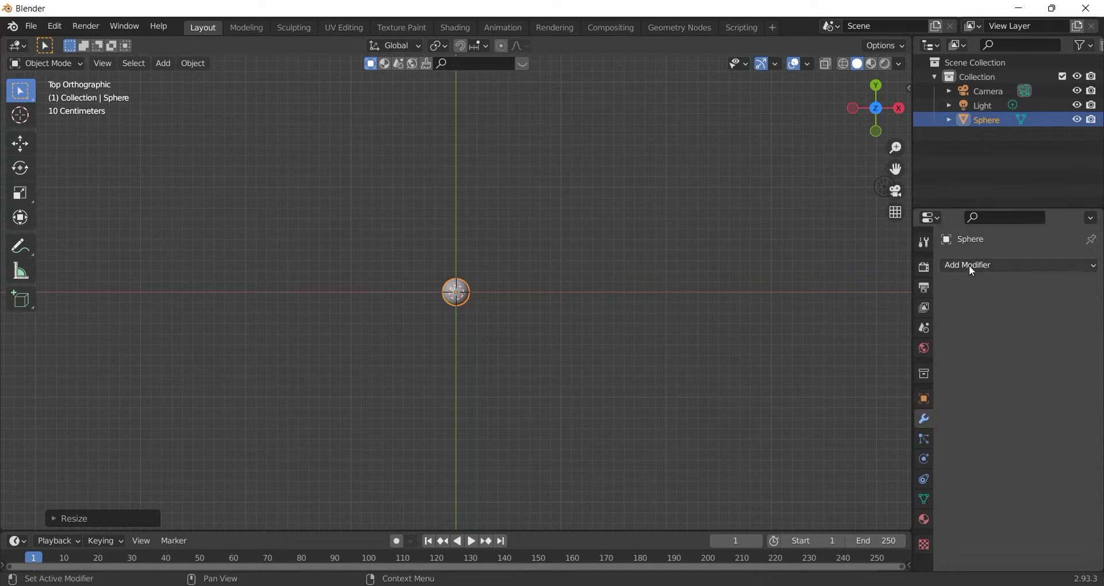
- Add an Array modifier to the sphere and lower its relative X offset to 0.600
left_click(968, 264)
left_click(798, 302)
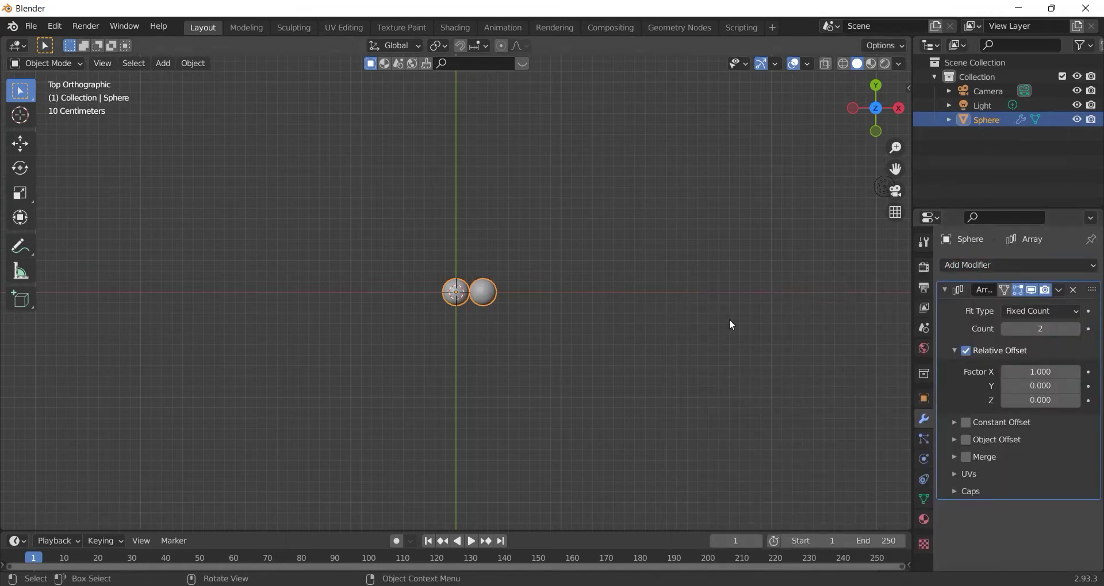
left_click(1042, 372)
left_click_drag(1041, 371, 1018, 372)
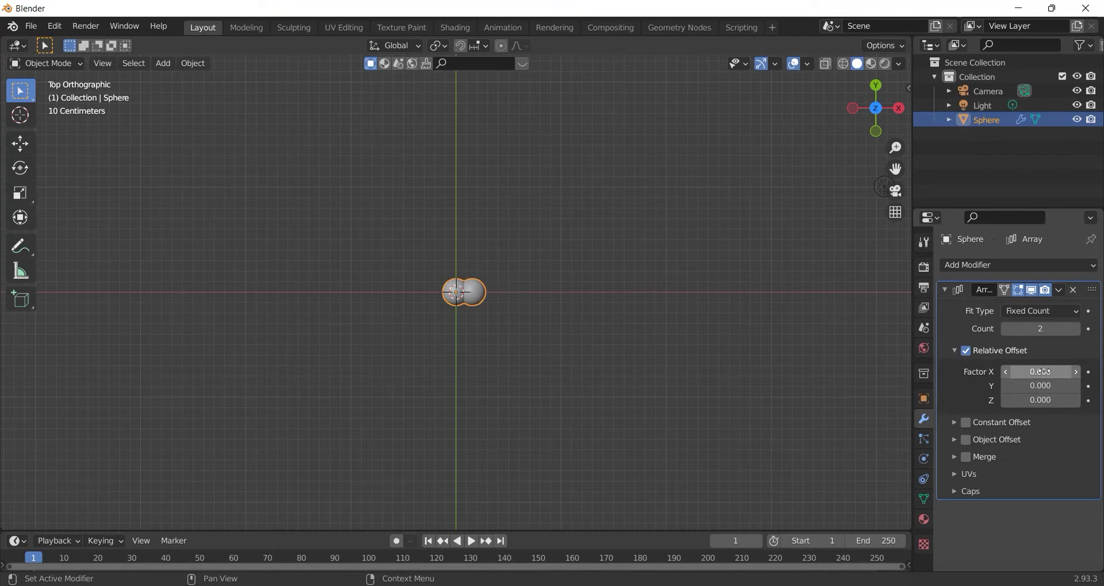
left_click(173, 64)
left_click(167, 65)
mouse_move(182, 79)
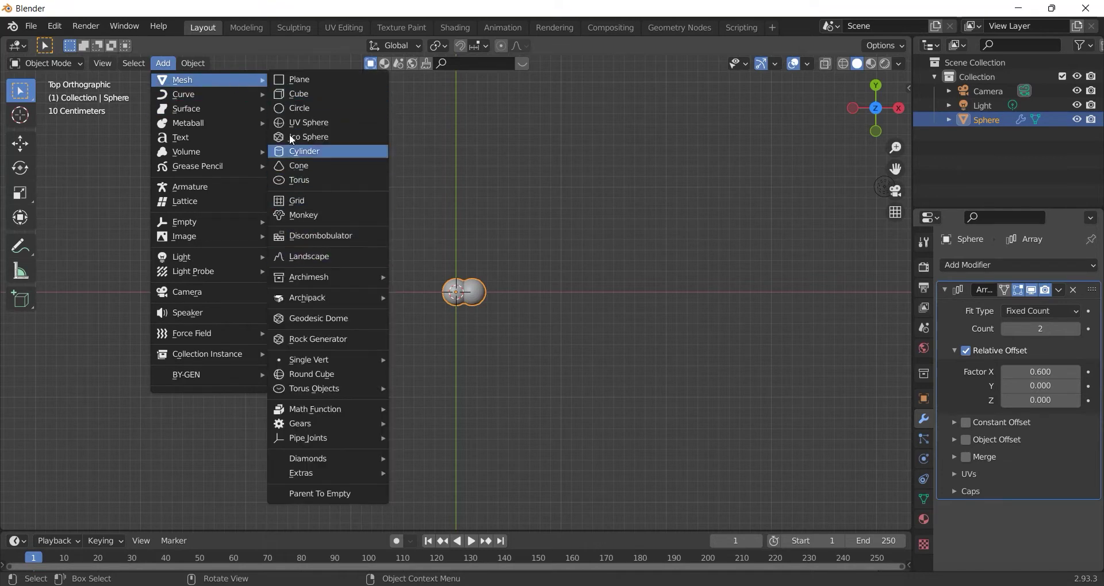
- Add a second small UV sphere and move it just below the first sphere
left_click(288, 123)
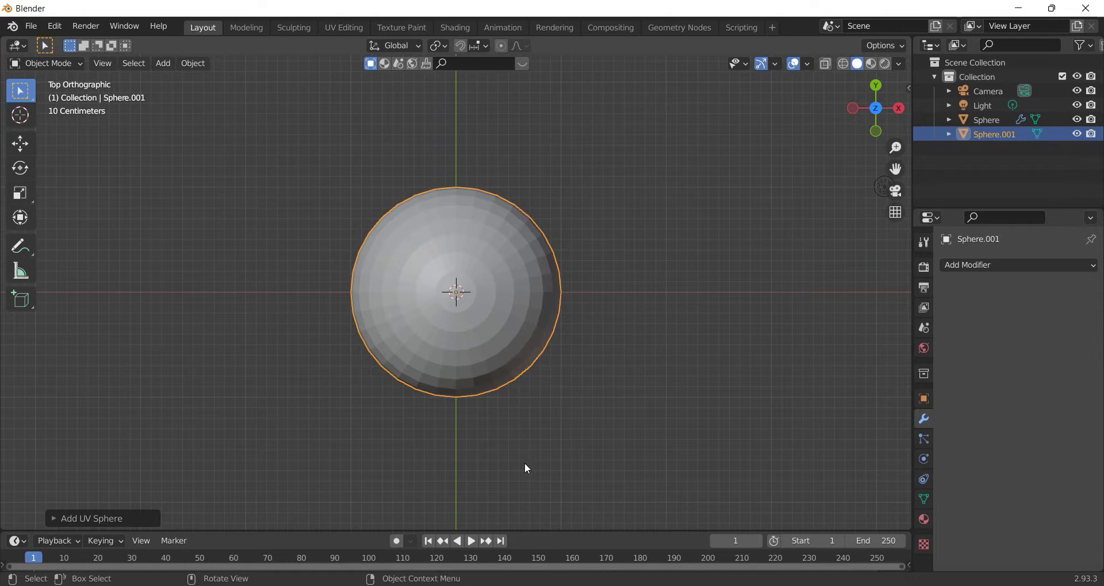
key("s")
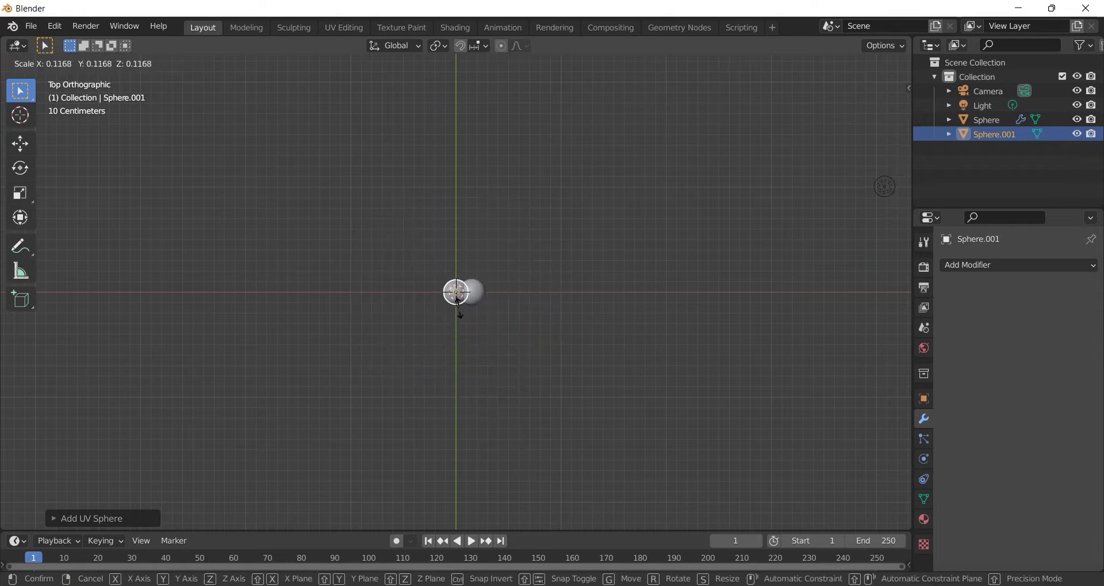
left_click(468, 317)
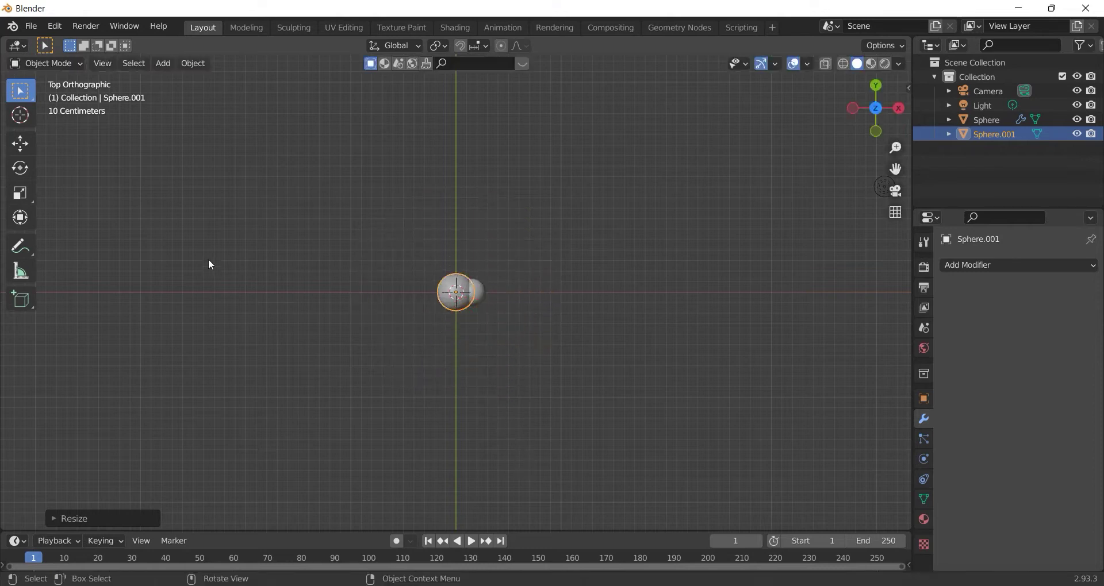
key("s")
left_click(431, 351)
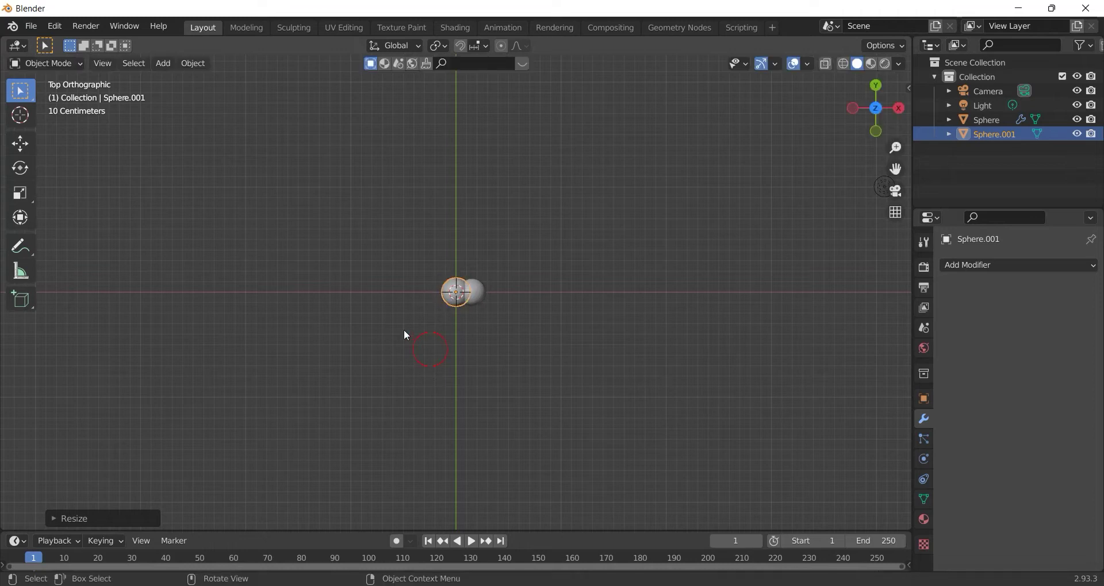
left_click(19, 144)
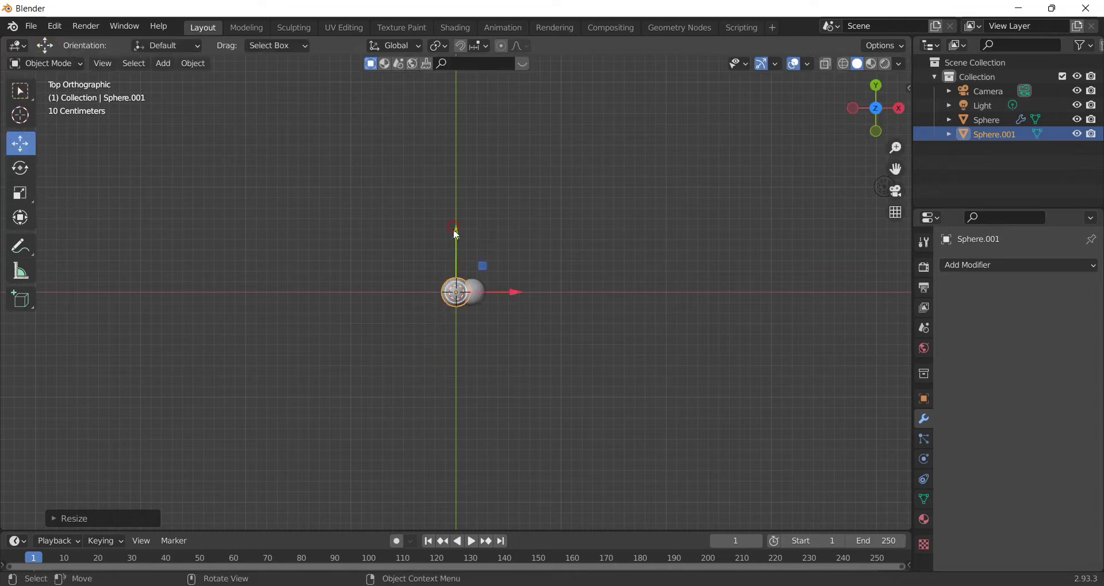
left_click_drag(456, 235, 456, 253)
left_click(476, 330)
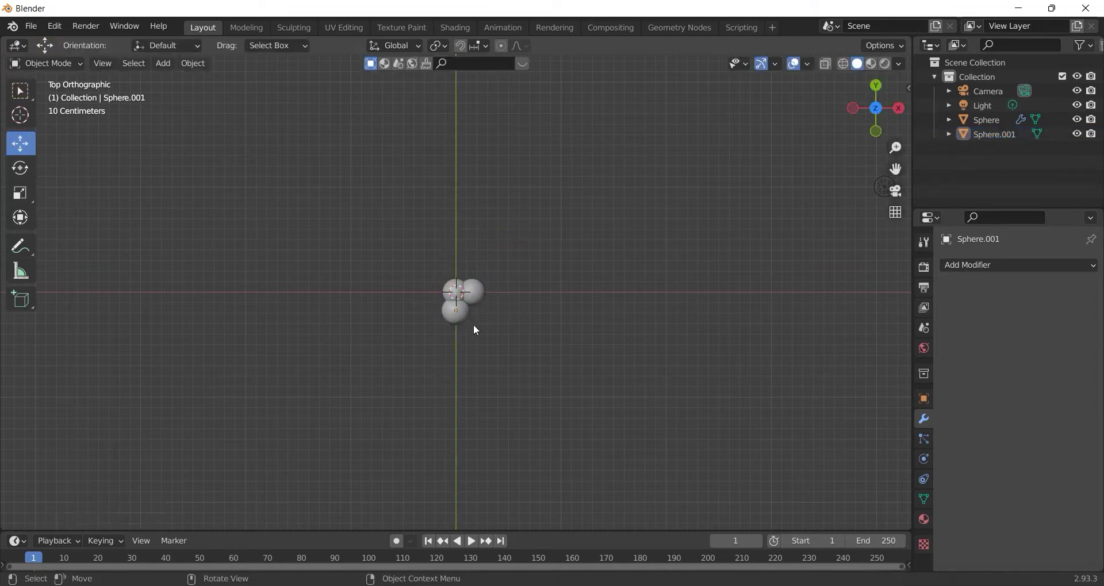
left_click(455, 315)
key("s")
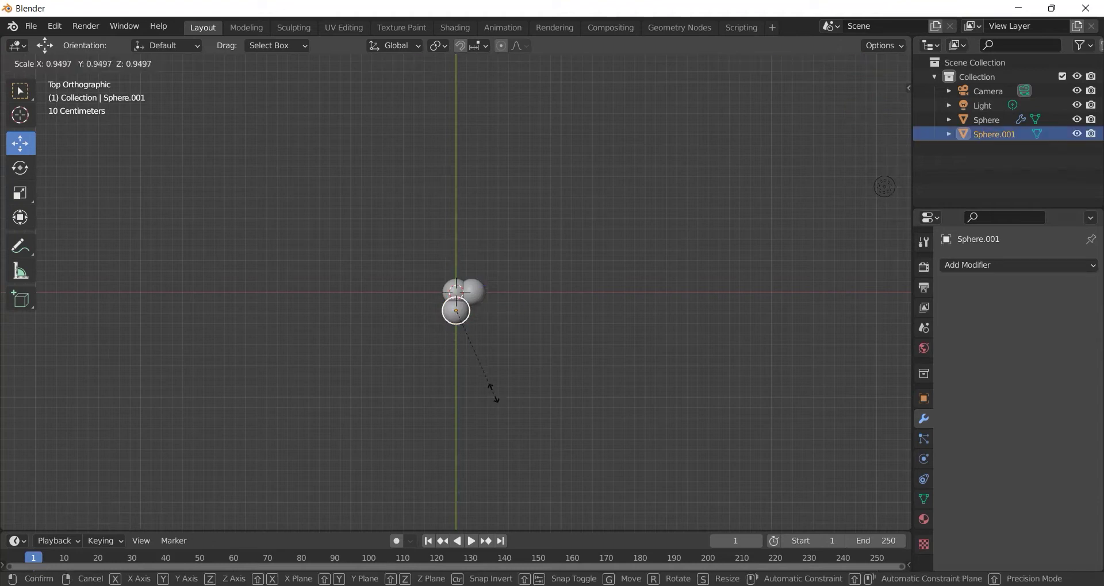
left_click(494, 395)
- Raise the first sphere's Array count to about 91 copies, forming a long row
left_click(470, 286)
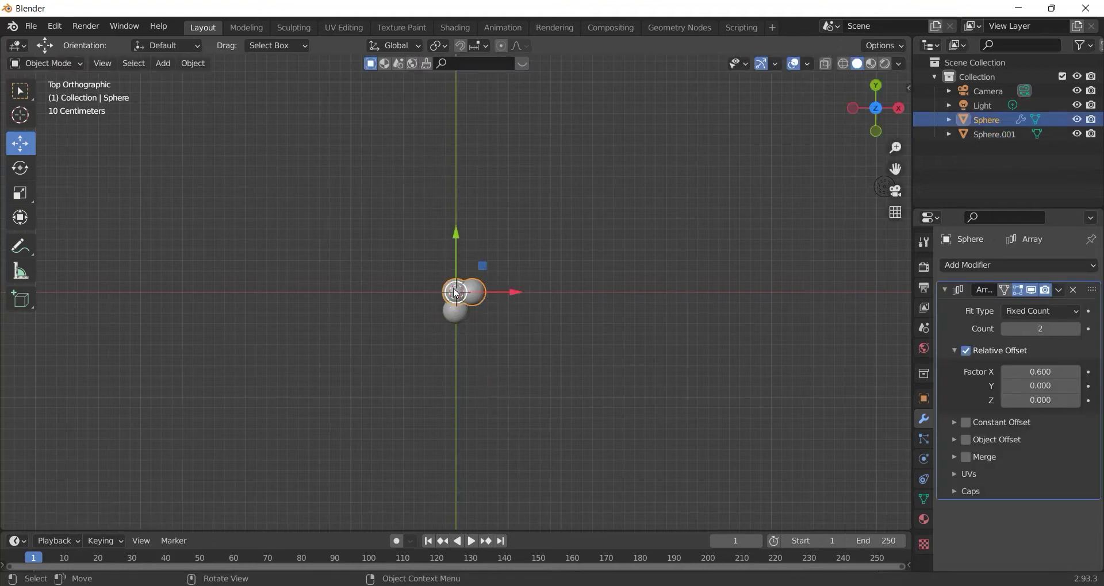
left_click(1076, 329)
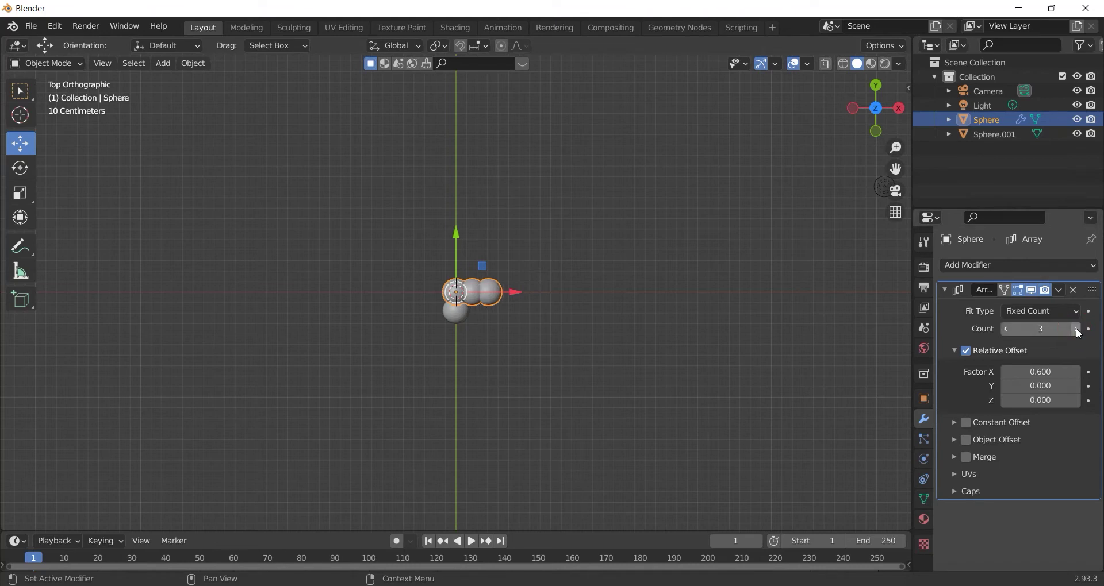
left_click(1076, 329)
left_click(1076, 329)
left_click(1077, 329)
left_click(1077, 328)
left_click(1077, 328)
left_click_drag(1078, 332, 1098, 332)
scroll(763, 338, "down", 3)
scroll(762, 338, "down", 4)
left_click_drag(1032, 330, 1040, 329)
left_click(649, 180)
scroll(646, 180, "up", 1)
scroll(646, 181, "up", 4)
scroll(646, 180, "up", 1)
- Give Sphere.001 an Array modifier with relative offset X 0 and Y −0.6
left_click(452, 309)
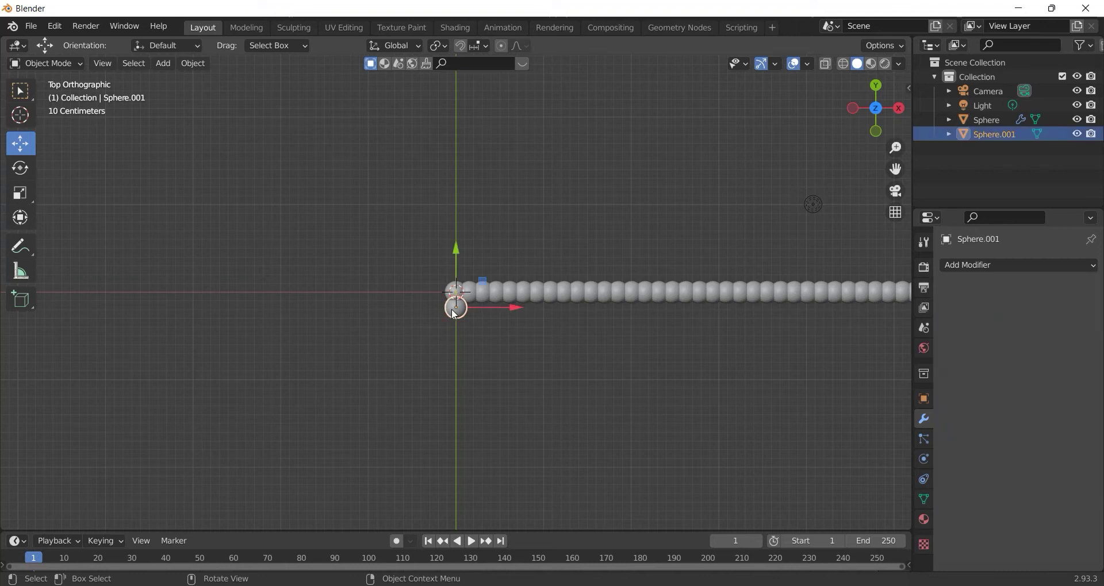
left_click(951, 266)
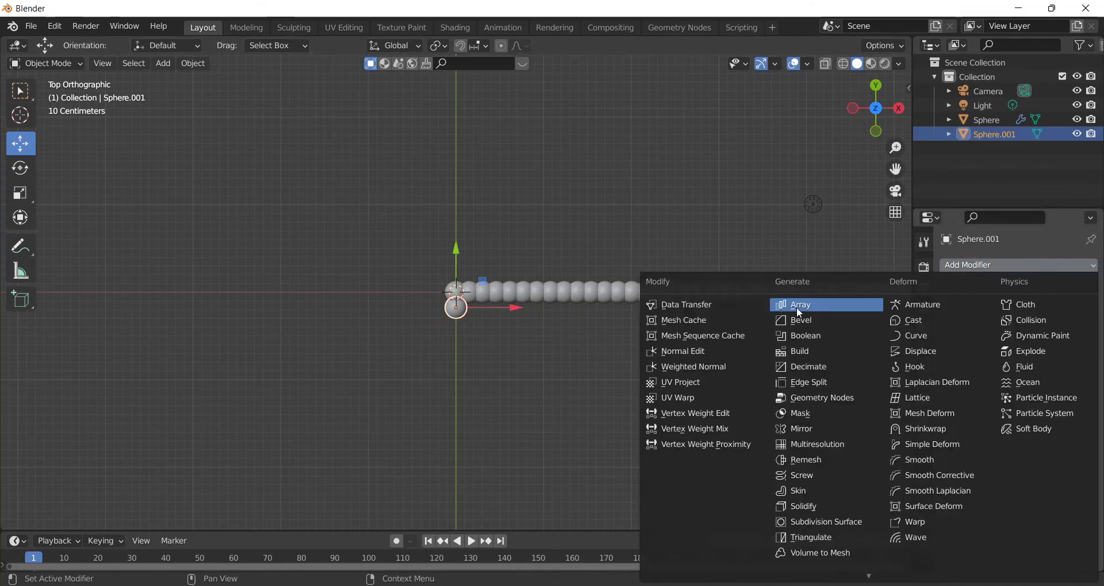
left_click(798, 306)
double_click(1036, 371)
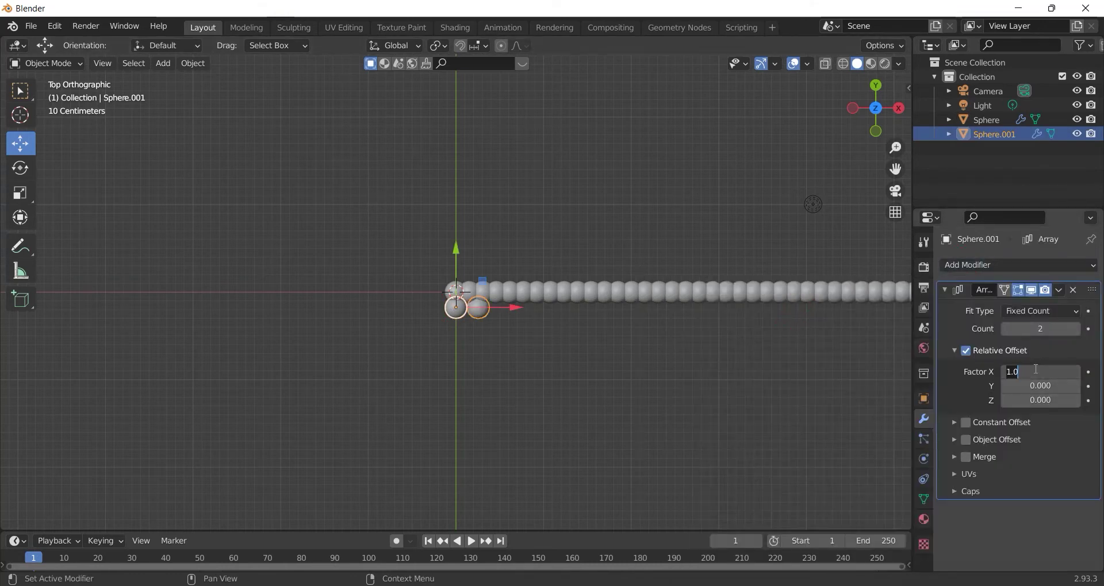
key("BackSpace")
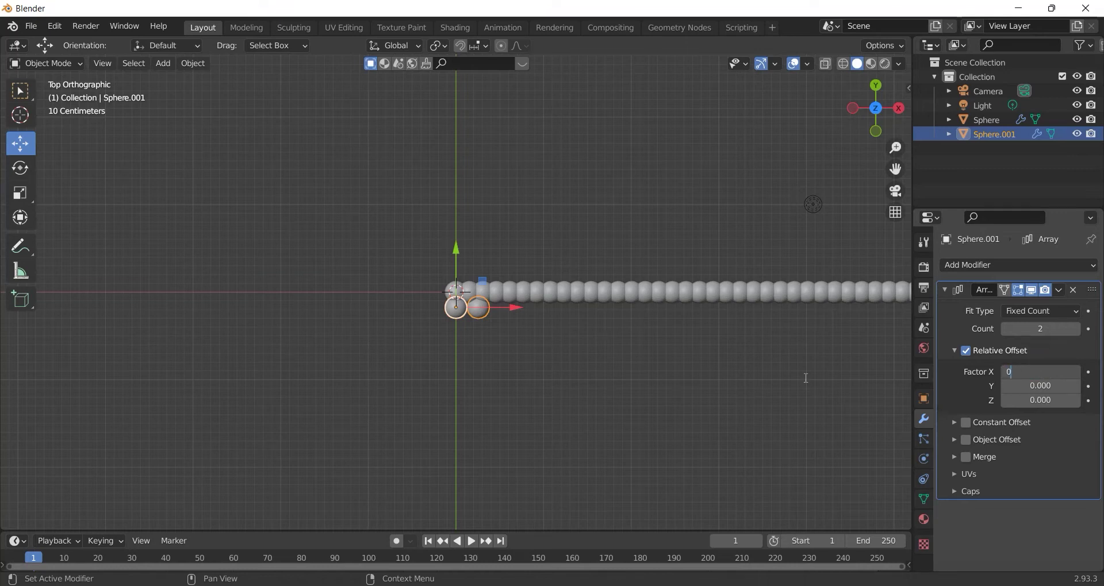
double_click(1019, 386)
key("BackSpace")
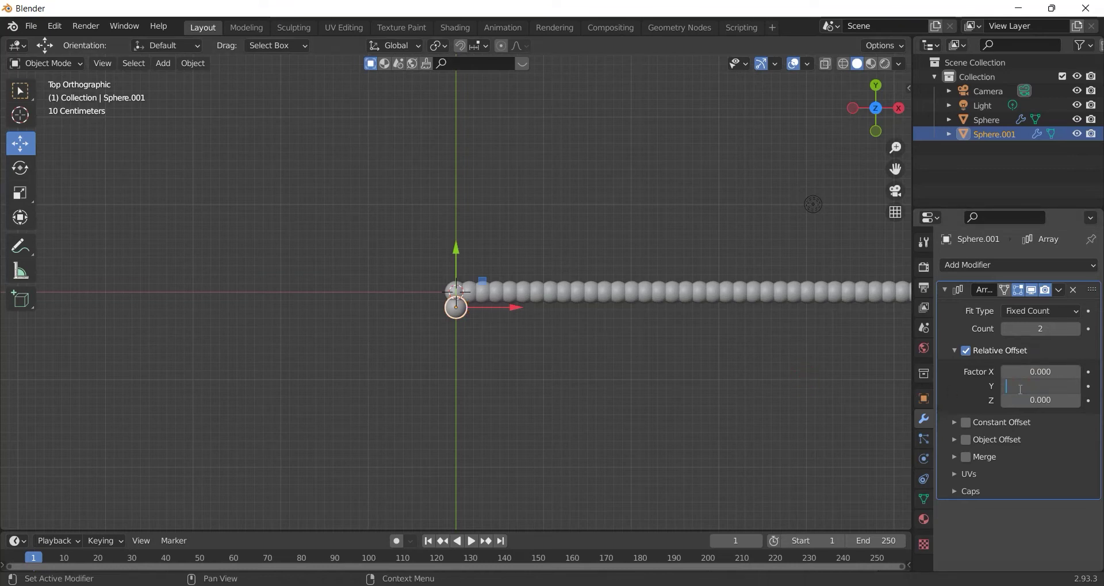
type("1")
key("Return")
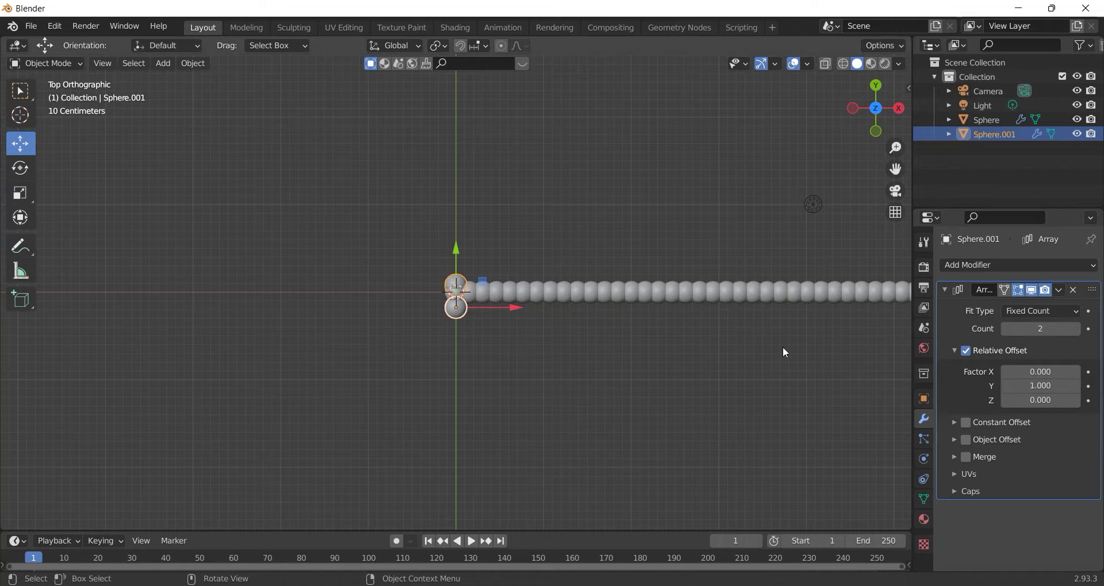
double_click(1035, 386)
type("-1.1")
key("Return")
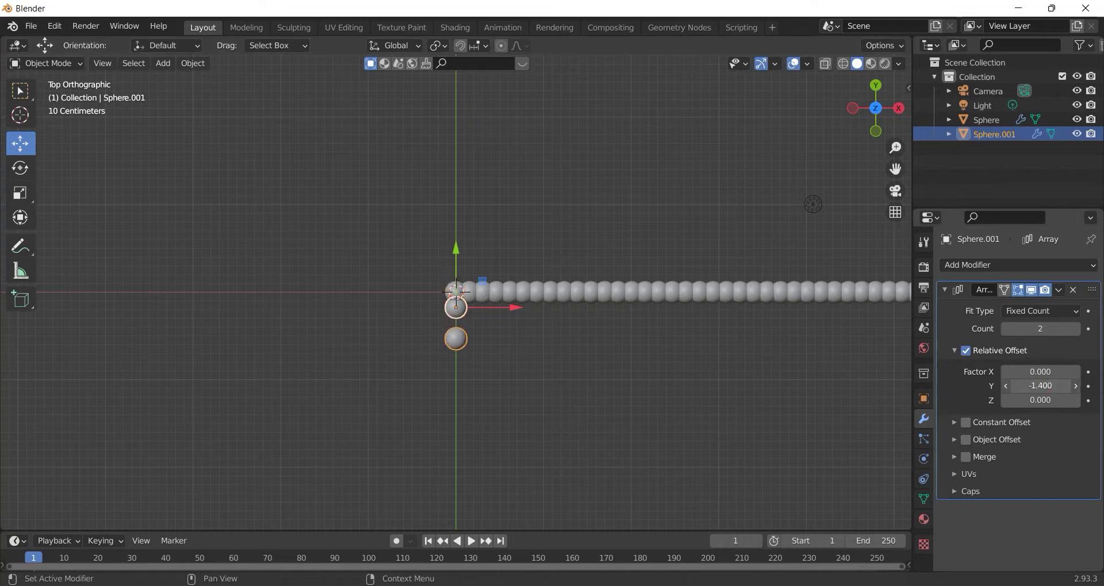
left_click_drag(1040, 386, 1063, 386)
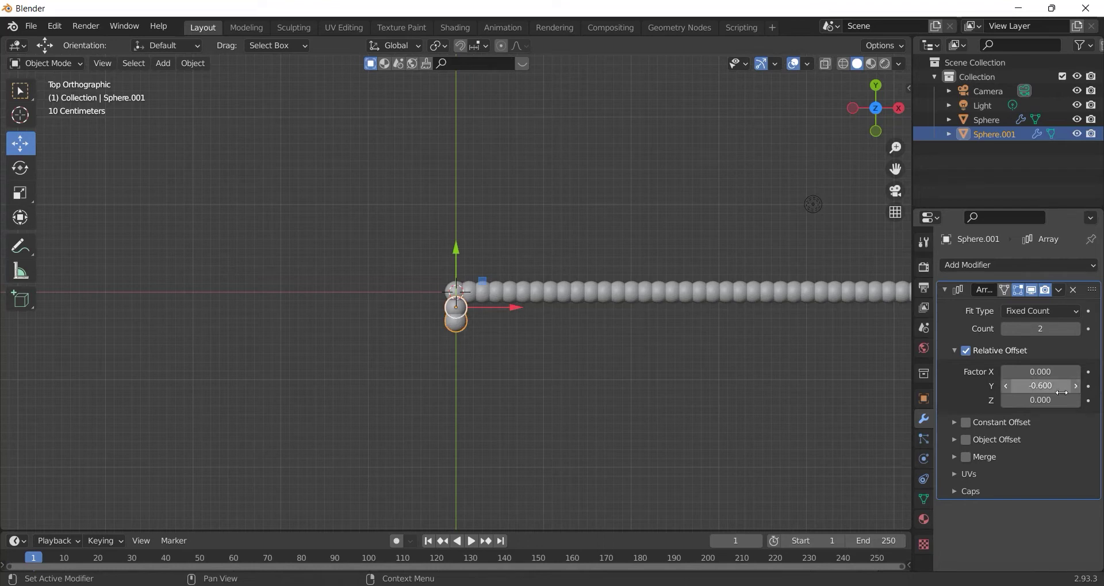
- Set Sphere.001's Array count to 5 and reselect the column
left_click(1074, 329)
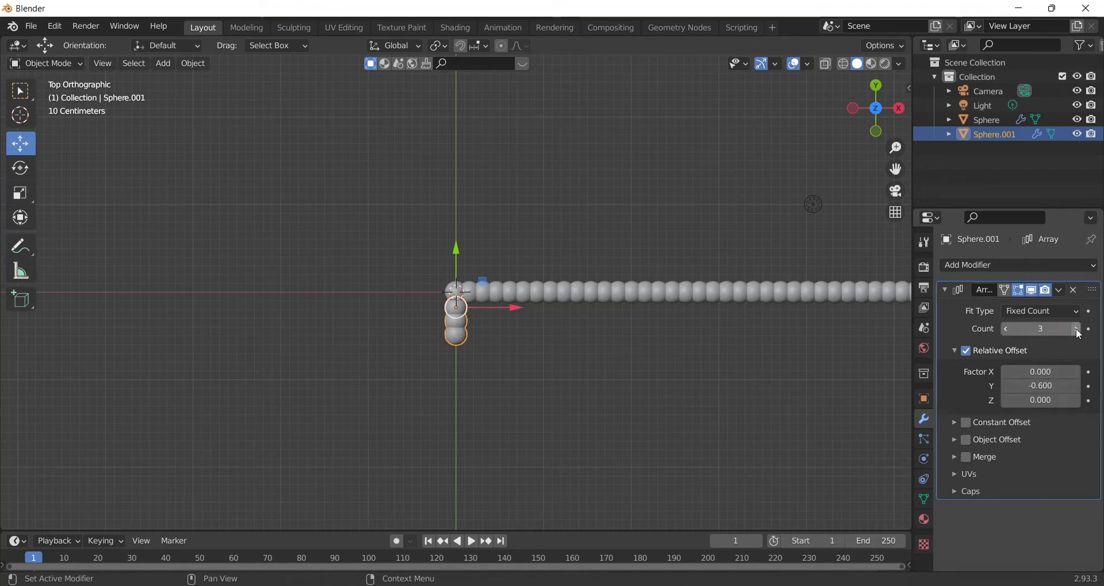
left_click(1077, 331)
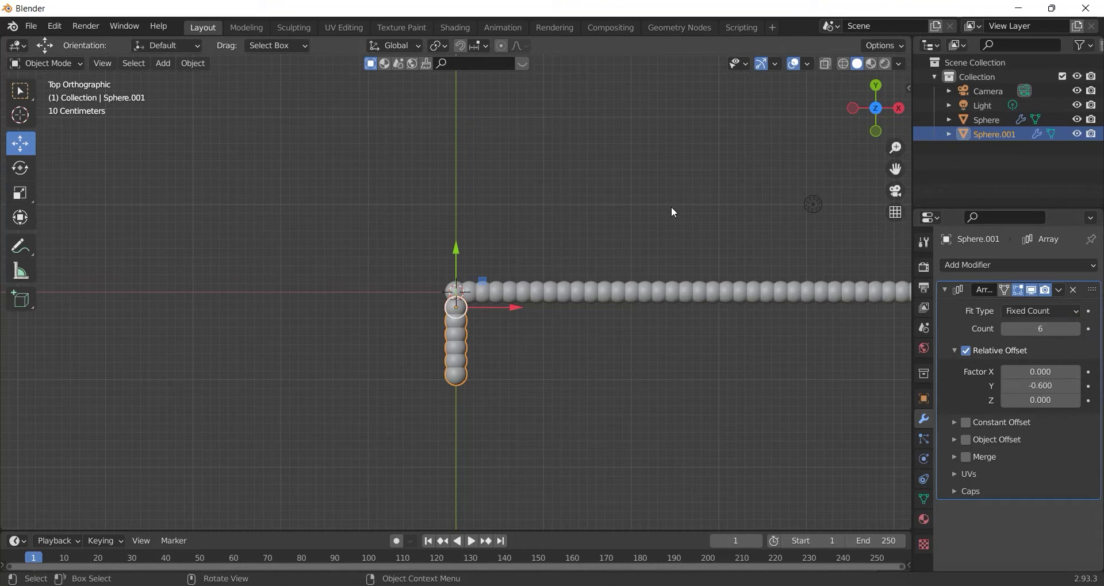
left_click(1007, 329)
left_click(615, 185)
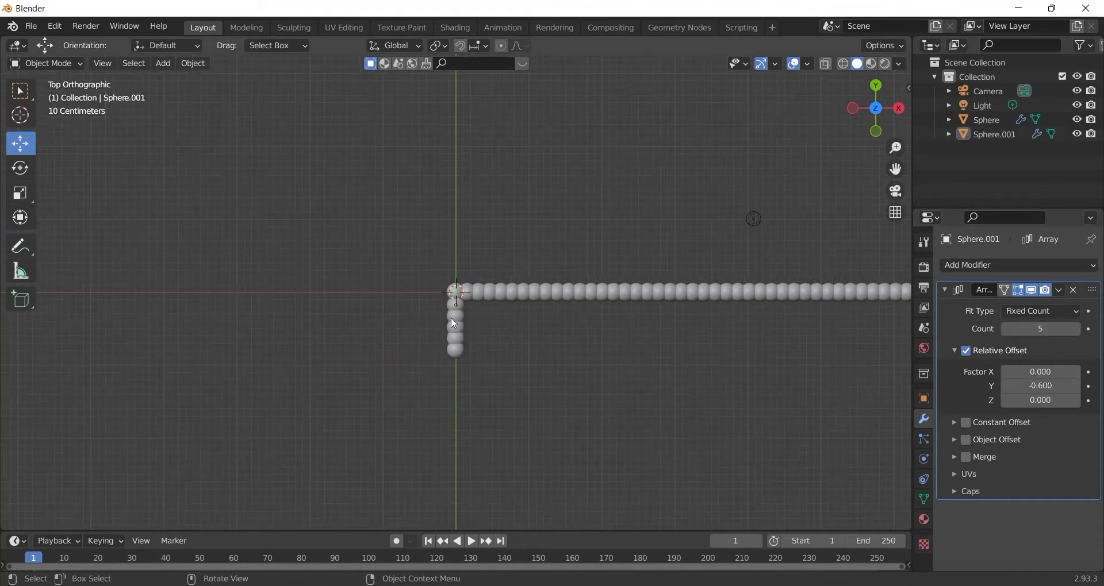
left_click(454, 322)
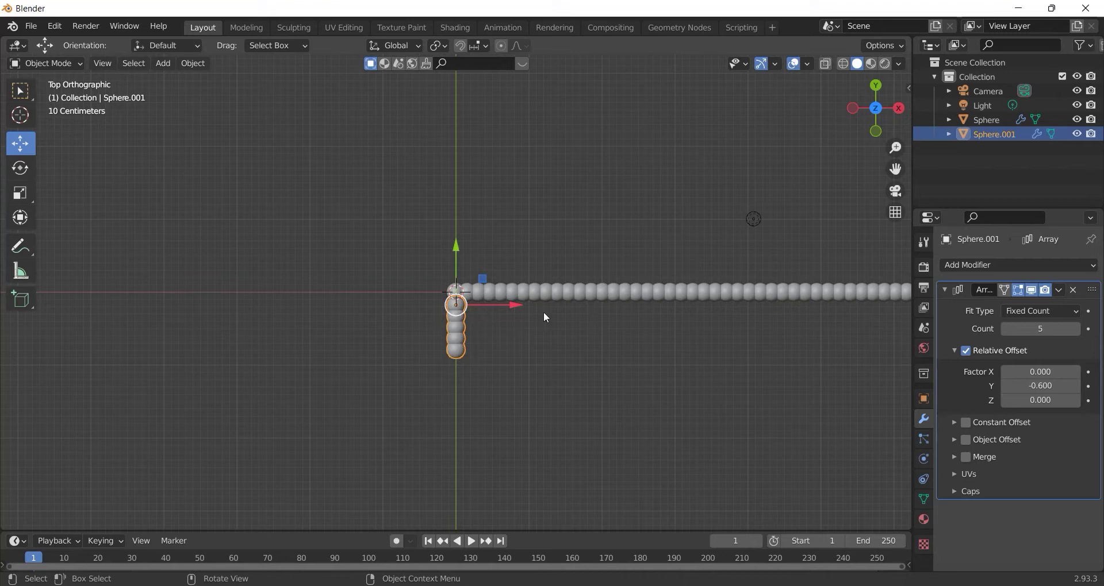
left_click(978, 264)
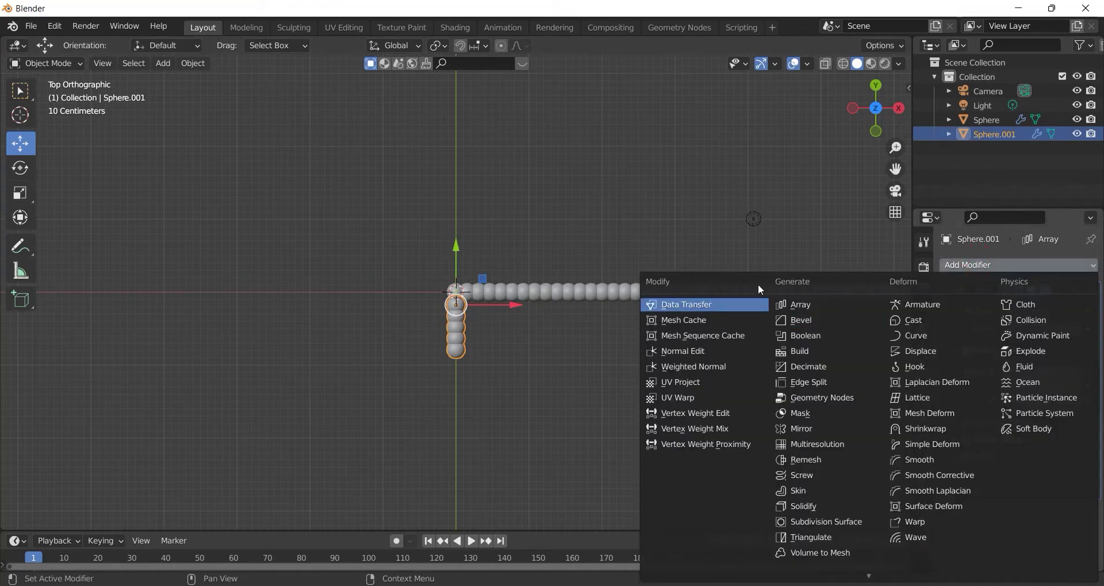
- Apply the column's Array and add a new Array with relative X offset 3
left_click(1063, 291)
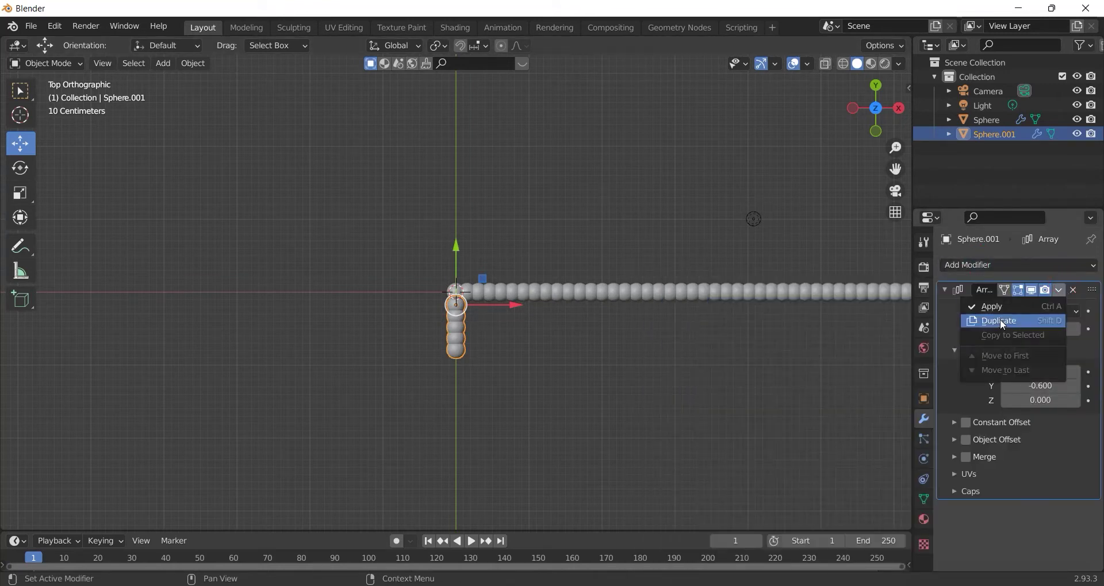
left_click(999, 308)
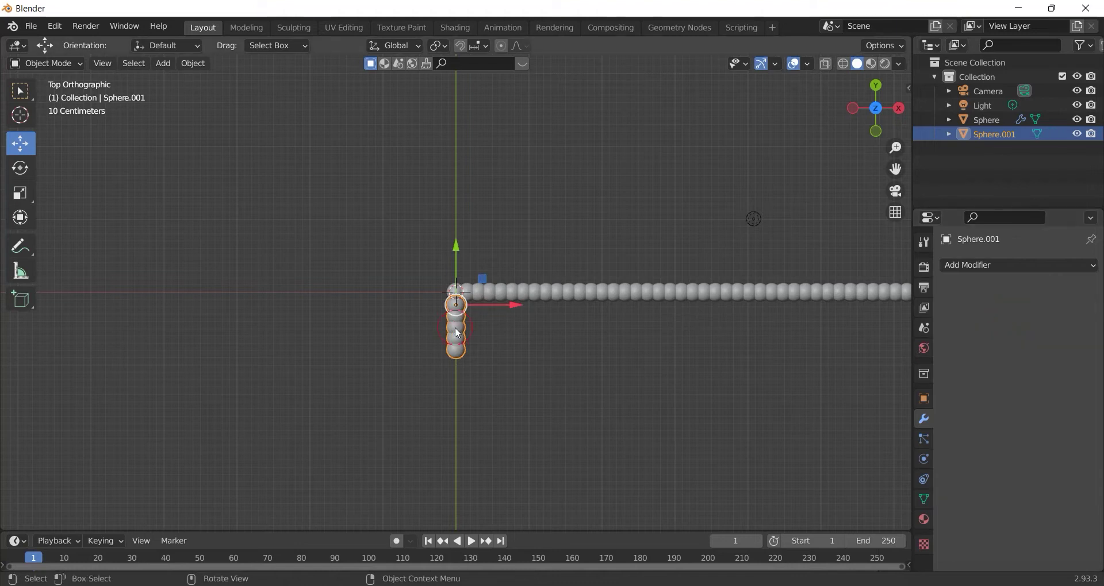
left_click(1009, 264)
left_click(788, 305)
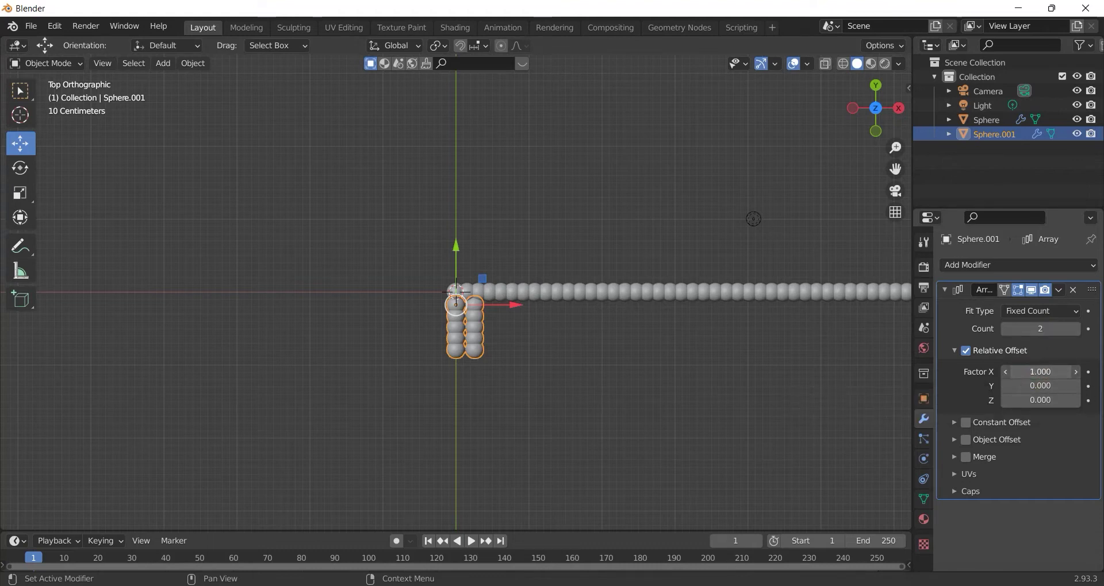
left_click_drag(1039, 372, 1069, 372)
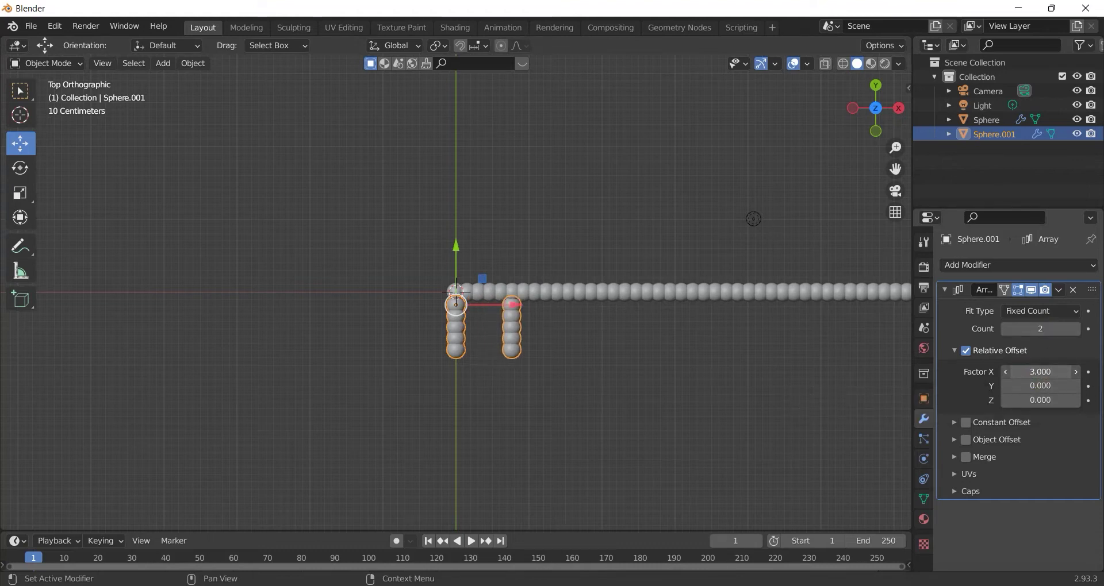
- Set the new Array's count to 20 column copies
scroll(683, 337, "down", 1)
scroll(682, 337, "down", 3)
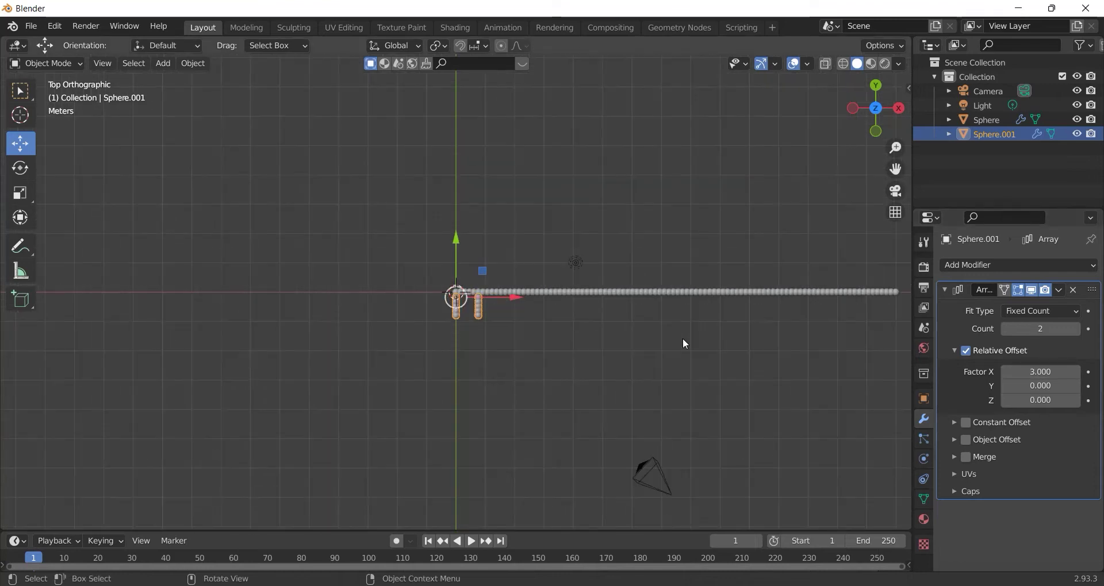
left_click(1075, 329)
left_click(1074, 328)
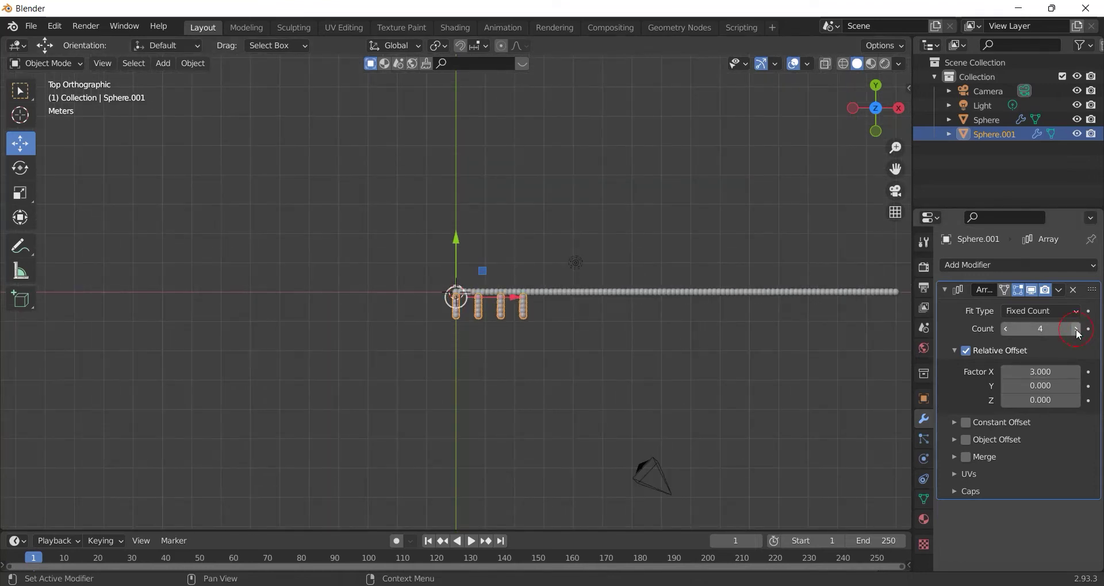
left_click(1075, 329)
left_click(1075, 328)
left_click(1074, 329)
left_click(1075, 329)
left_click(1075, 329)
left_click(1075, 329)
left_click(1075, 329)
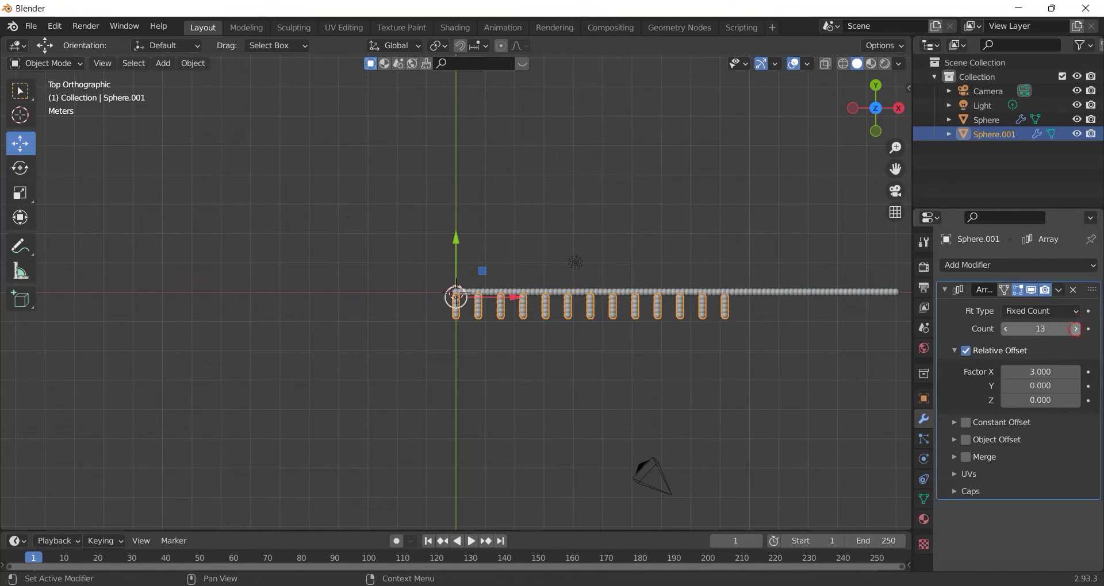
left_click(1075, 329)
left_click(1075, 329)
left_click(1075, 329)
left_click(1076, 330)
left_click(1076, 330)
left_click(1076, 330)
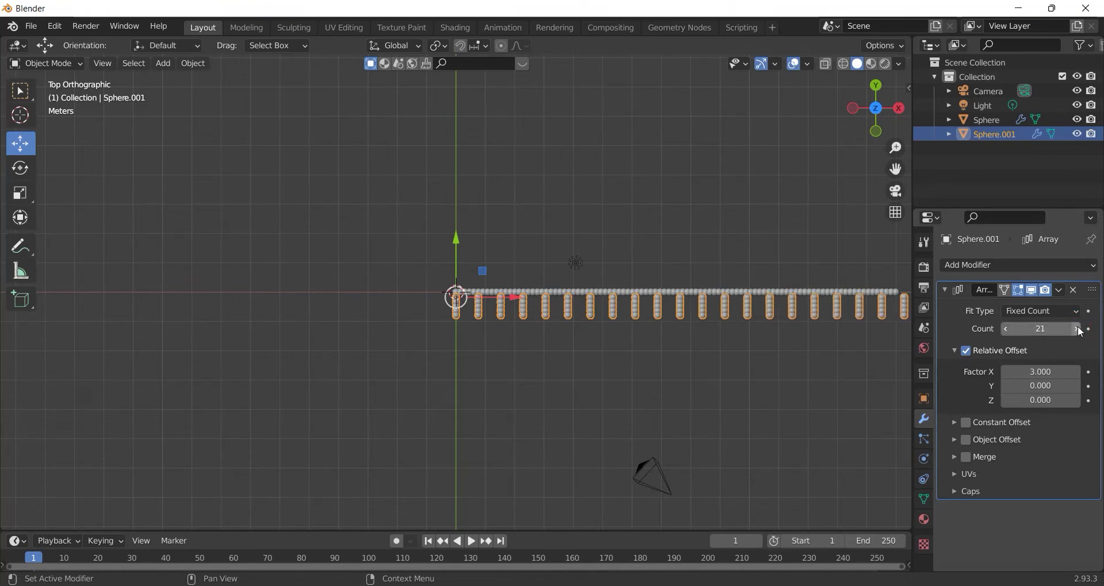
left_click(1006, 329)
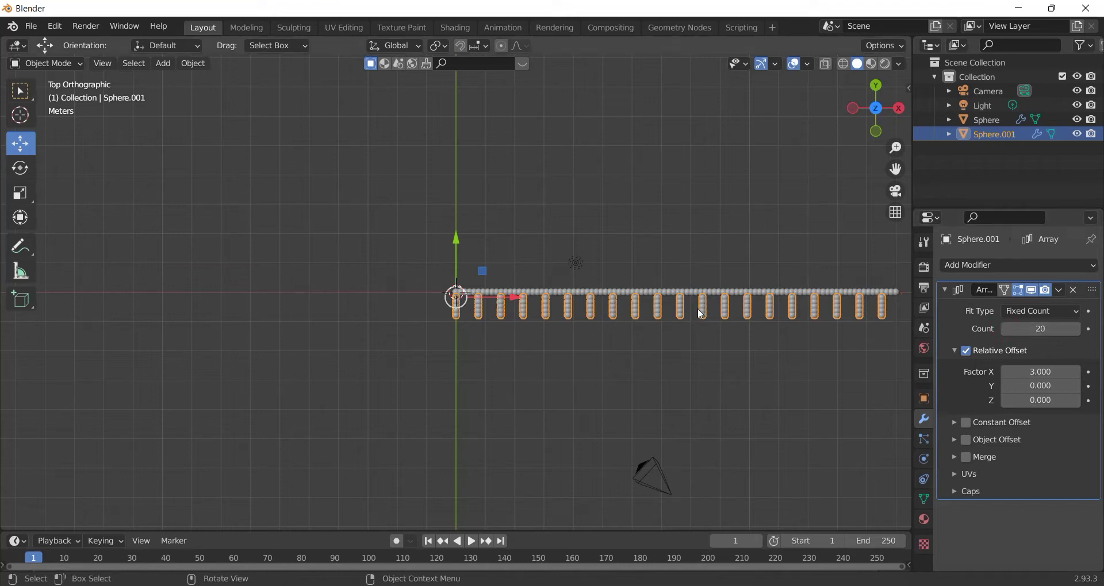
- Shift the rung columns slightly right so they sit beneath the sphere row
left_click_drag(516, 299, 523, 298)
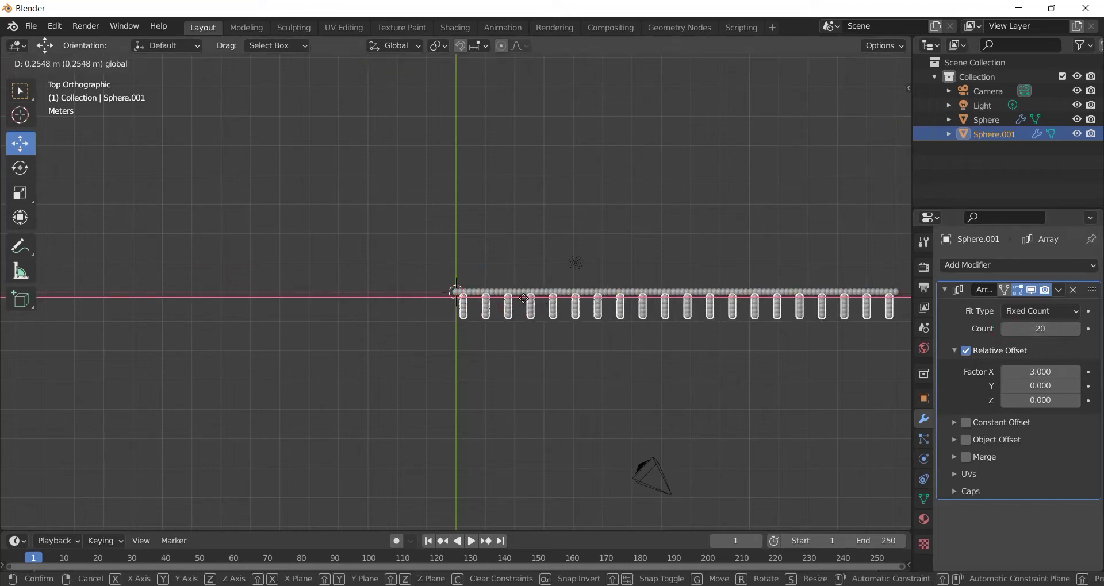
left_click(685, 308)
scroll(685, 308, "up", 1)
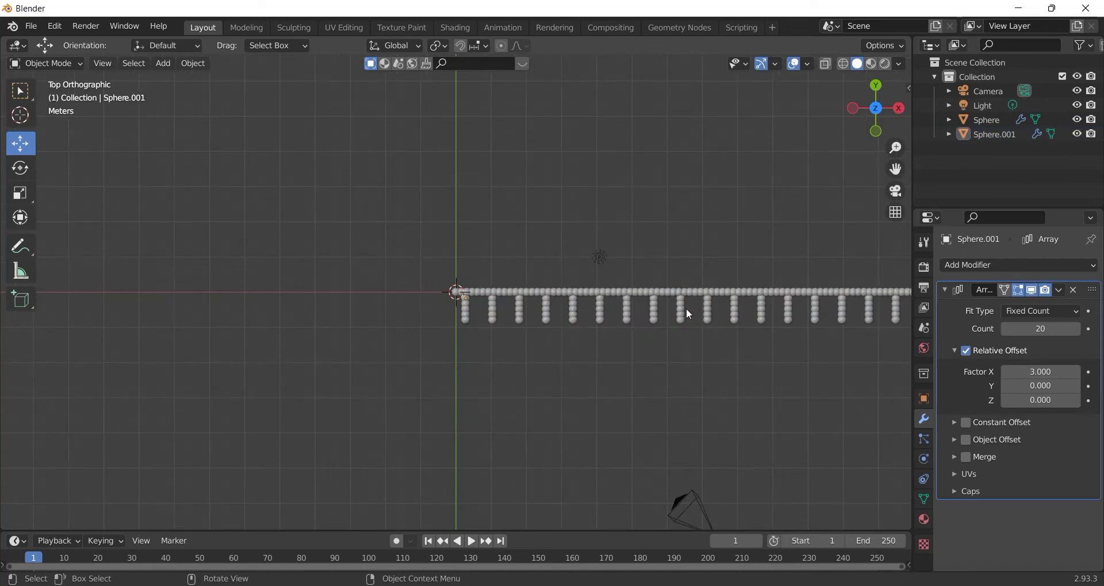
left_click(681, 288)
scroll(661, 285, "up", 1)
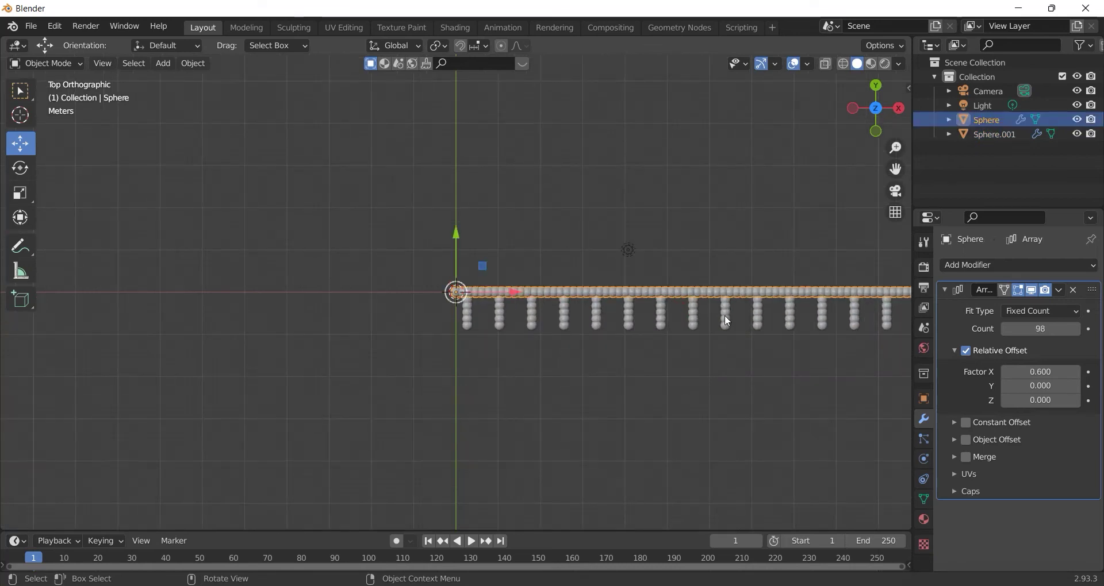
- Apply the row's Array, add a fresh Array, and set its X offset to 0
left_click(1058, 290)
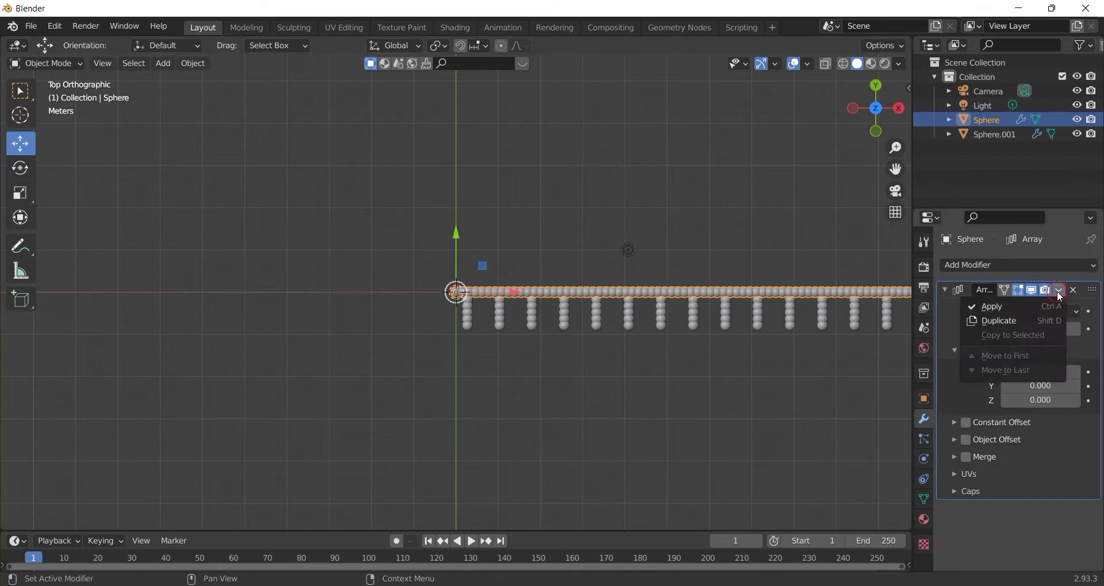
left_click(1012, 305)
left_click(981, 267)
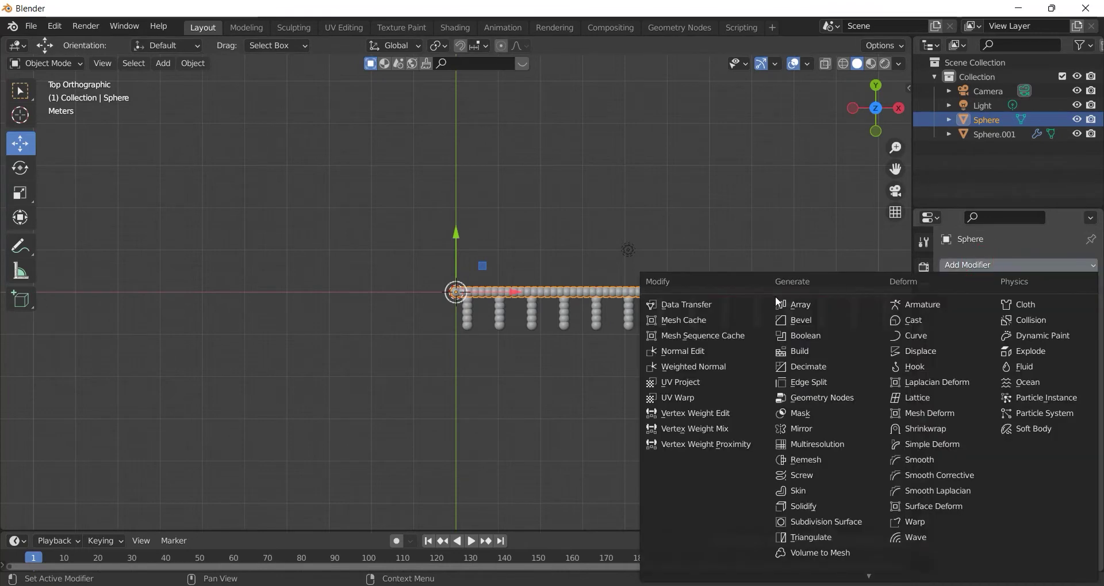
left_click(794, 305)
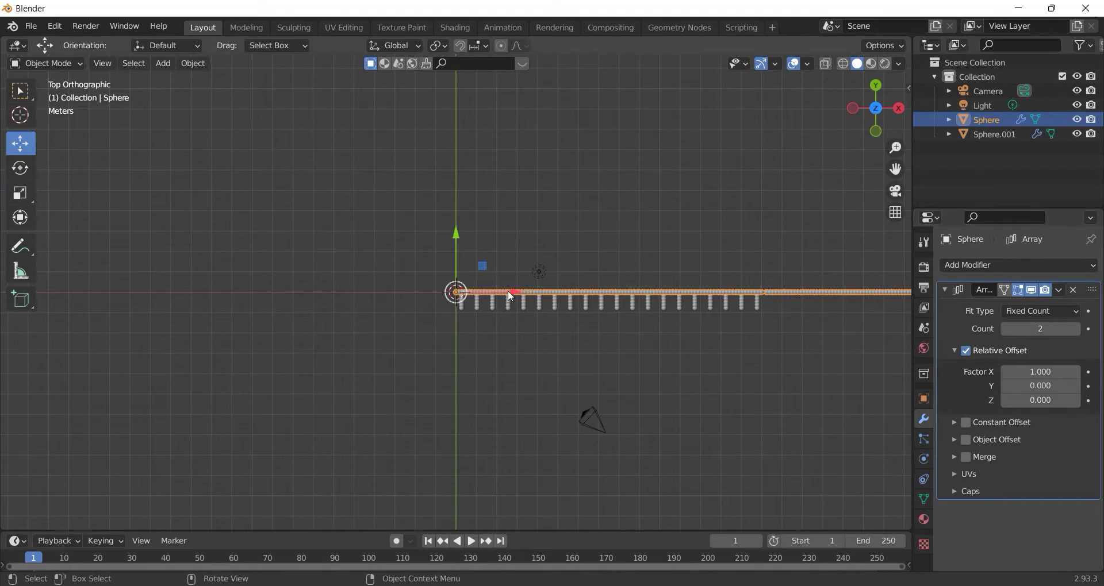
scroll(753, 362, "up", 1)
scroll(745, 351, "up", 1)
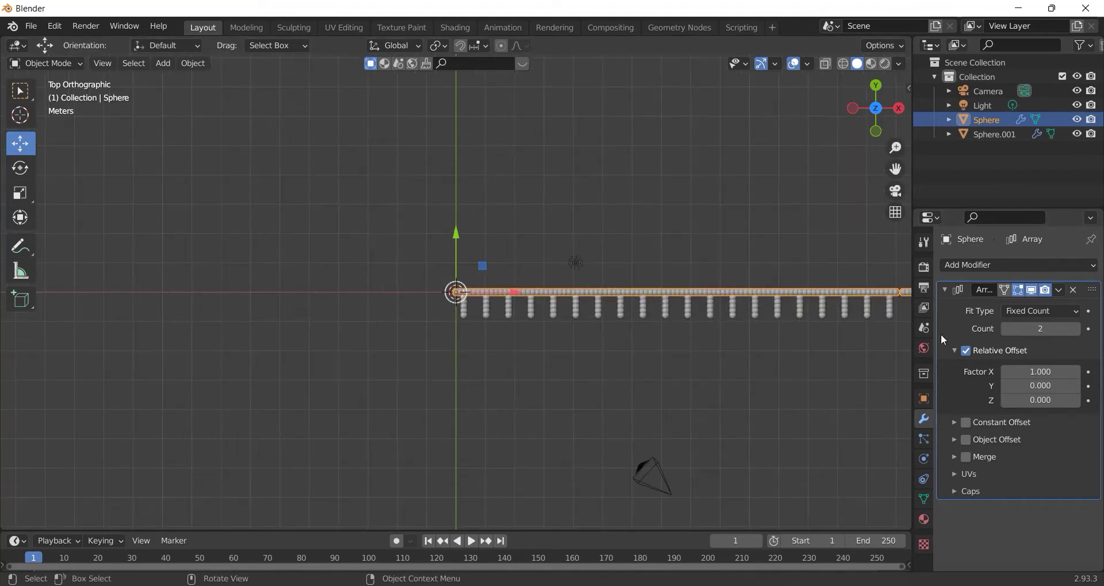
left_click(1042, 372)
key("BackSpace")
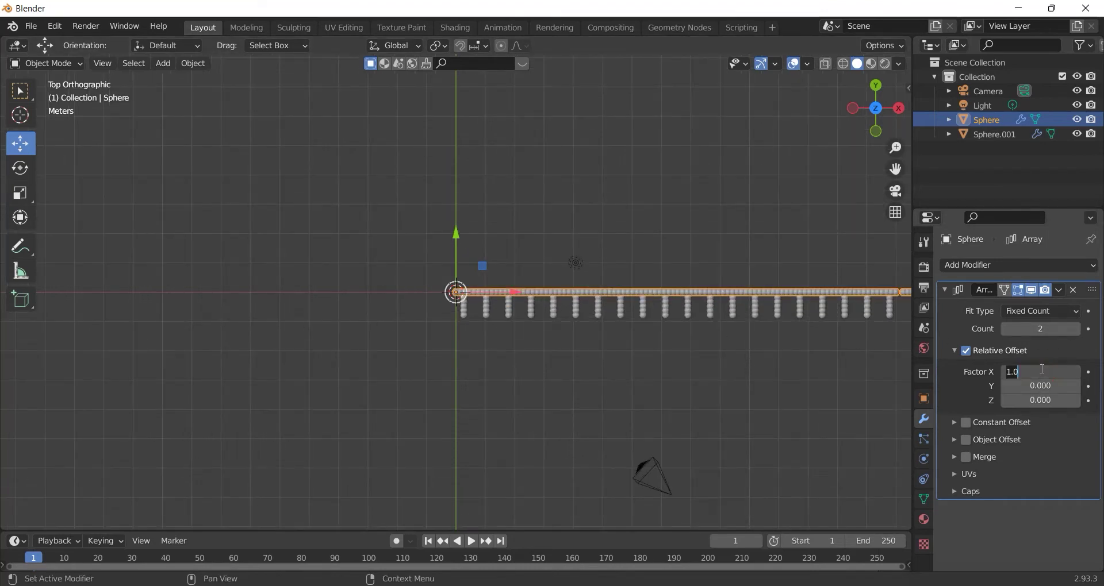
type("0")
key("Return")
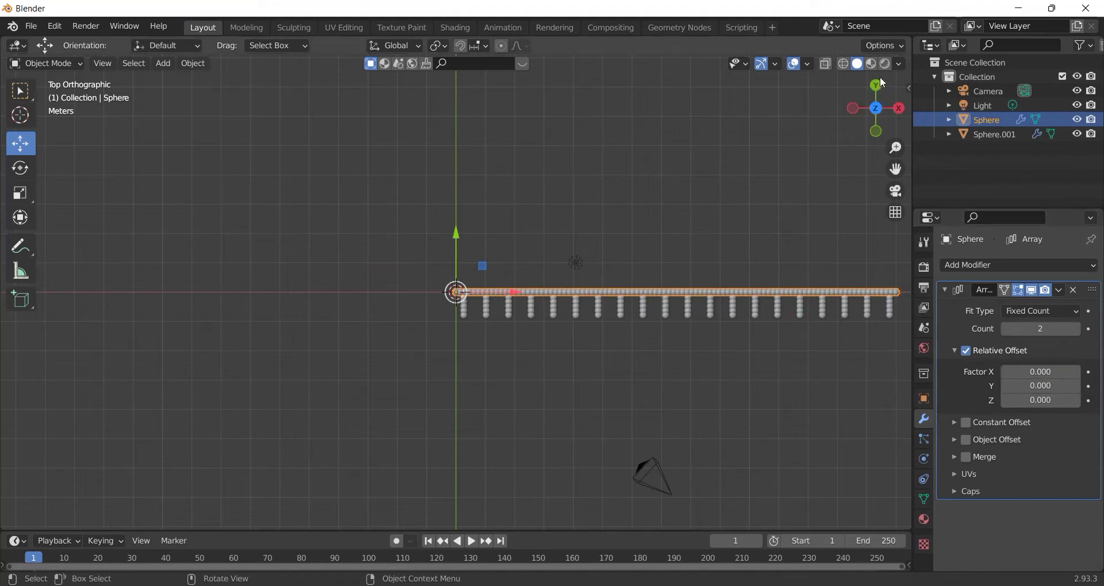
- Set the new Array's Y offset to −3.7, placing a second row below the rungs
left_click(1032, 385)
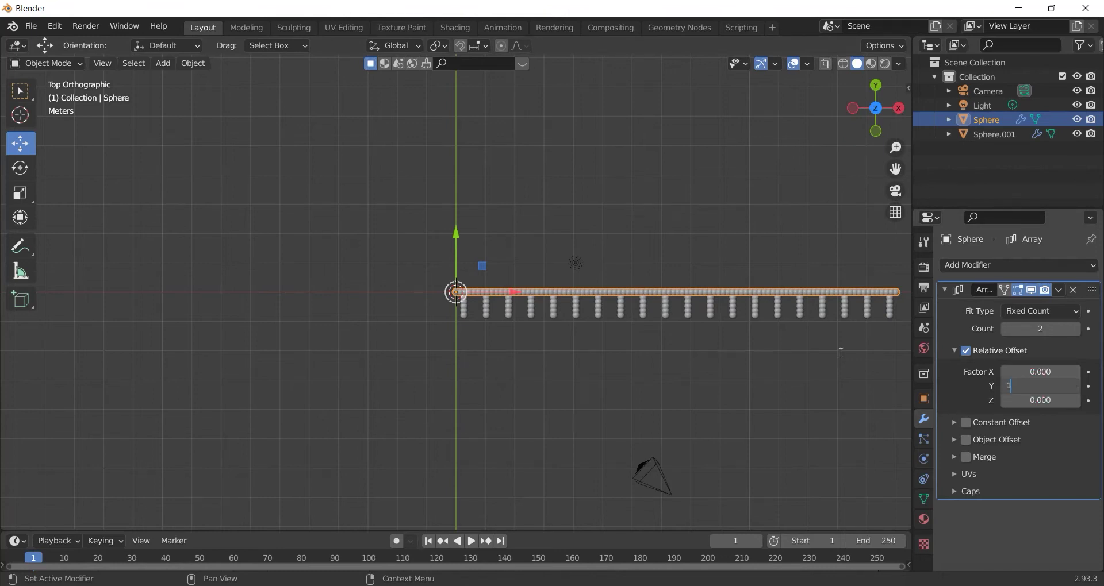
left_click(724, 381)
left_click(1040, 385)
type("-2.2")
key("Return")
left_click_drag(1040, 386, 1011, 385)
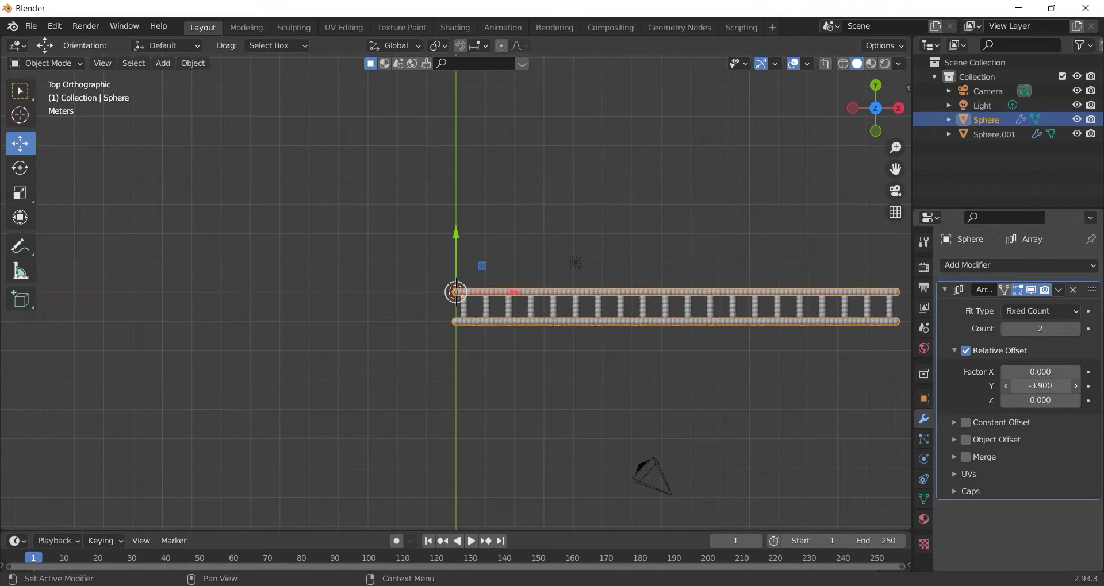
scroll(764, 302, "up", 3)
scroll(764, 302, "up", 2)
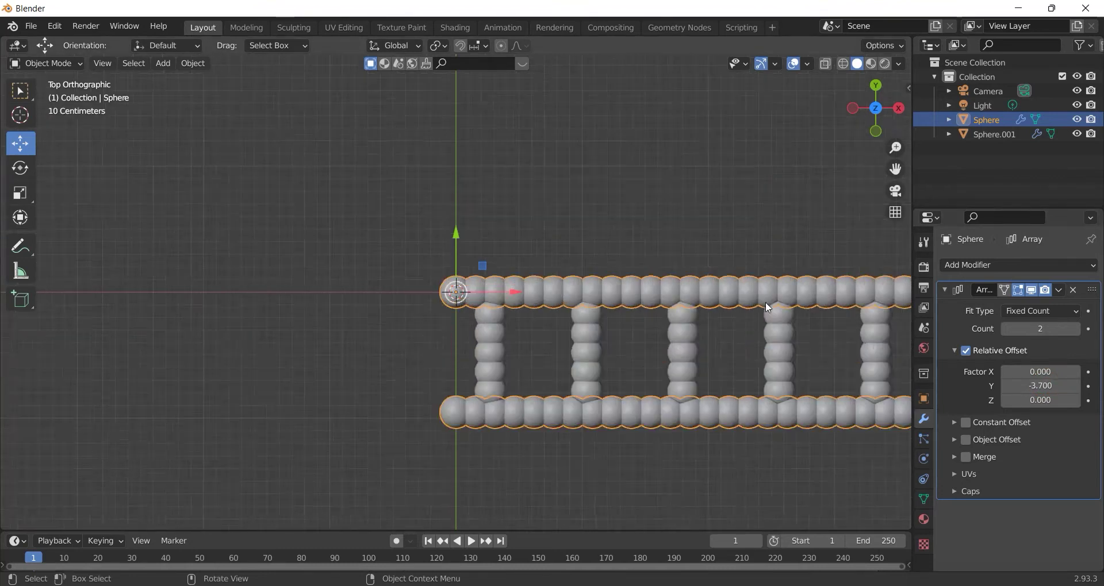
scroll(770, 301, "down", 2)
- Box-select both ladder objects and move them left along X to centre on the origin
left_click(755, 194)
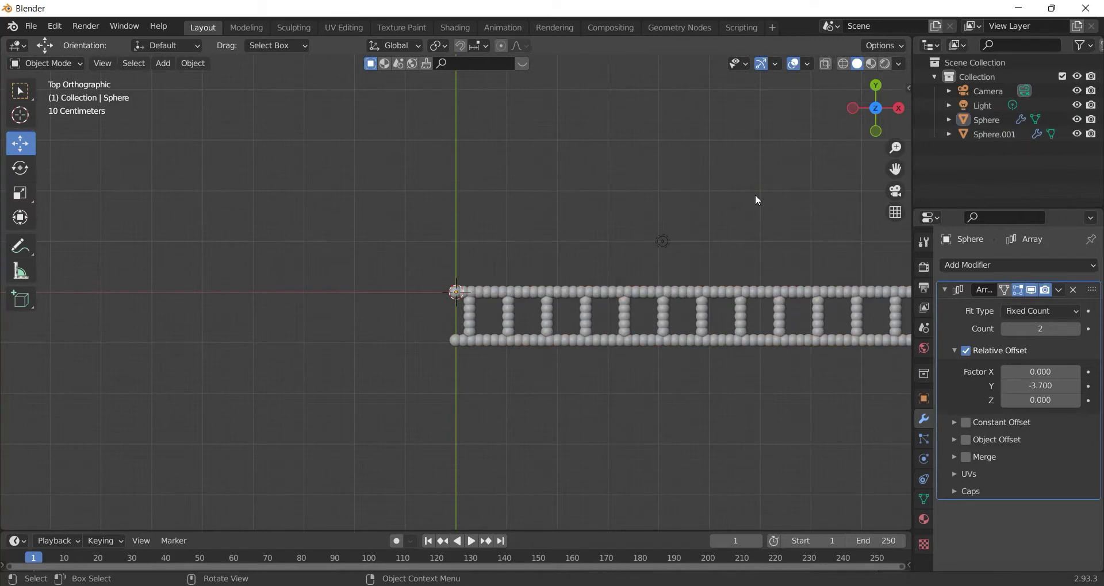
scroll(461, 240, "down", 2)
scroll(410, 280, "down", 1)
key("b")
left_click_drag(319, 223, 693, 373)
key("b")
left_click_drag(367, 257, 522, 341)
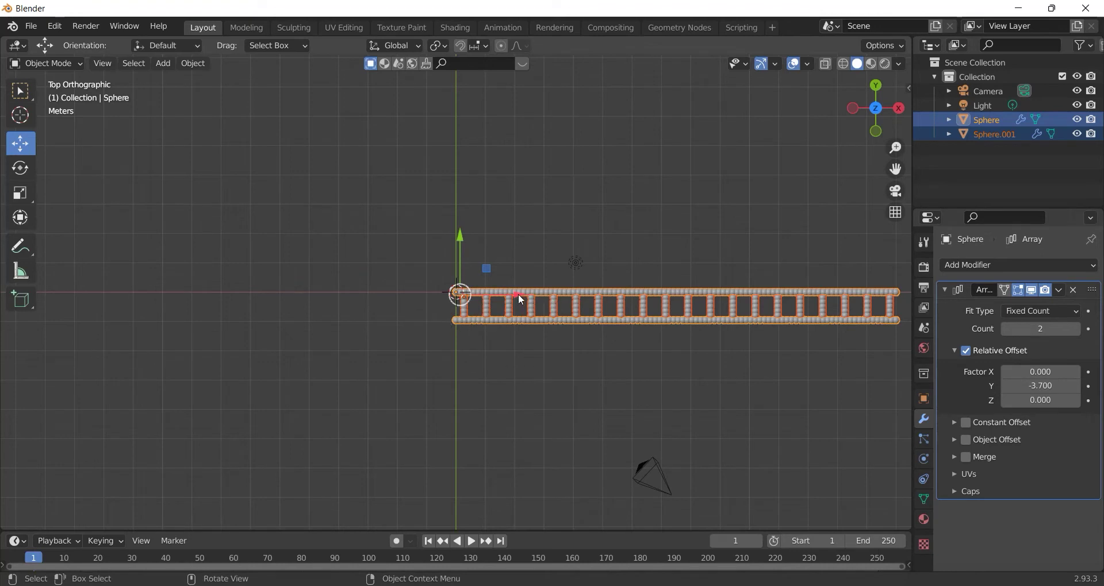
left_click_drag(519, 294, 451, 168)
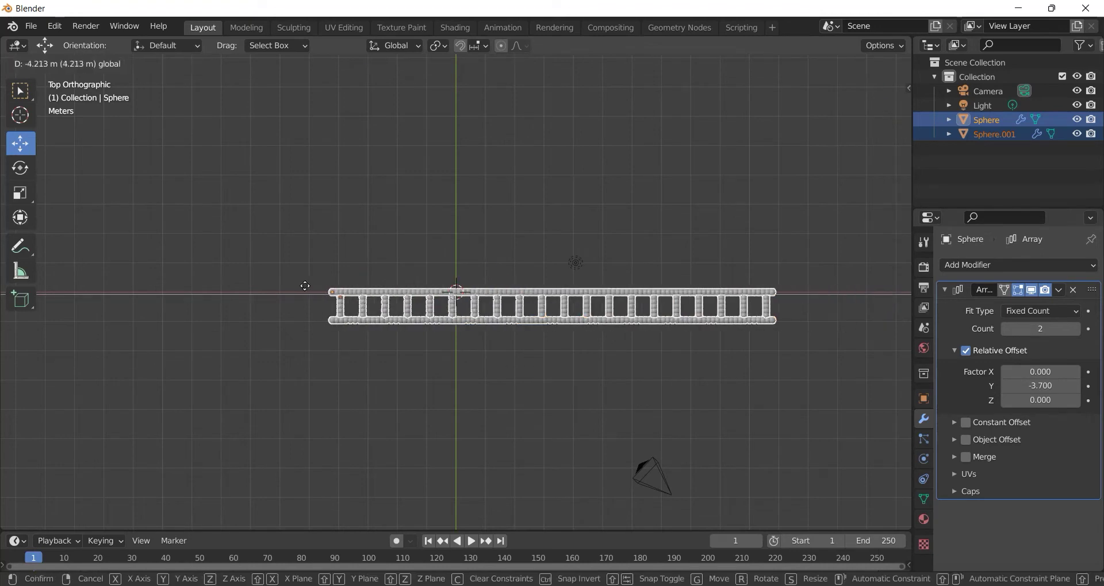
left_click(454, 171)
scroll(519, 197, "up", 4)
mouse_move(488, 375)
middle_mouse_down()
mouse_move(491, 266)
mouse_move(482, 317)
middle_mouse_up()
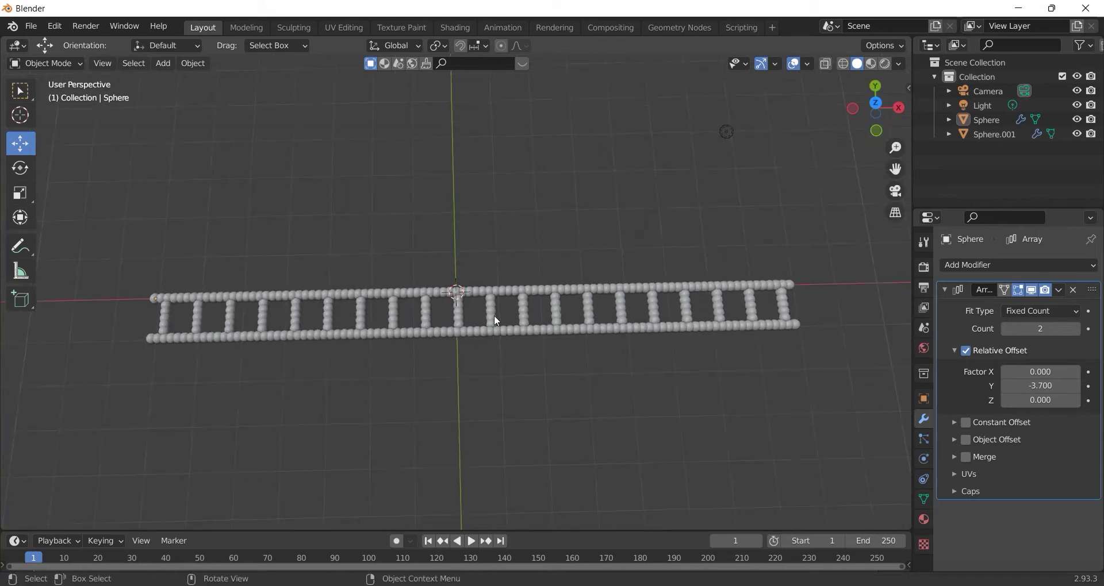
- Convert the arrayed rails and rungs objects into plain meshes
left_click(482, 294)
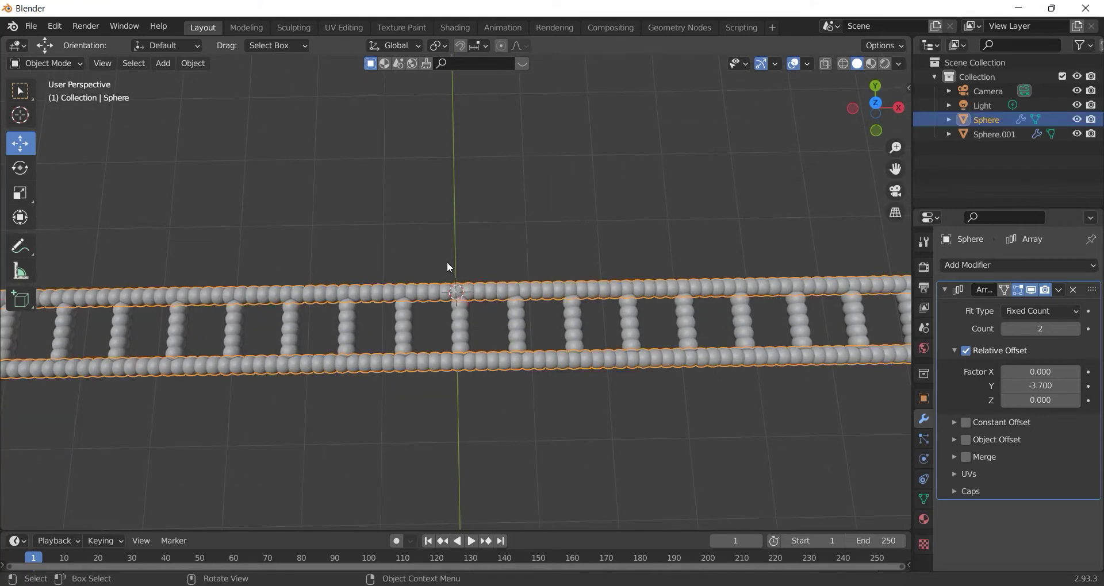
right_click(439, 167)
mouse_move(372, 90)
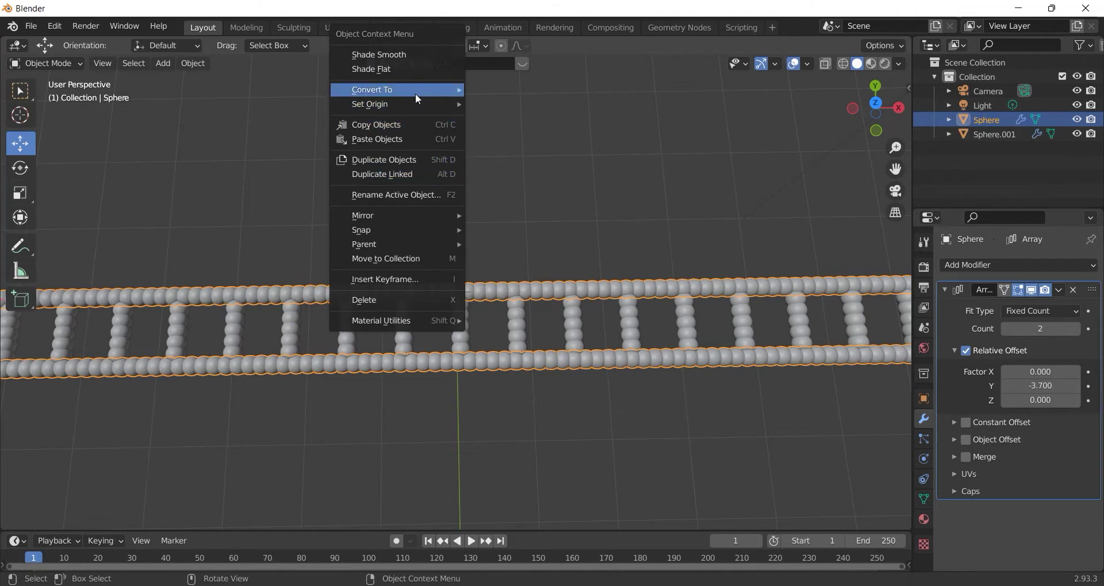
left_click(480, 106)
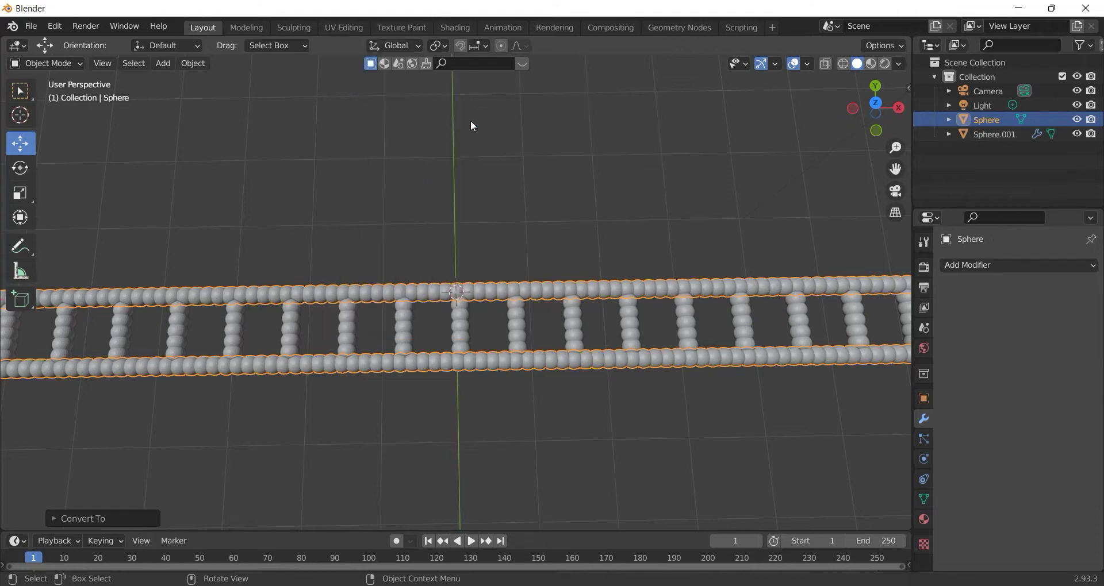
left_click(348, 331)
right_click(325, 176)
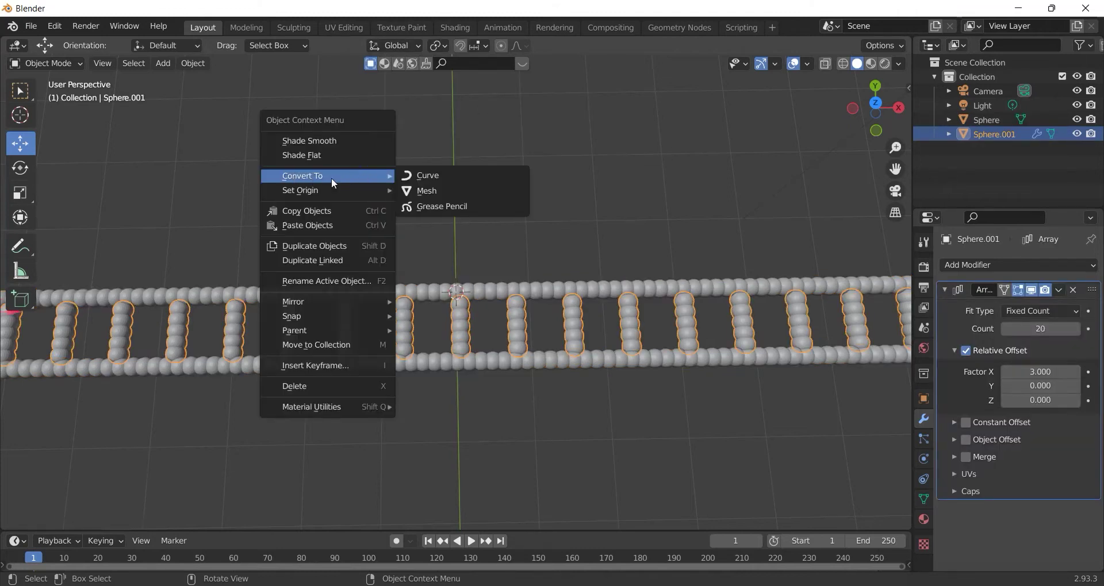
left_click(421, 192)
- Select both ladder parts and join them into one object, Sphere.001
scroll(421, 195, "down", 2)
scroll(540, 322, "up", 2)
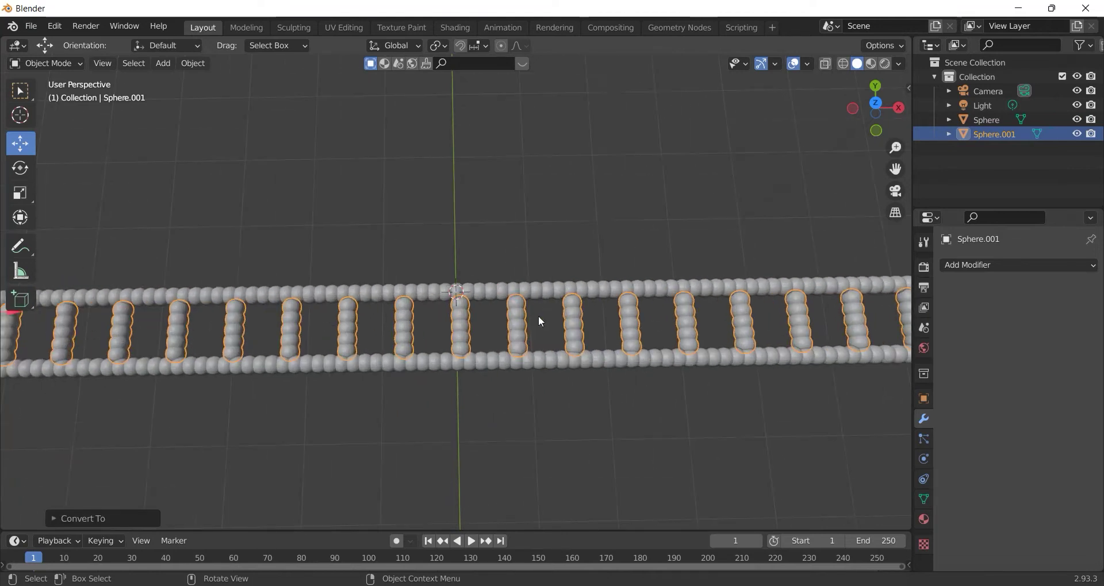
left_click_drag(218, 249, 388, 364)
right_click(352, 184)
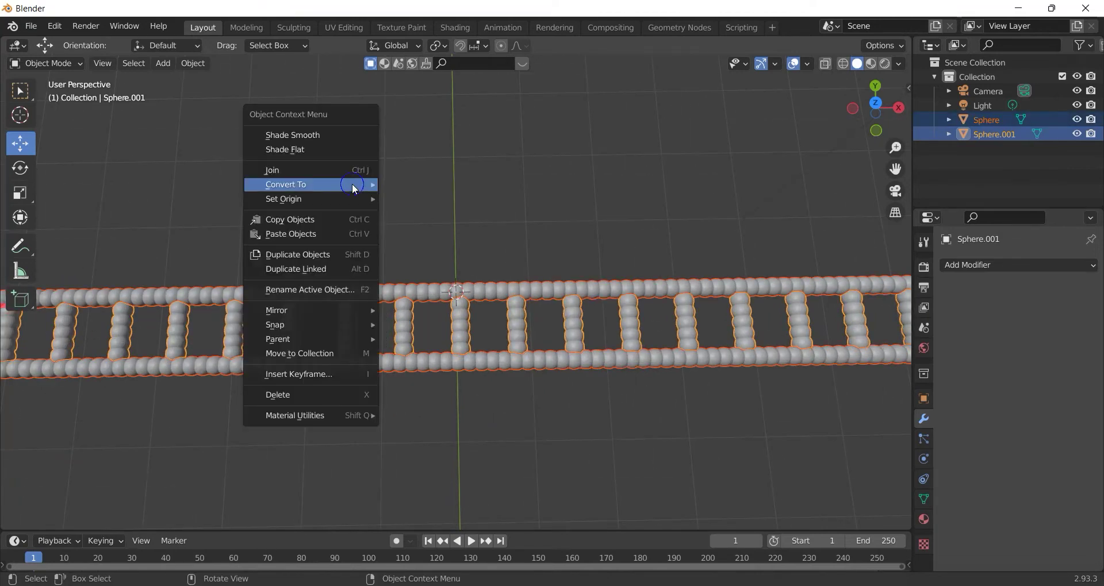
left_click(275, 171)
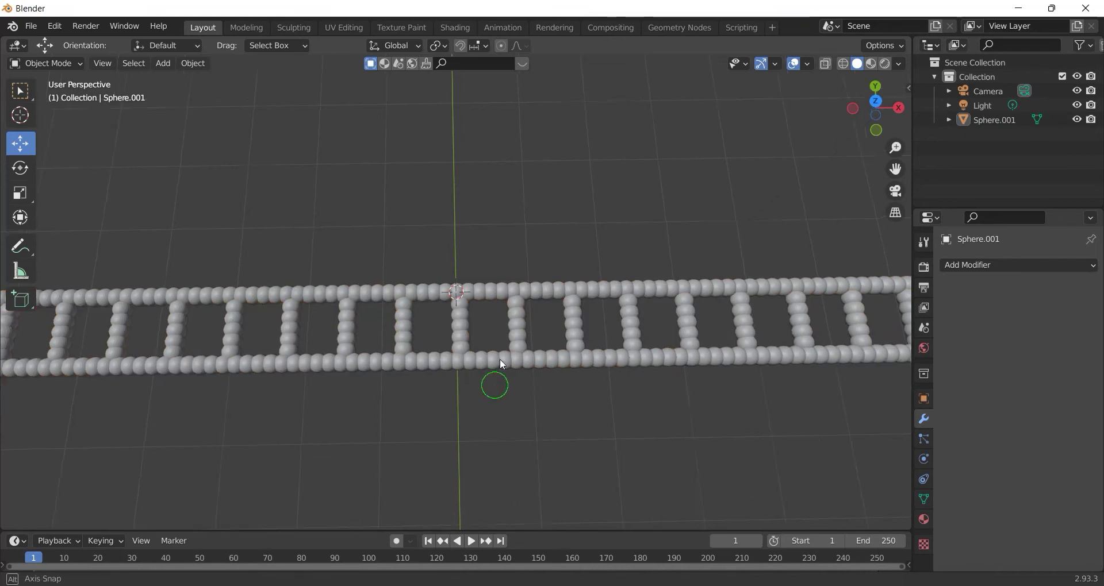
middle_click_drag(499, 361, 500, 306)
left_click(458, 317)
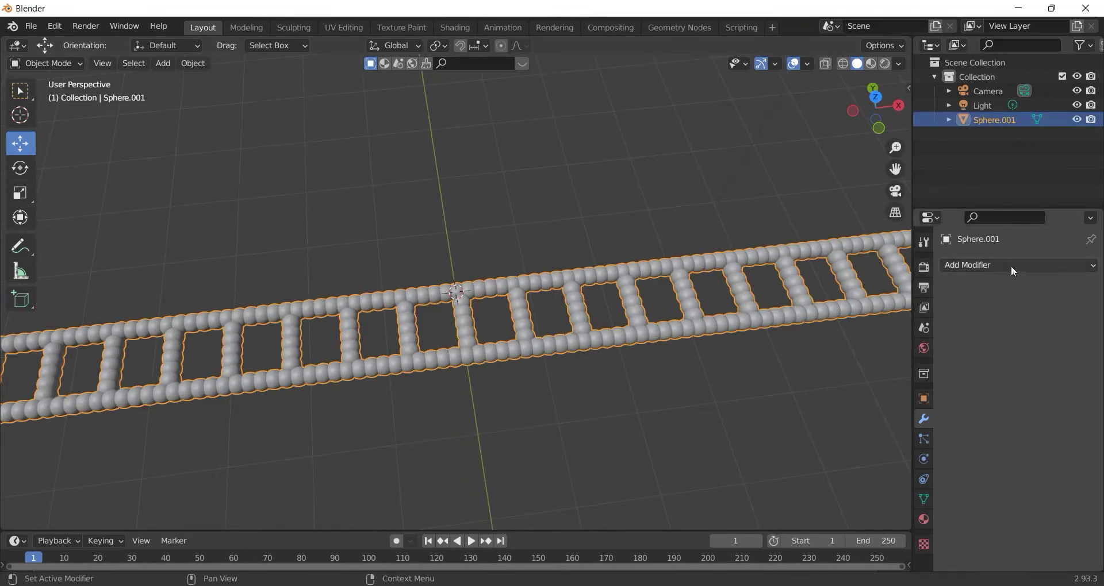
- Add a Simple Deform modifier to the ladder
left_click(1007, 267)
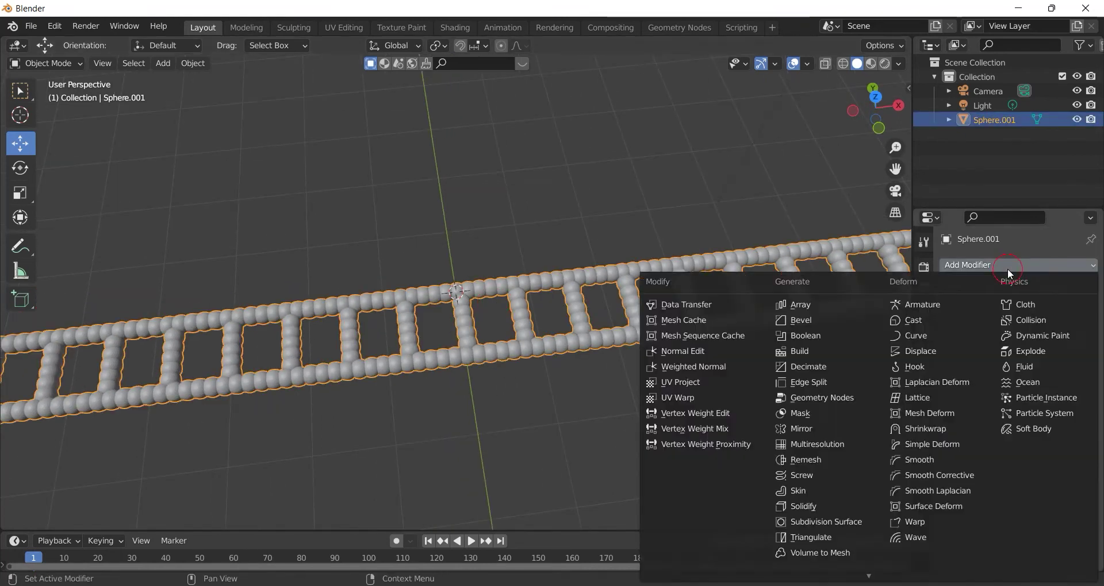
left_click(922, 446)
mouse_move(522, 343)
middle_mouse_down()
mouse_move(504, 212)
mouse_move(530, 266)
mouse_move(529, 333)
mouse_move(586, 327)
mouse_move(625, 343)
mouse_move(522, 302)
middle_mouse_up()
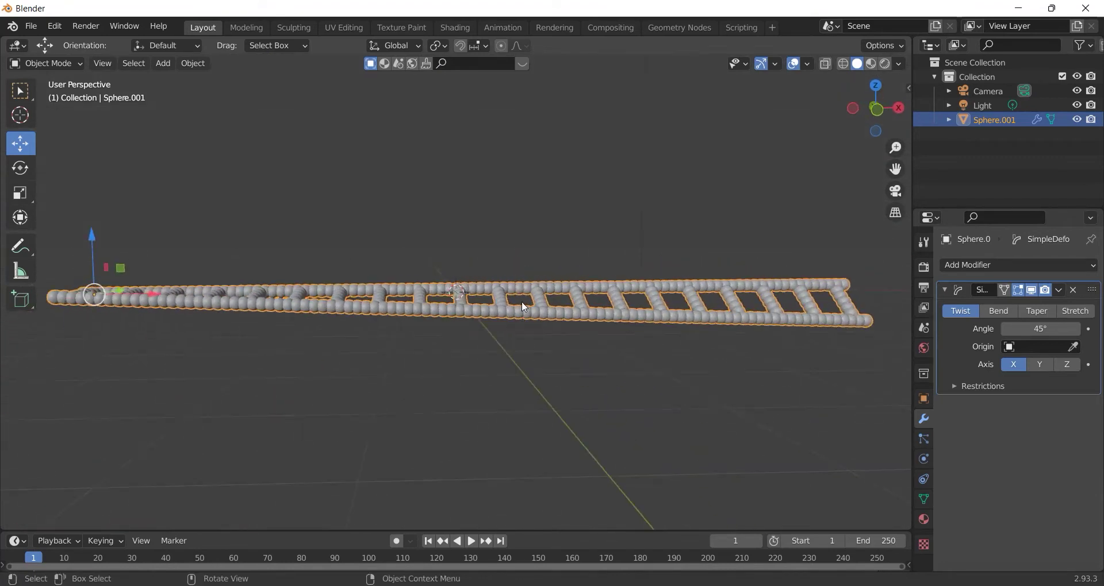
scroll(522, 301, "up", 2)
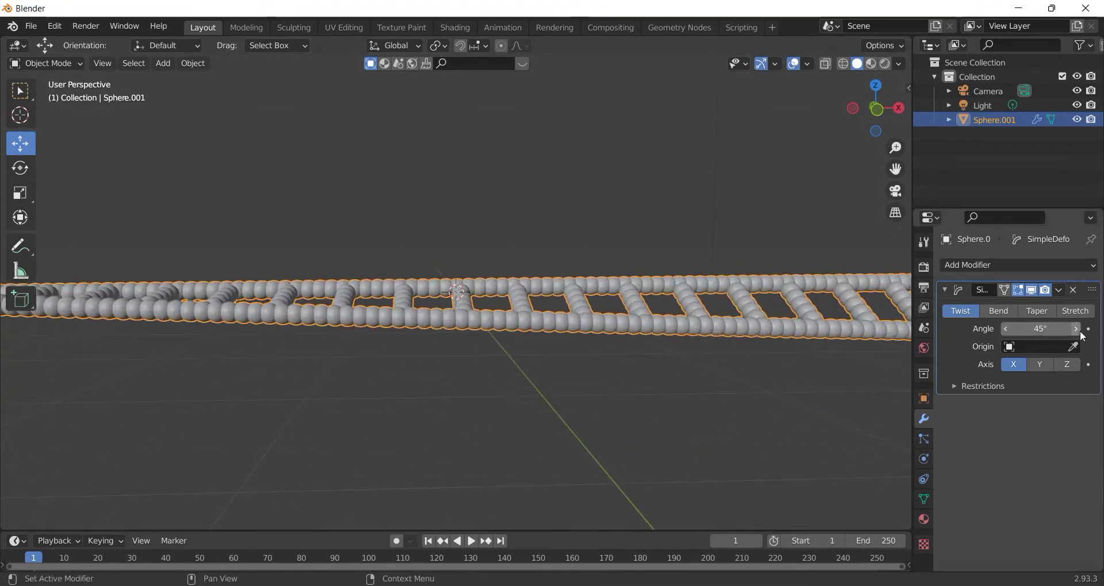
- Set the Simple Deform Twist angle to 360° around X to form the helix
left_click(1029, 328)
left_click_drag(1029, 328, 1057, 326)
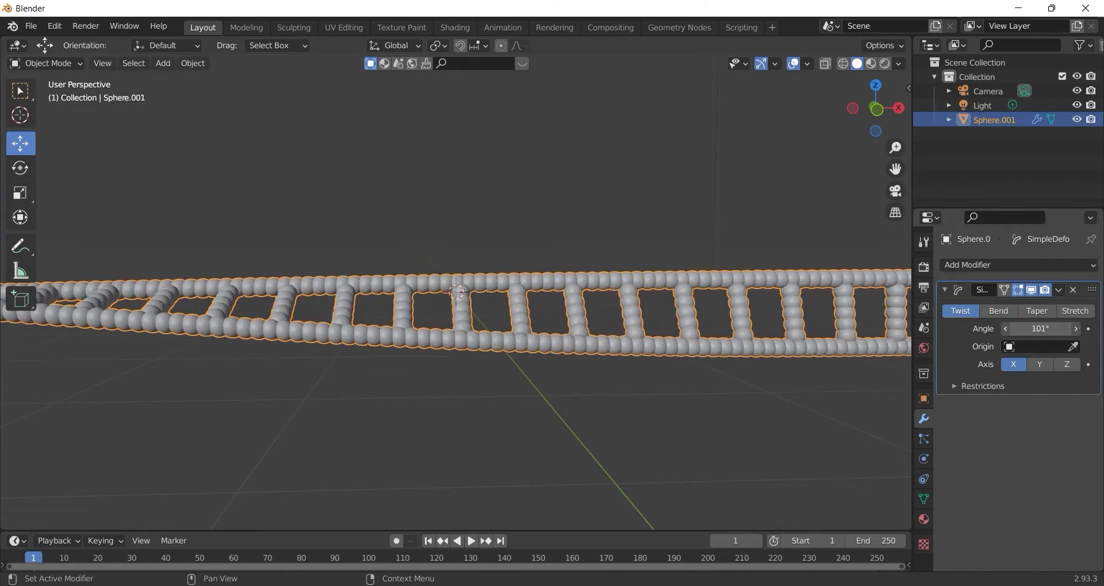
mouse_move(1014, 329)
left_mouse_down()
mouse_move(1063, 329)
mouse_move(1052, 329)
left_mouse_up()
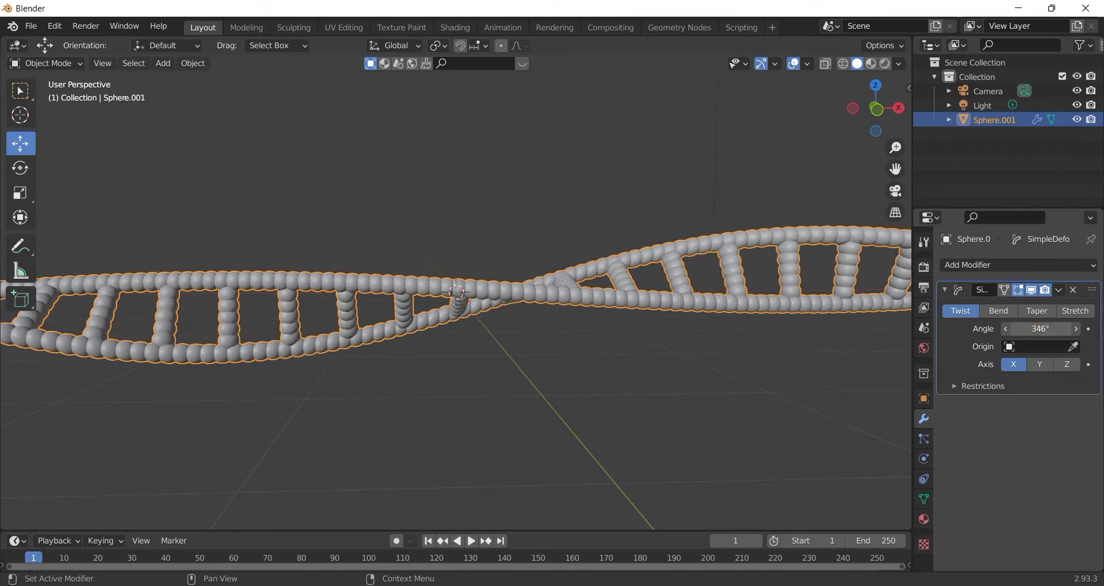
left_click(1022, 329)
left_click(436, 173)
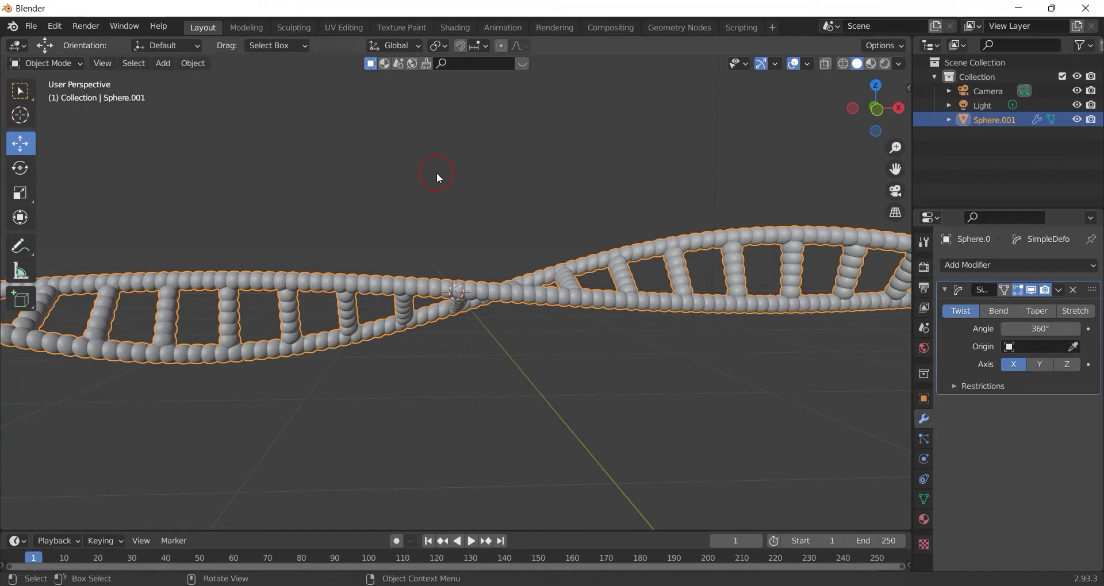
middle_click_drag(506, 183, 489, 184)
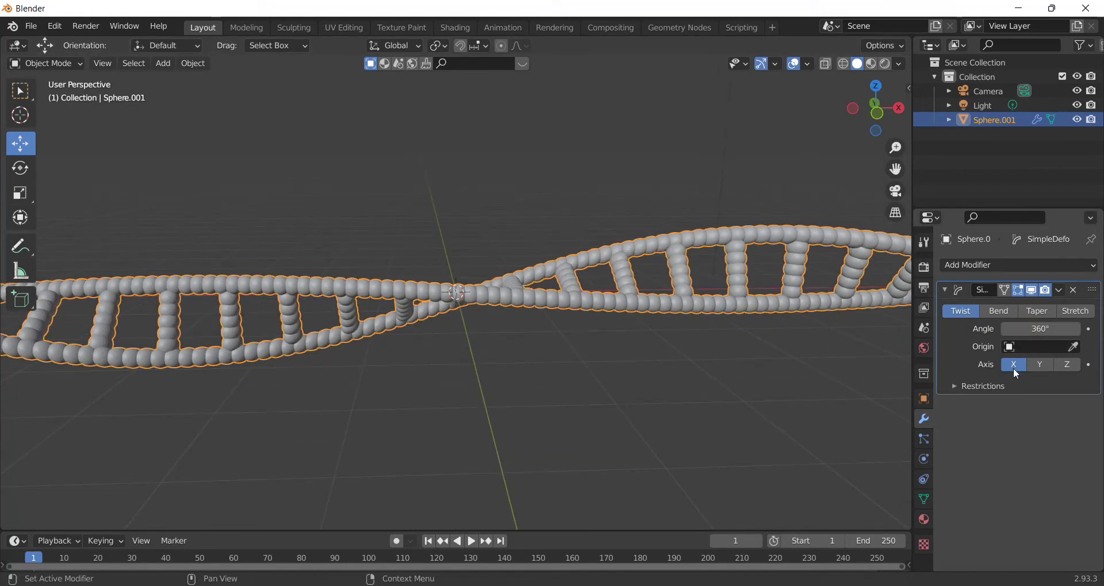
key("ctrl+z")
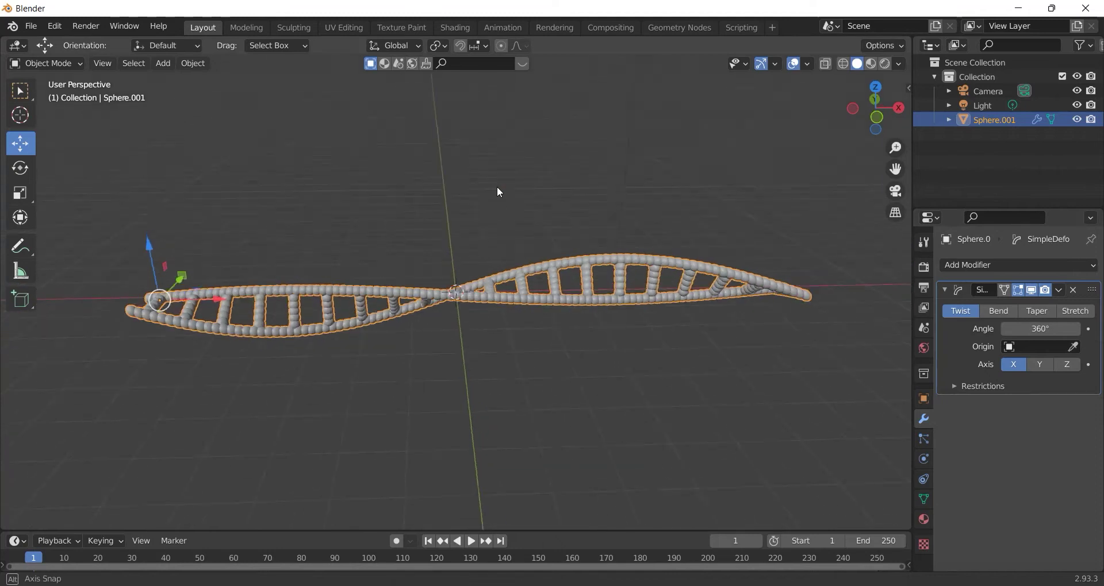
scroll(498, 188, "up", 3)
middle_click_drag(514, 209, 537, 246)
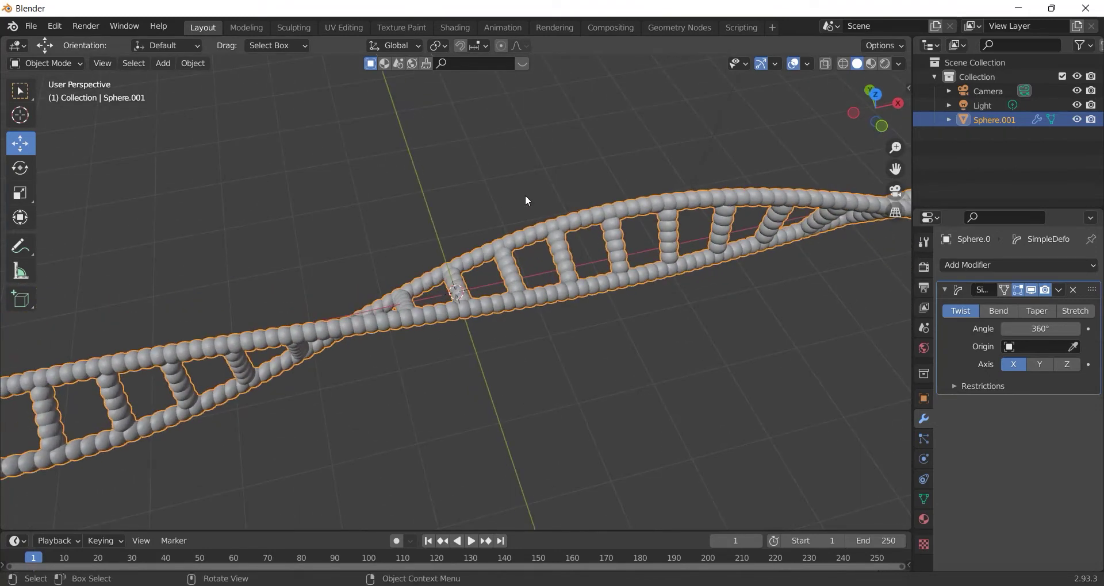
scroll(463, 213, "up", 2)
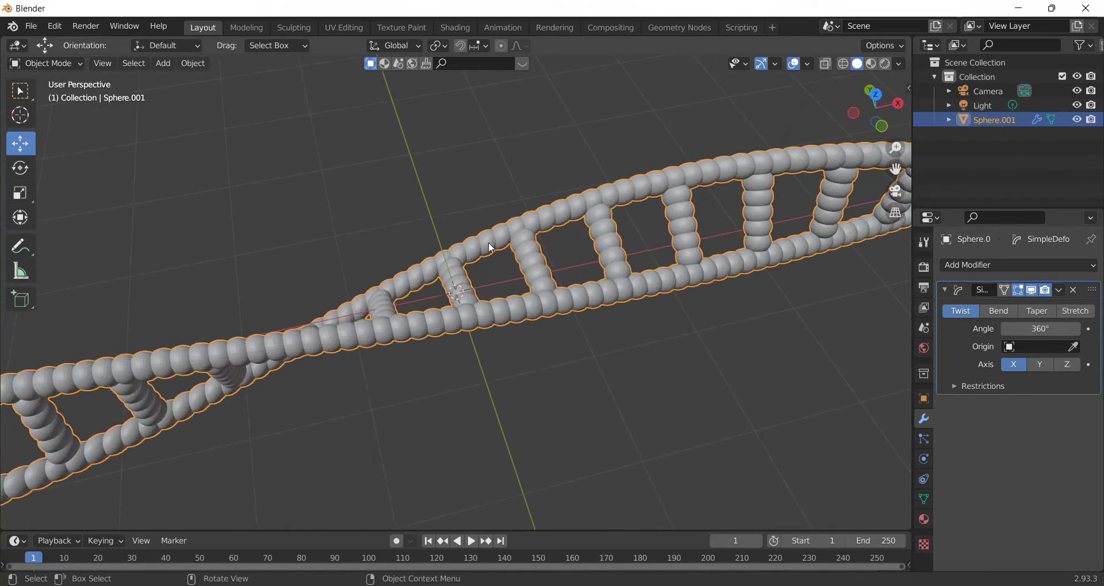
- Save the project with Save As under the file name DNA.blend
left_click(31, 26)
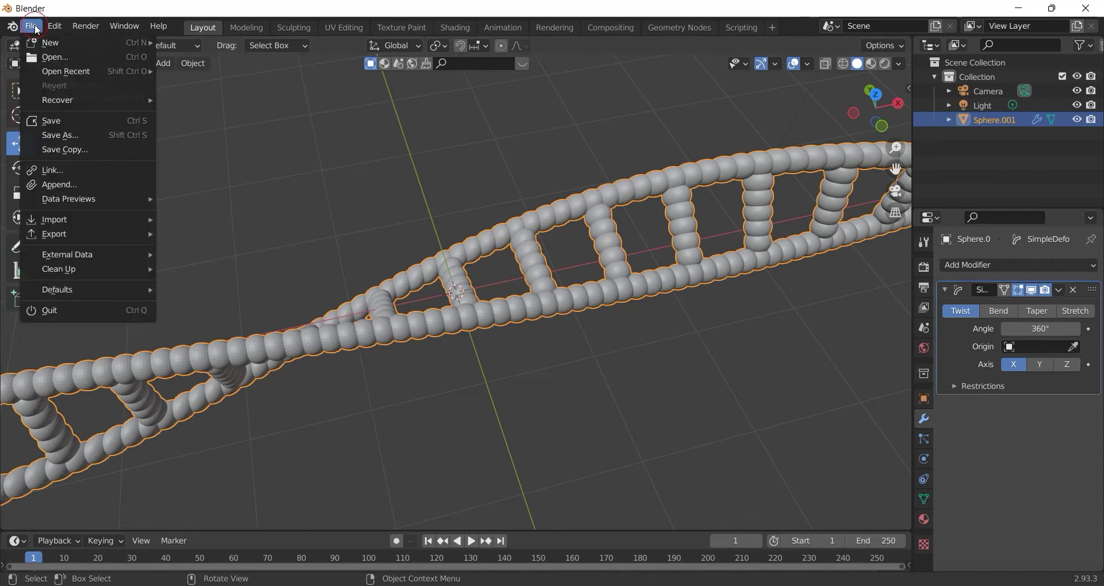
left_click(54, 123)
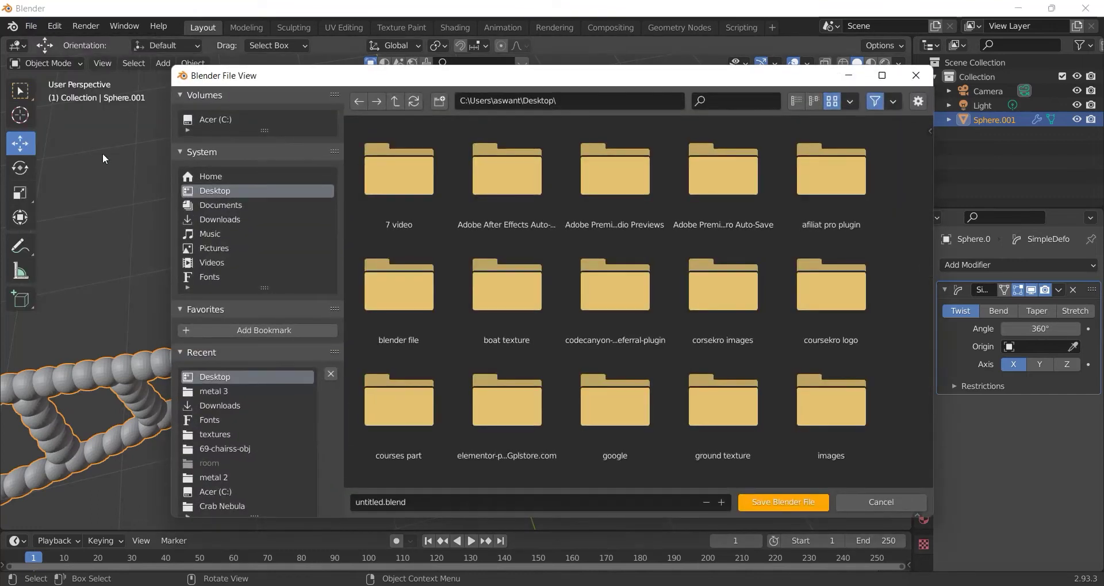
left_click(425, 502)
key("BackSpace")
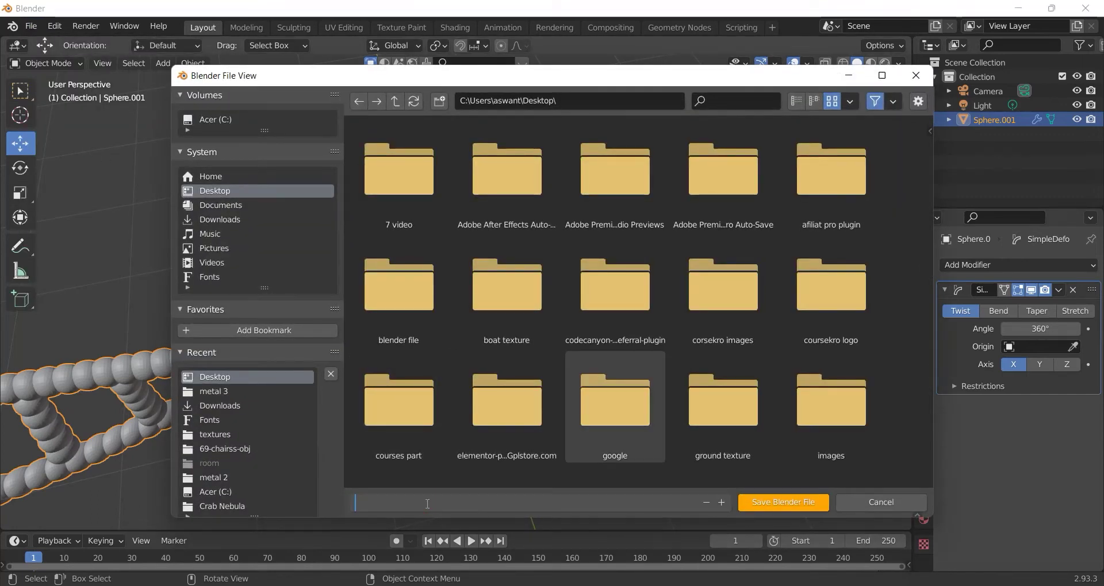
key("Caps_Lock")
type("D")
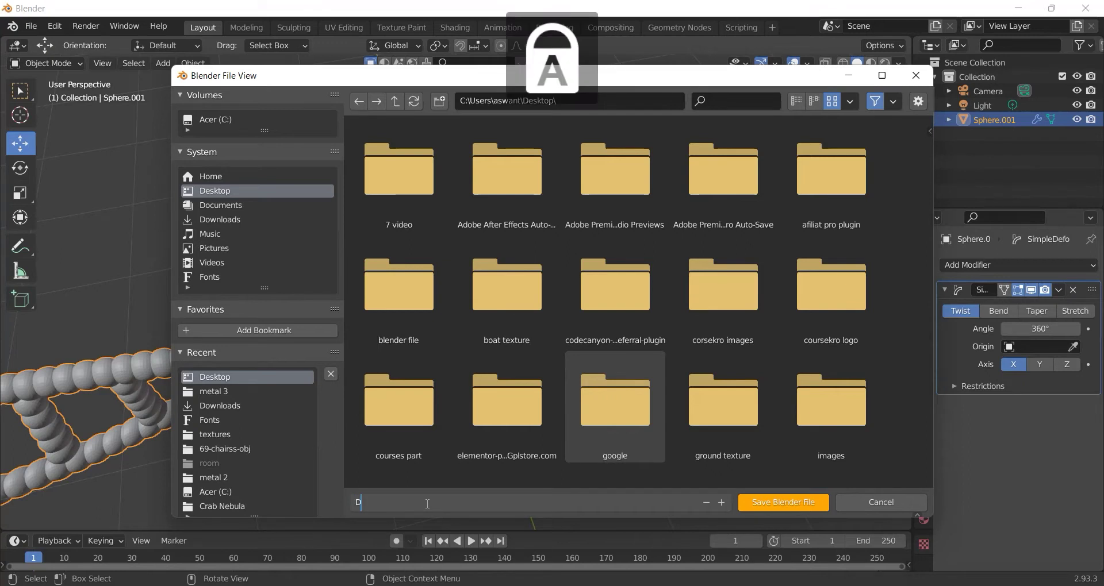
key("Caps_Lock")
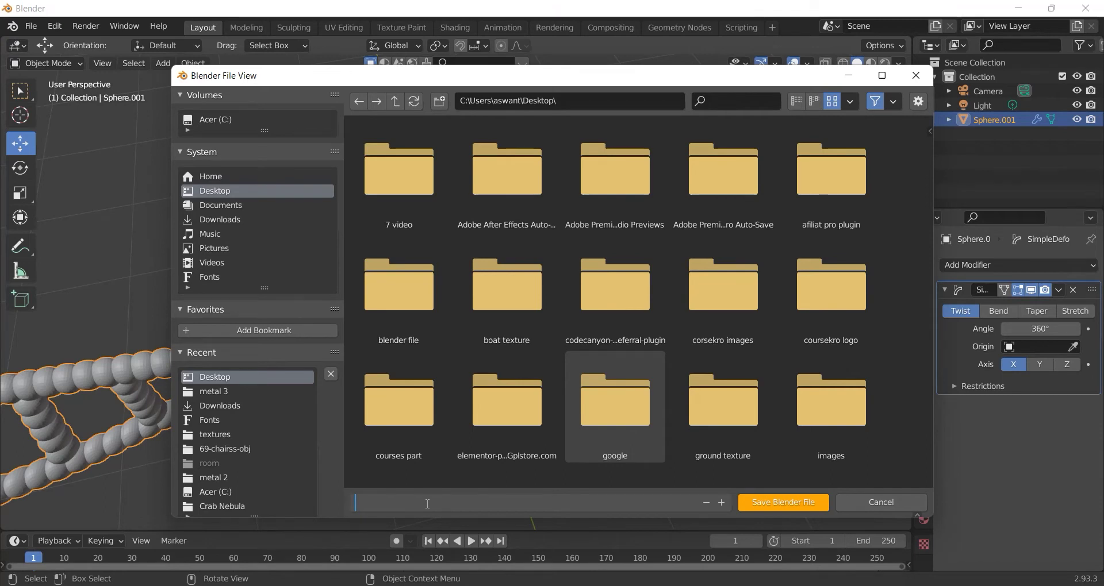
key("Caps_Lock")
type("d")
key("BackSpace")
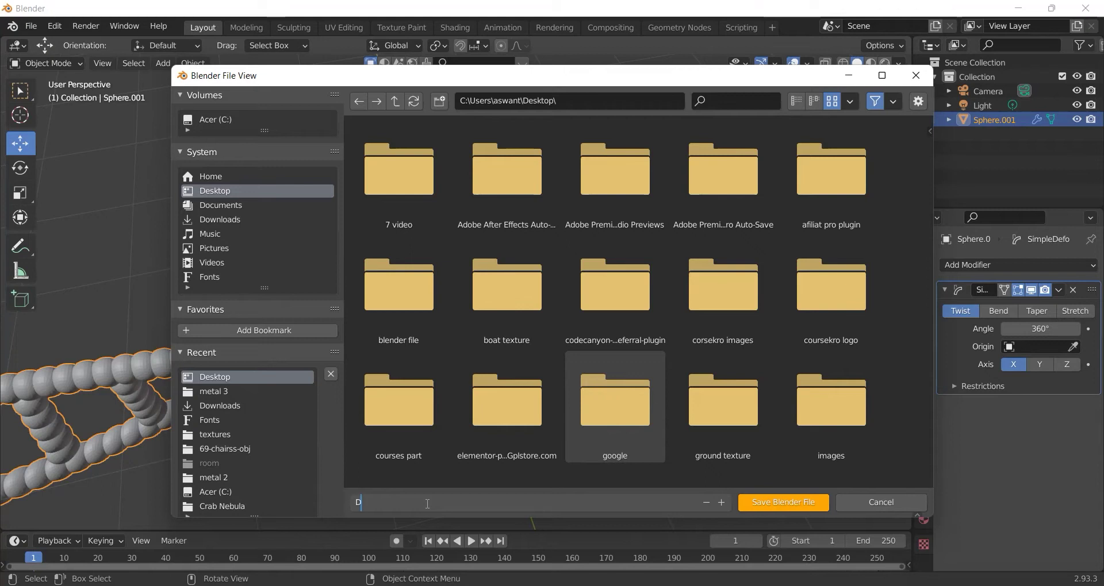
type("NA")
left_click(784, 503)
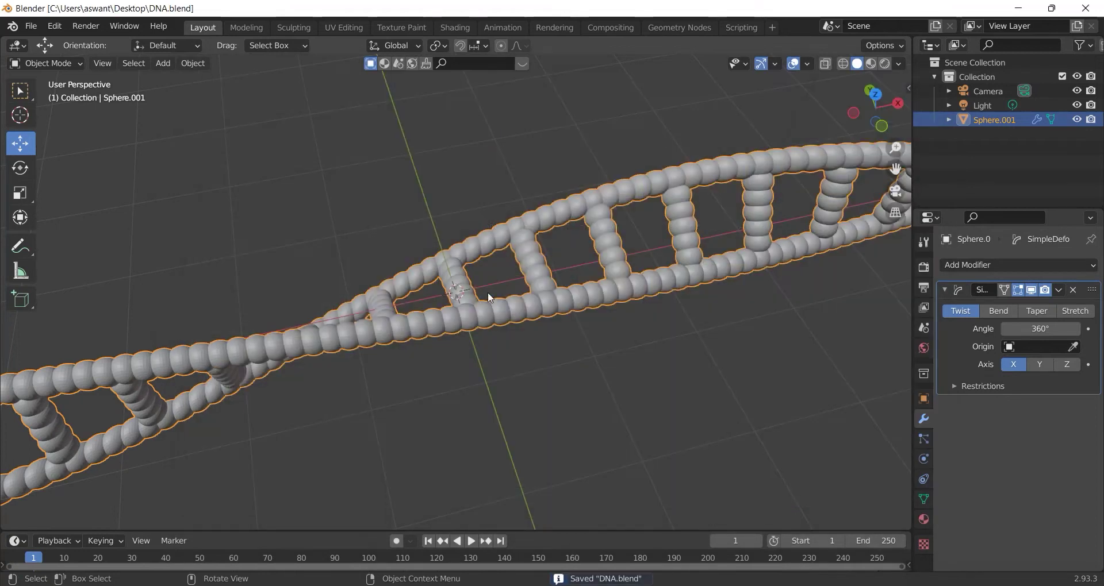
- Switch the twisted DNA back to Object Mode
scroll(531, 292, "up", 2)
key("Tab")
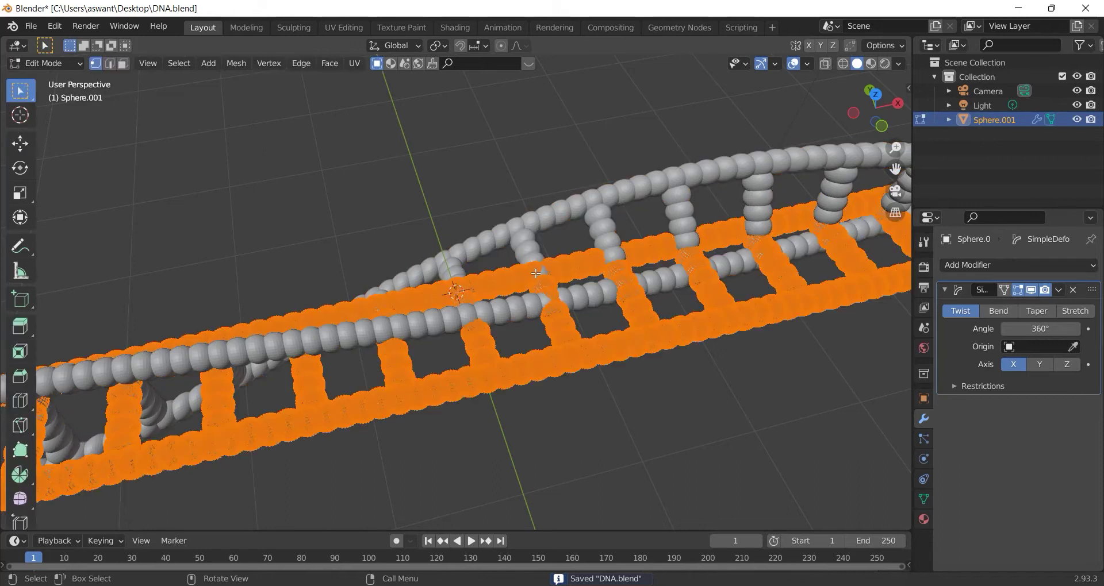
left_click(46, 63)
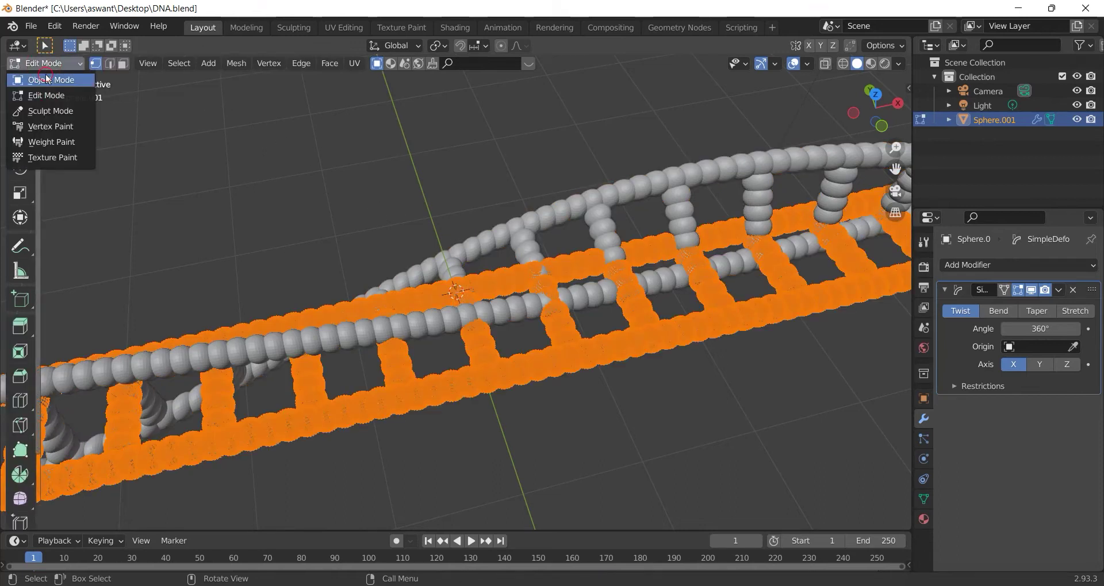
left_click(34, 79)
mouse_move(234, 153)
middle_mouse_down()
mouse_move(601, 279)
mouse_move(524, 264)
middle_mouse_up()
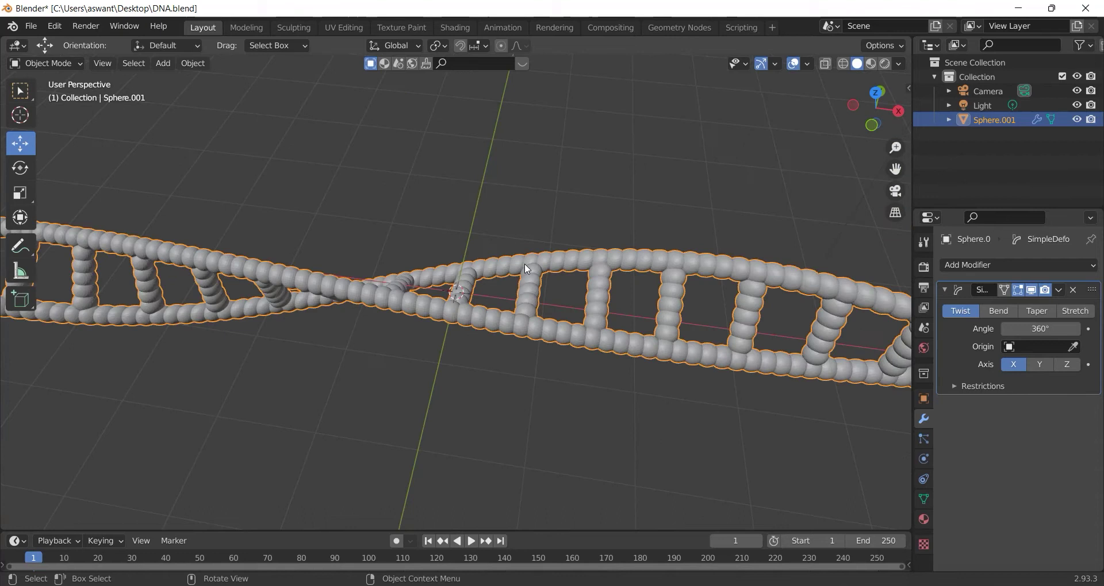
key("ctrl+z")
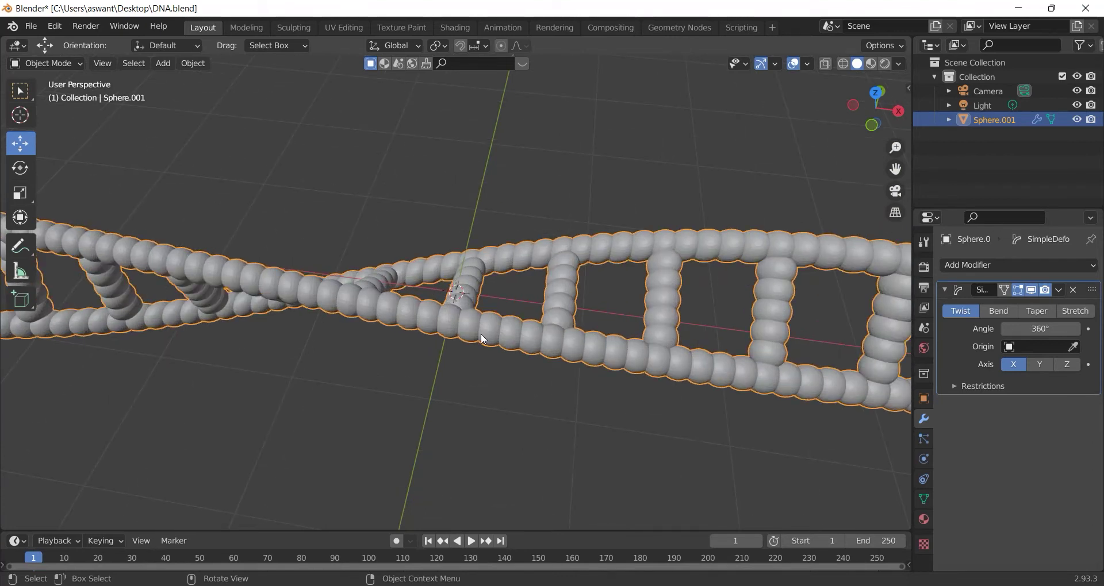
- Open the Shading workspace and view the DNA side-on
key("Caps_Lock")
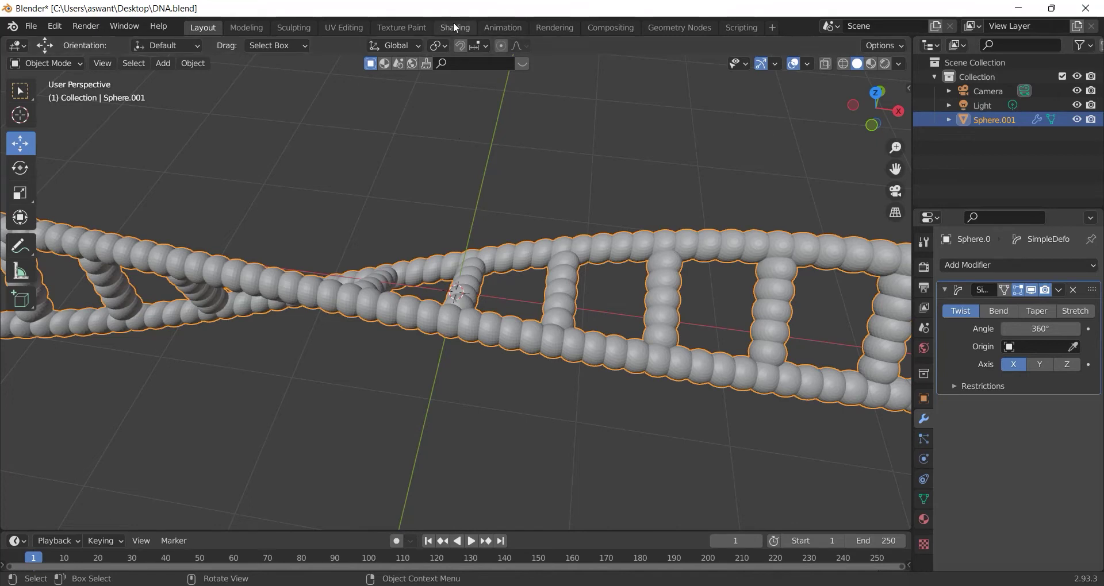
left_click(453, 26)
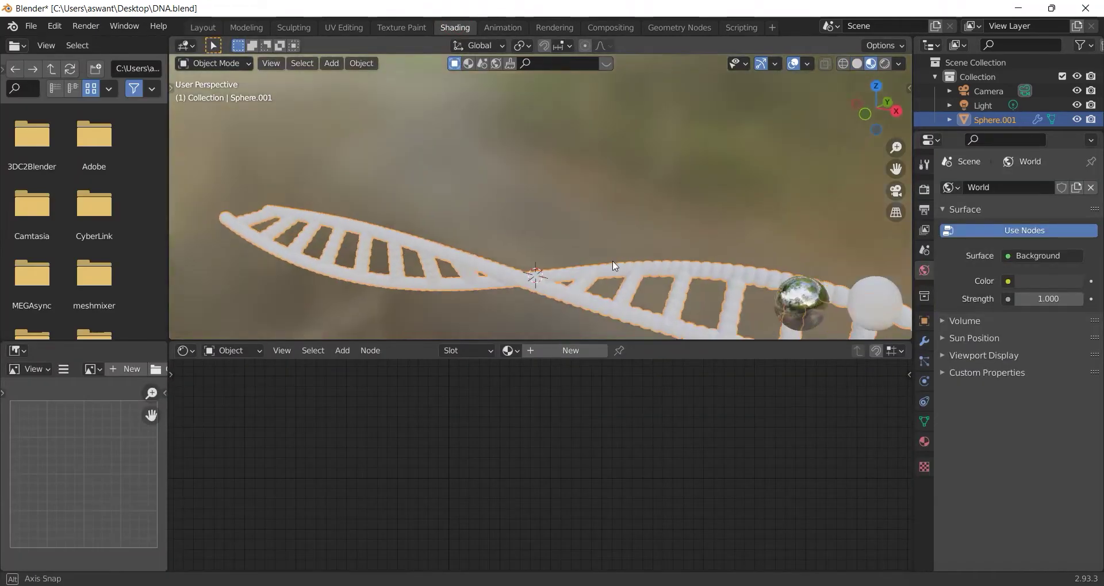
middle_click_drag(615, 266, 630, 225)
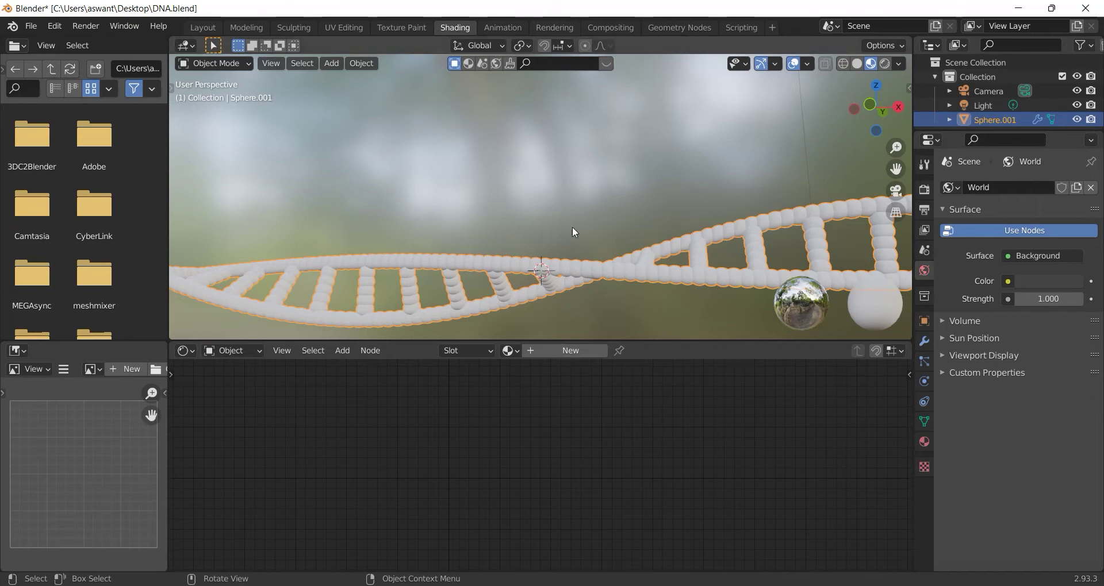
- Create a new material for the DNA and delete its Principled BSDF node
left_click(574, 351)
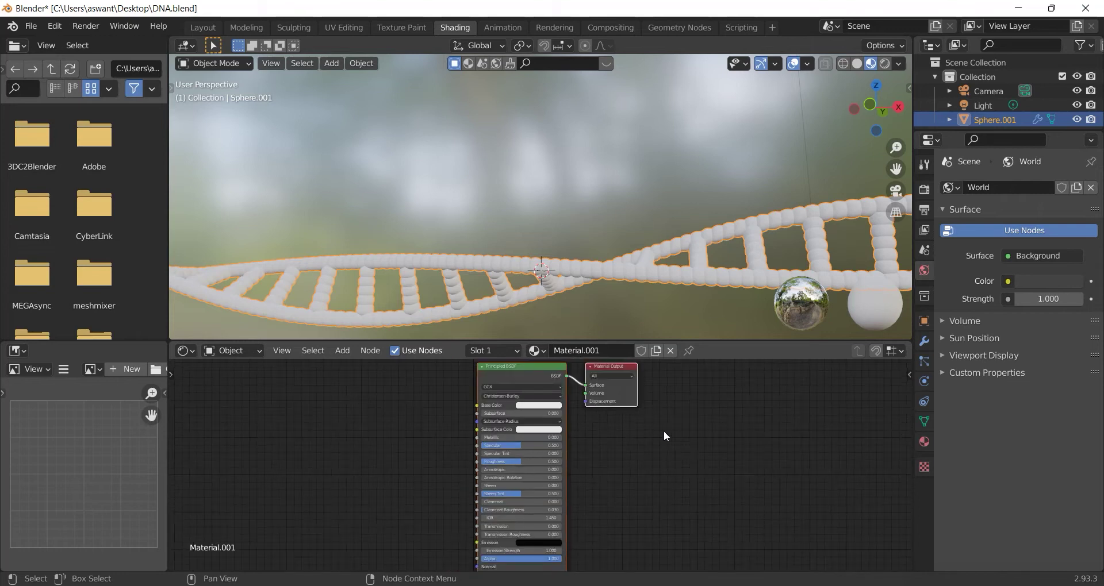
right_click(500, 418)
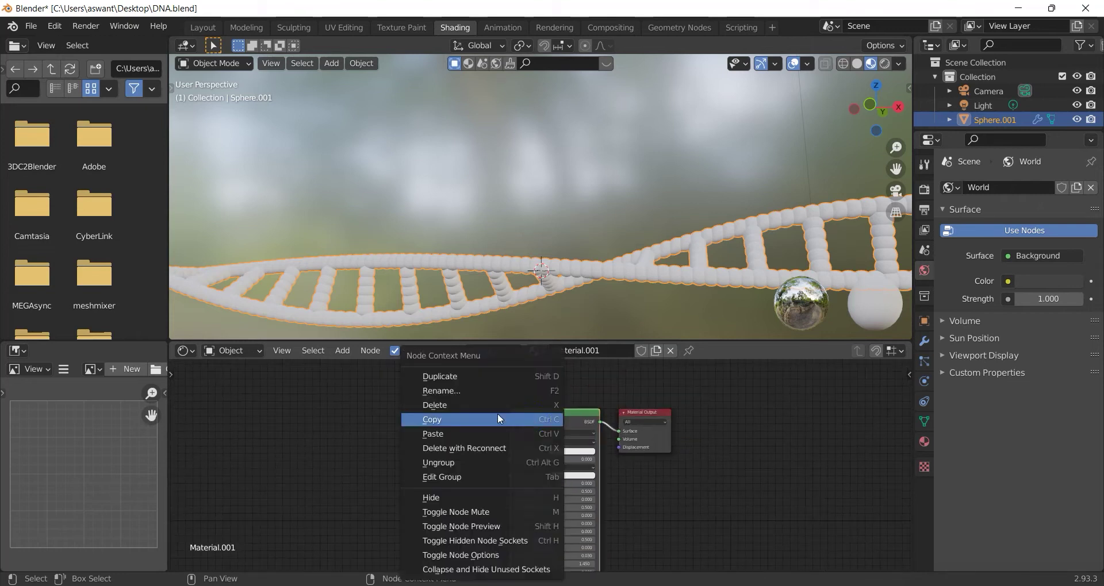
left_click(439, 412)
- Add a Mix Shader node and connect it to the Material Output Surface
left_click(349, 352)
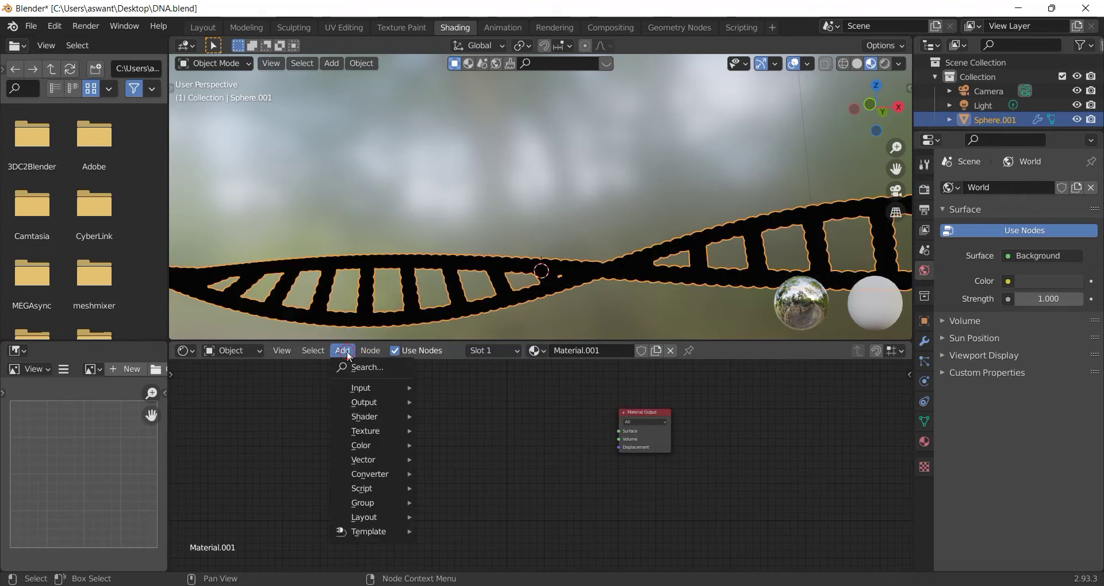
left_click(361, 365)
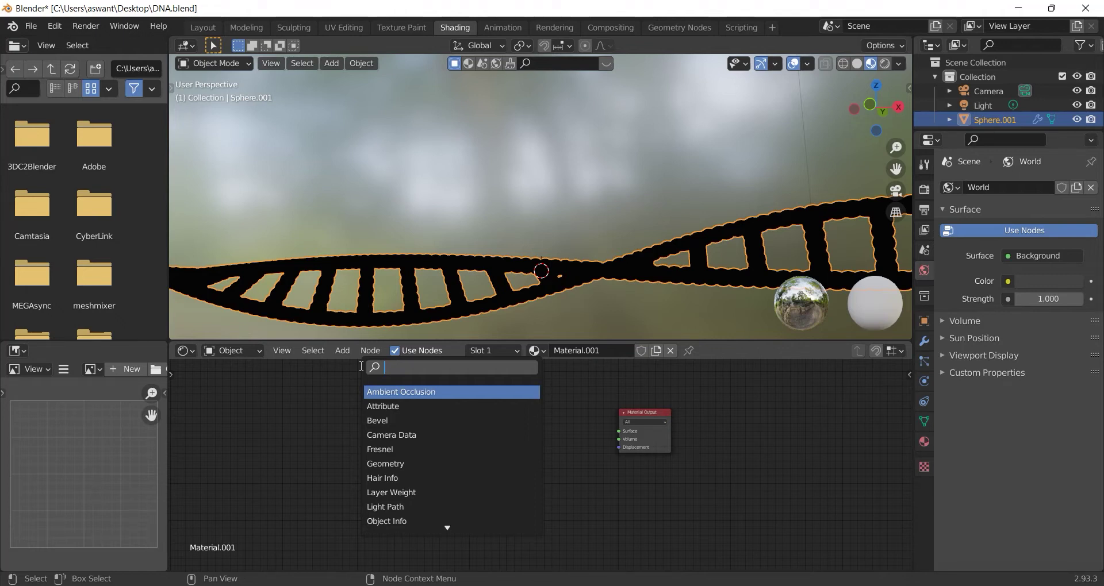
type("mi")
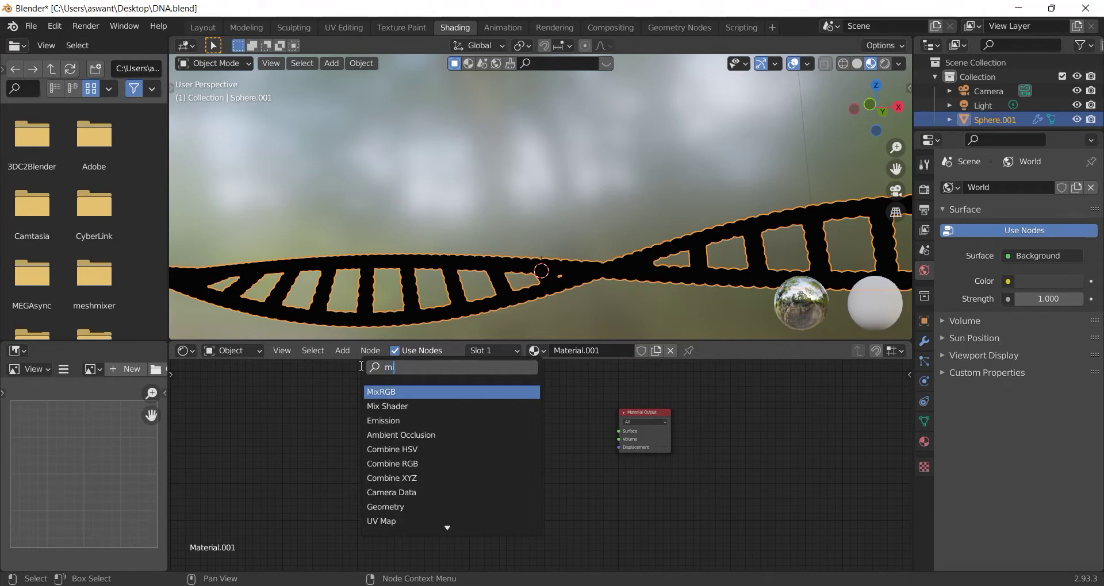
type("x")
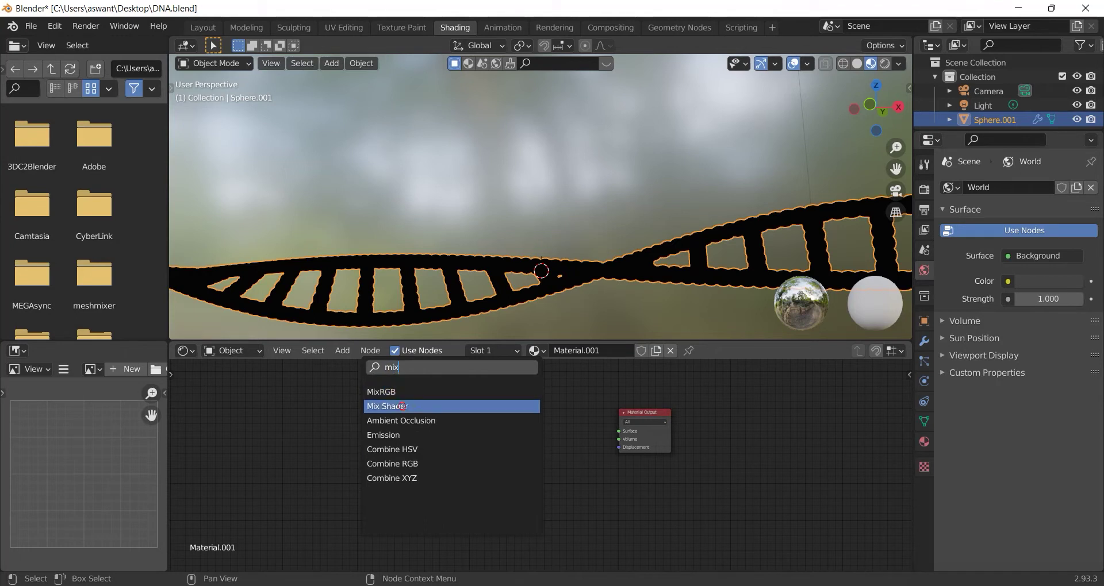
left_click(387, 406)
left_click(488, 469)
left_click_drag(455, 414, 616, 430)
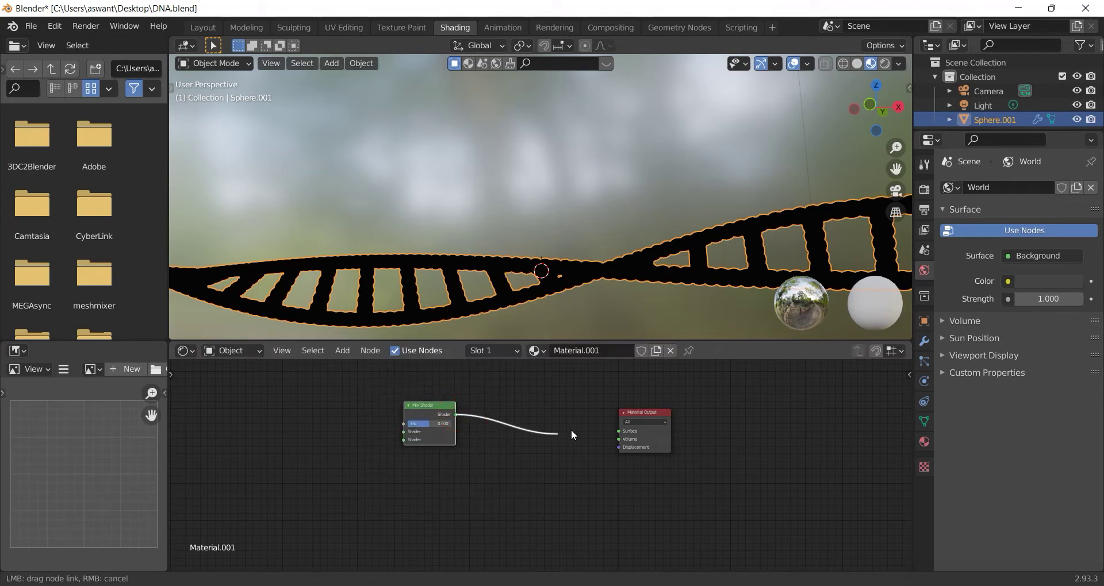
scroll(543, 435, "down", 2)
middle_click_drag(543, 435, 557, 420)
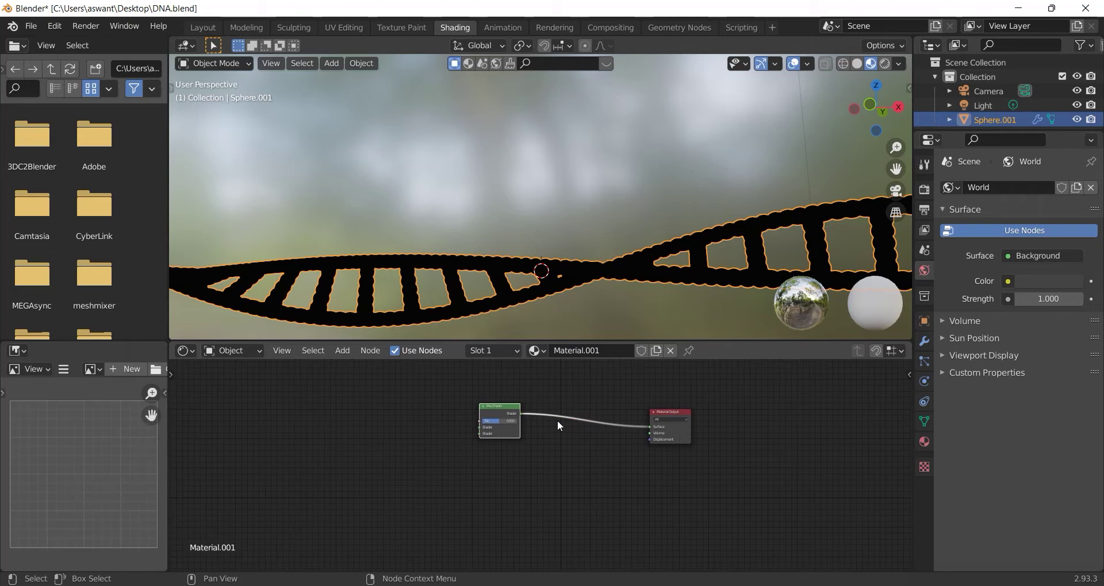
left_click_drag(496, 417, 544, 454)
scroll(526, 425, "up", 2)
scroll(527, 422, "up", 1)
- Add a Transparent BSDF and link it to the Mix Shader's first Shader input
left_click(342, 351)
left_click(363, 368)
type("tra")
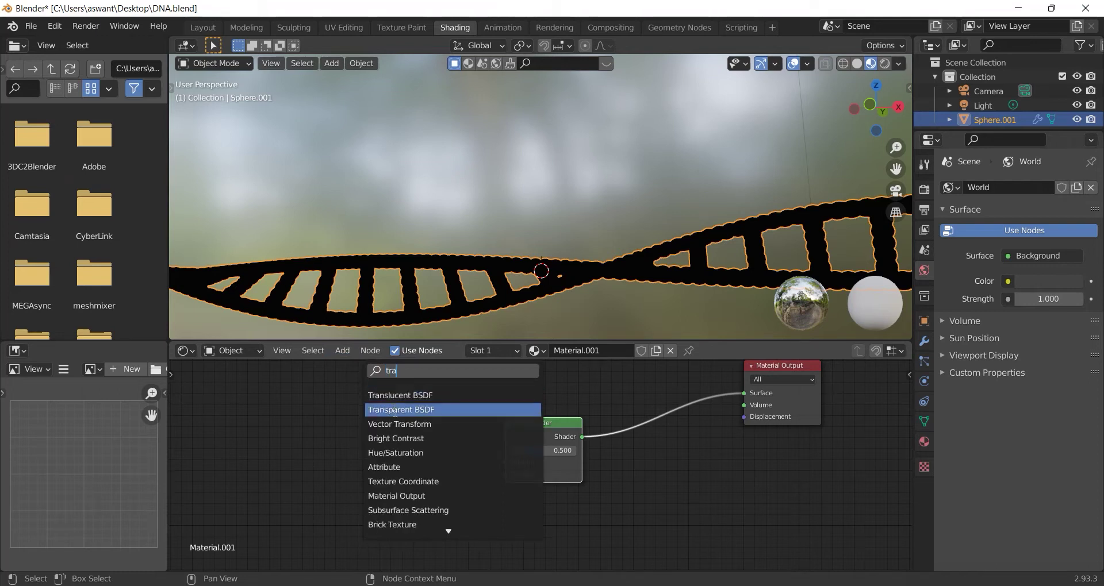
left_click(395, 411)
left_click(359, 468)
left_click_drag(399, 470, 506, 463)
scroll(512, 463, "down", 1)
left_click_drag(405, 445, 413, 427)
- Add an Emission node and link it to the Mix Shader's second Shader input
left_click(342, 351)
left_click(362, 368)
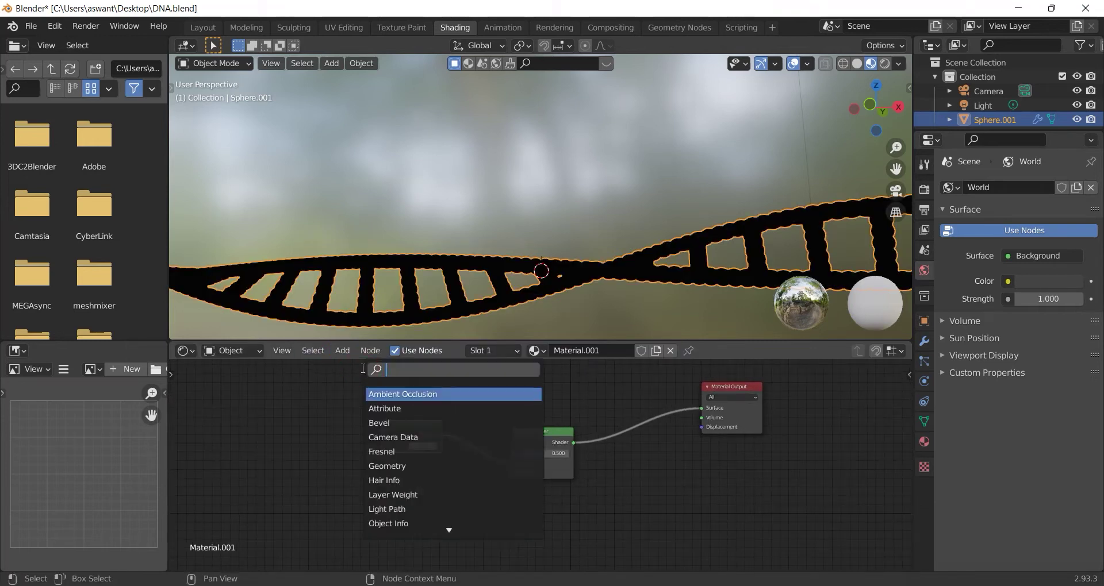
type("emi")
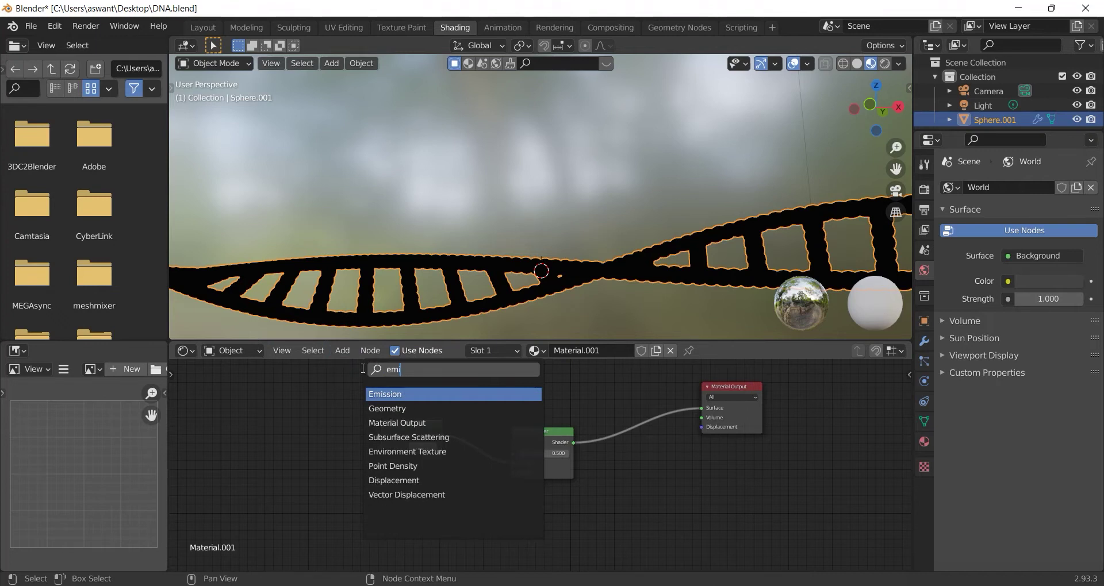
left_click(380, 394)
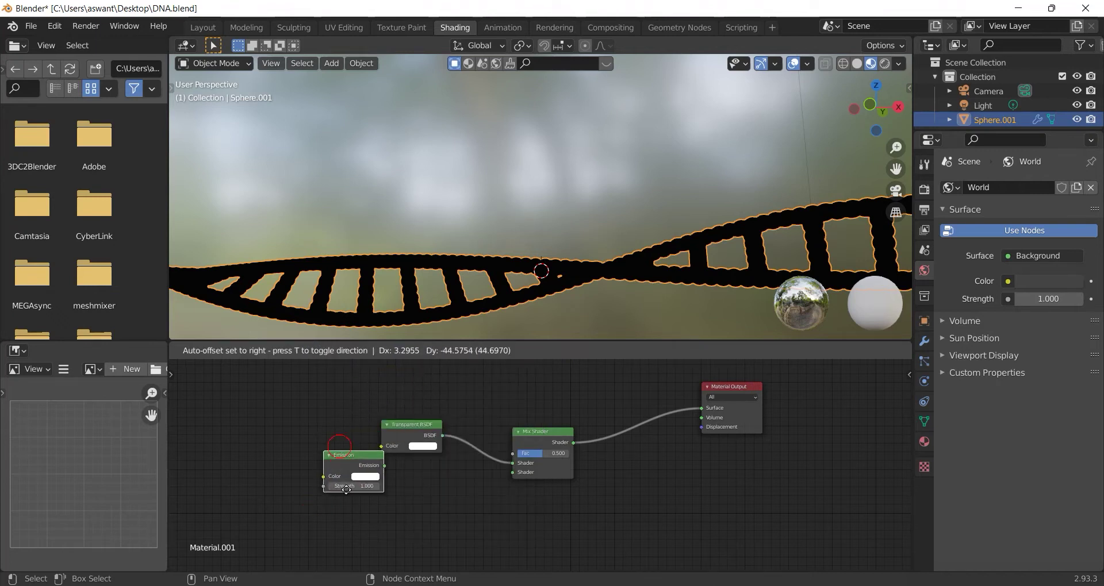
left_click(368, 517)
left_click_drag(402, 495, 513, 472)
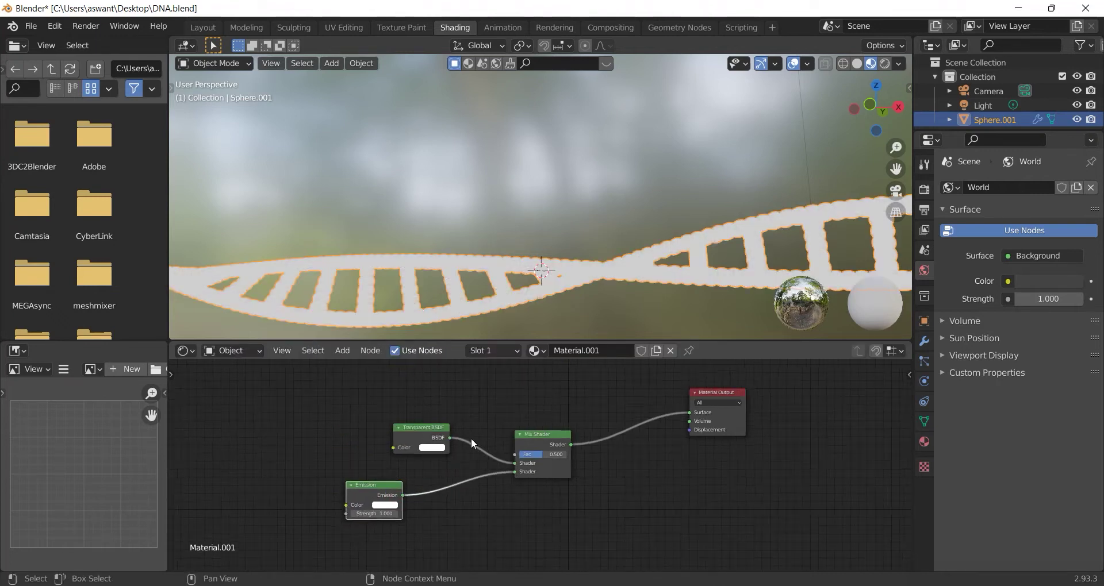
middle_click_drag(404, 416, 405, 454)
- Add a ColorRamp and connect its Color to the Mix Shader Fac
left_click(343, 350)
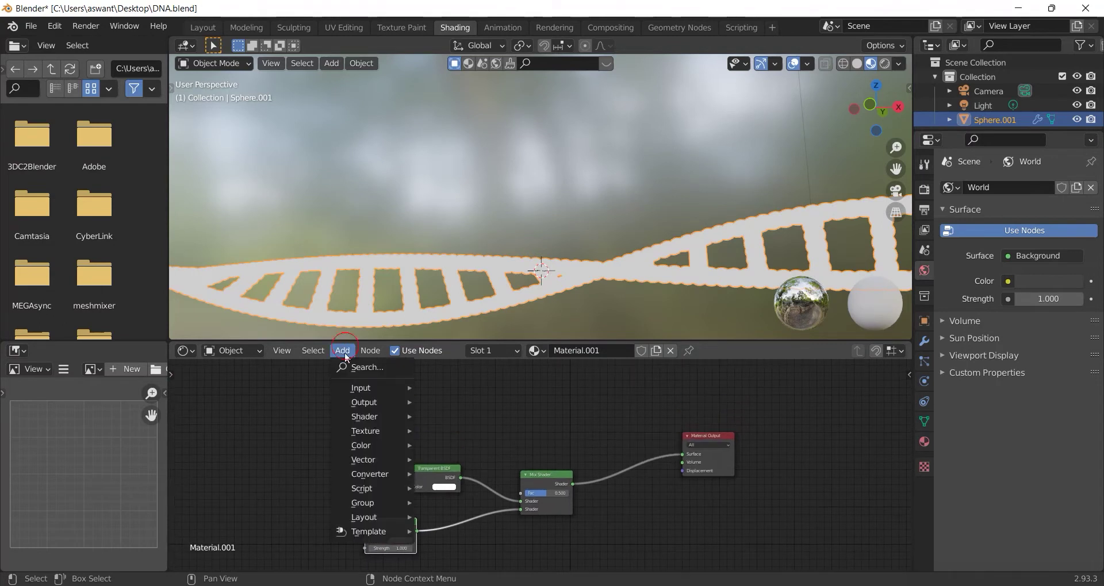
left_click(356, 364)
type("colo")
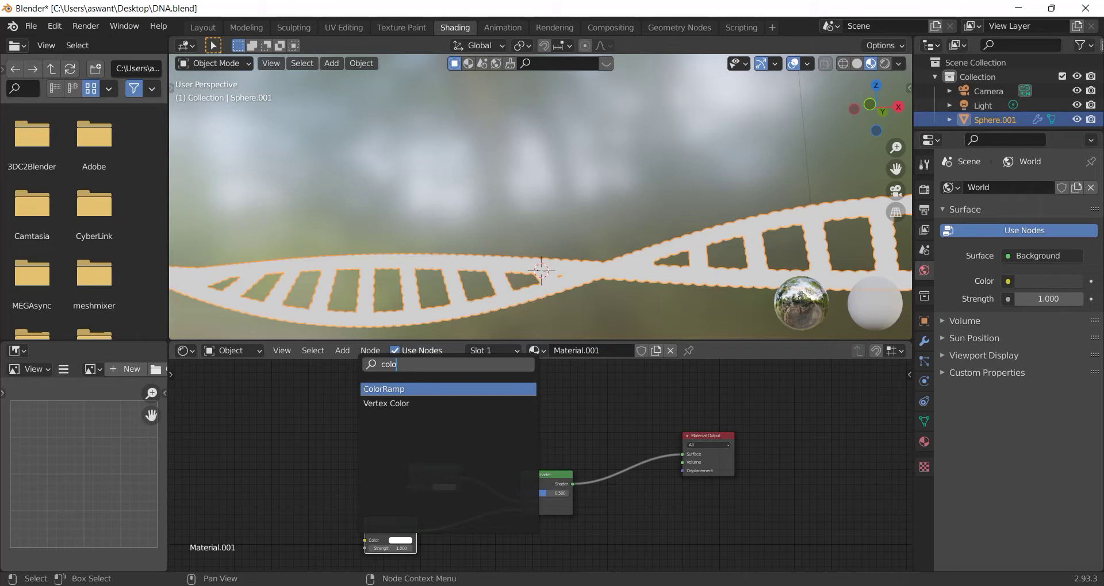
left_click(368, 389)
left_click(248, 422)
left_click_drag(384, 393, 523, 501)
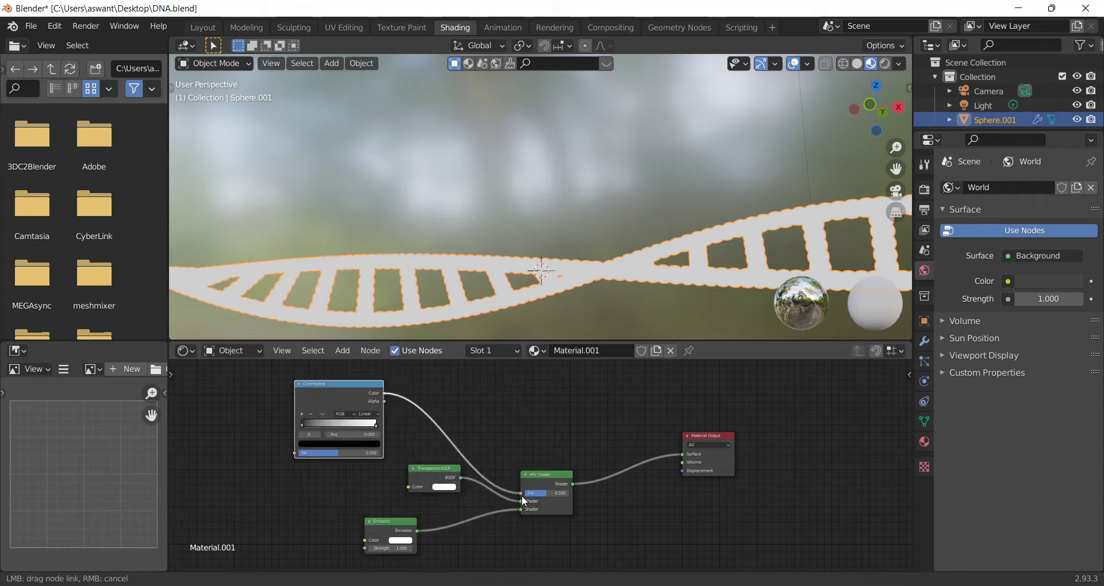
scroll(498, 435, "down", 1)
left_click_drag(420, 400, 456, 407)
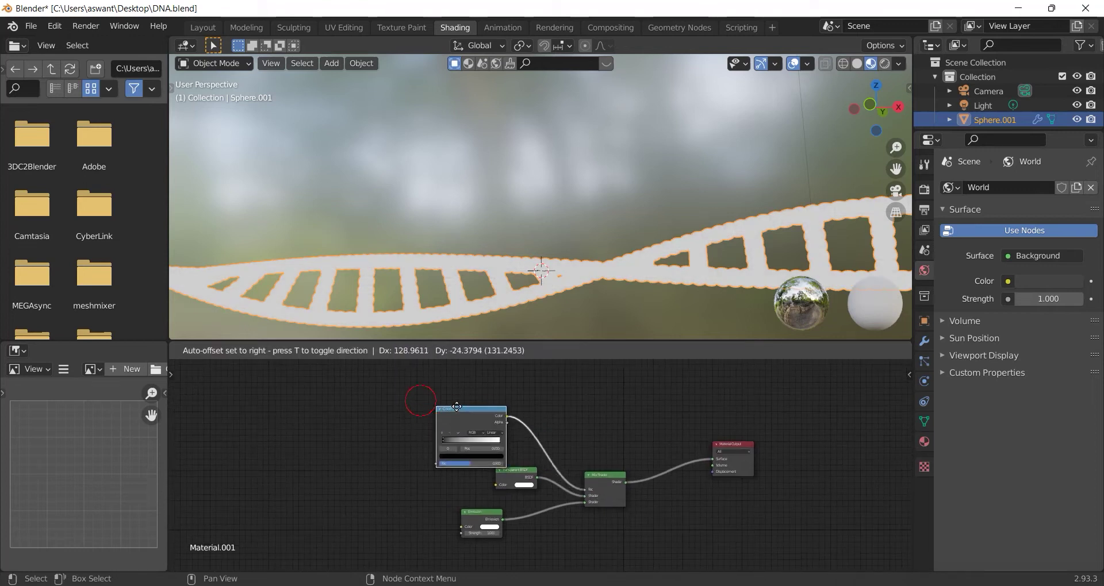
- Add a Noise Texture and connect its Fac to the ColorRamp Fac
left_click(344, 351)
left_click(360, 370)
type("no")
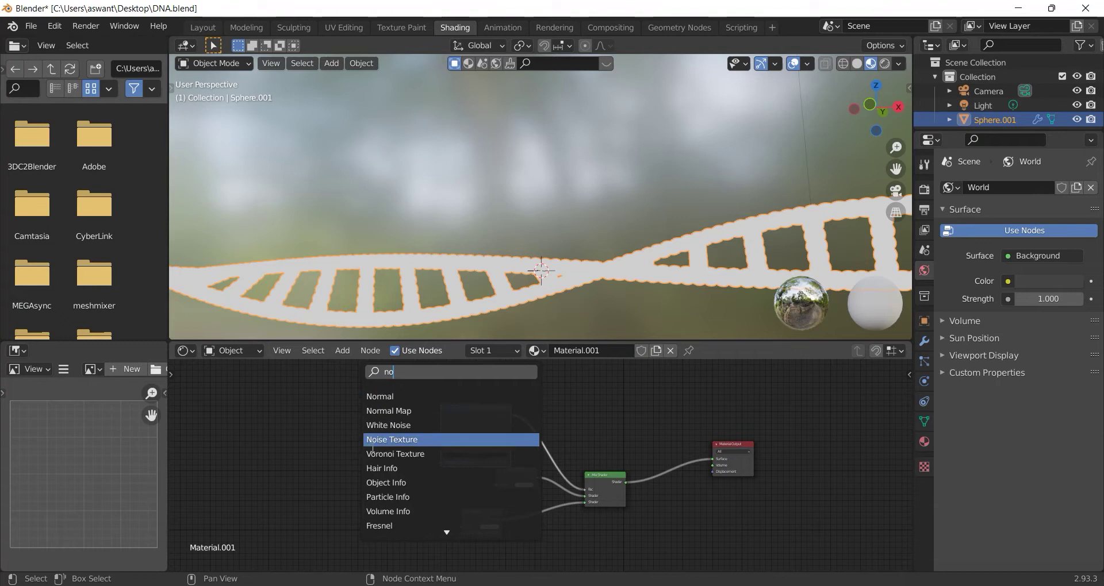
left_click(376, 439)
left_click(257, 437)
left_click_drag(351, 381, 440, 461)
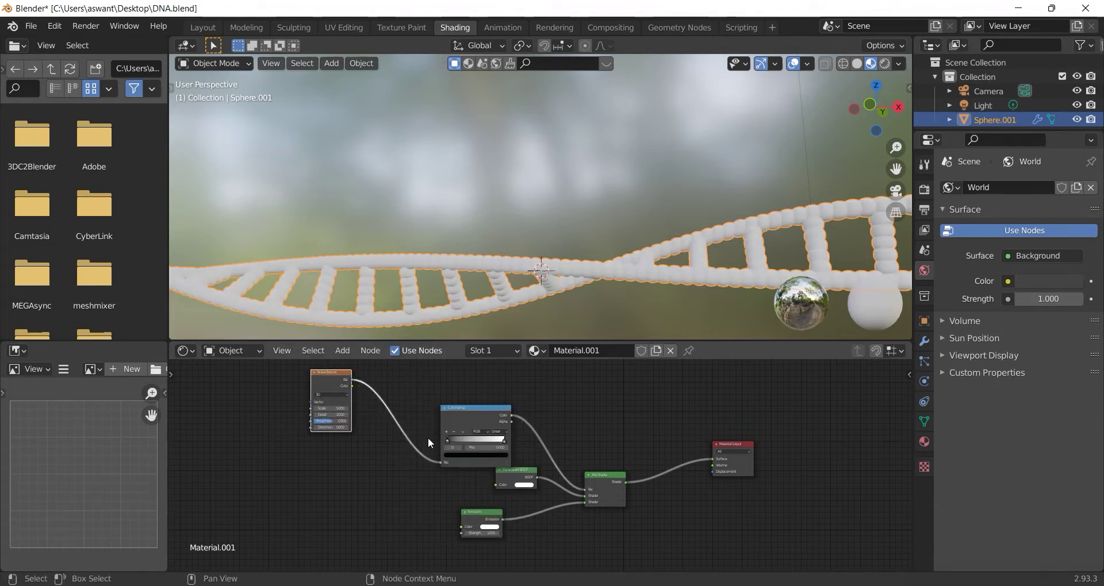
middle_click_drag(439, 403, 444, 411, "ctrl")
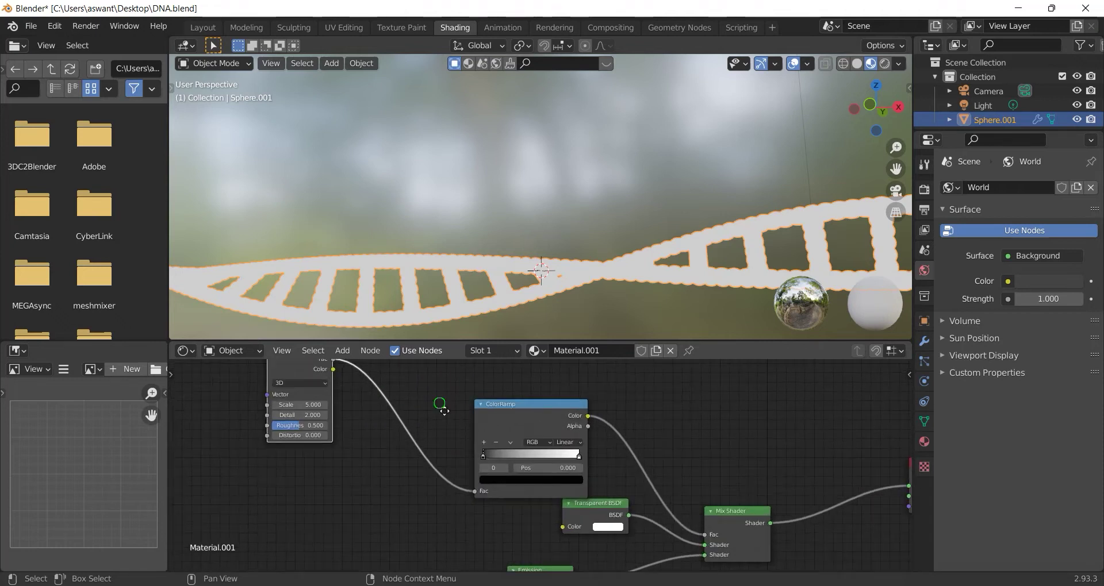
middle_click_drag(335, 363, 405, 413)
left_click_drag(347, 407, 394, 411)
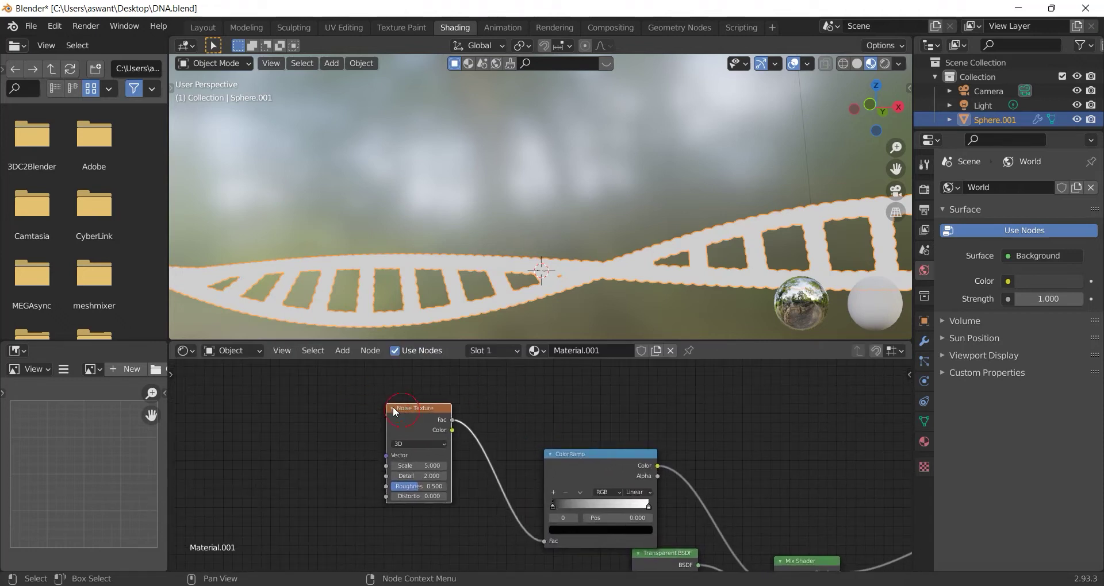
- Add a Musgrave Texture feeding its Height into the Noise Texture's Vector input
left_click(343, 351)
left_click(355, 369)
type("mu")
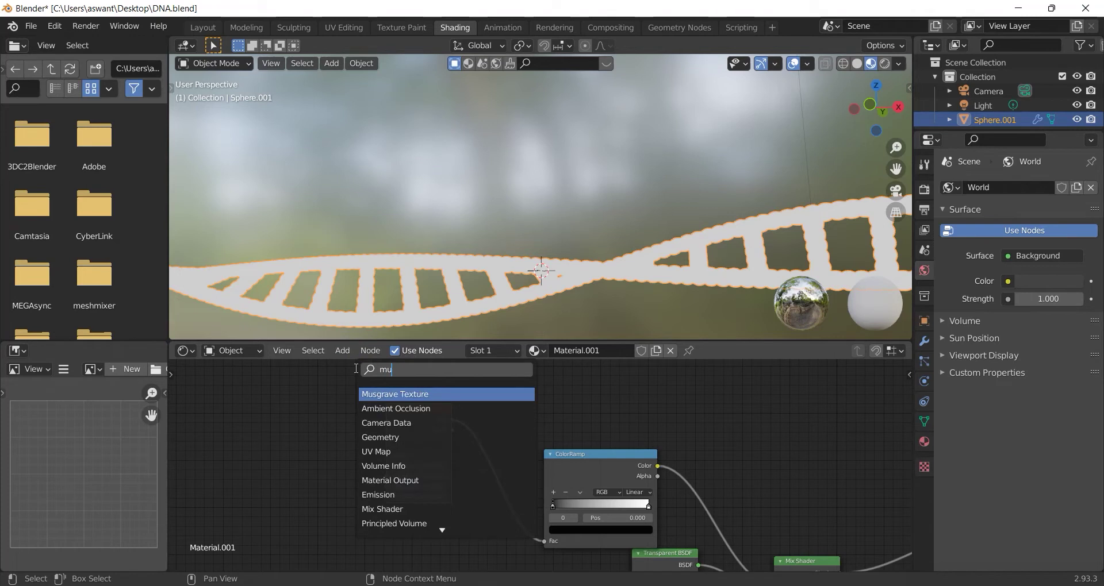
key("Return")
left_click(245, 407)
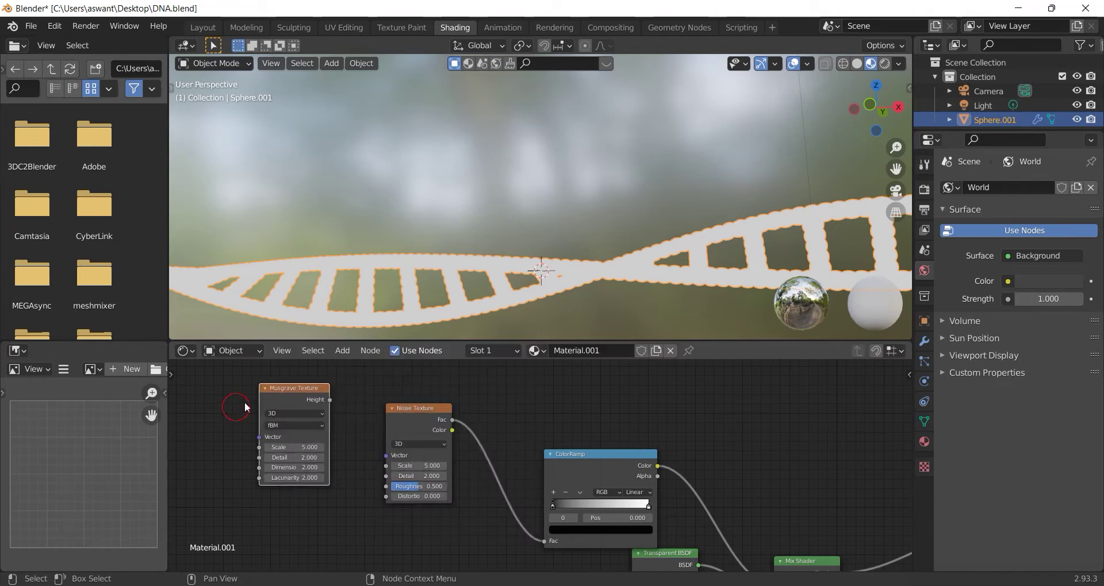
left_click_drag(330, 401, 379, 464)
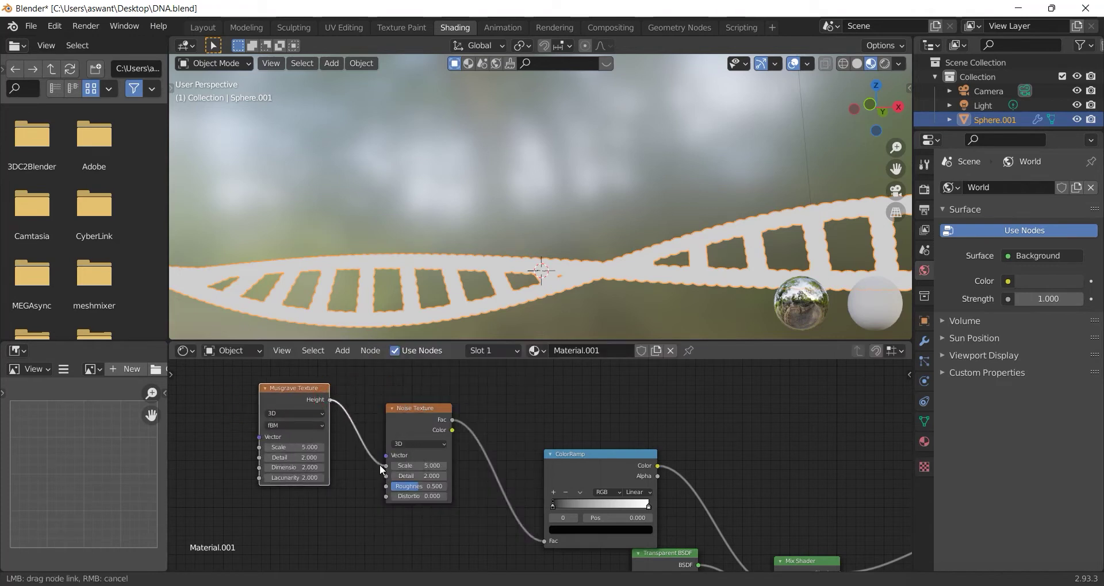
left_click_drag(322, 413, 344, 431)
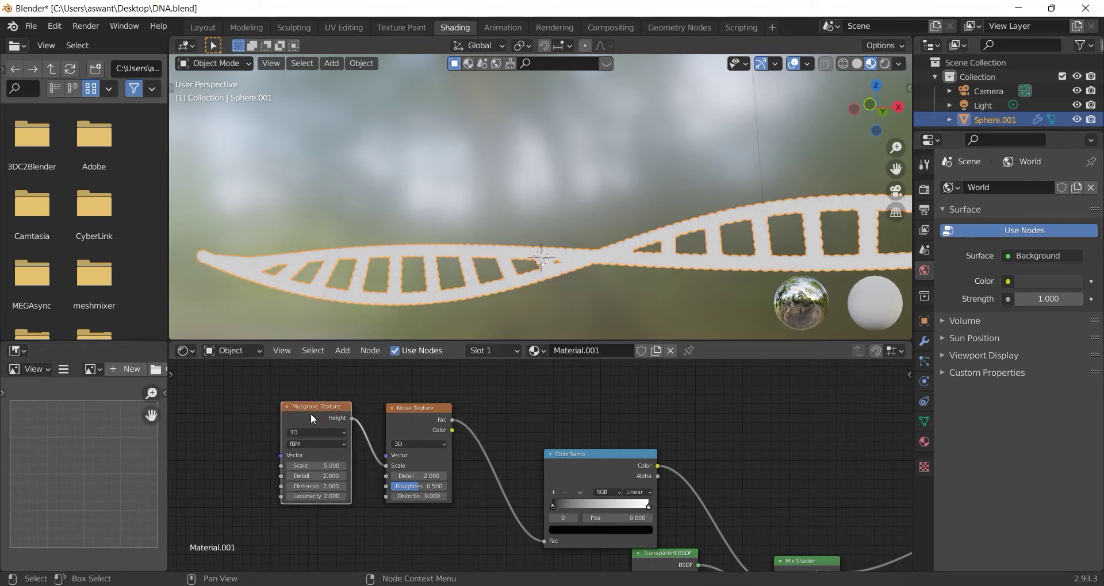
- Add Texture Coordinate and Mapping nodes with Ctrl+T, linking Object into Mapping Vector
key("ctrl+t")
scroll(337, 409, "down", 1)
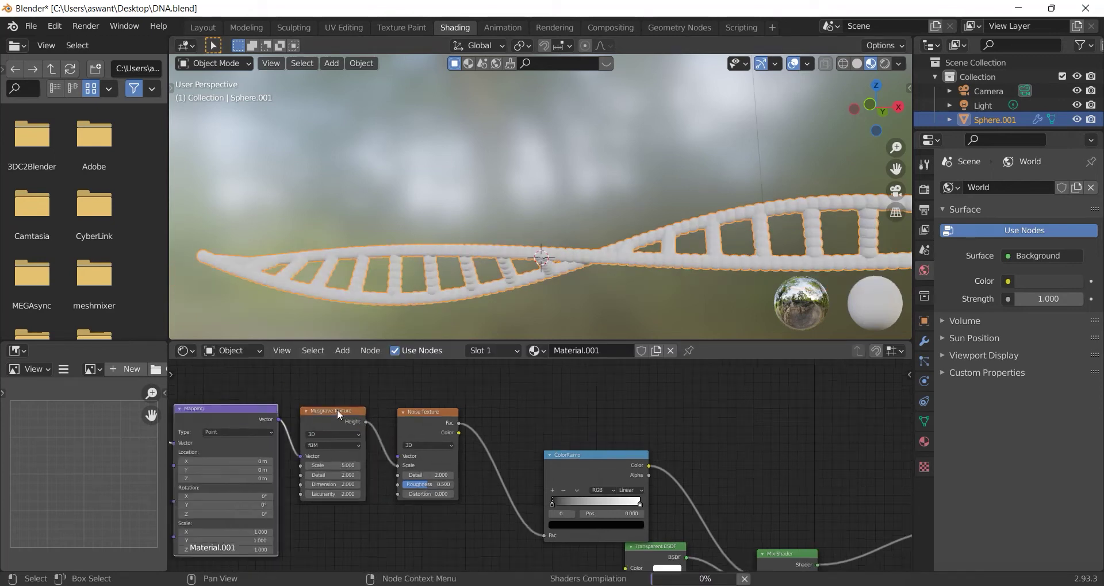
scroll(337, 409, "down", 1)
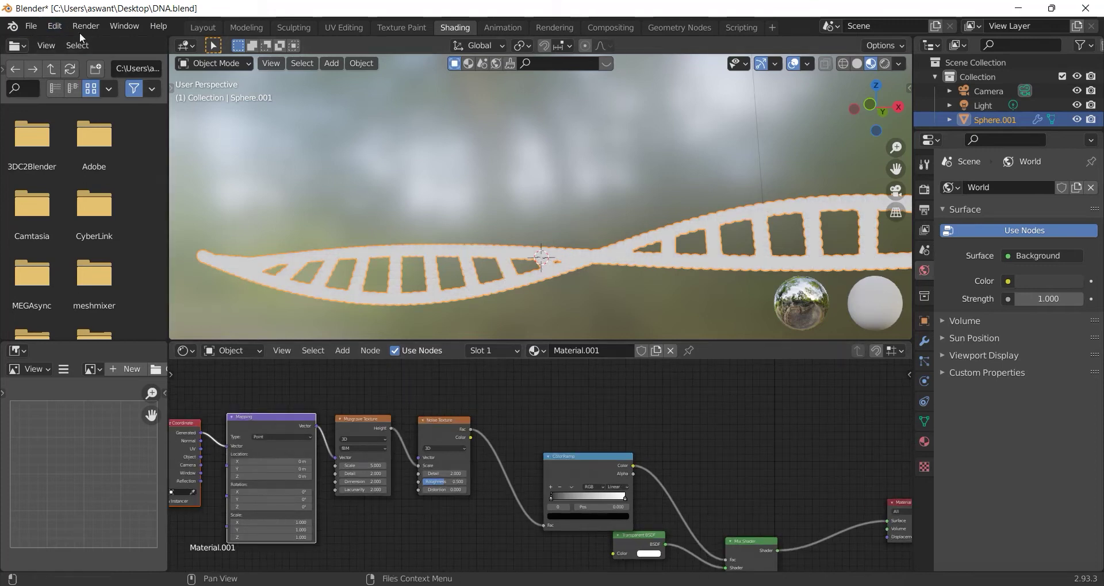
scroll(331, 392, "down", 1)
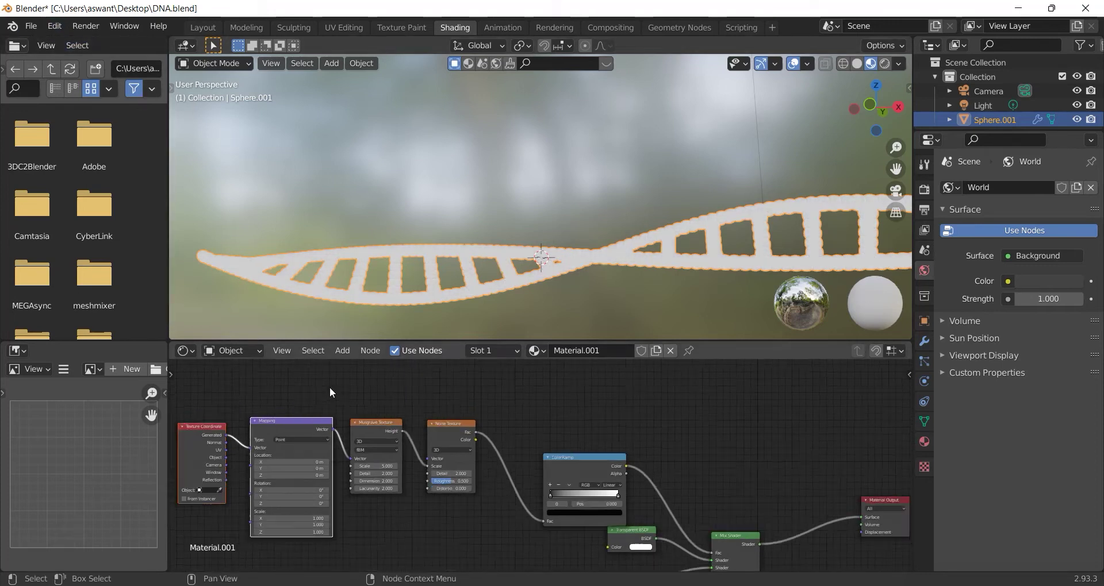
middle_click_drag(330, 388, 426, 381)
scroll(427, 381, "up", 2)
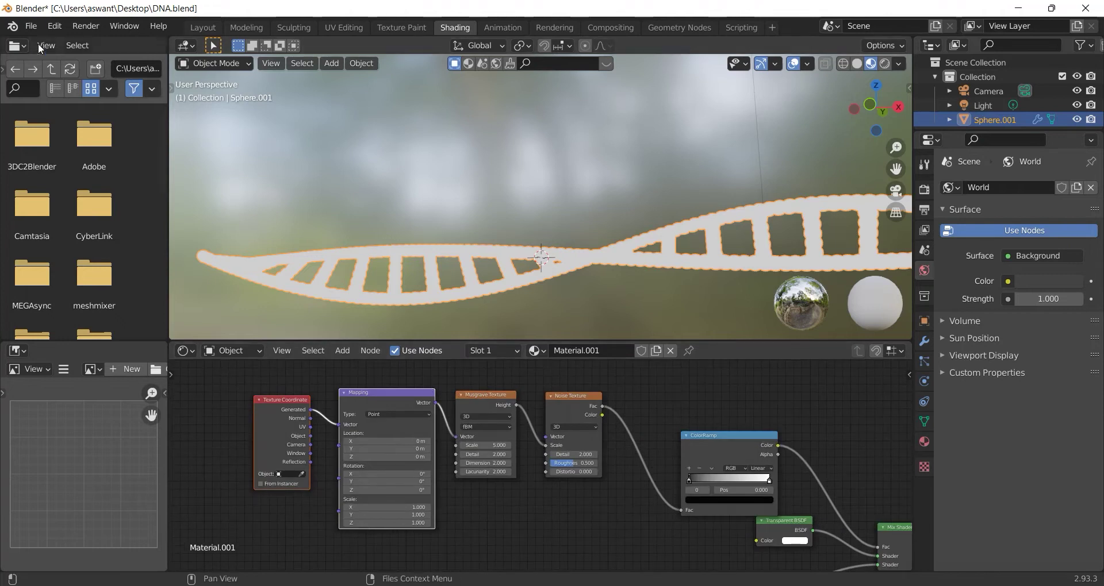
scroll(338, 416, "down", 1)
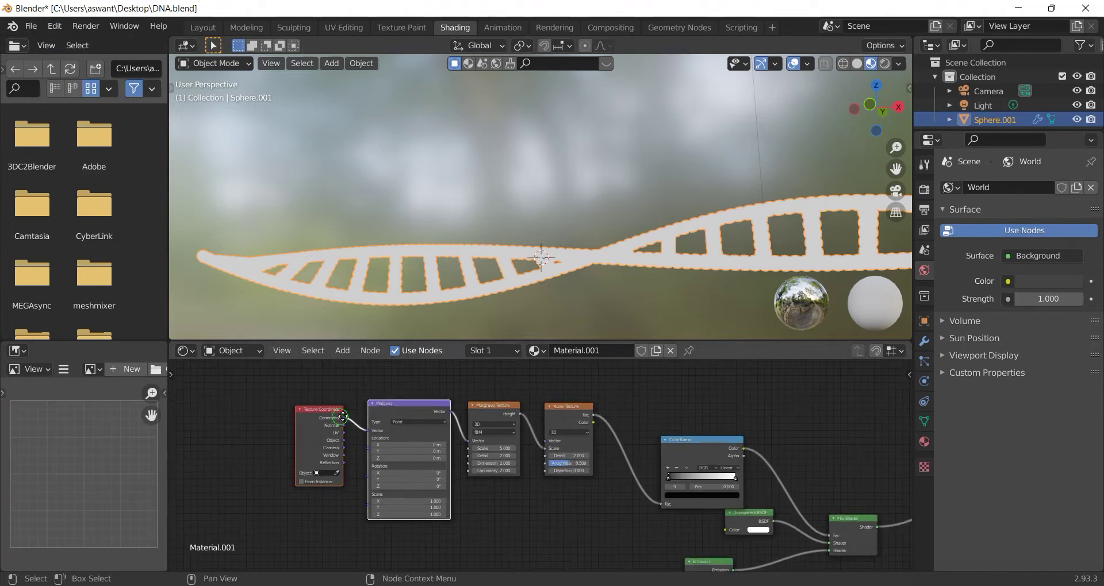
scroll(364, 412, "up", 2)
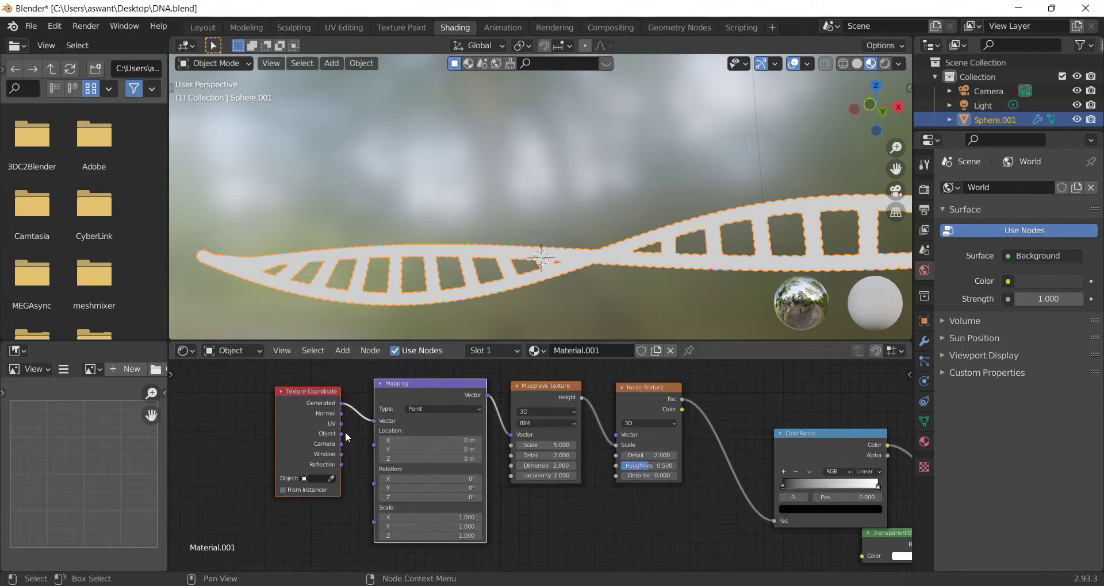
mouse_move(341, 433)
left_mouse_down()
mouse_move(369, 437)
mouse_move(374, 421)
left_mouse_up()
scroll(553, 477, "down", 3)
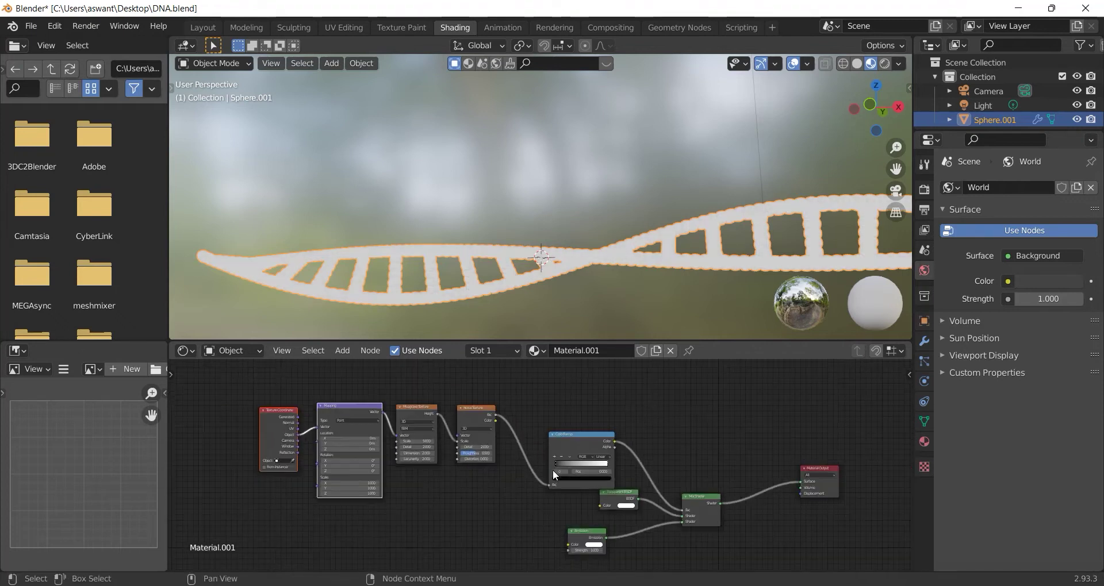
scroll(570, 264, "up", 2)
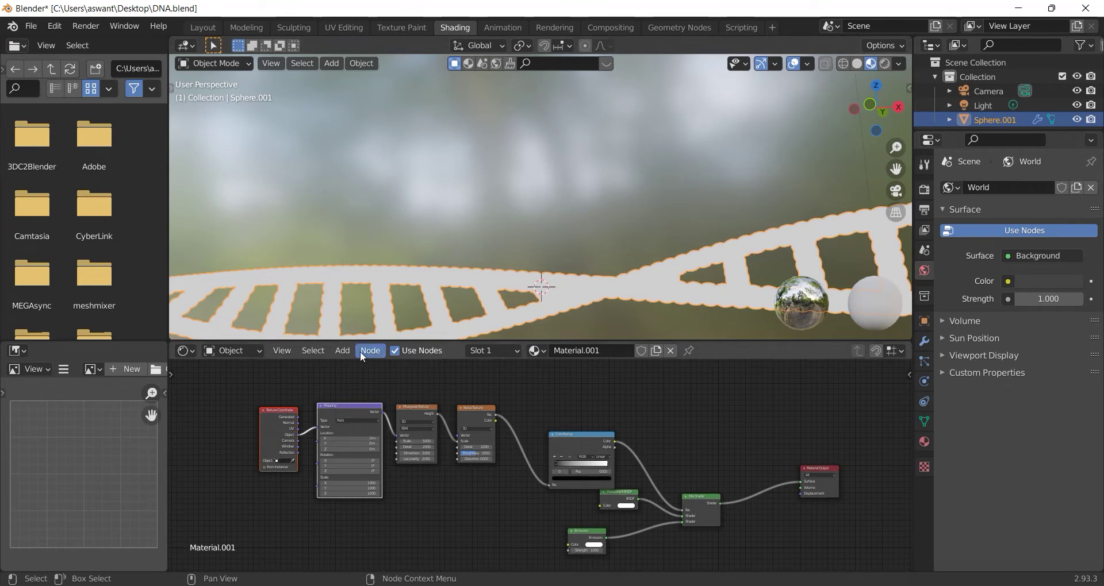
- Add a Math Add node and connect its Value output to the Emission Strength
left_click(343, 351)
left_click(352, 363)
type("math")
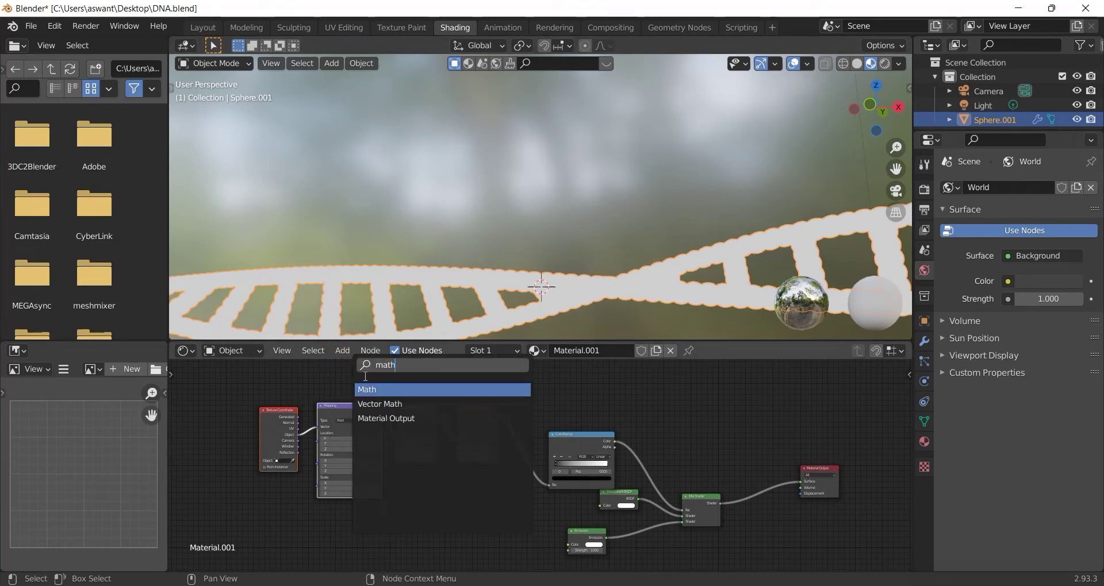
left_click(366, 389)
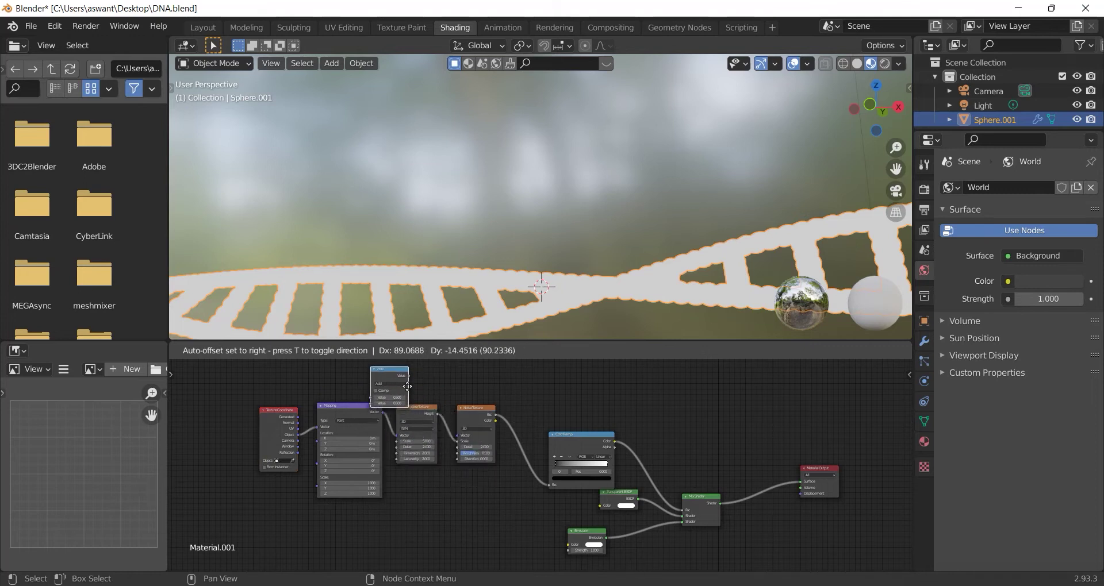
left_click(460, 567)
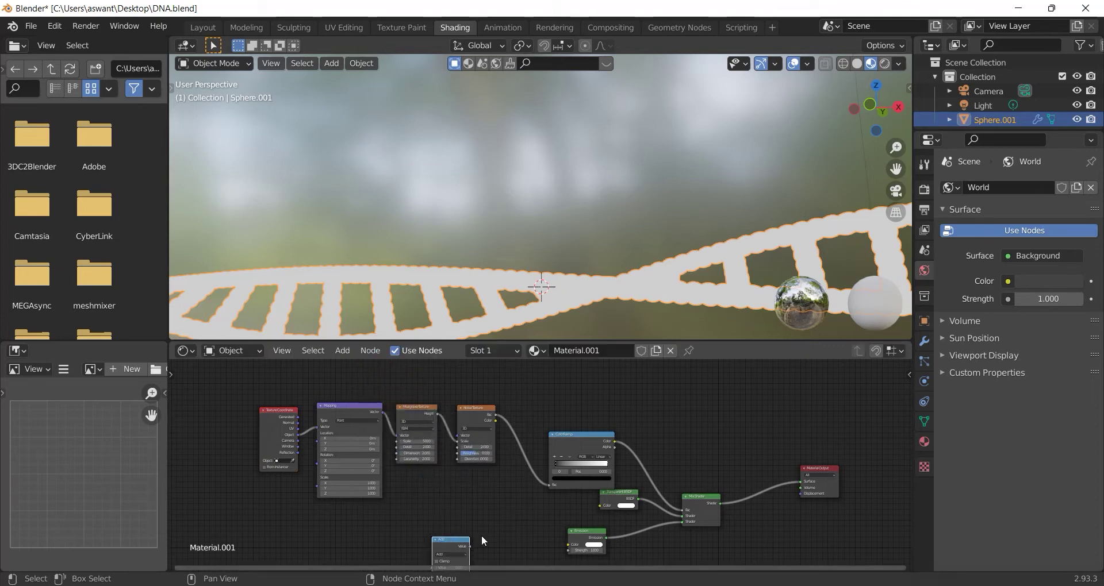
scroll(488, 460, "up", 1)
scroll(496, 447, "up", 1)
left_click_drag(461, 473, 596, 479)
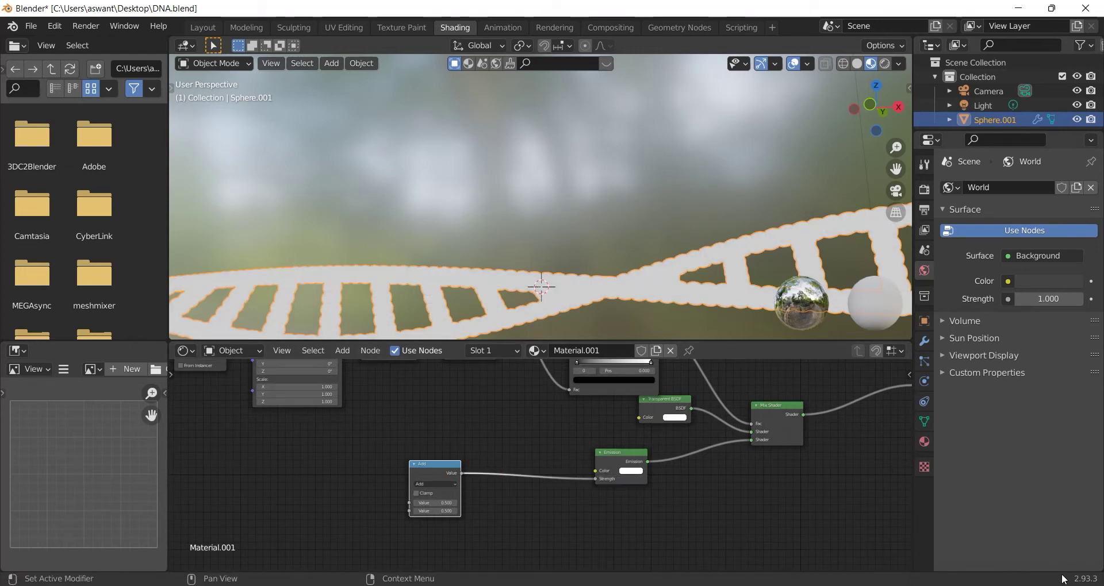
scroll(614, 271, "down", 2)
scroll(602, 259, "down", 2)
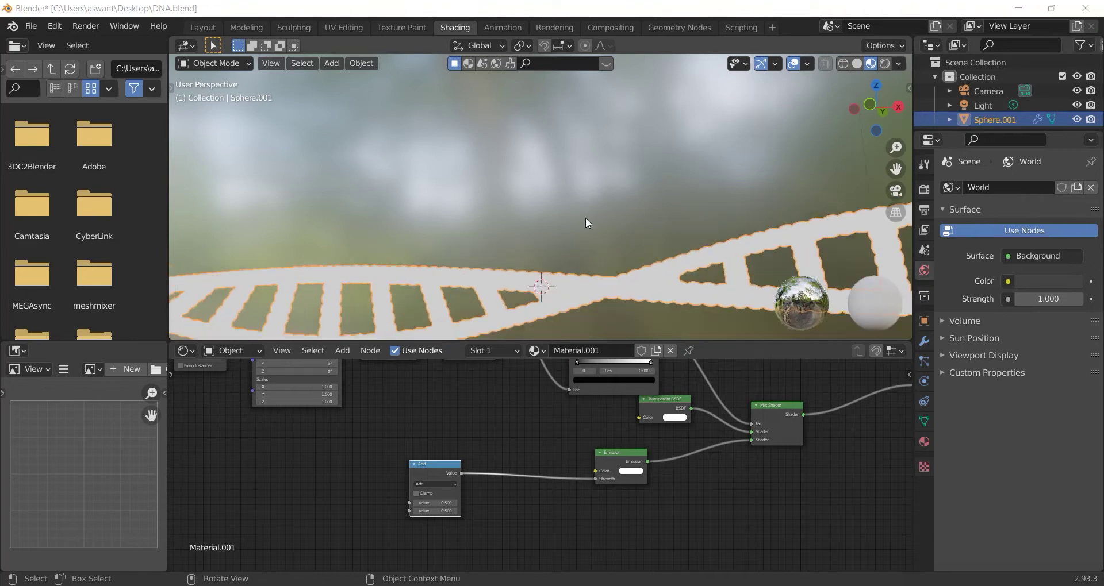
left_click_drag(886, 177, 753, 161)
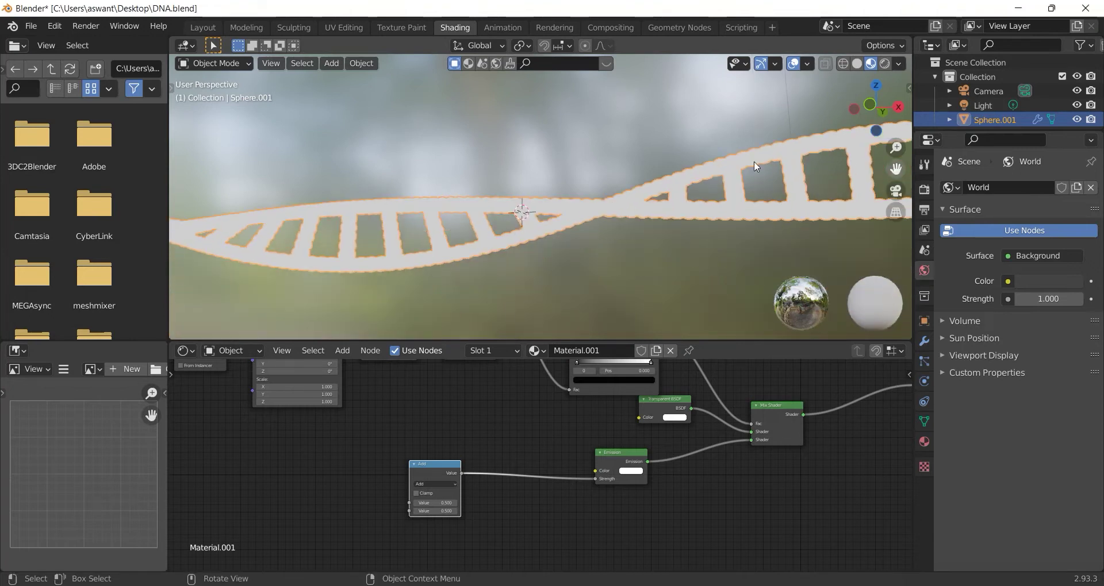
scroll(472, 399, "up", 1)
scroll(504, 446, "up", 1)
scroll(504, 447, "up", 1)
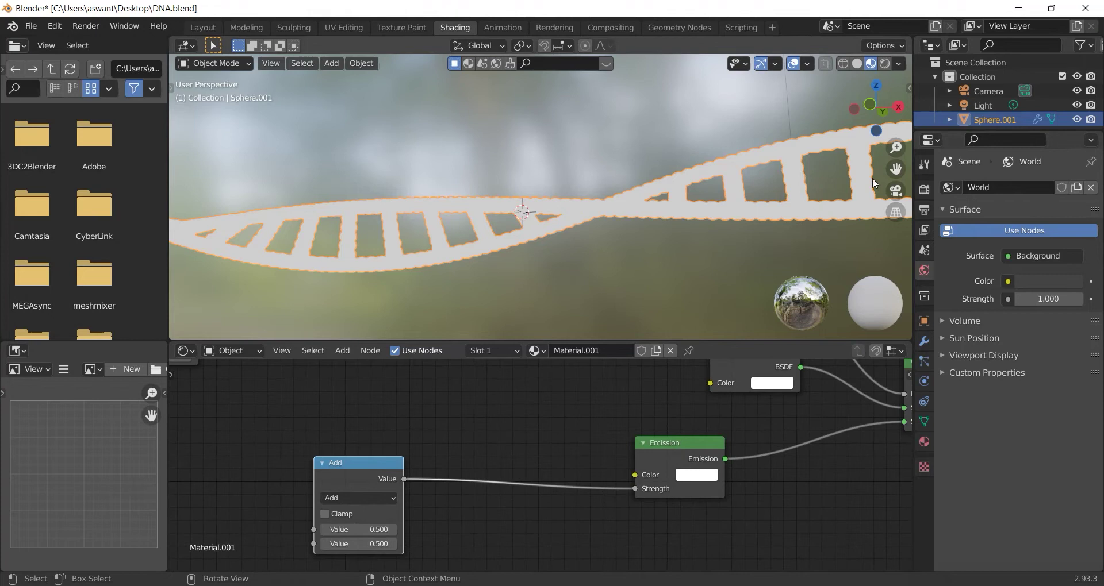
- Turn on Bloom in the Eevee Render Properties and orbit to view the DNA
left_click(925, 189)
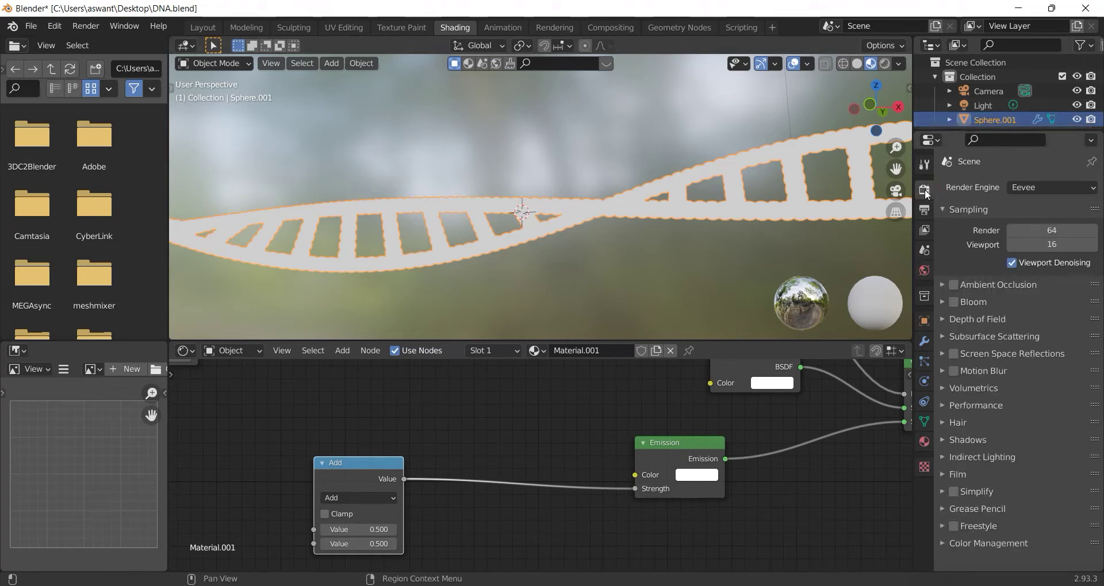
left_click(953, 302)
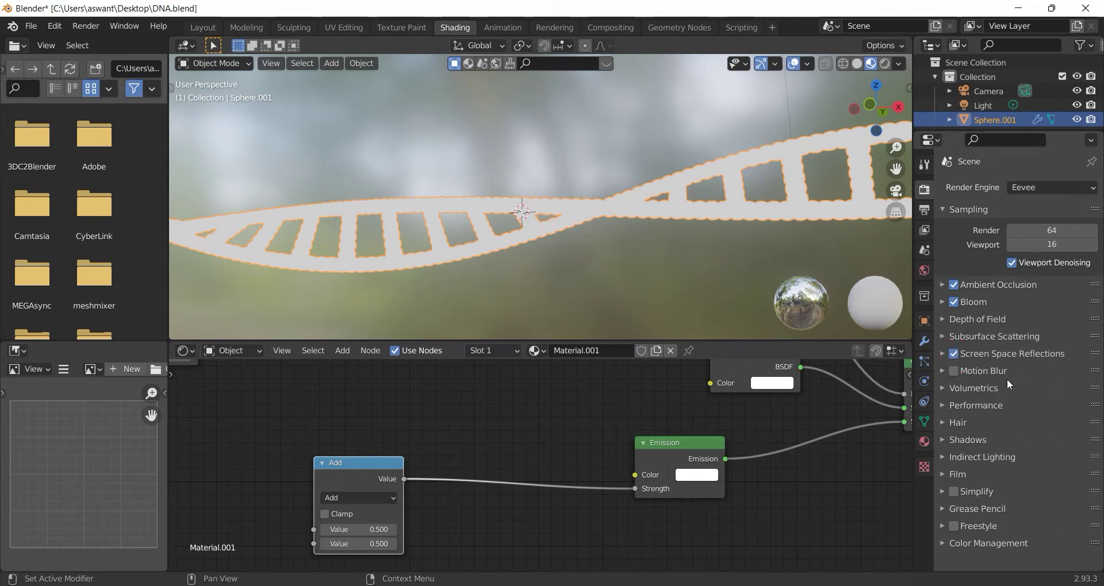
middle_click_drag(632, 213, 642, 220)
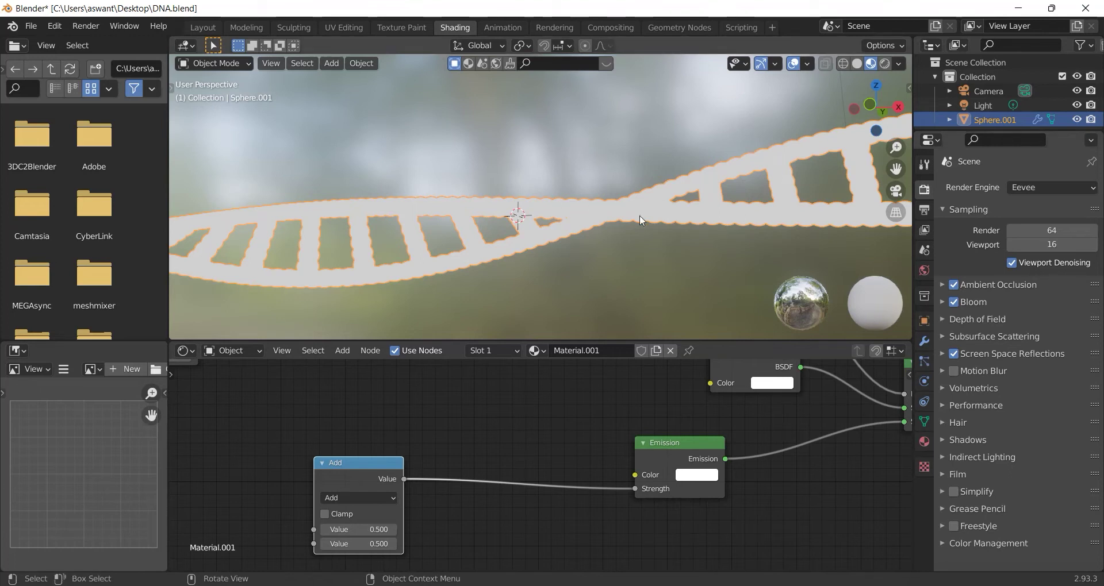
middle_click_drag(628, 206, 569, 244)
- Set the Add node's first value to 100
scroll(491, 443, "down", 2)
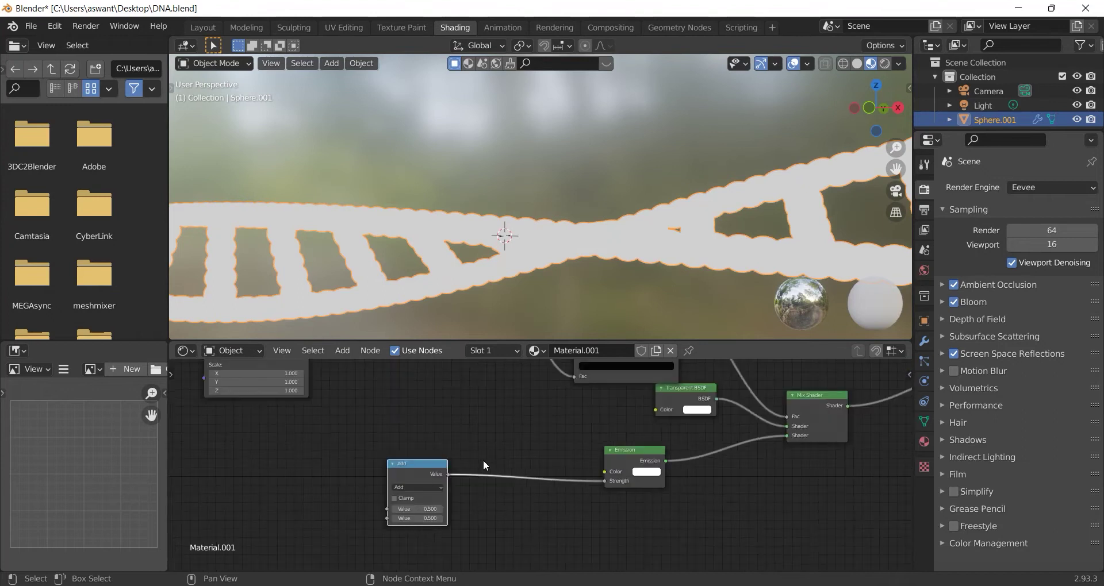
scroll(483, 460, "down", 2)
scroll(496, 454, "up", 2)
left_click(490, 477)
type("100")
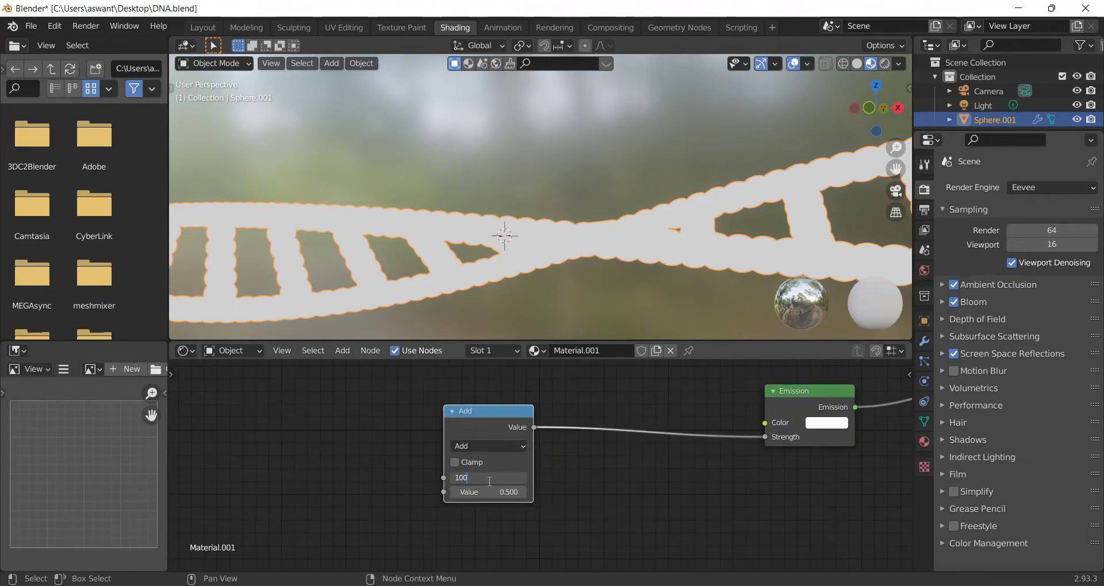
key("Return")
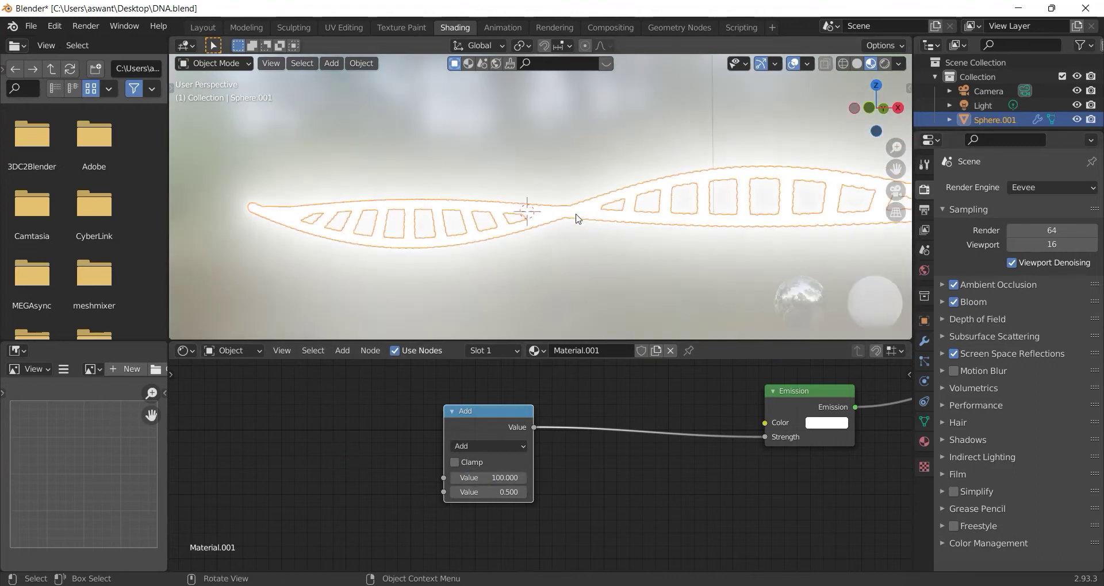
- Set the Emission colour to pure blue
left_click(825, 427)
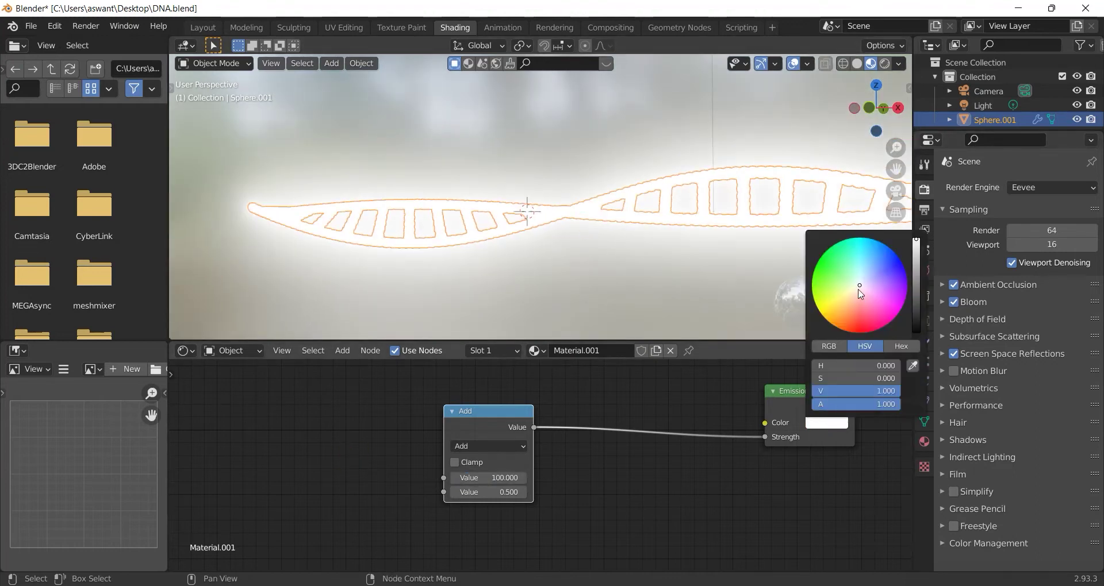
left_click_drag(859, 288, 900, 260)
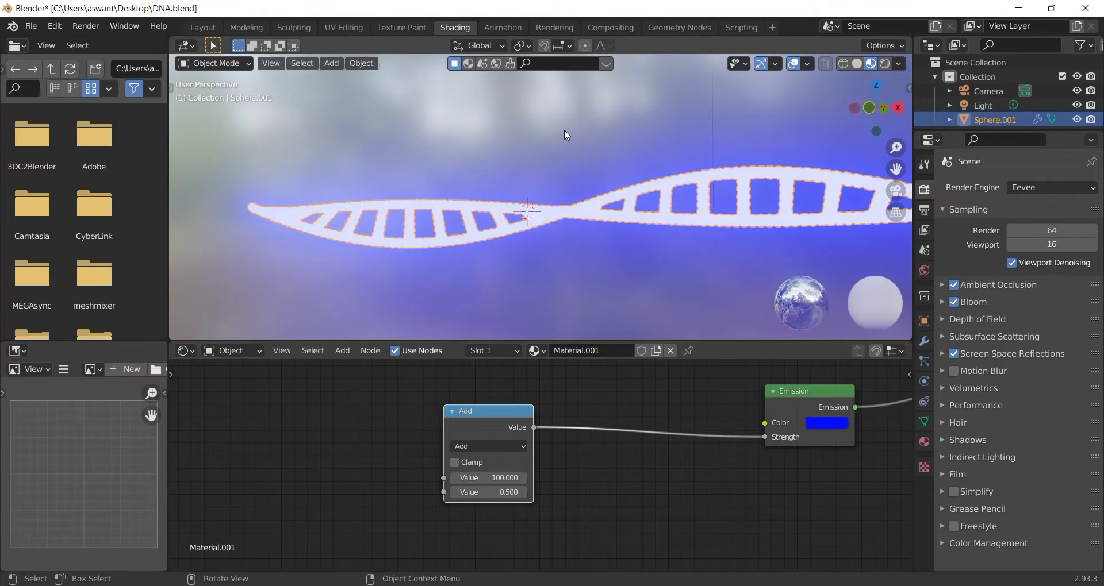
scroll(646, 405, "down", 3)
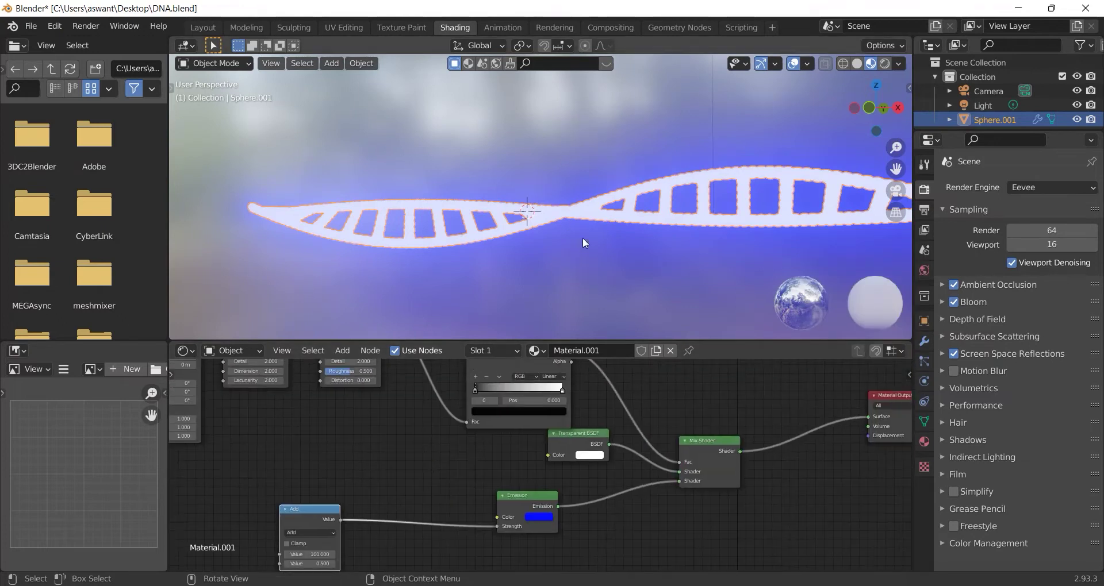
- Change the DNA material's Blend Mode from Opaque to Alpha Blend in its Settings
left_click(925, 442)
scroll(1048, 433, "down", 2)
left_click(1050, 425)
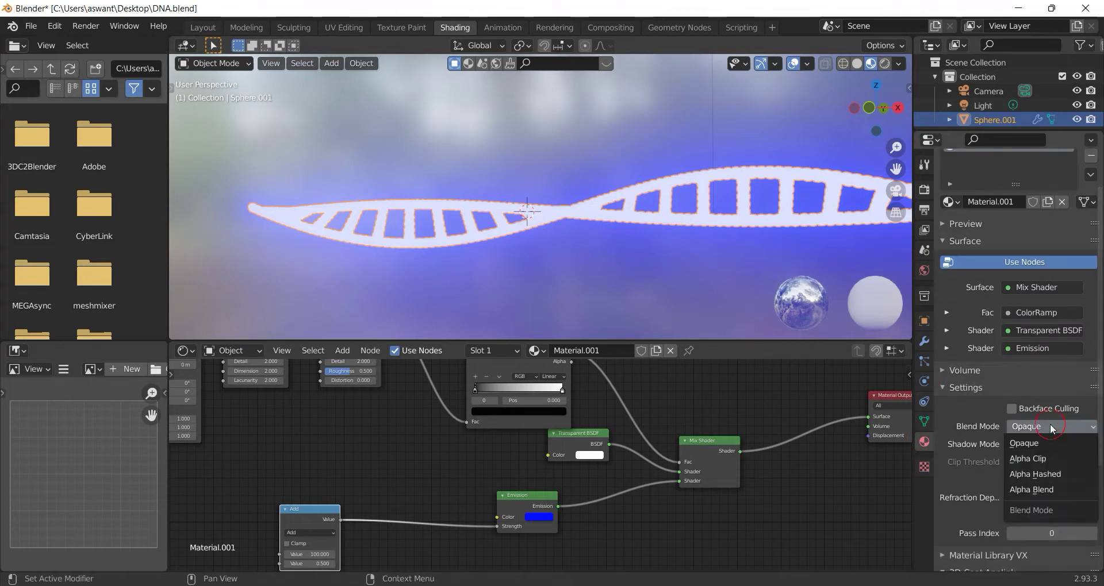
left_click(1032, 490)
scroll(657, 209, "up", 3)
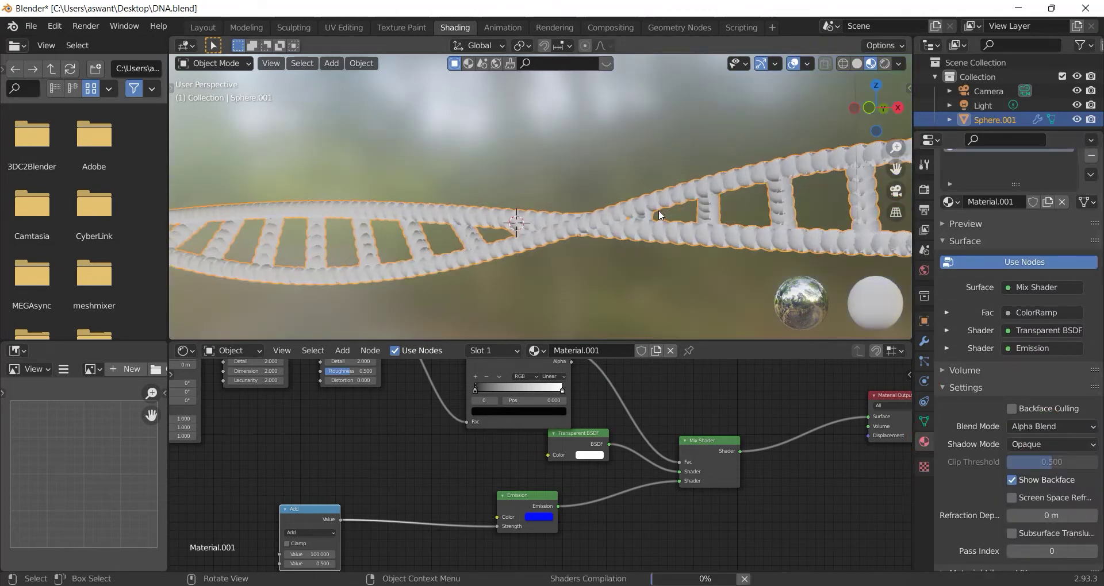
scroll(644, 395, "down", 1)
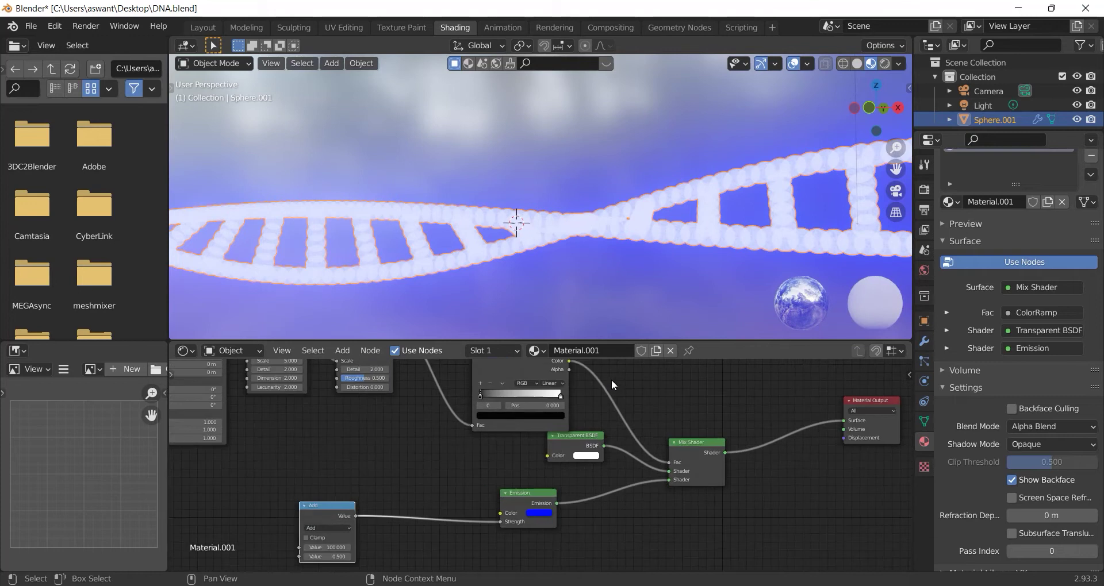
- Nudge the ColorRamp black stop and raise the Musgrave Scale to 6.600
left_click_drag(479, 394, 490, 396)
left_click(561, 170)
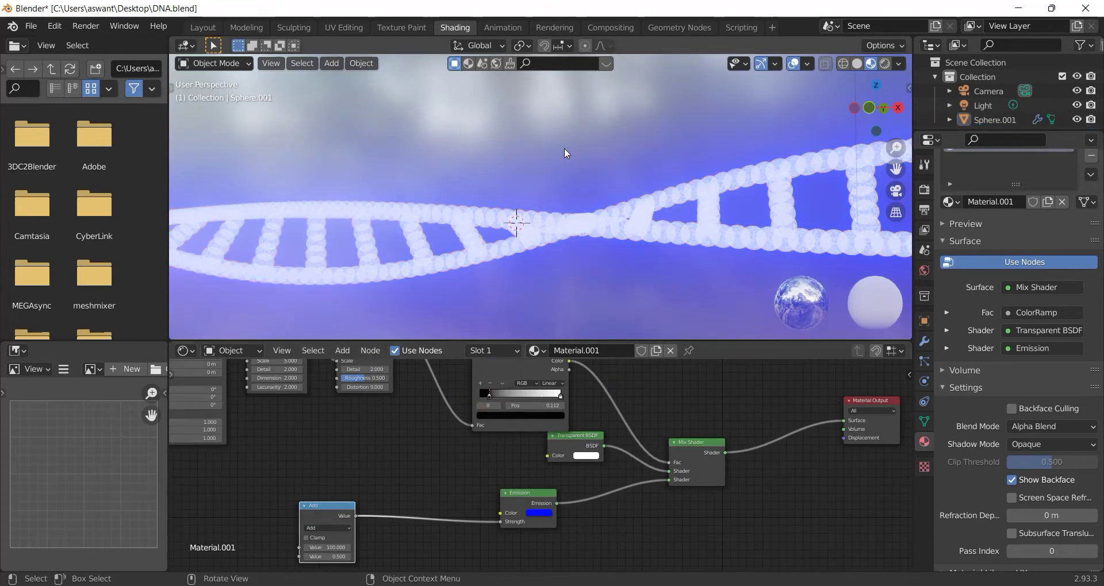
scroll(569, 254, "up", 2)
scroll(569, 253, "up", 1)
middle_click_drag(332, 426, 435, 454)
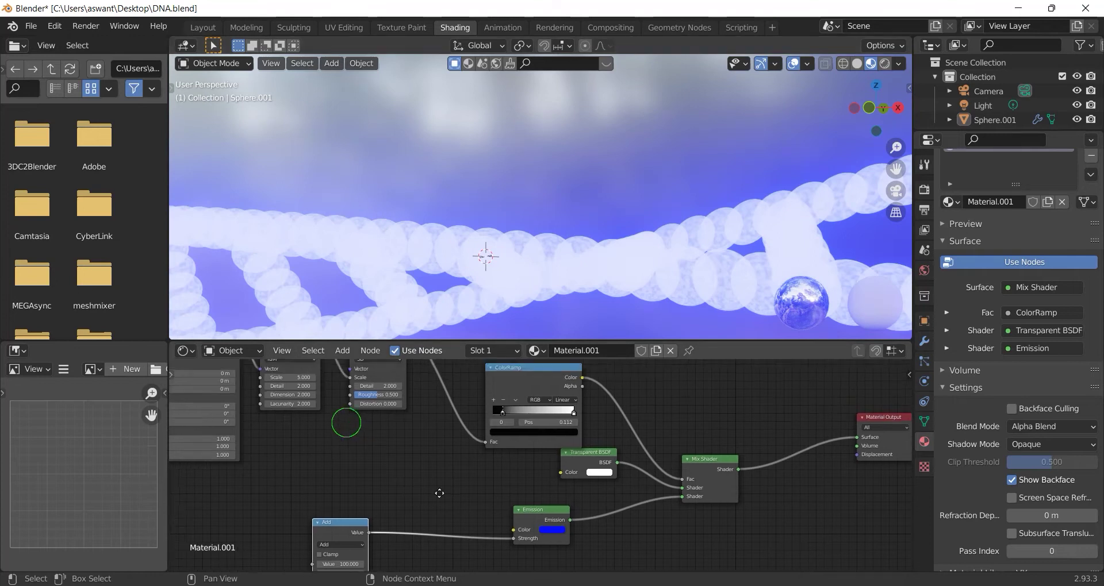
scroll(435, 454, "up", 1)
left_click_drag(435, 443, 454, 442)
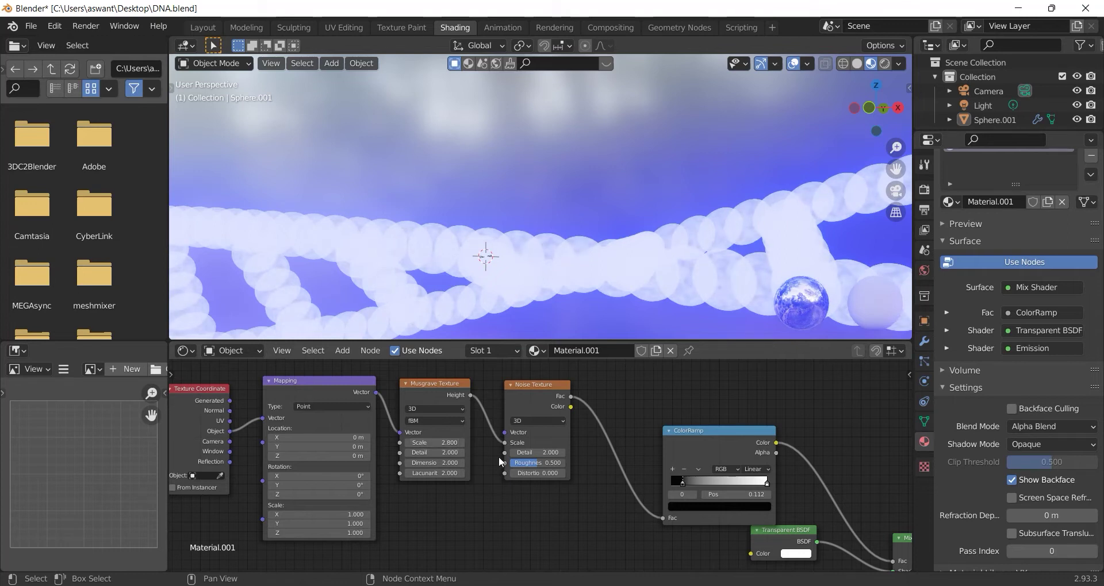
- Unlink Musgrave Height from Noise Scale and preview the helix in Rendered shading
left_click_drag(503, 445, 505, 432)
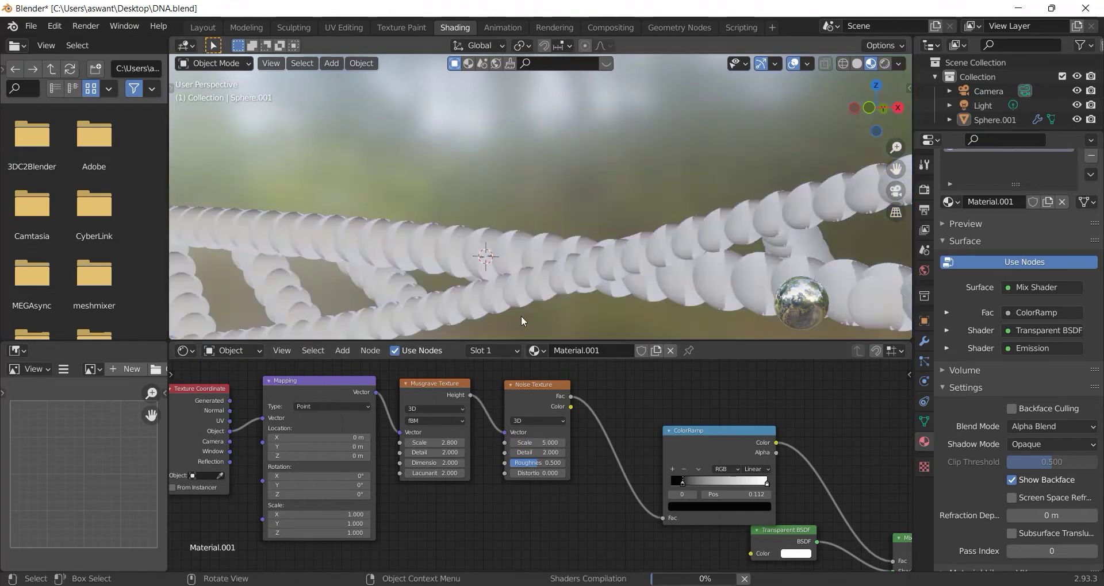
mouse_move(521, 312)
middle_mouse_down()
mouse_move(656, 300)
mouse_move(684, 270)
middle_mouse_up()
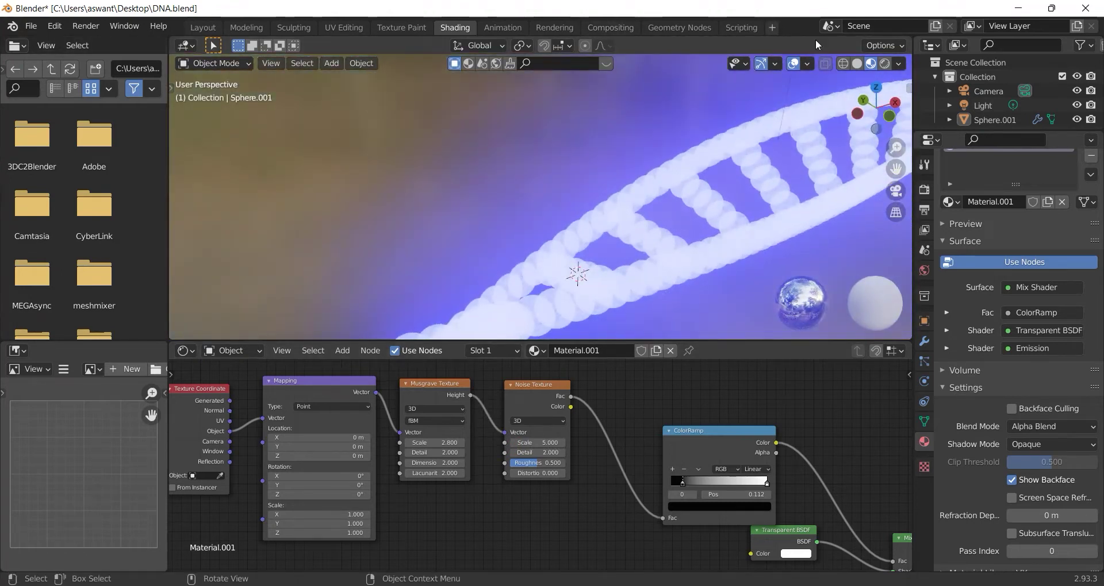
left_click(885, 64)
scroll(634, 189, "down", 4)
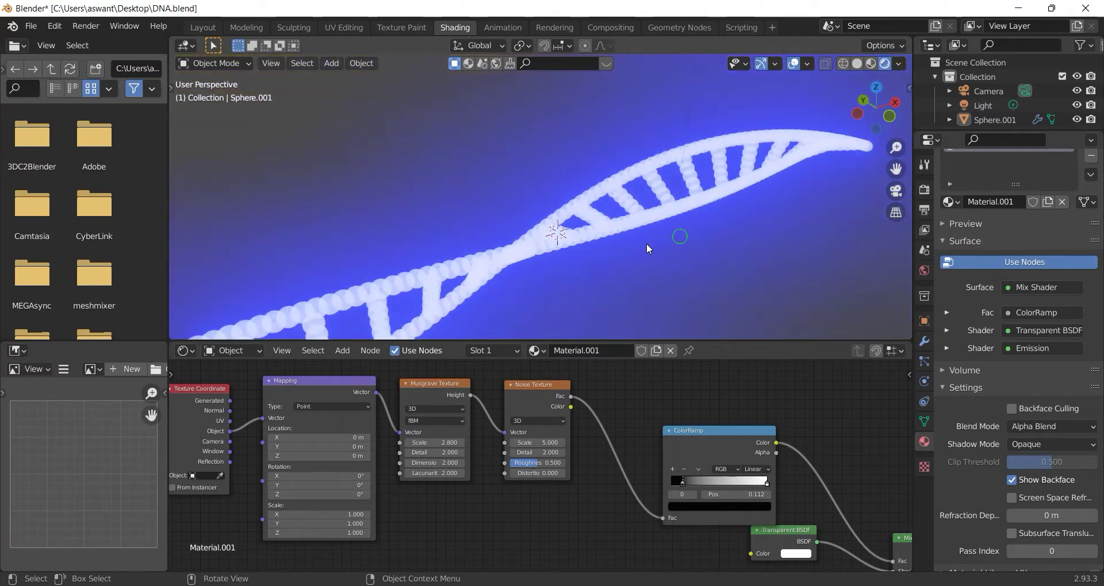
middle_click_drag(646, 243, 673, 279)
scroll(595, 423, "up", 1)
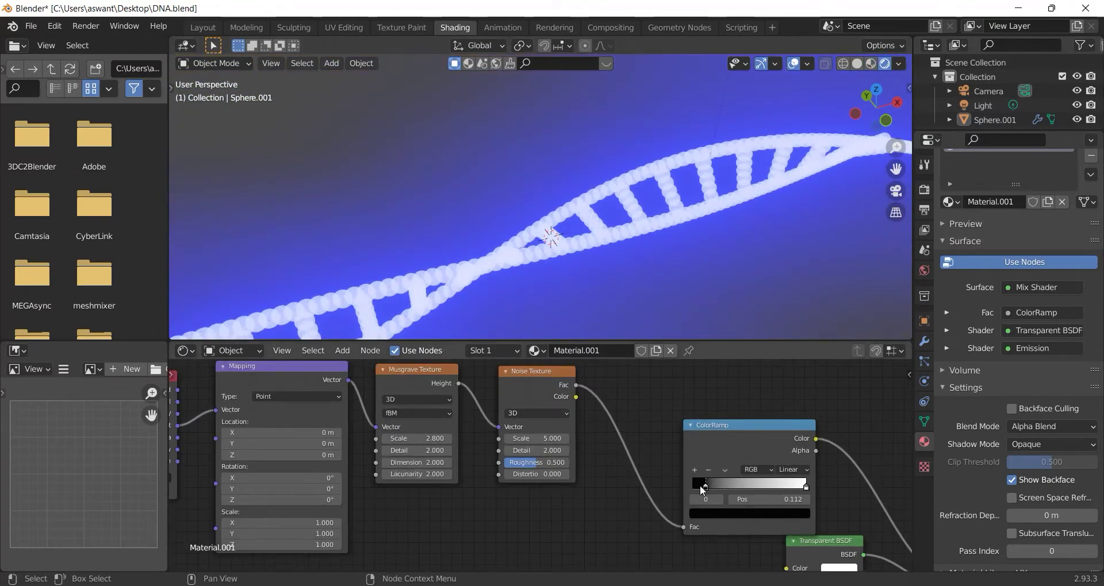
- Slide the ColorRamp black stop to position 0.301
mouse_move(726, 485)
left_mouse_down()
mouse_move(740, 485)
mouse_move(728, 485)
left_mouse_up()
middle_click_drag(758, 268, 671, 266)
scroll(671, 266, "down", 1)
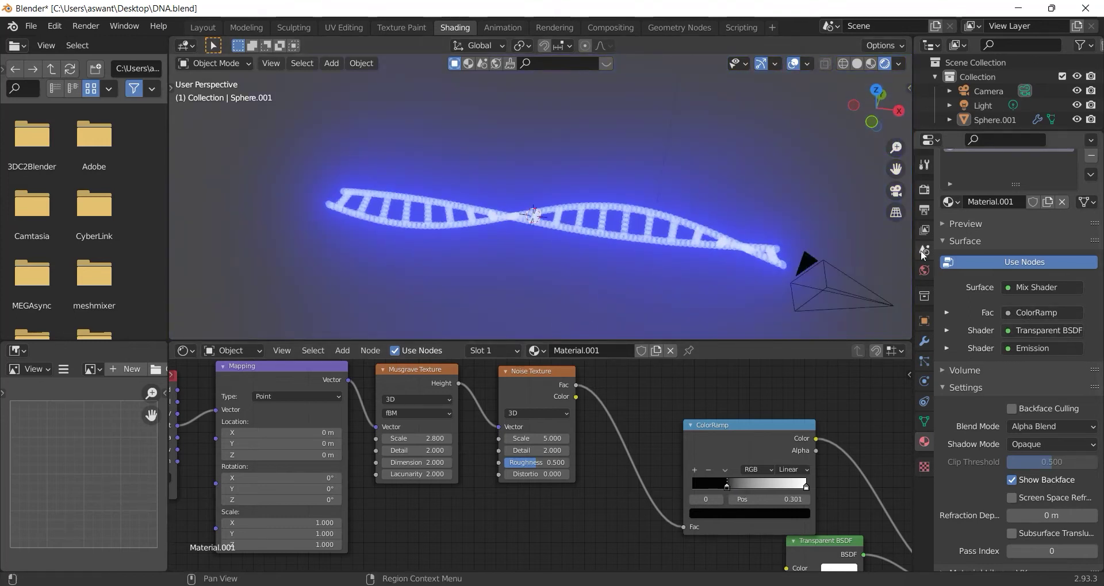
- Set the World background colour to black, then box-select all material nodes
left_click(926, 273)
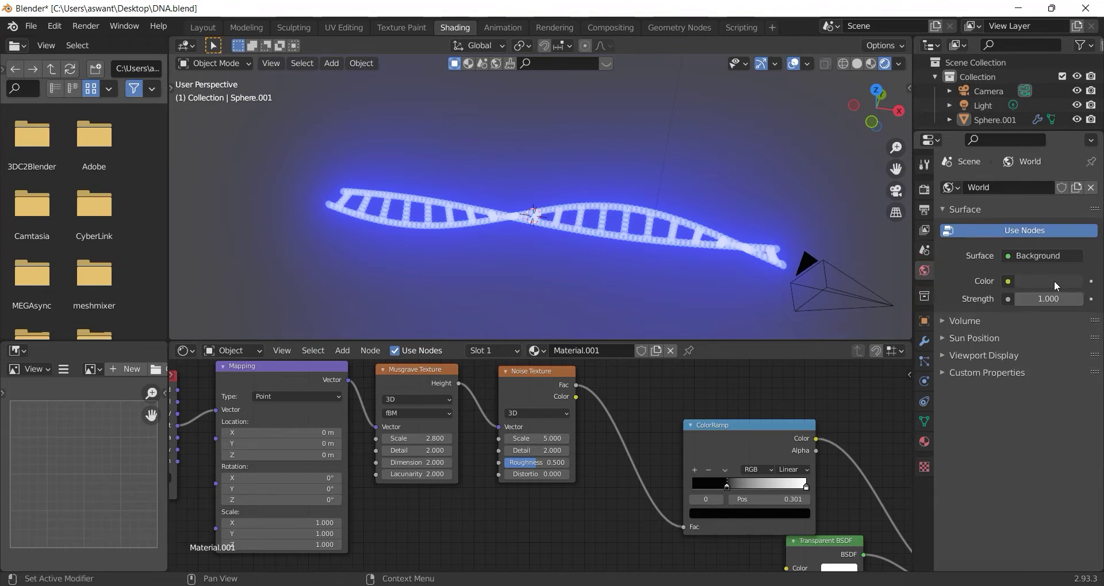
left_click(1053, 281)
left_click_drag(1074, 168, 1073, 180)
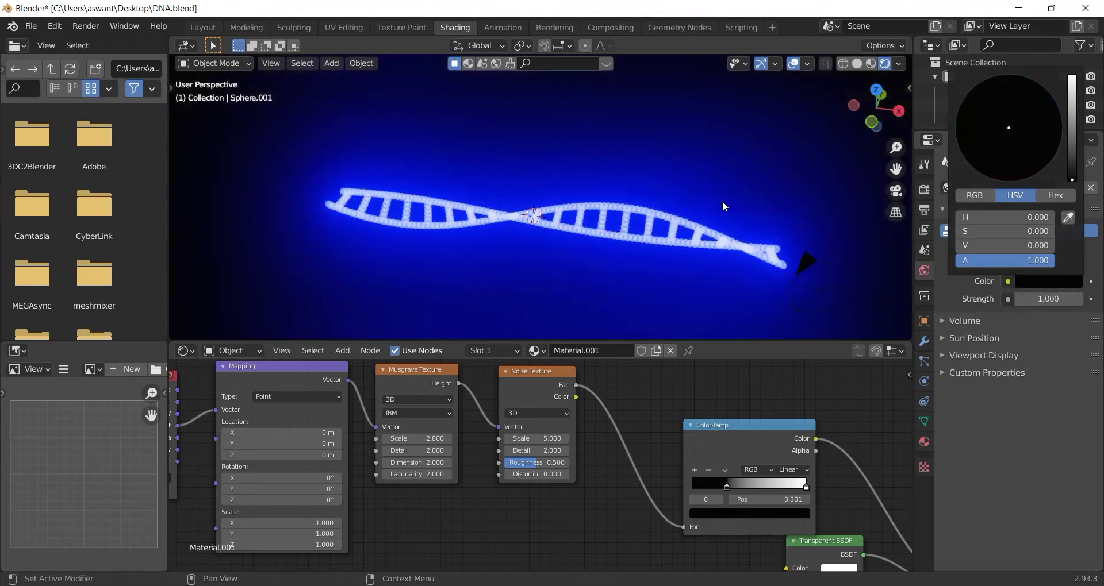
middle_click_drag(722, 201, 722, 251)
scroll(707, 426, "down", 1)
scroll(739, 430, "down", 3)
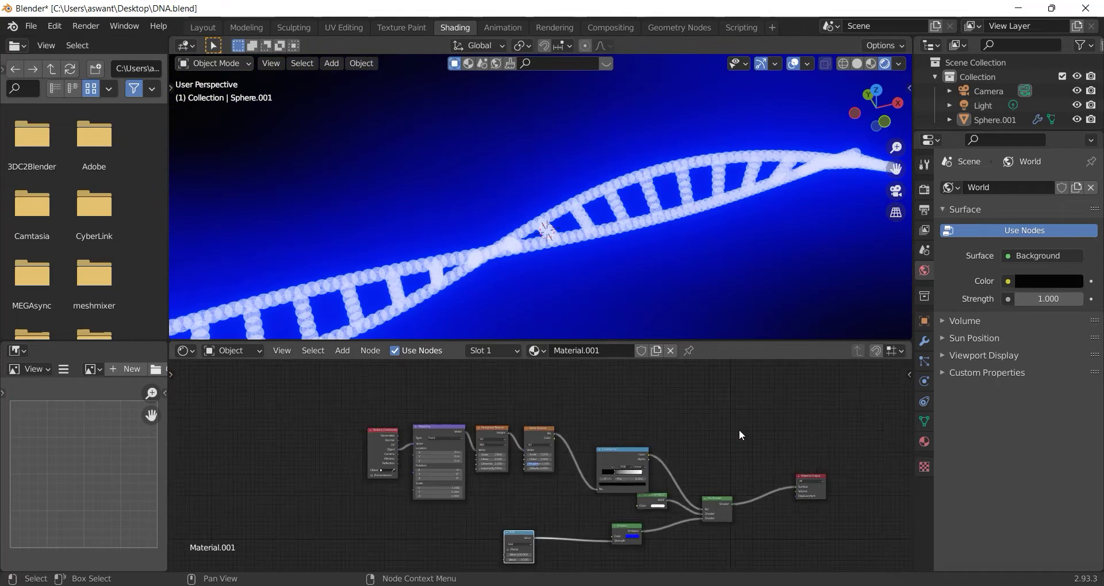
scroll(739, 430, "down", 2)
left_click_drag(385, 424, 639, 544)
- Duplicate the selected node tree with Shift+D and place the copy
scroll(658, 414, "up", 1)
scroll(658, 414, "down", 2)
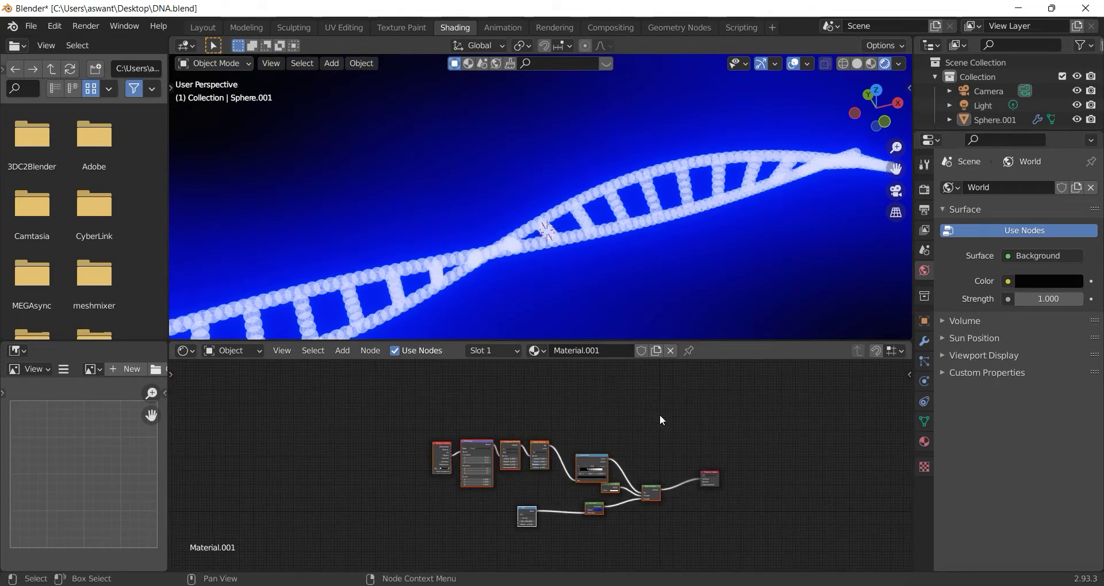
key("shift")
key("shift+d")
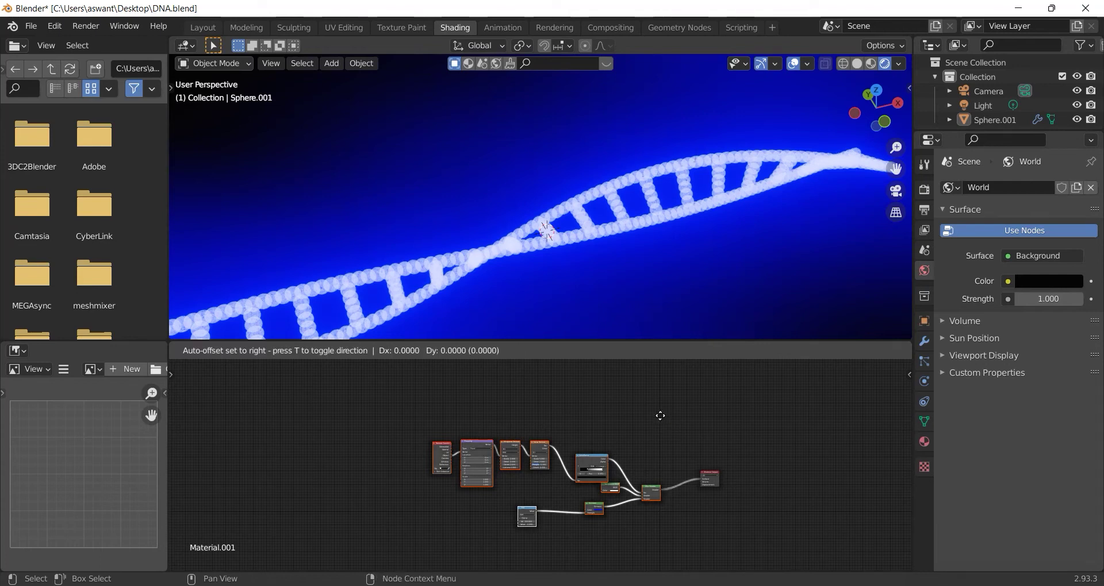
left_click(669, 510)
- Reposition the copied Mix Shader and Emission nodes beneath the original setup
mouse_move(700, 383)
middle_mouse_down()
mouse_move(650, 427)
mouse_move(637, 386)
middle_mouse_up()
scroll(657, 454, "up", 2)
left_click_drag(640, 391, 690, 410)
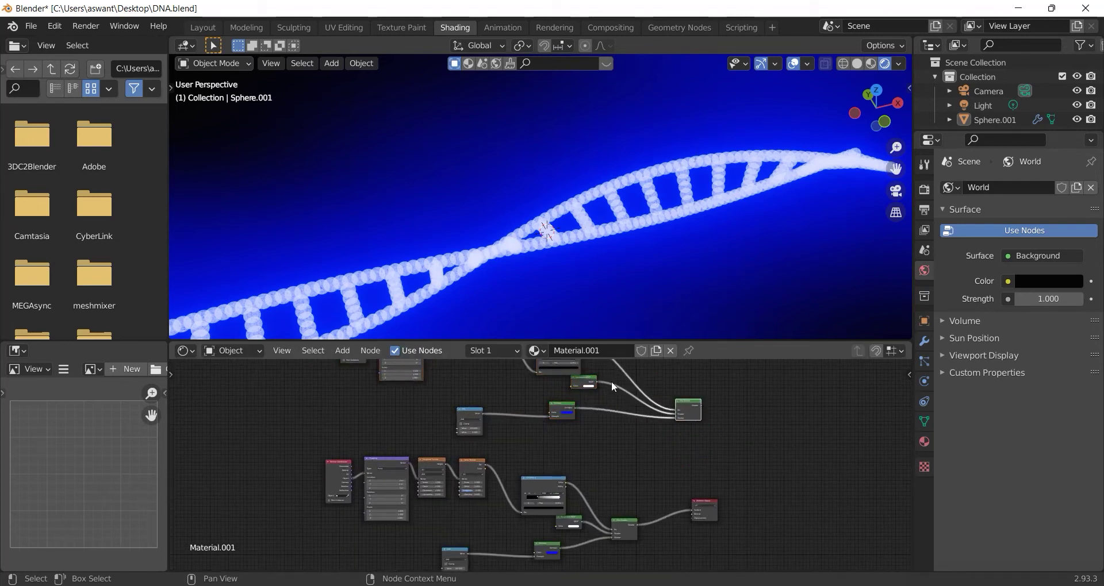
left_click_drag(558, 414, 549, 438)
scroll(593, 382, "up", 2)
middle_click_drag(613, 384, 581, 475)
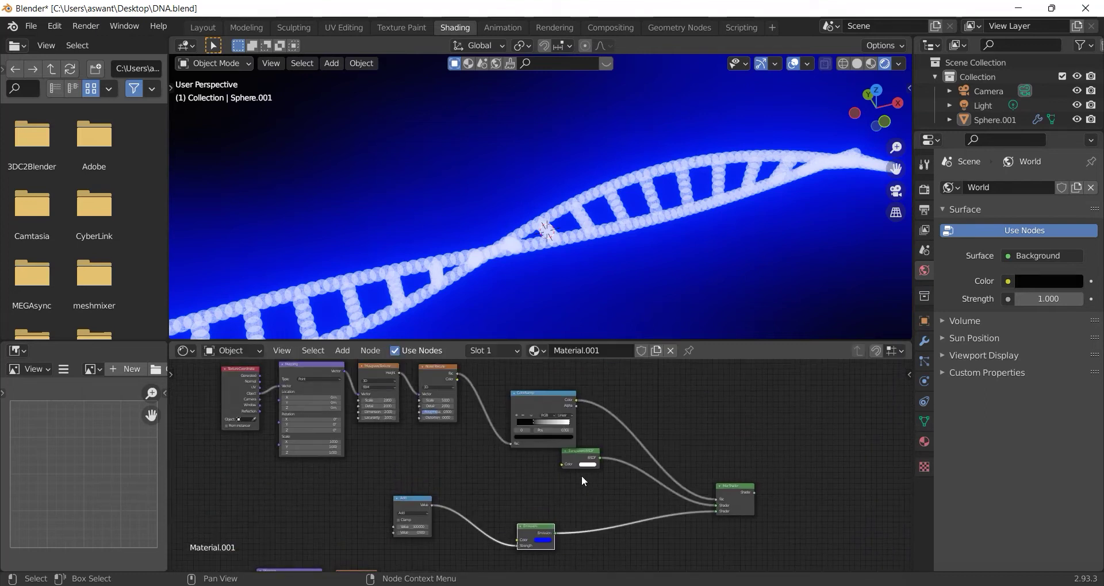
- Delete the surplus duplicated node and move the Mix Shader down toward Material Output
right_click(582, 456)
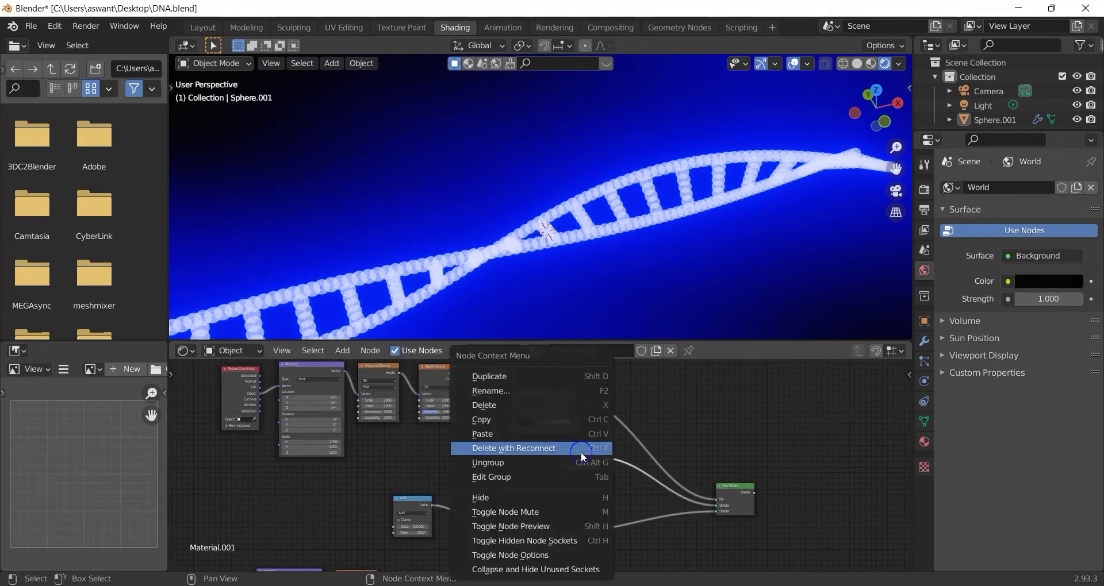
left_click(481, 405)
mouse_move(790, 490)
middle_mouse_down("ctrl")
mouse_move(789, 454)
mouse_move(726, 430)
middle_mouse_up("ctrl")
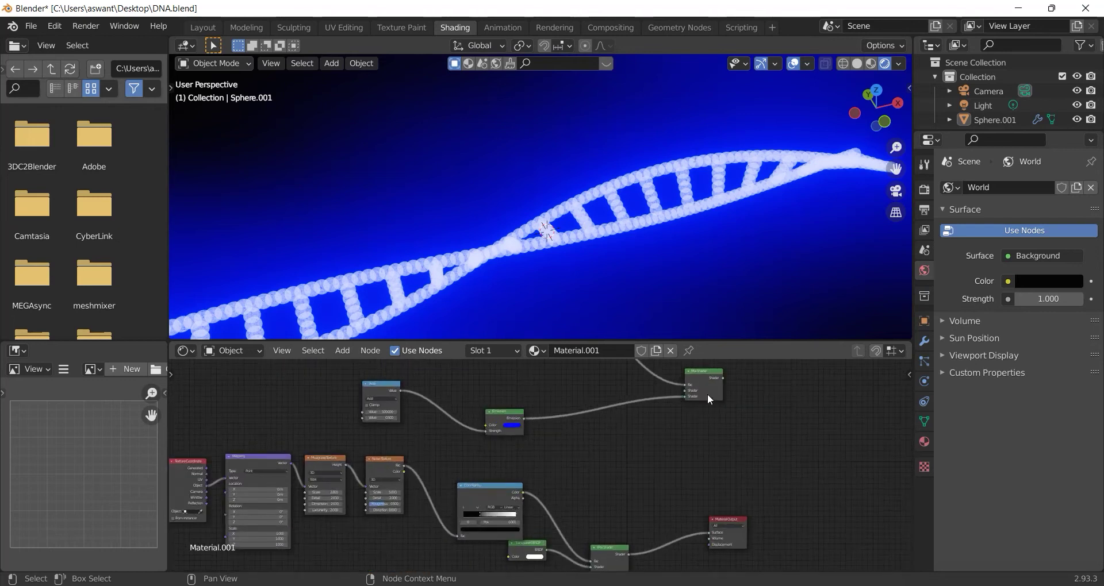
left_click_drag(707, 394, 700, 473)
scroll(744, 498, "up", 2)
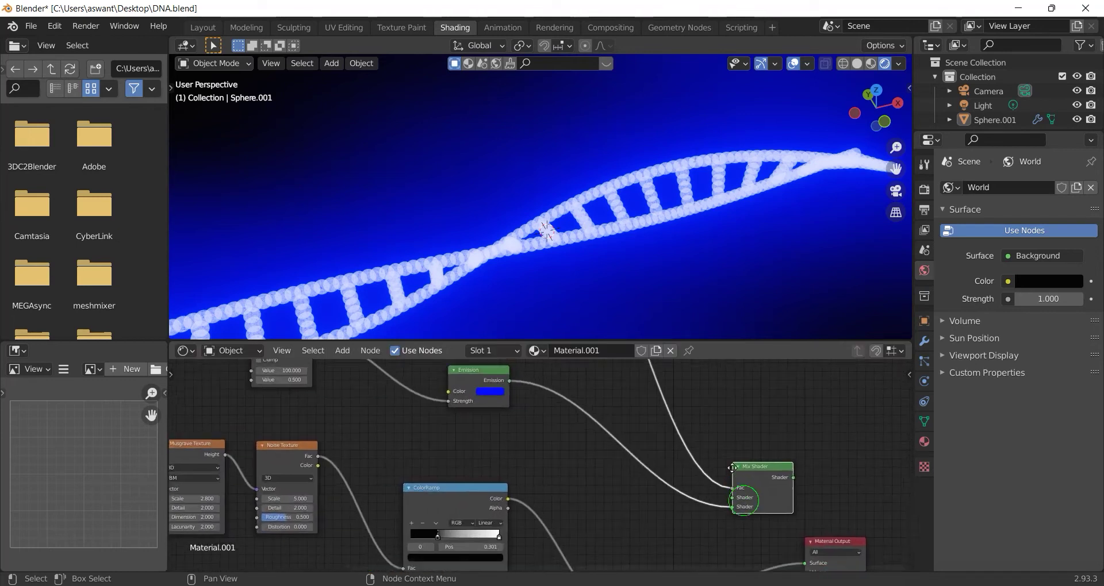
scroll(744, 497, "up", 1)
mouse_move(737, 412)
left_mouse_down()
mouse_move(735, 525)
mouse_move(741, 502)
left_mouse_up()
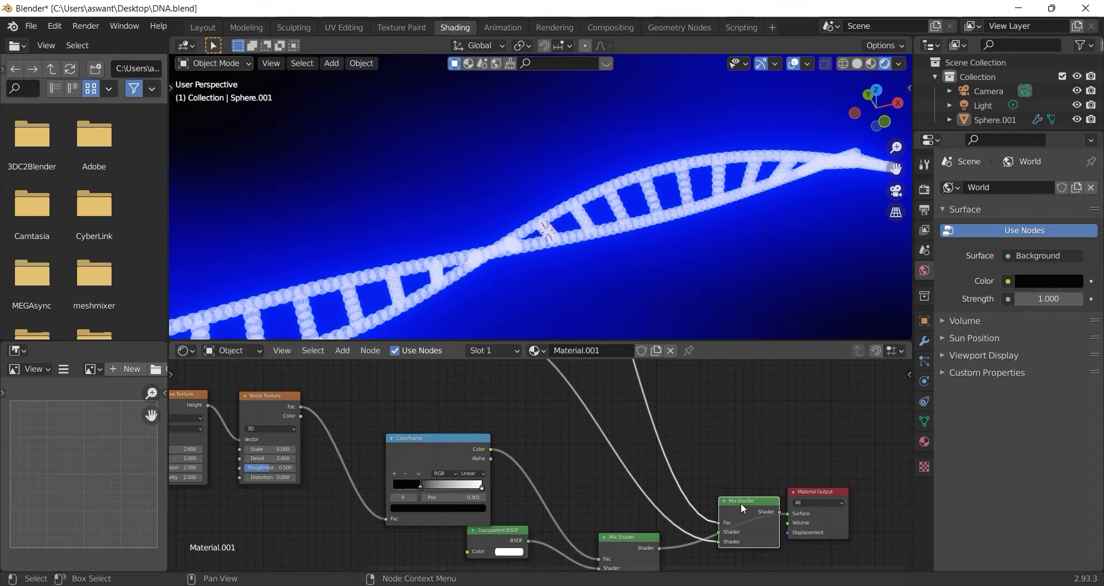
scroll(740, 502, "down", 1)
- Swap the Mix Shader's inputs and connect its output to the Material Output Surface
middle_click_drag(752, 457, 718, 432)
scroll(718, 432, "up", 1)
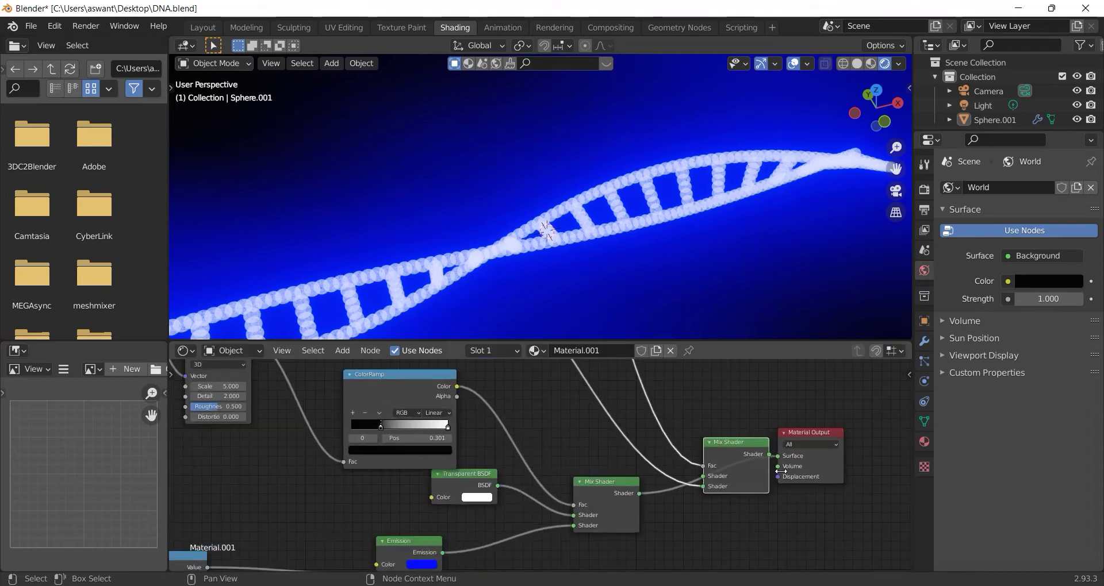
left_click(783, 461)
left_click_drag(703, 486, 699, 476)
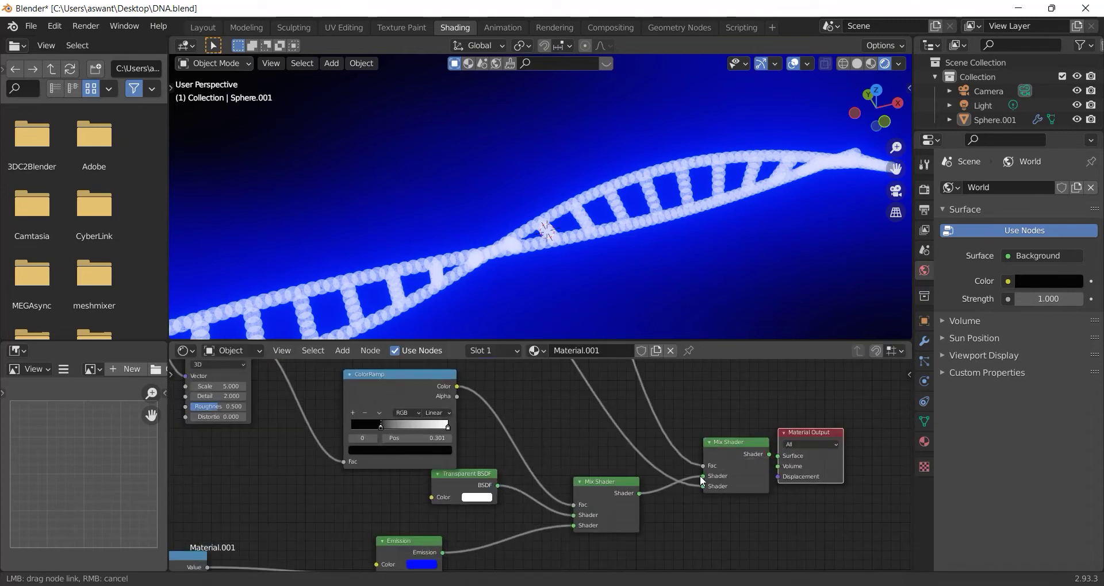
left_click_drag(771, 457, 777, 460)
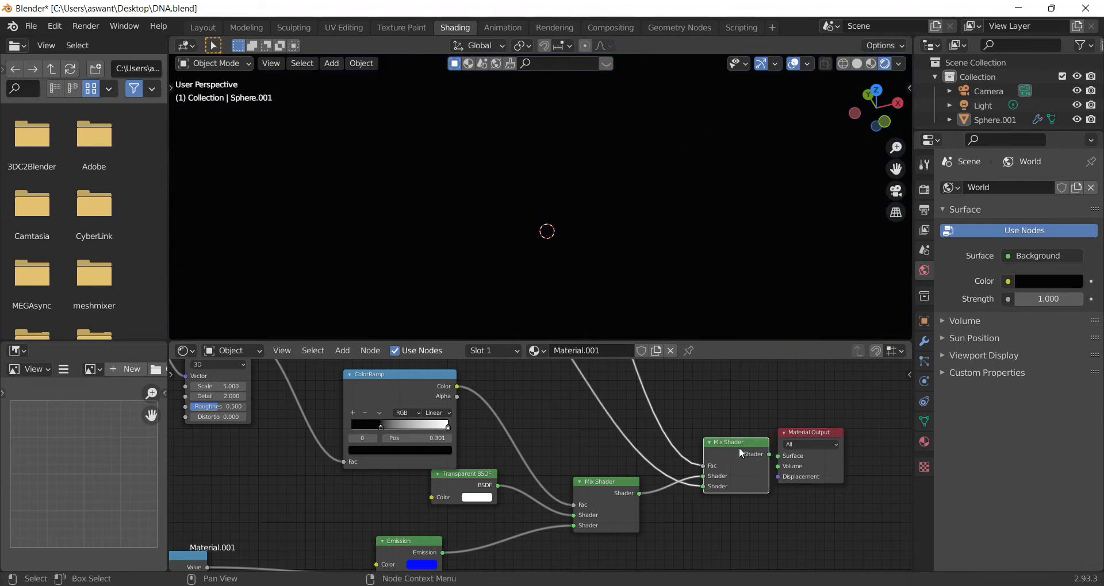
scroll(739, 447, "down", 2)
left_click_drag(696, 458, 751, 483)
scroll(754, 449, "up", 2)
left_click_drag(794, 429, 833, 430)
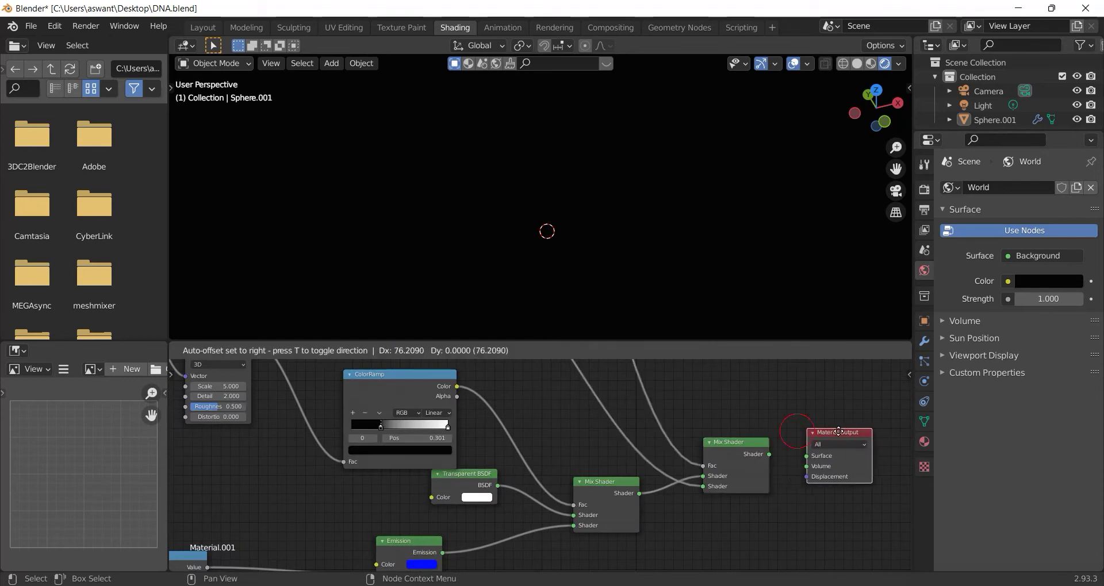
left_click_drag(770, 454, 815, 457)
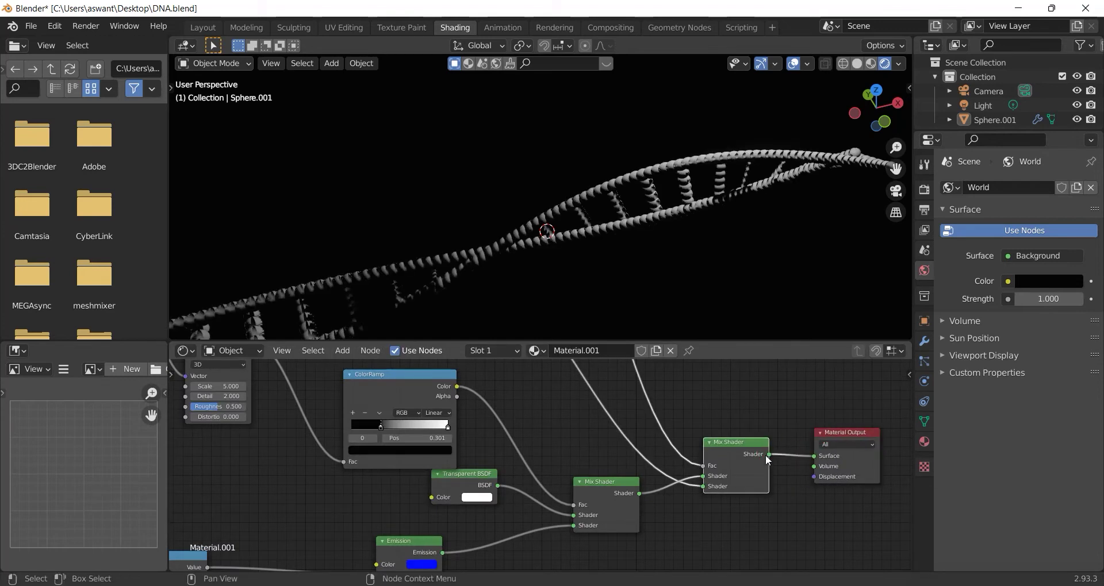
scroll(546, 485, "down", 3)
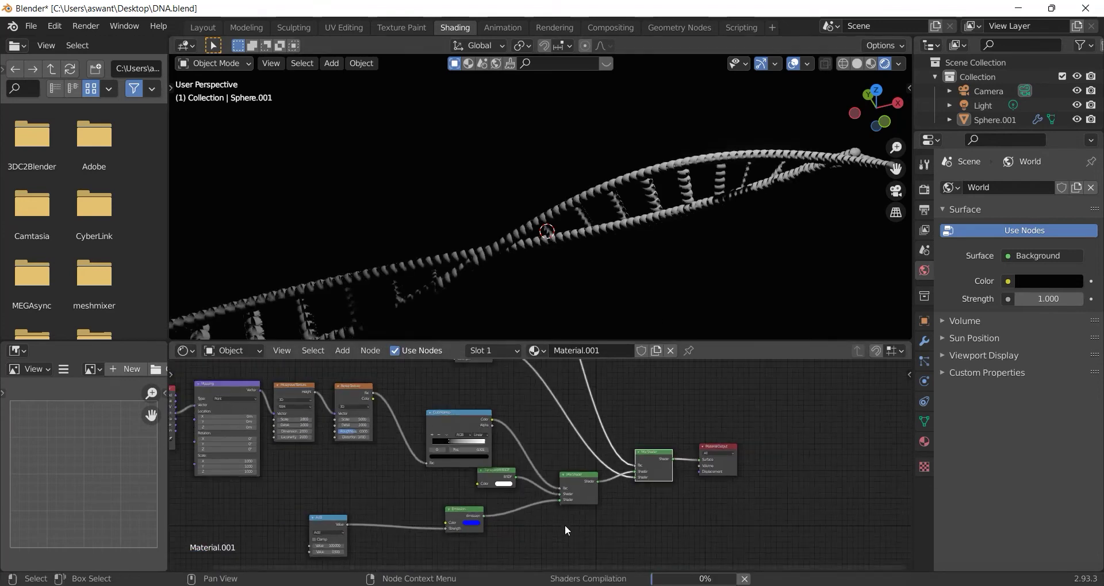
- Set the duplicated chain's Musgrave Scale to 5 and Noise Scale to 10
middle_click_drag(565, 525, 650, 517)
scroll(469, 445, "down", 2)
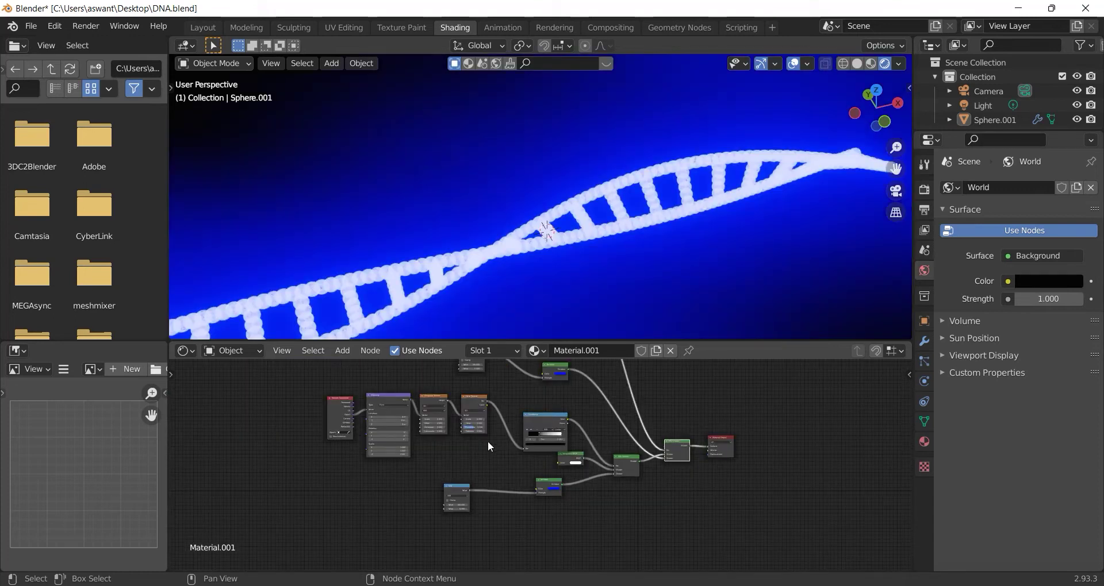
middle_click_drag(507, 421, 509, 442)
scroll(687, 430, "up", 1)
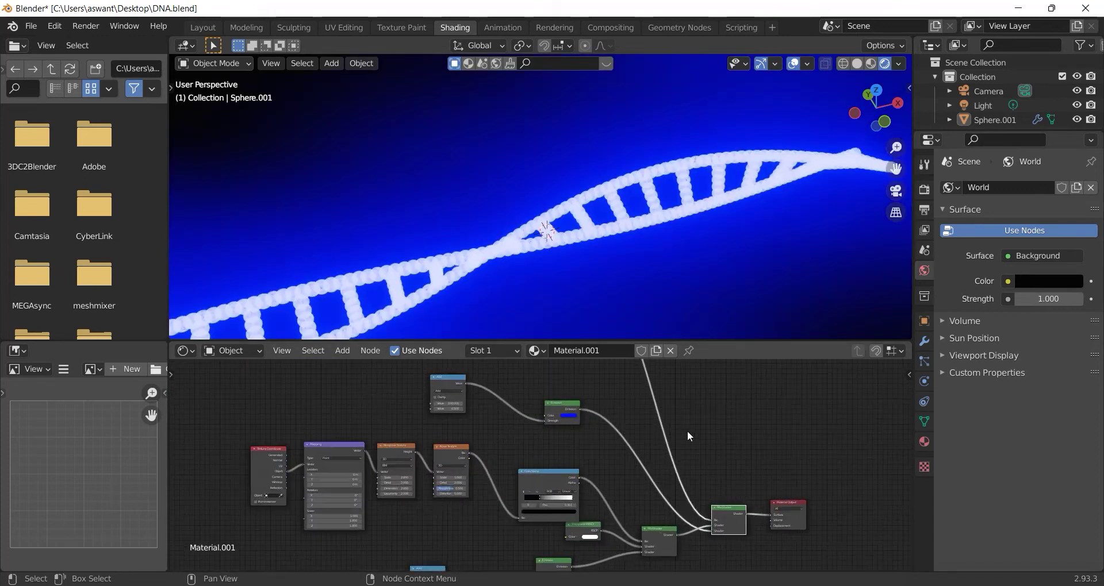
scroll(682, 513, "up", 1)
mouse_move(682, 514)
middle_mouse_down()
mouse_move(688, 471)
mouse_move(516, 431)
mouse_move(583, 500)
mouse_move(574, 470)
middle_mouse_up()
scroll(688, 471, "up", 2)
scroll(583, 501, "up", 2)
left_click(493, 431)
type("2.8")
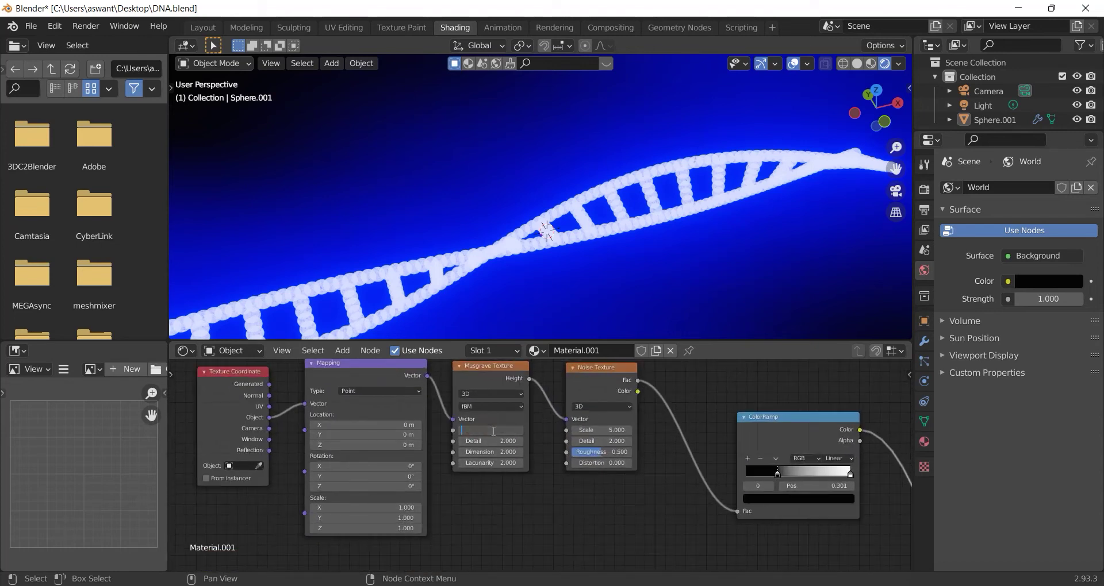
key("Return")
left_click(601, 430)
type("5.0")
key("Return")
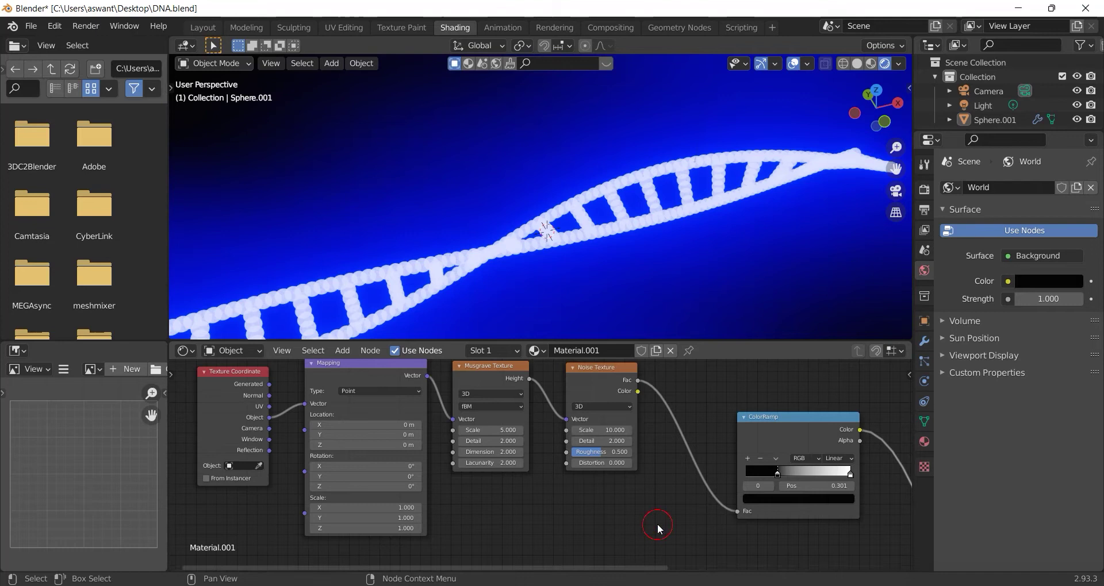
- Slide the duplicated ColorRamp's black stop to position 0.605
scroll(696, 249, "up", 3)
scroll(738, 458, "down", 1)
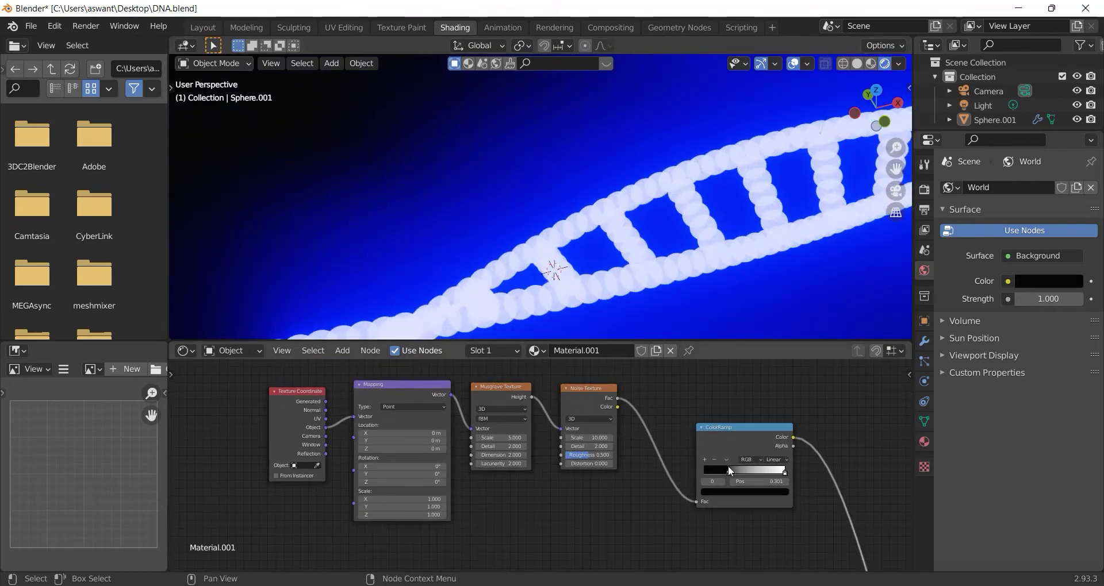
middle_click_drag(737, 458, 606, 409)
left_click_drag(647, 433, 676, 438)
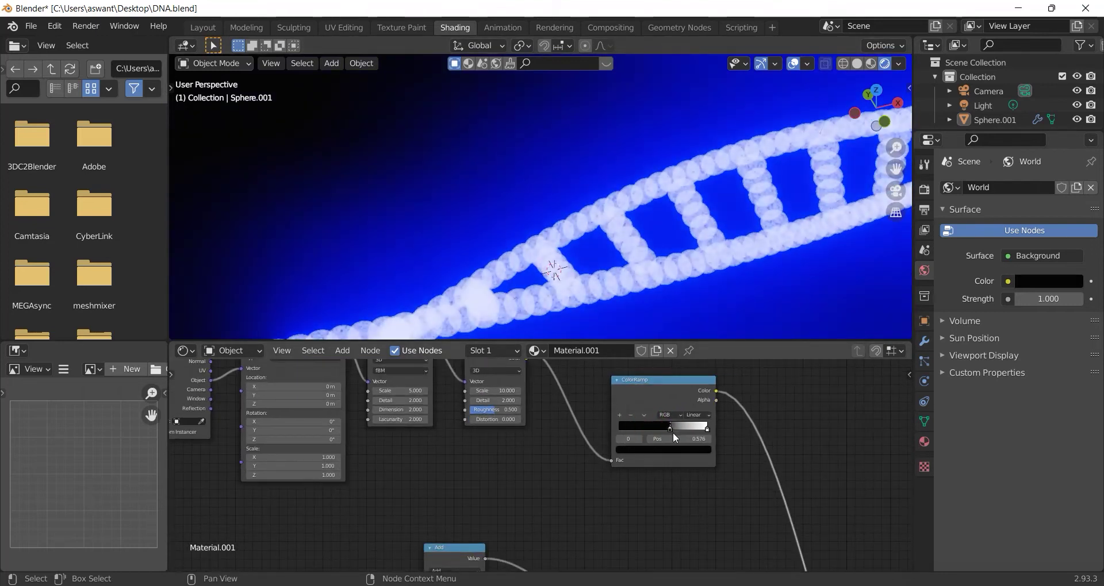
scroll(747, 277, "down", 3)
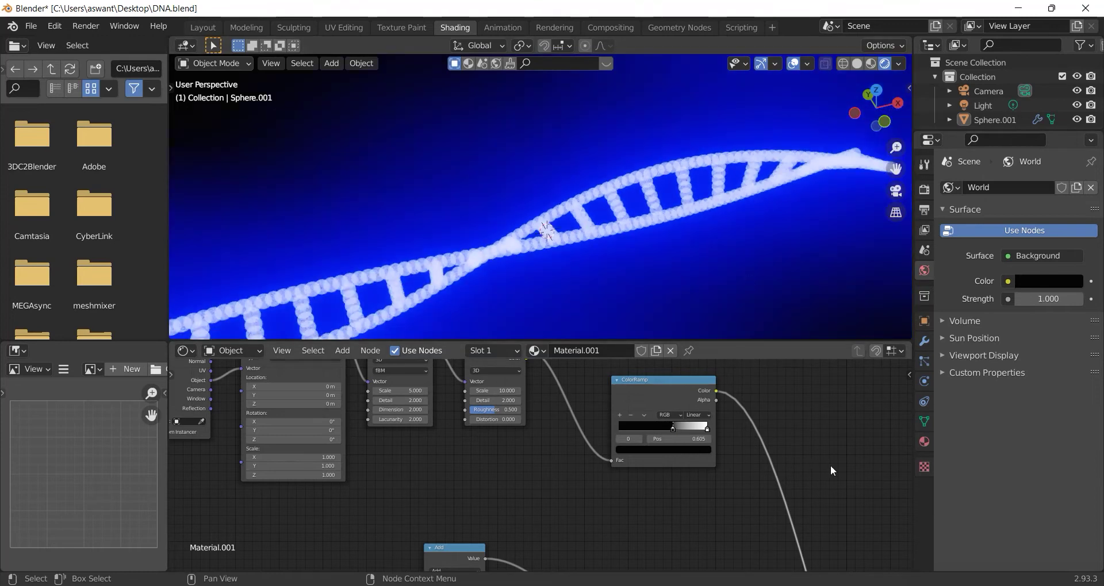
scroll(830, 464, "down", 2)
middle_click_drag(808, 529, 746, 409)
scroll(746, 410, "up", 2)
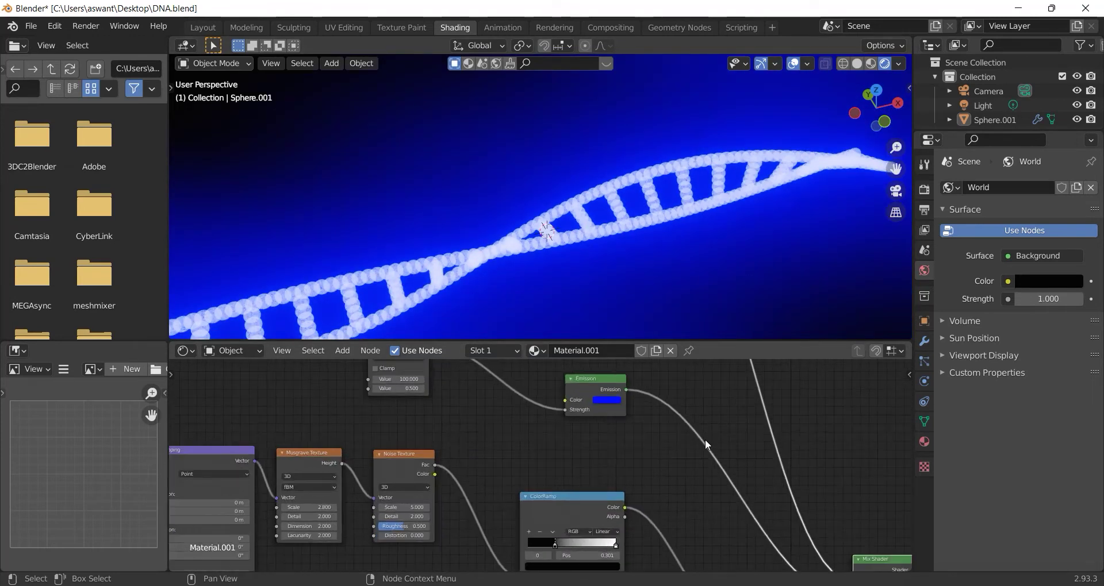
- Make the Emission colour a dark violet (H 0.687, S 1.000, V 0.237)
middle_click_drag(705, 440, 743, 477)
scroll(713, 478, "up", 1)
left_click(692, 476)
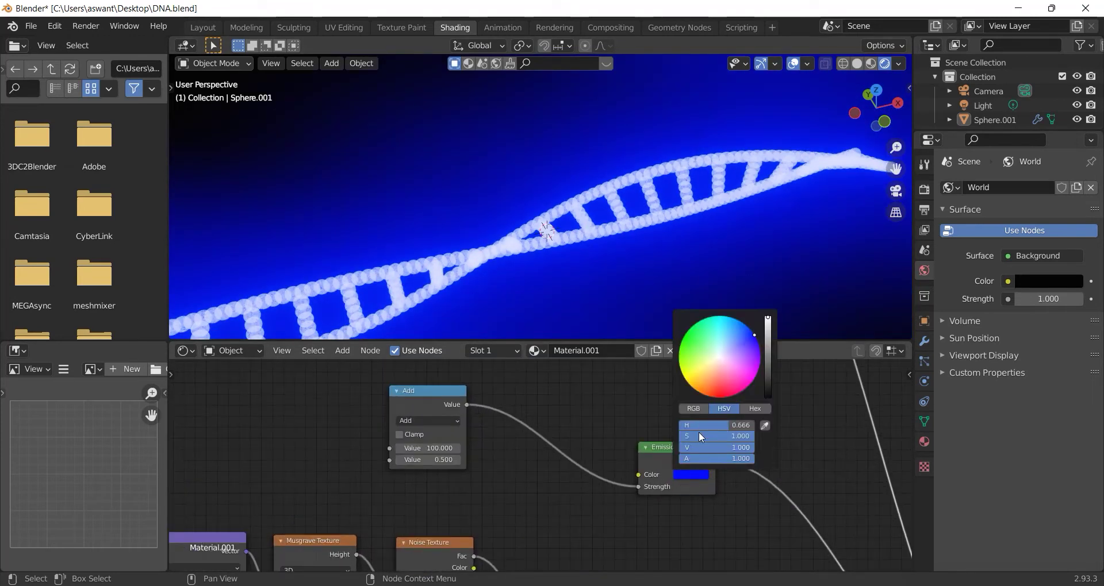
mouse_move(746, 342)
left_mouse_down()
mouse_move(745, 383)
mouse_move(716, 316)
mouse_move(745, 326)
mouse_move(709, 392)
left_mouse_up()
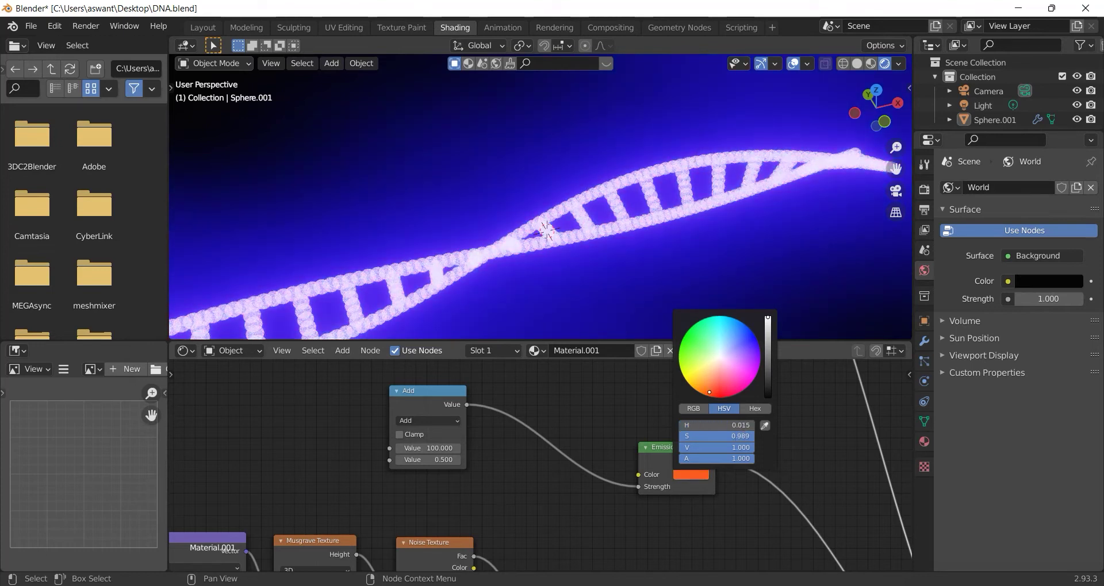
left_click_drag(708, 392, 760, 358)
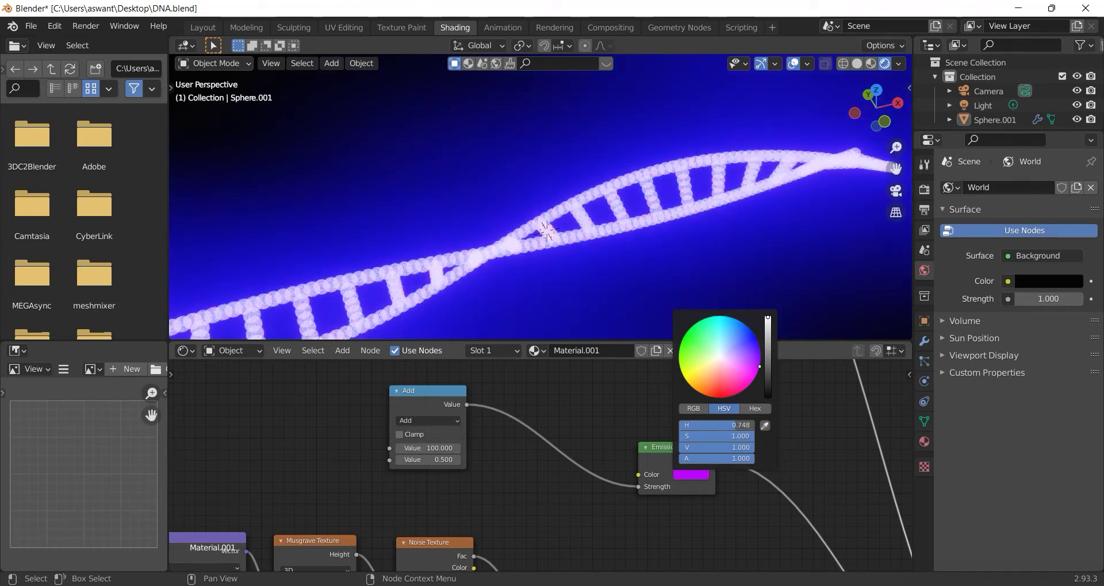
left_click_drag(767, 319, 767, 397)
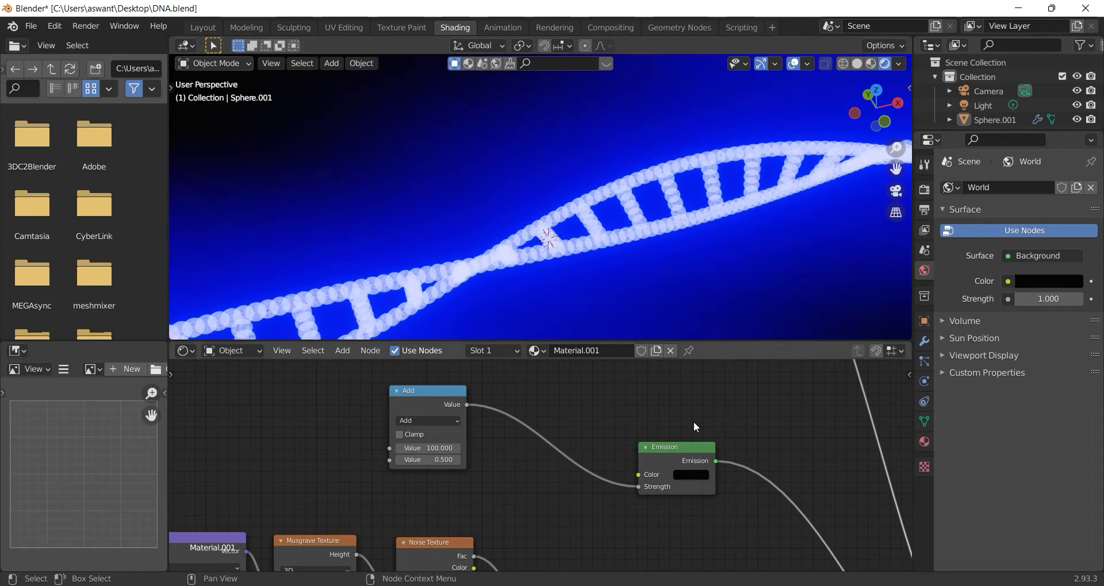
scroll(595, 471, "down", 2)
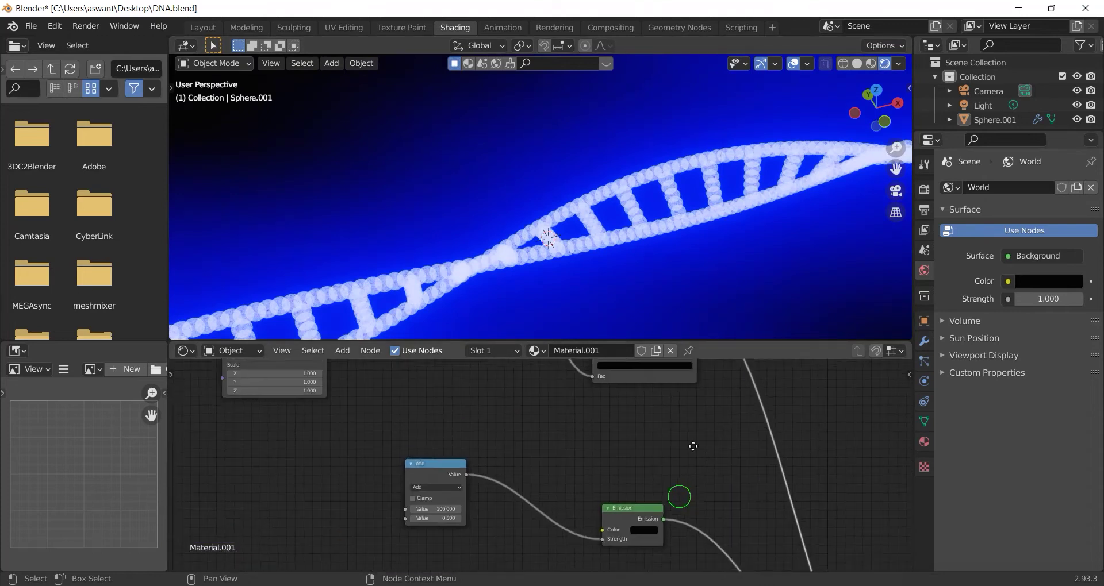
left_click(661, 467)
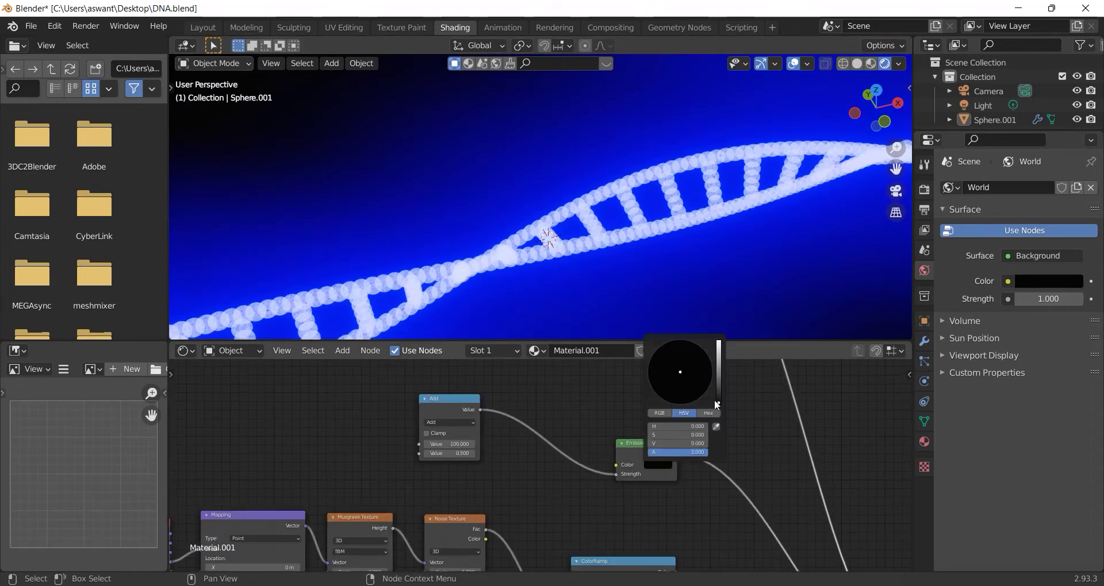
left_click_drag(717, 379, 712, 366)
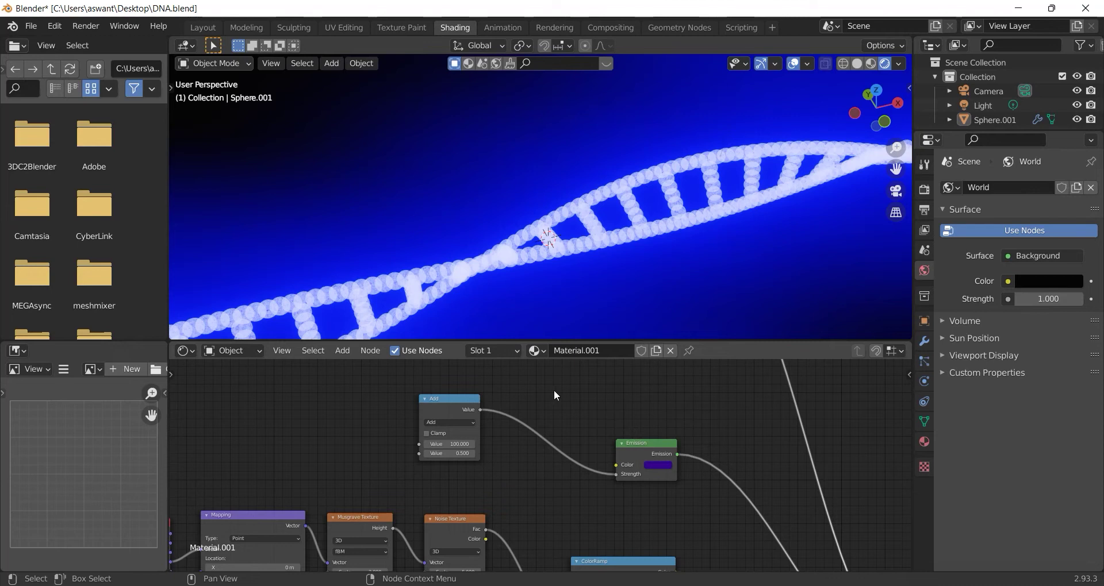
middle_click_drag(553, 390, 554, 495)
- Move the ColorRamp stop to 0.562 and orbit to inspect the blue-violet helix
mouse_move(668, 382)
left_mouse_down()
mouse_move(647, 386)
mouse_move(663, 389)
left_mouse_up()
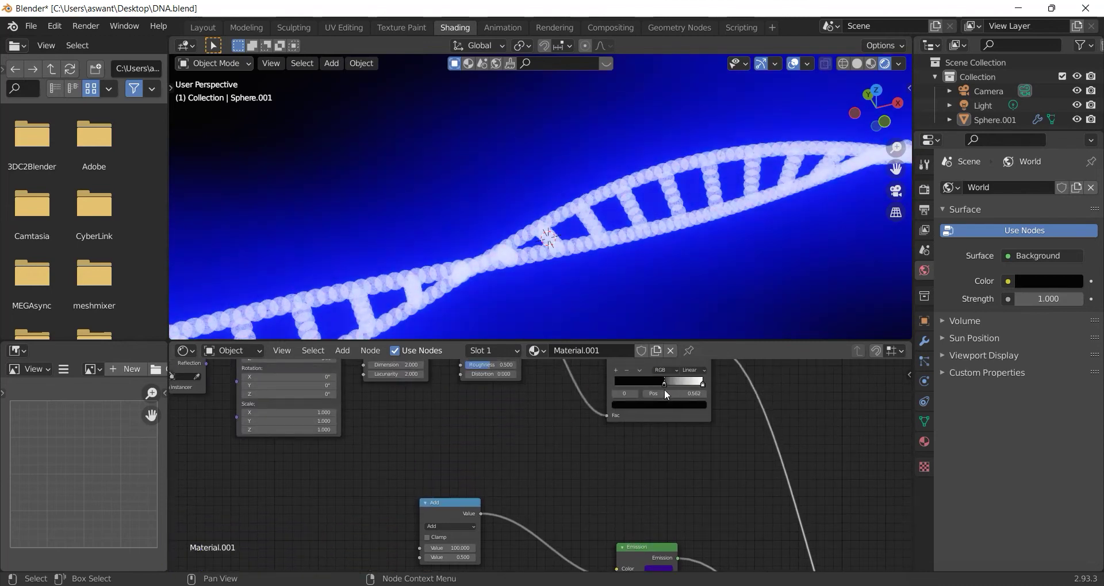
middle_click_drag(682, 273, 760, 256)
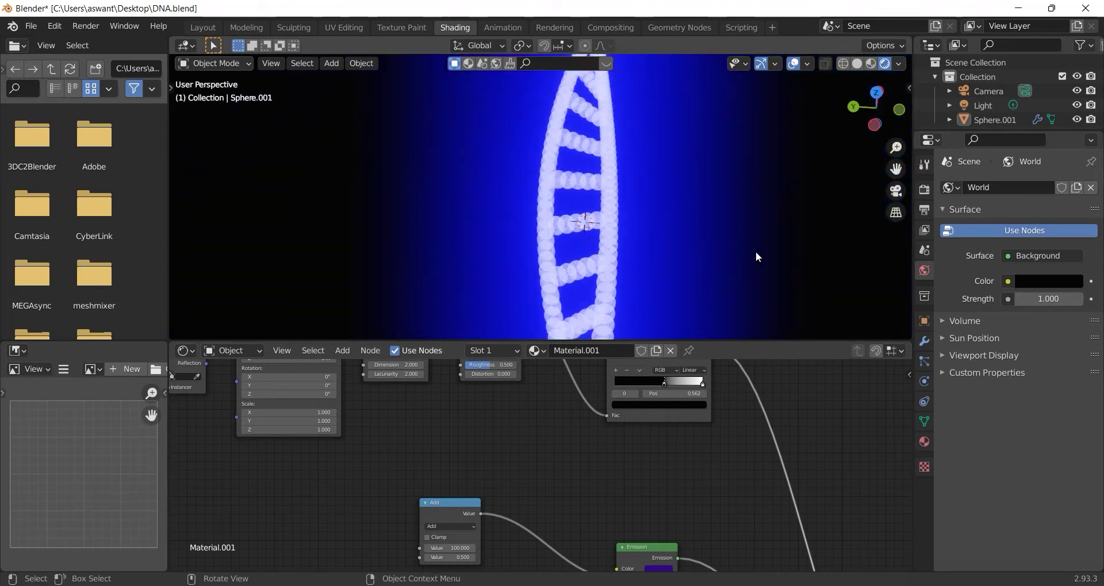
middle_click_drag(667, 228, 557, 188)
scroll(557, 188, "down", 2)
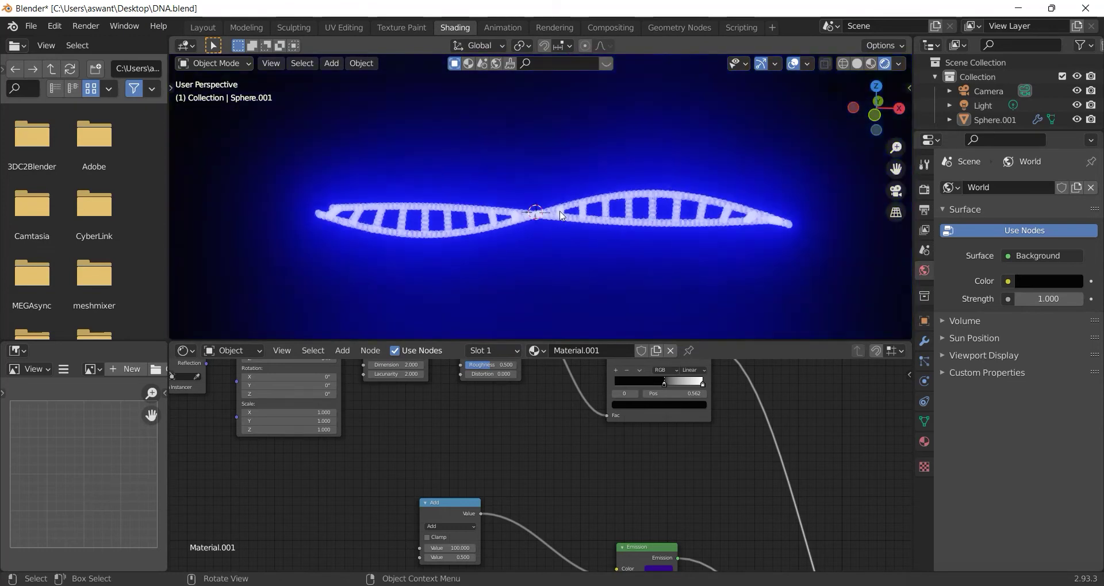
scroll(642, 211, "up", 2)
middle_click_drag(643, 212, 766, 241)
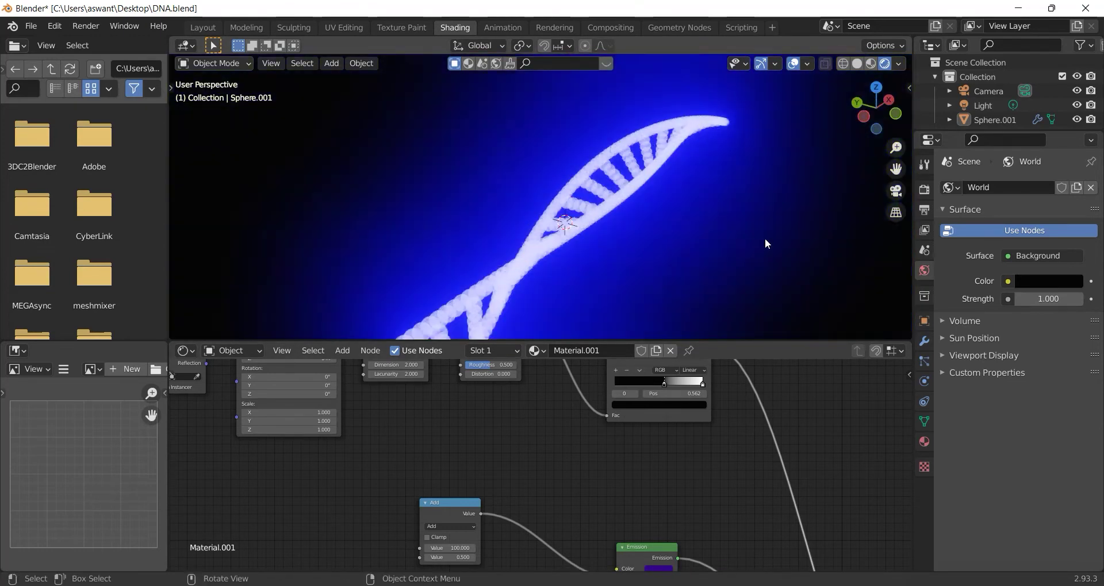
scroll(724, 249, "up", 1)
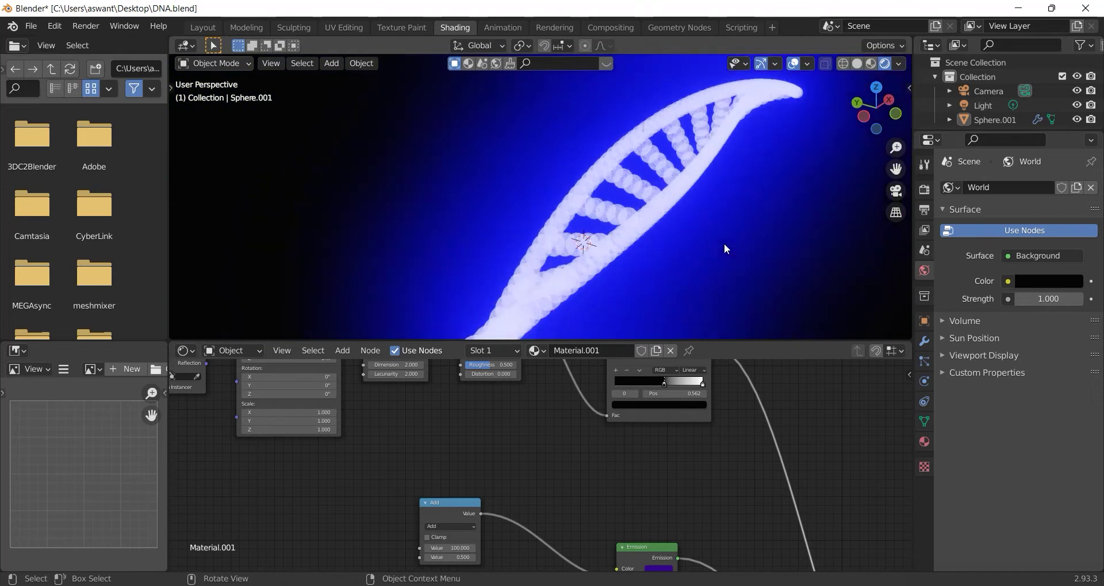
- Lower the Bloom Intensity to 0.004 and return to the Layout workspace
left_click(924, 191)
left_click(944, 302)
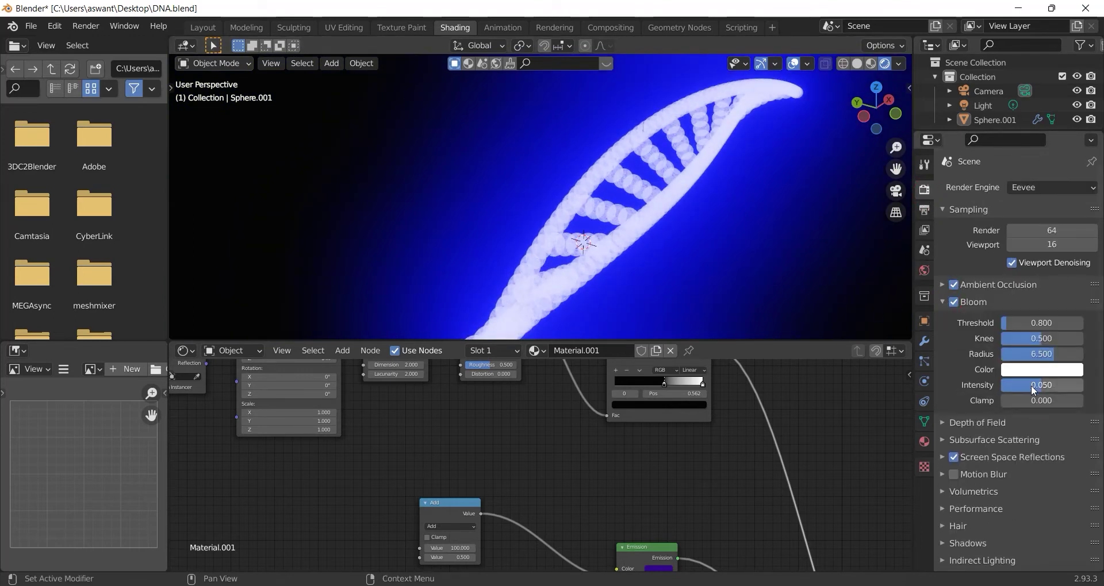
left_click_drag(1032, 385, 1006, 386)
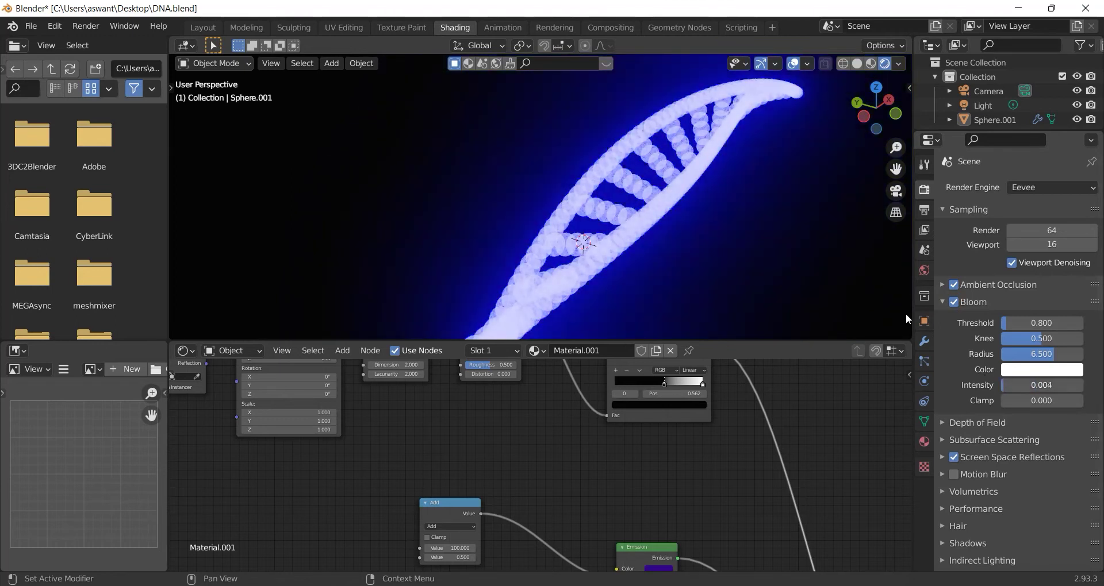
middle_click_drag(684, 232, 588, 163)
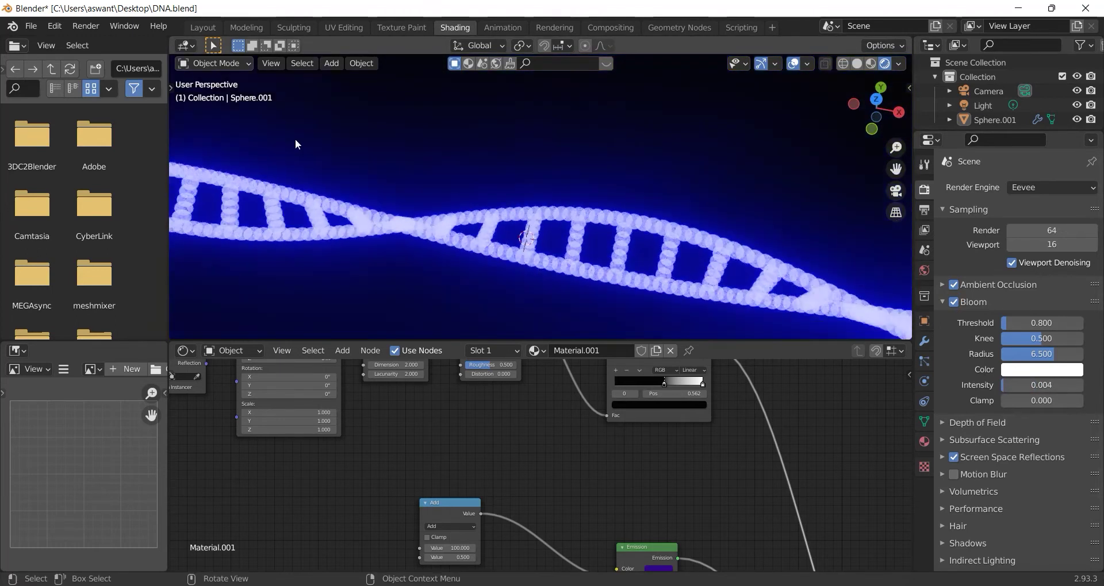
left_click(203, 27)
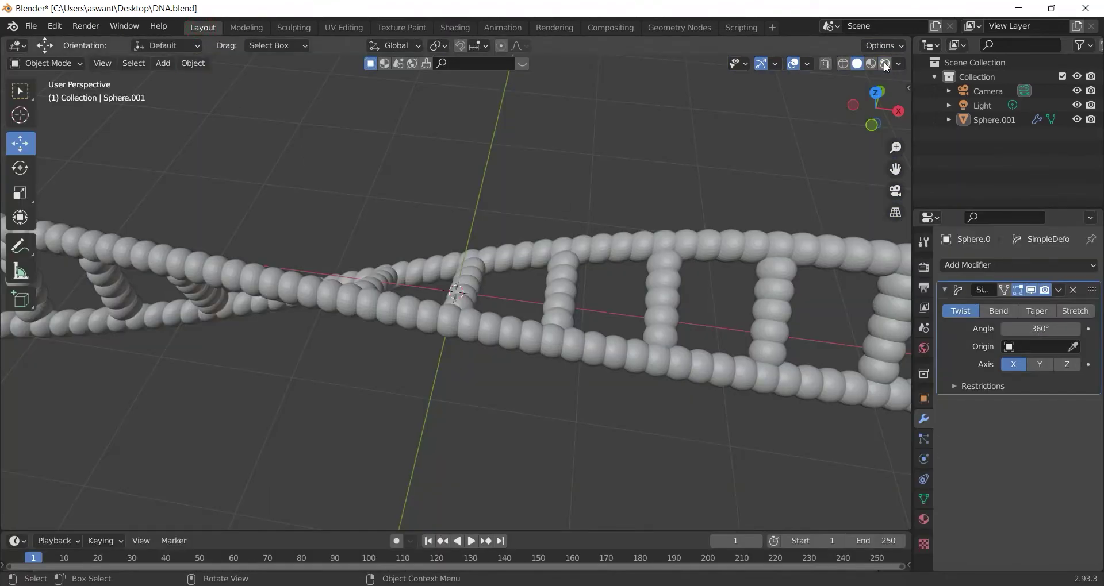
- Switch the viewport to Rendered shading and enlarge the timeline
left_click(885, 63)
mouse_move(519, 187)
middle_mouse_down()
mouse_move(519, 232)
mouse_move(512, 190)
mouse_move(538, 266)
middle_mouse_up()
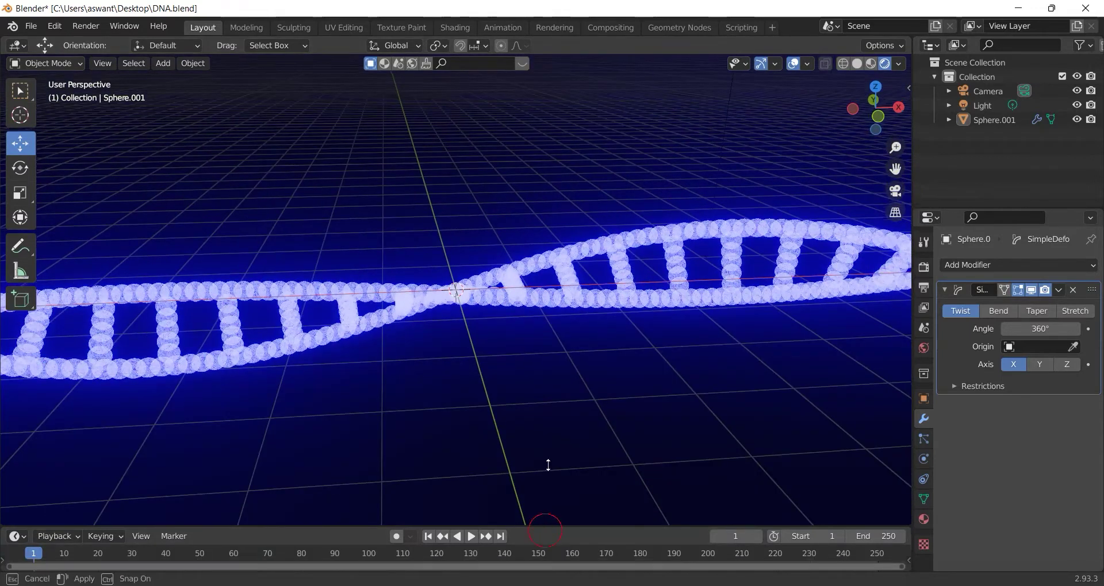
left_click_drag(545, 531, 571, 367)
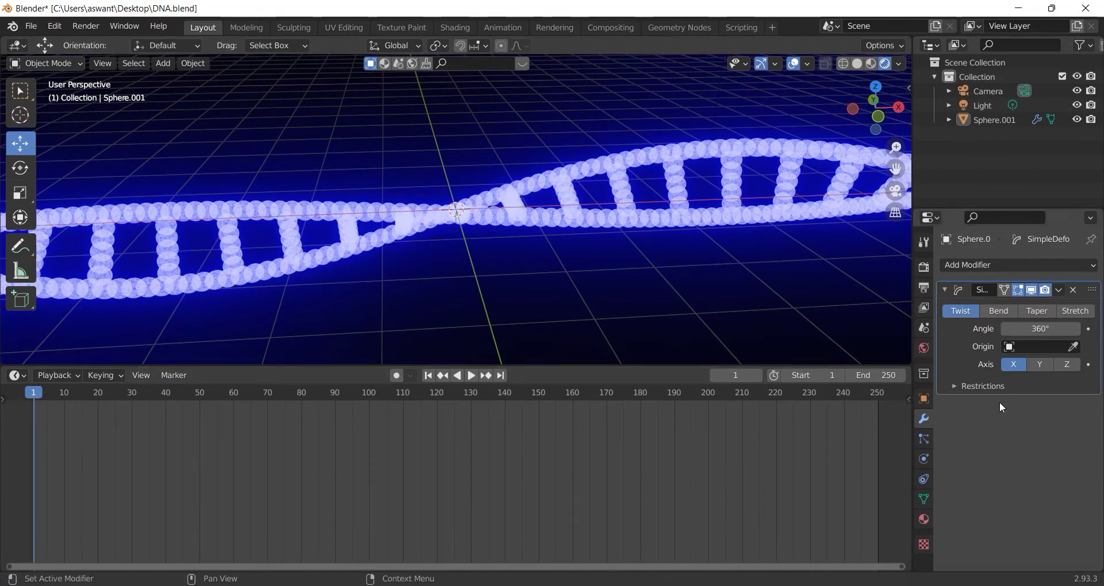
- Set the helix's rotation to 0° and insert rotation keyframes at frame 1
left_click(924, 399)
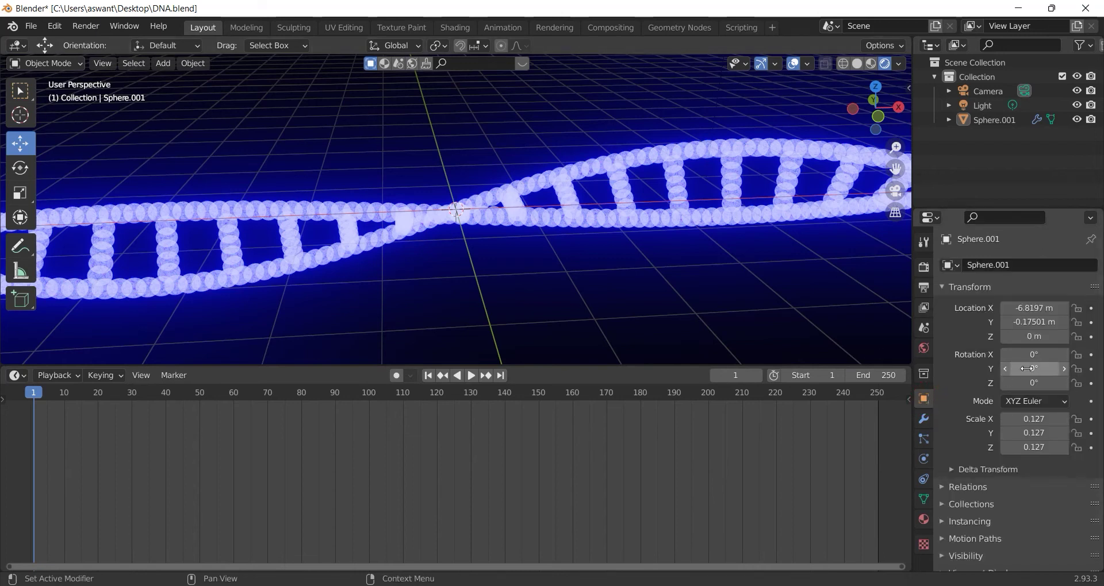
left_click_drag(1027, 368, 1032, 368)
left_click(1026, 368)
type("0")
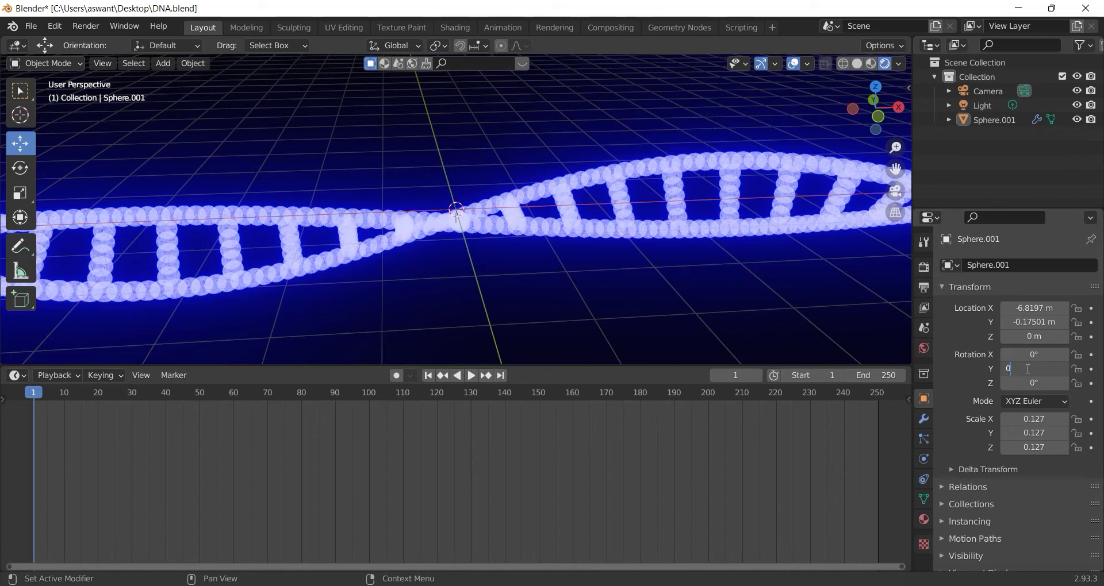
key("Return")
mouse_move(1034, 354)
left_mouse_down()
mouse_move(1058, 354)
mouse_move(1034, 355)
left_mouse_up()
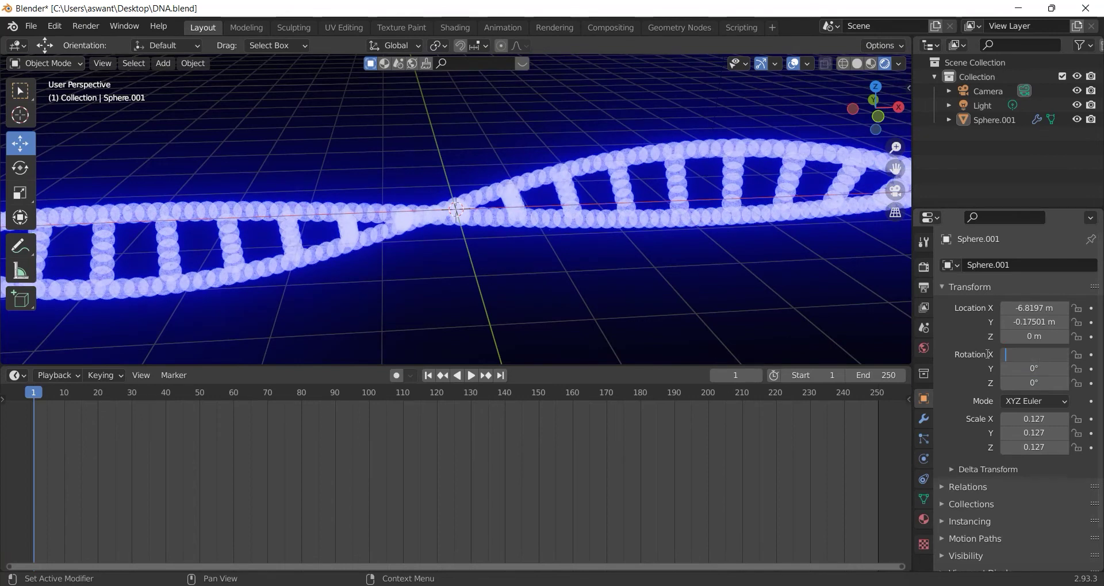
type("0")
key("Return")
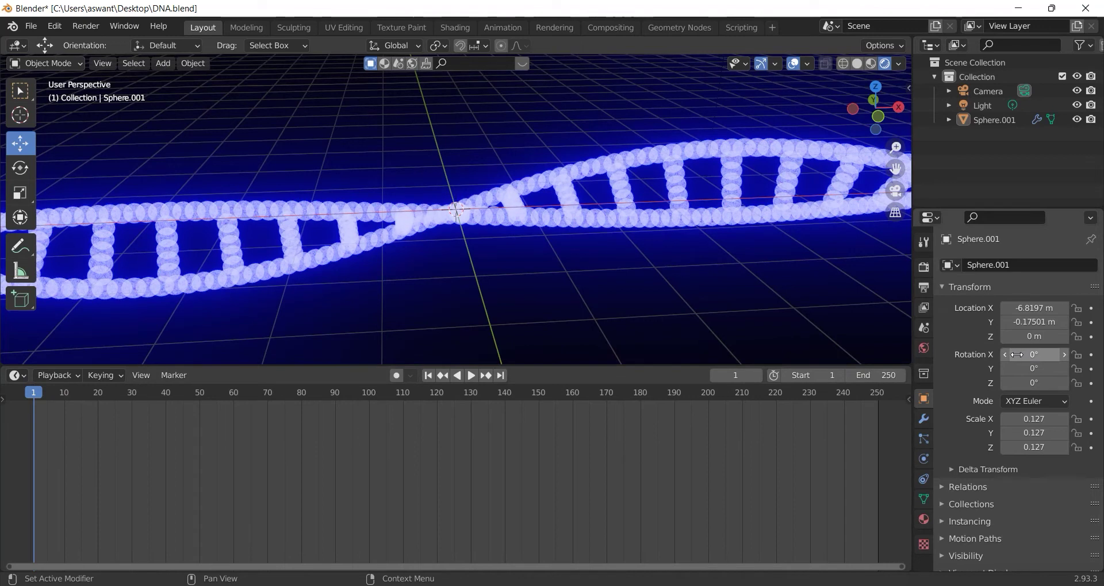
right_click(1015, 355)
left_click(958, 343)
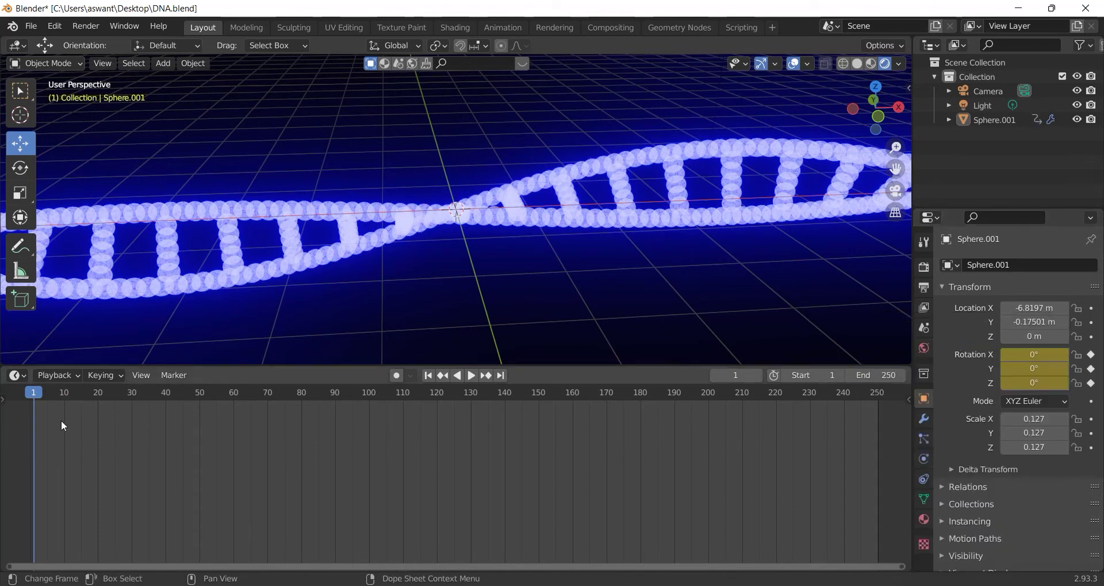
left_click(436, 205)
- At frame 250, keyframe X rotation at 360° and play back the spin
key("space")
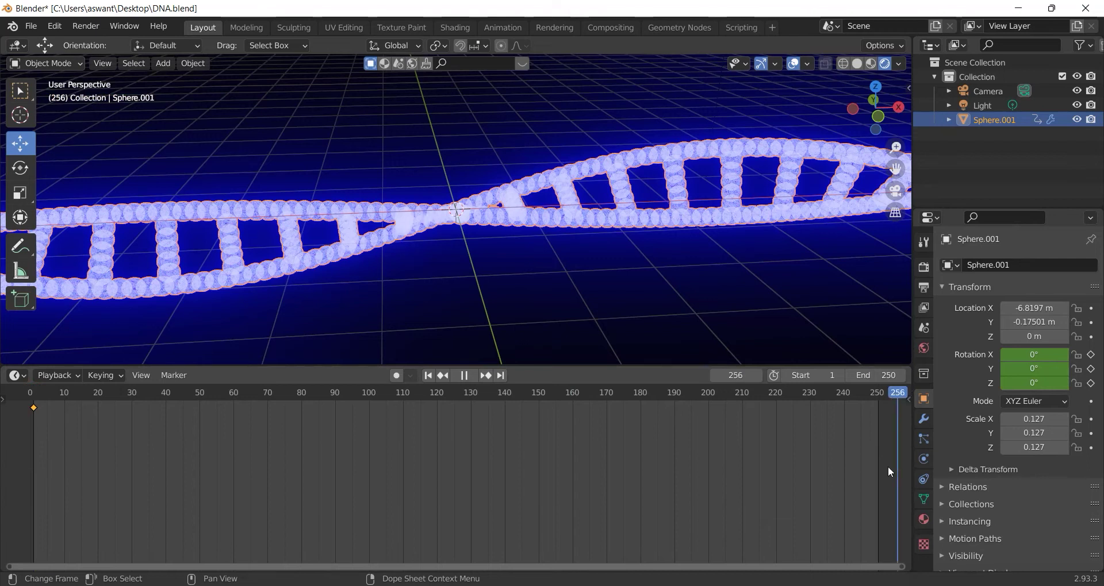
left_click_drag(887, 466, 877, 468)
key("space")
left_click(1016, 353)
type("360")
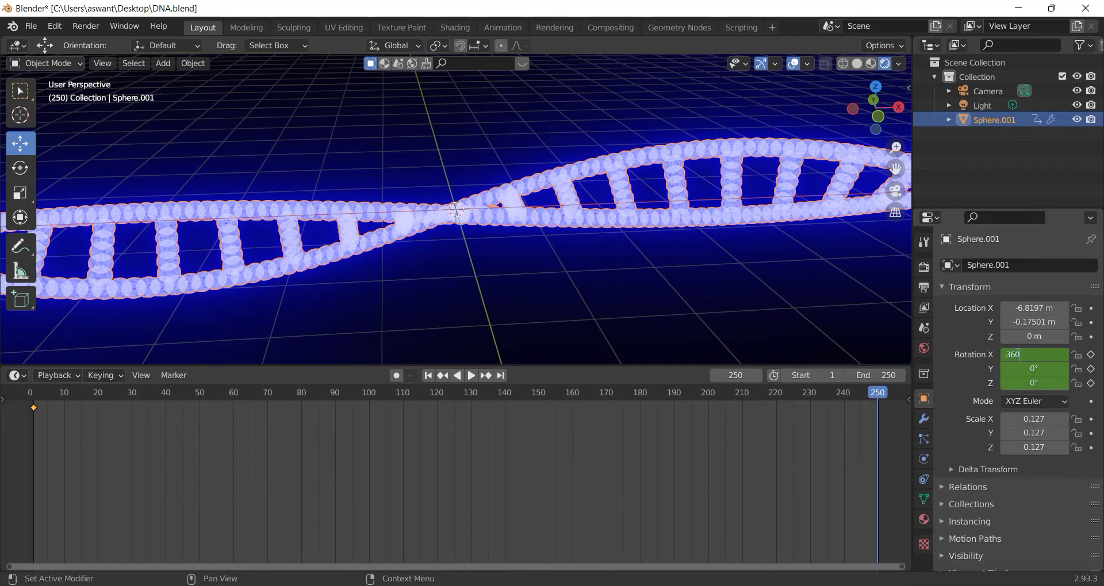
key("Return")
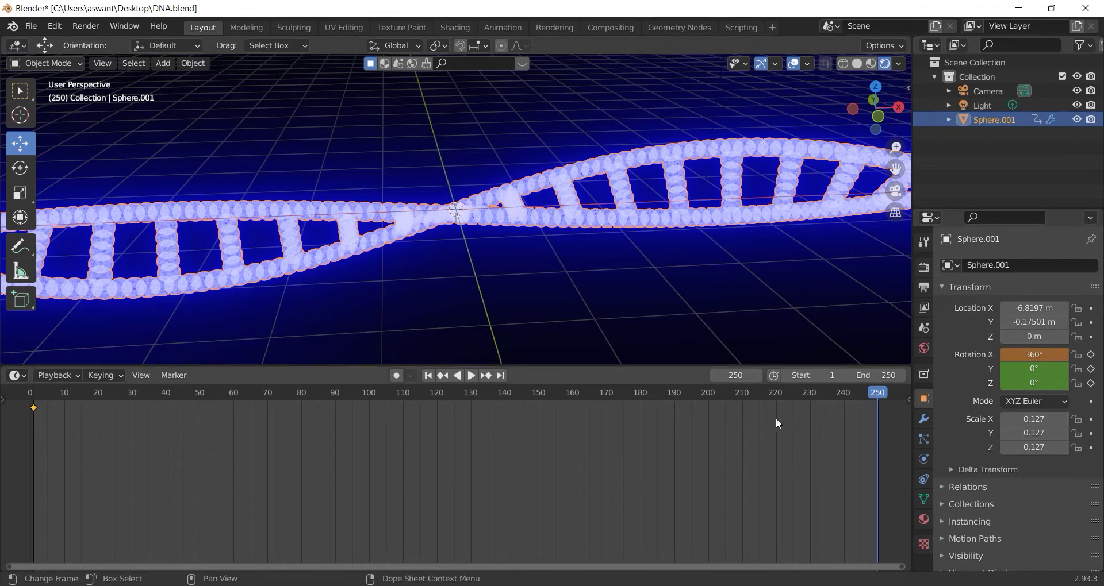
middle_click_drag(523, 183, 554, 192)
right_click(1022, 354)
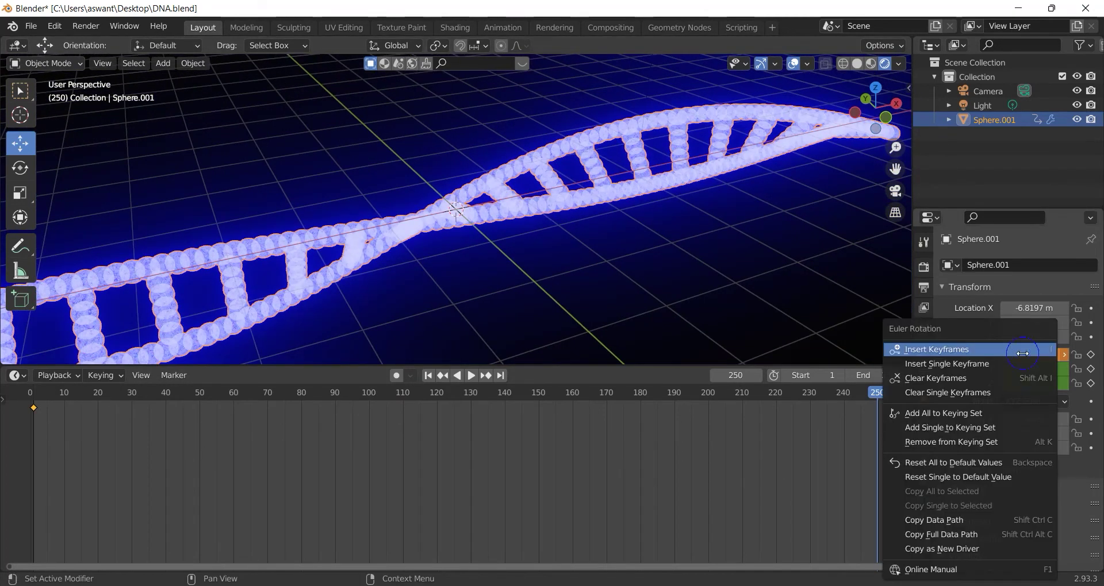
left_click(973, 348)
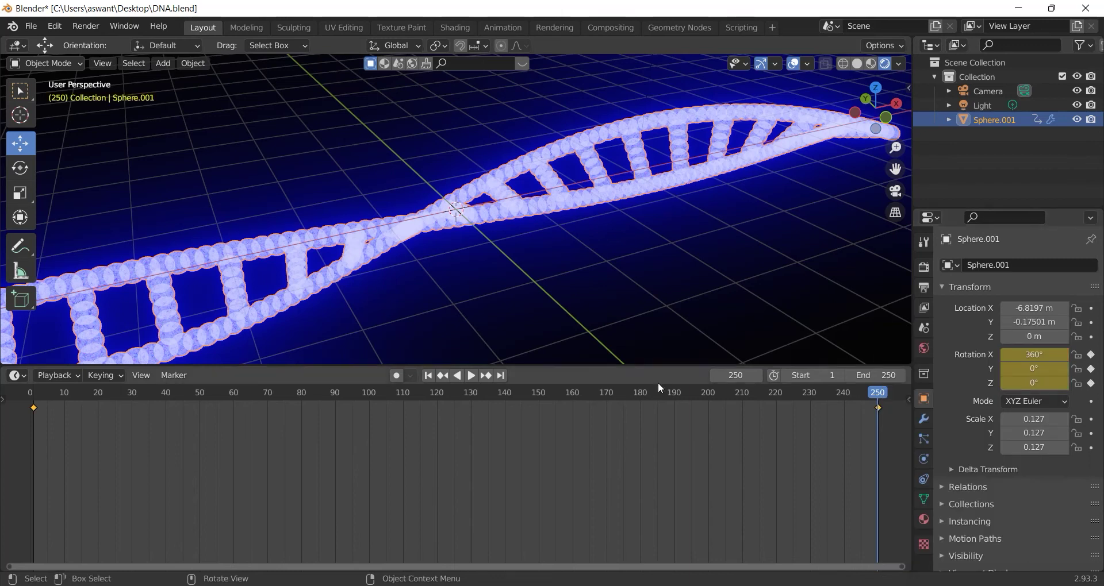
left_click(458, 376)
mouse_move(701, 270)
middle_mouse_down()
mouse_move(674, 271)
mouse_move(522, 160)
middle_mouse_up()
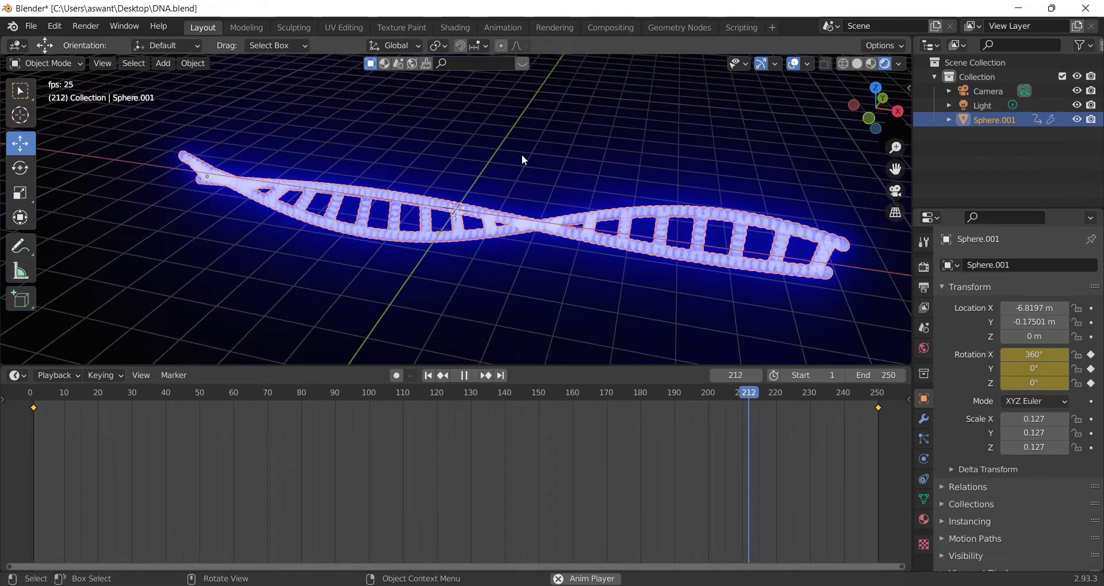
- Deselect the helix, orbit to a near-front view, and stop reverse playback at frame 28
left_click(522, 159)
scroll(522, 159, "up", 5)
scroll(521, 159, "up", 3)
scroll(522, 160, "up", 1)
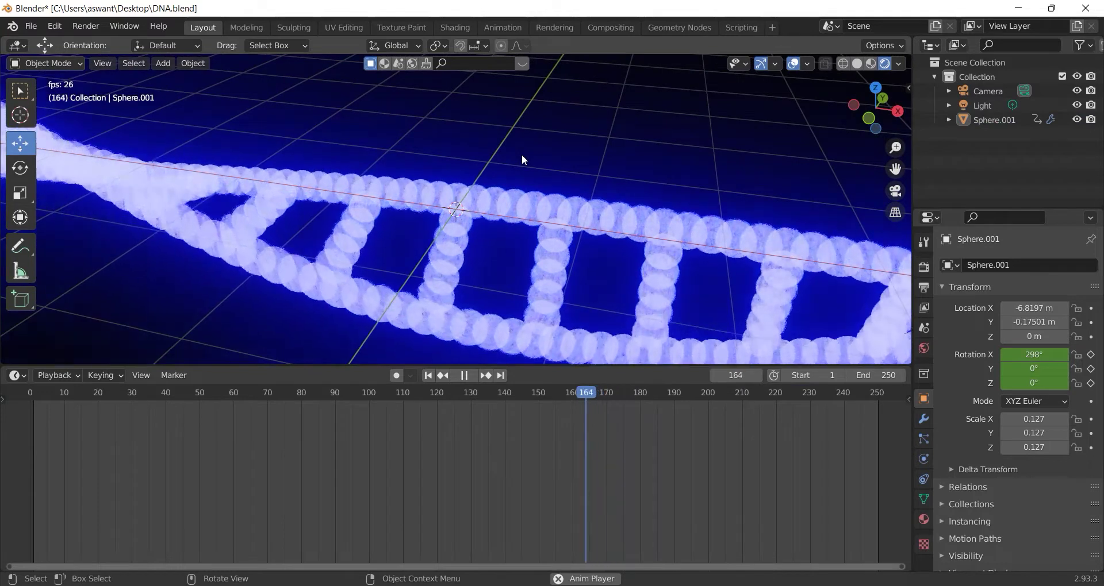
scroll(522, 160, "down", 5)
middle_click_drag(527, 167, 581, 119)
scroll(579, 119, "up", 2)
scroll(578, 118, "up", 2)
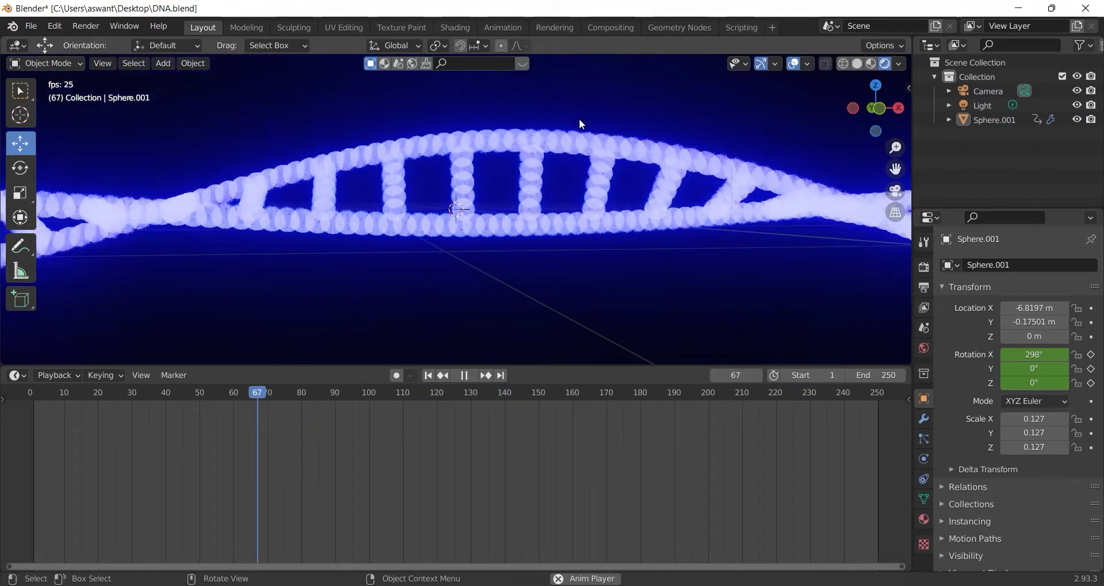
key("space")
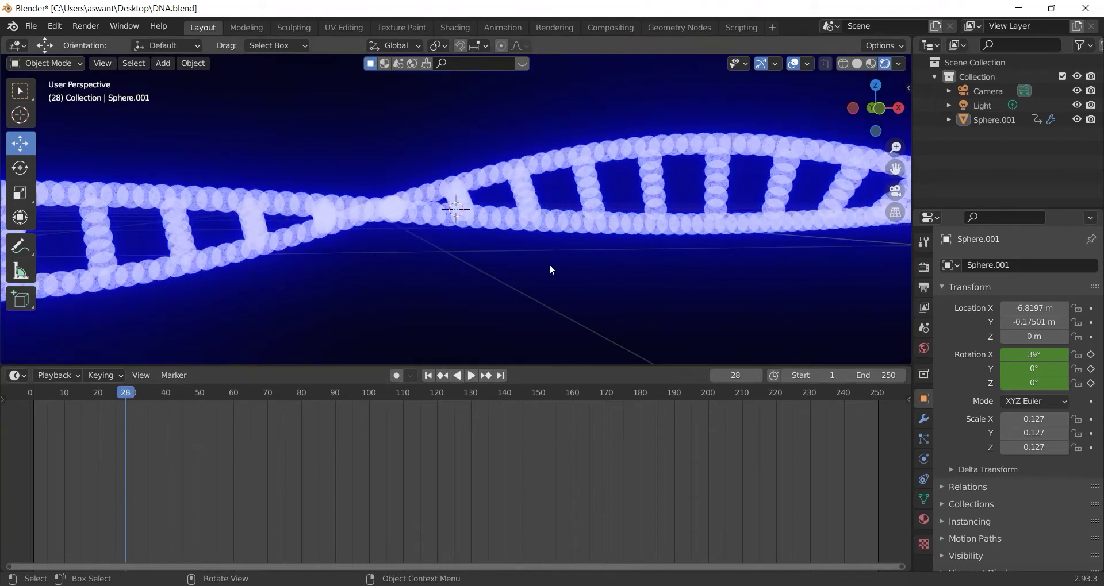
- Orbit to a higher angle and collapse the timeline to enlarge the 3D viewport
scroll(557, 259, "down", 3)
scroll(692, 254, "down", 2)
middle_click_drag(728, 239, 723, 281)
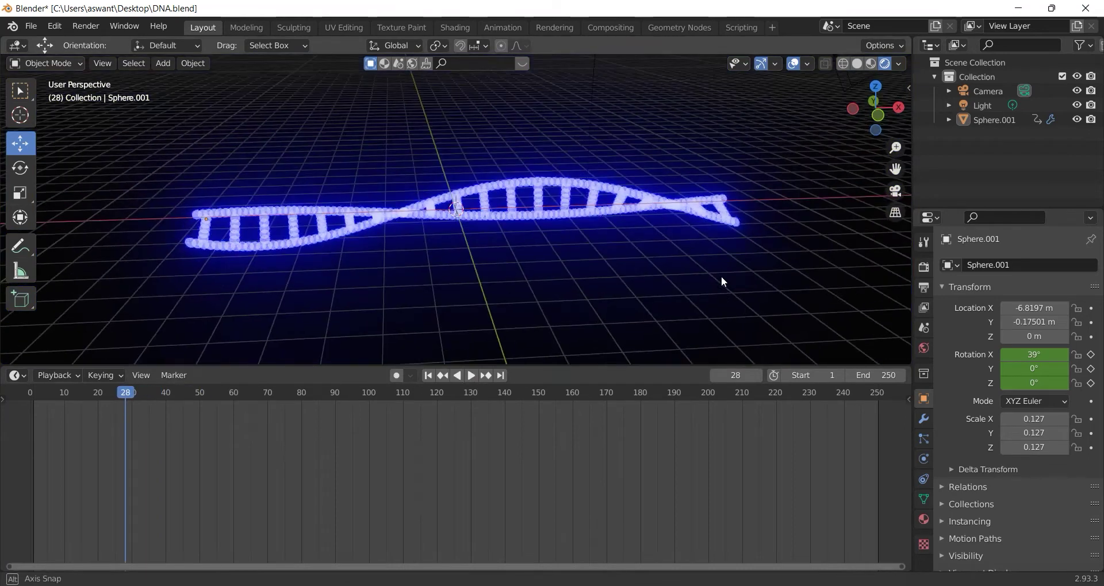
left_click(164, 67)
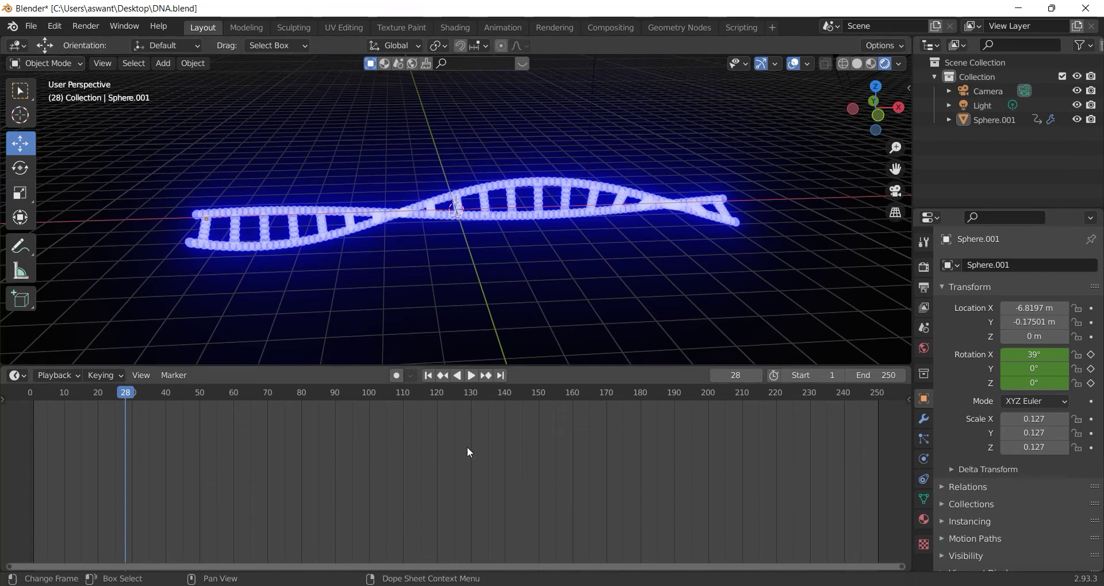
left_click_drag(597, 366, 597, 555)
scroll(457, 297, "up", 2)
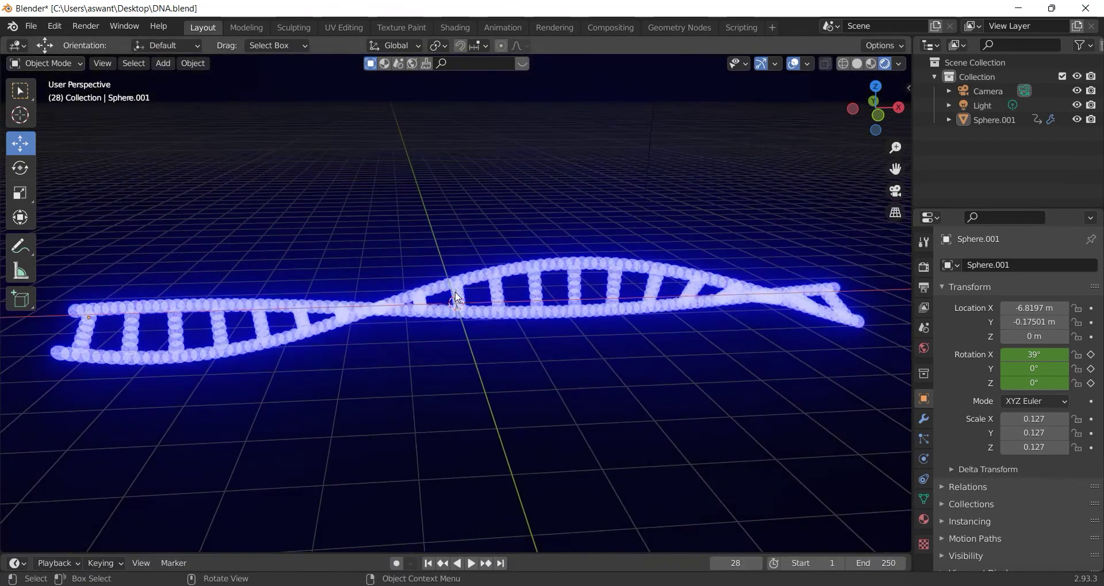
- Add a mesh plane at the origin and view it from above
left_click(155, 62)
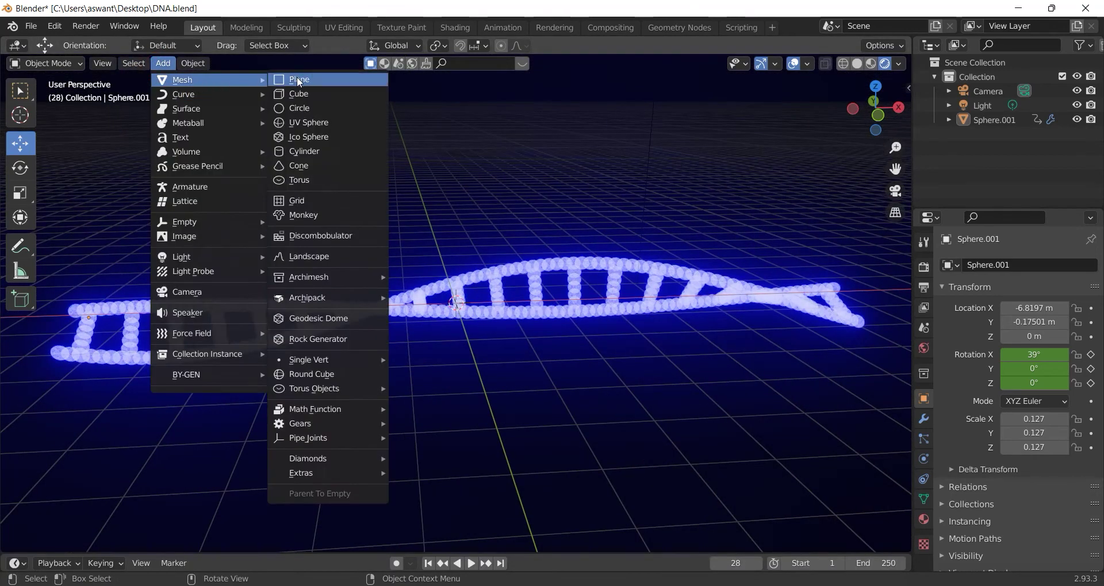
left_click(297, 80)
middle_click_drag(620, 312, 614, 408)
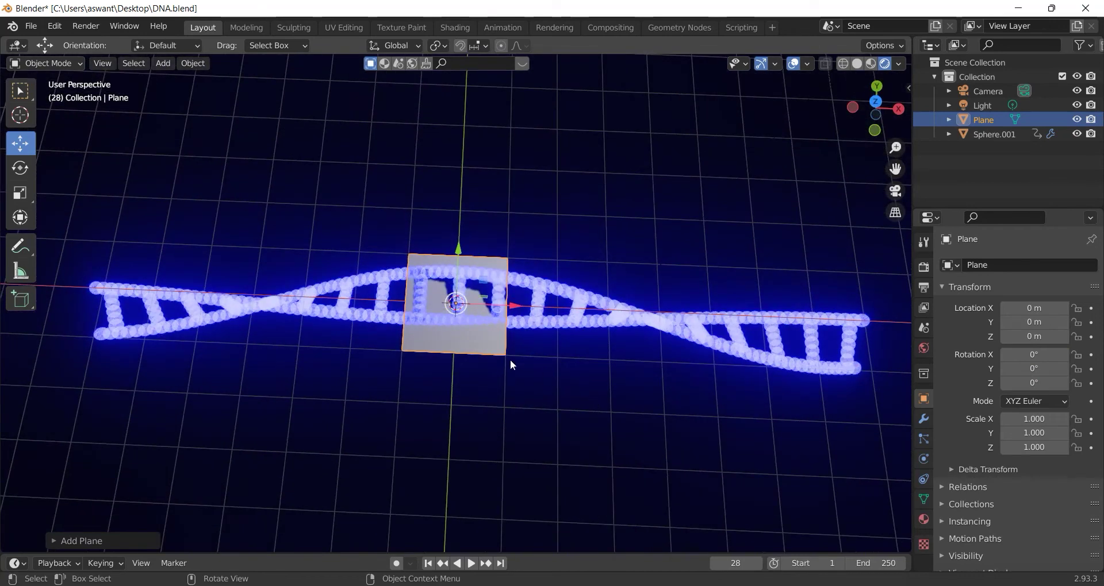
middle_click_drag(512, 364, 514, 404)
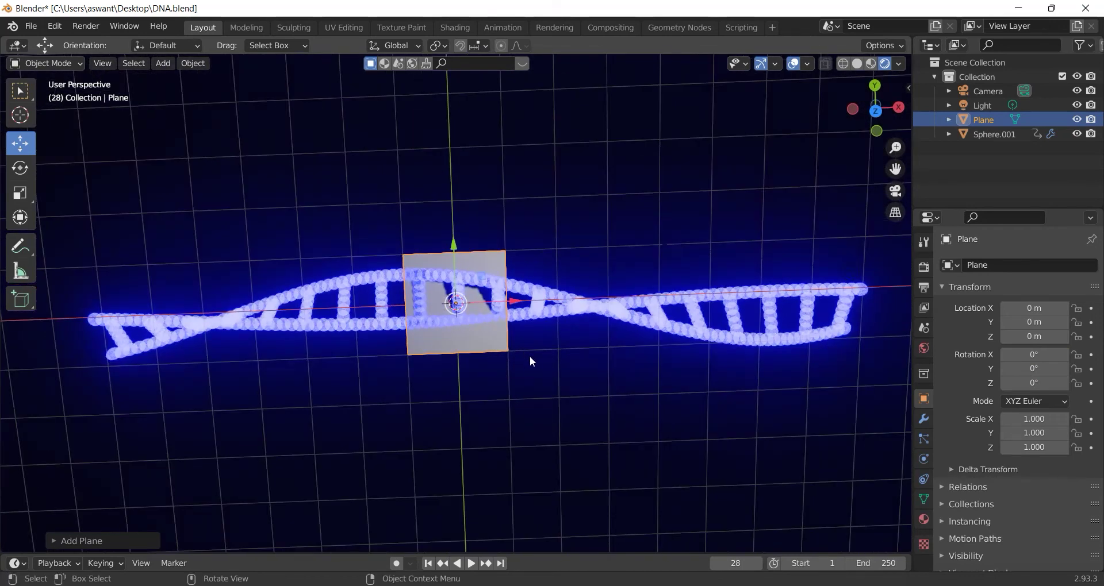
- Scale the plane to about 8.845 wide and squash its Y scale to 4.617
key("s")
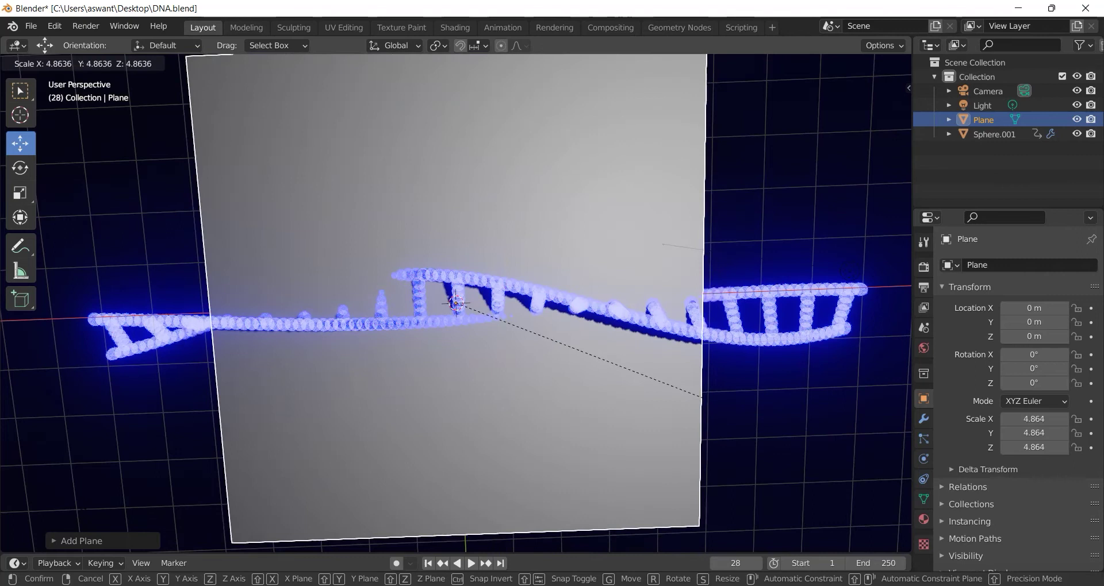
left_click(648, 384)
scroll(539, 337, "down", 2)
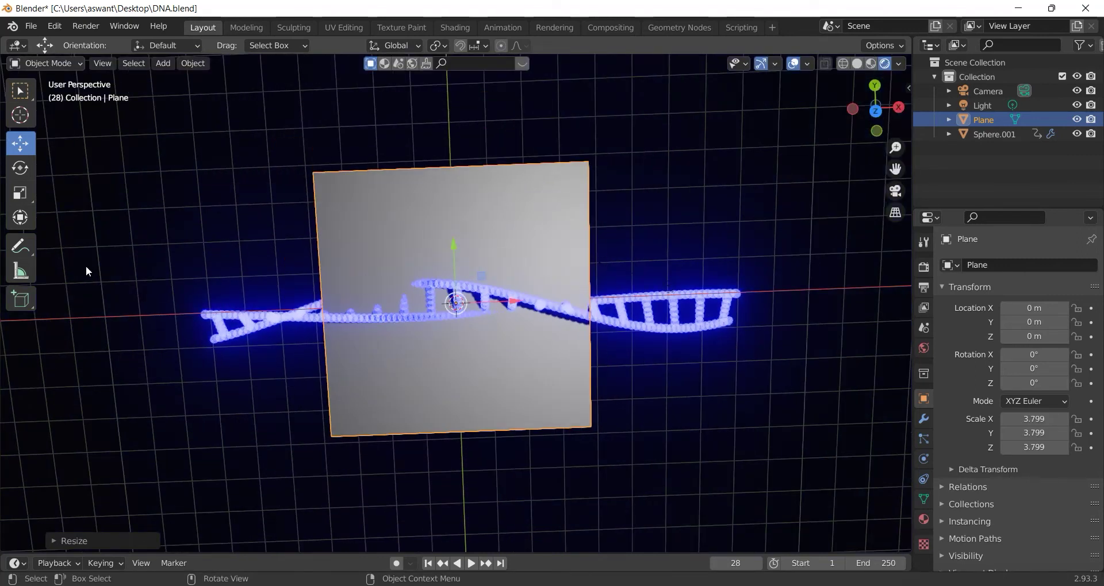
left_click(20, 192)
left_click_drag(517, 305, 576, 316)
scroll(470, 271, "down", 2)
left_click_drag(453, 245, 454, 272)
left_click(810, 300)
- Lower the ground plane below the helix to about Z −1.03 m
mouse_move(735, 366)
middle_mouse_down()
mouse_move(736, 322)
mouse_move(708, 233)
middle_mouse_up()
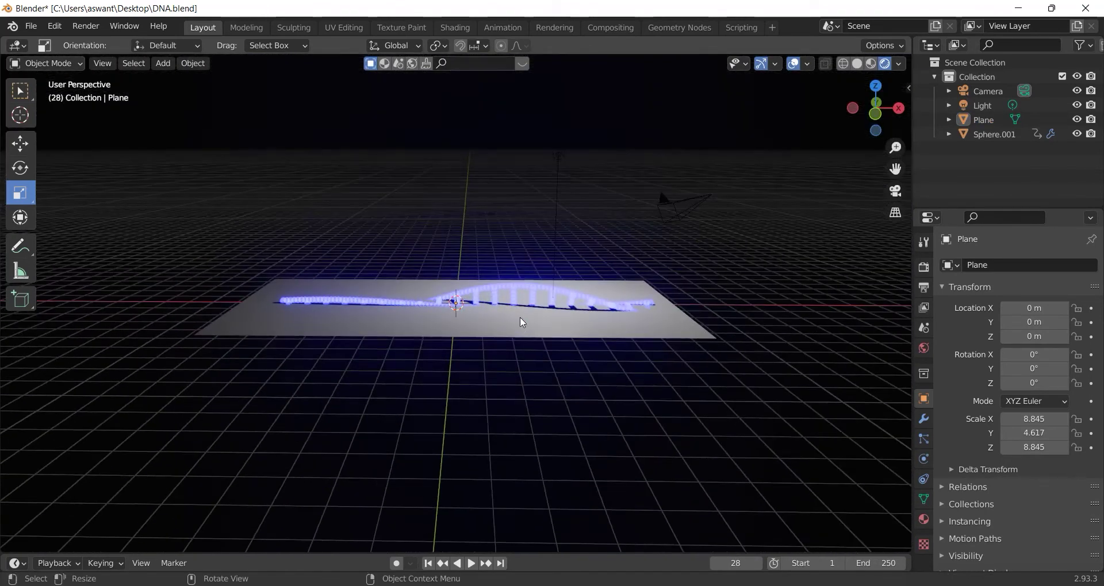
left_click(489, 292)
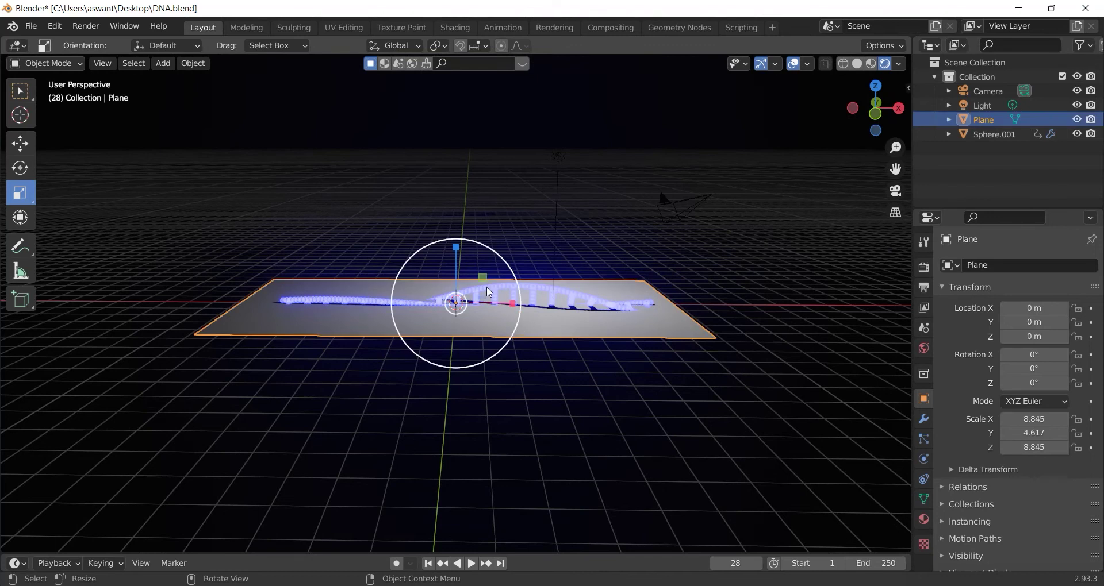
left_click(11, 152)
left_click_drag(450, 245, 450, 262)
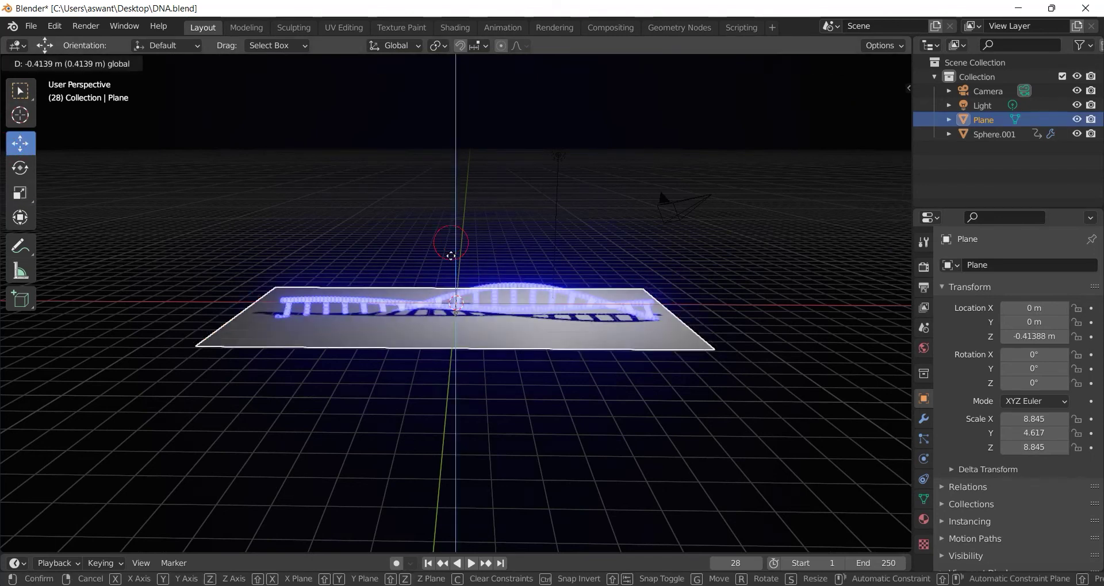
left_click(557, 155)
mouse_move(557, 155)
middle_mouse_down()
mouse_move(553, 280)
mouse_move(509, 285)
middle_mouse_up()
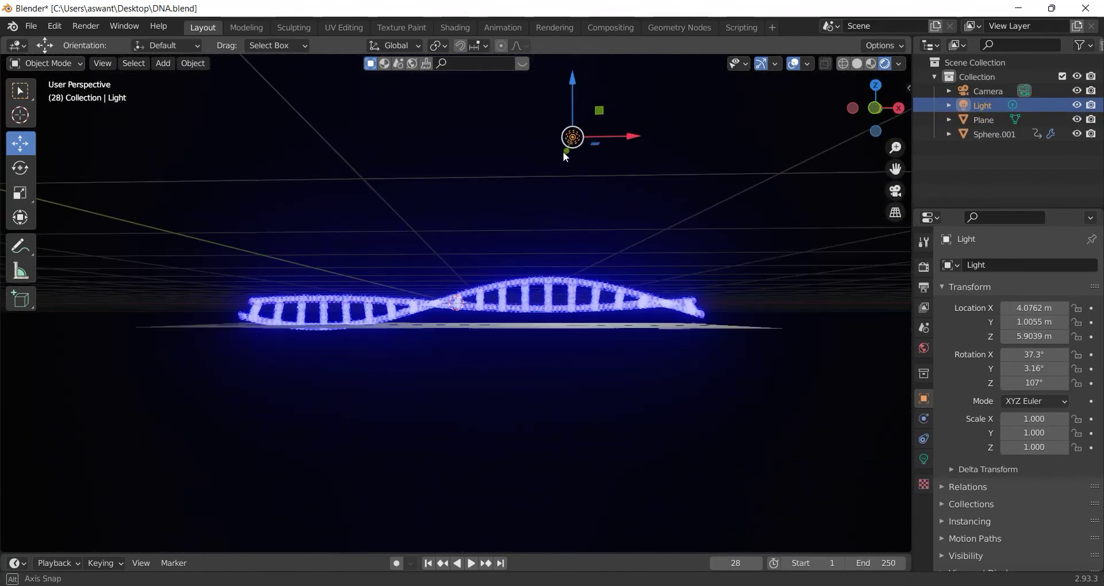
left_click(514, 330)
left_click_drag(456, 270, 457, 276)
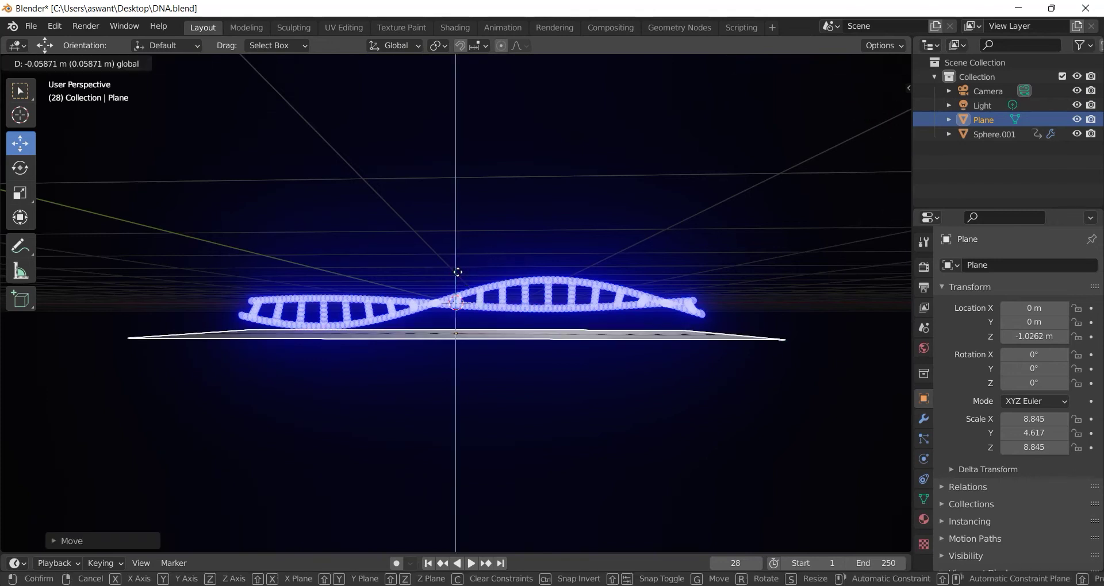
mouse_move(522, 143)
middle_mouse_down()
mouse_move(543, 352)
mouse_move(516, 302)
middle_mouse_up()
scroll(540, 312, "up", 2)
left_click(528, 281)
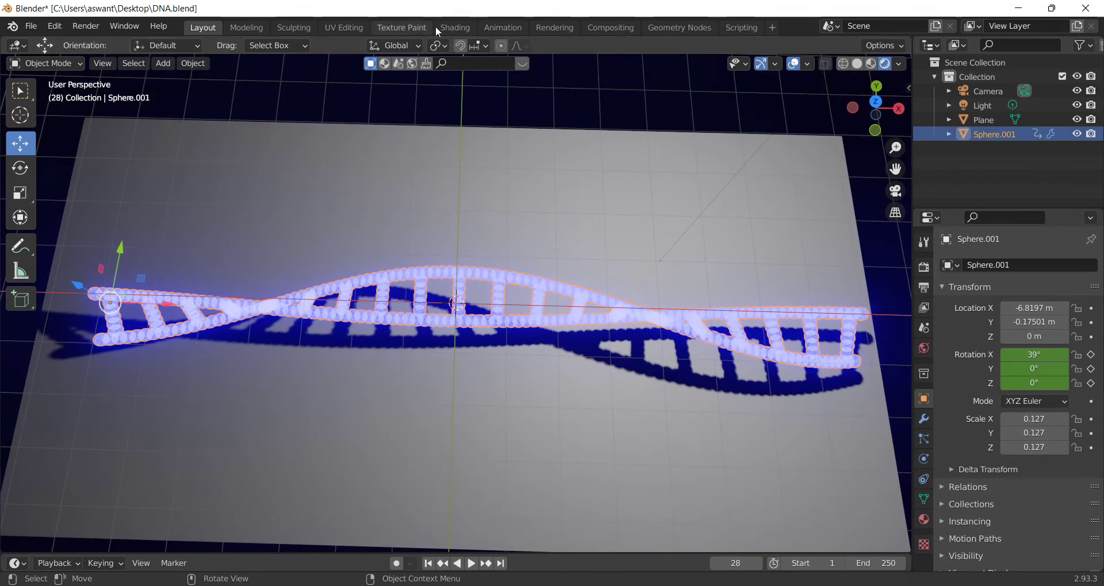
- In the Shading workspace, give the ground plane a new material
left_click(455, 27)
scroll(598, 461, "down", 3)
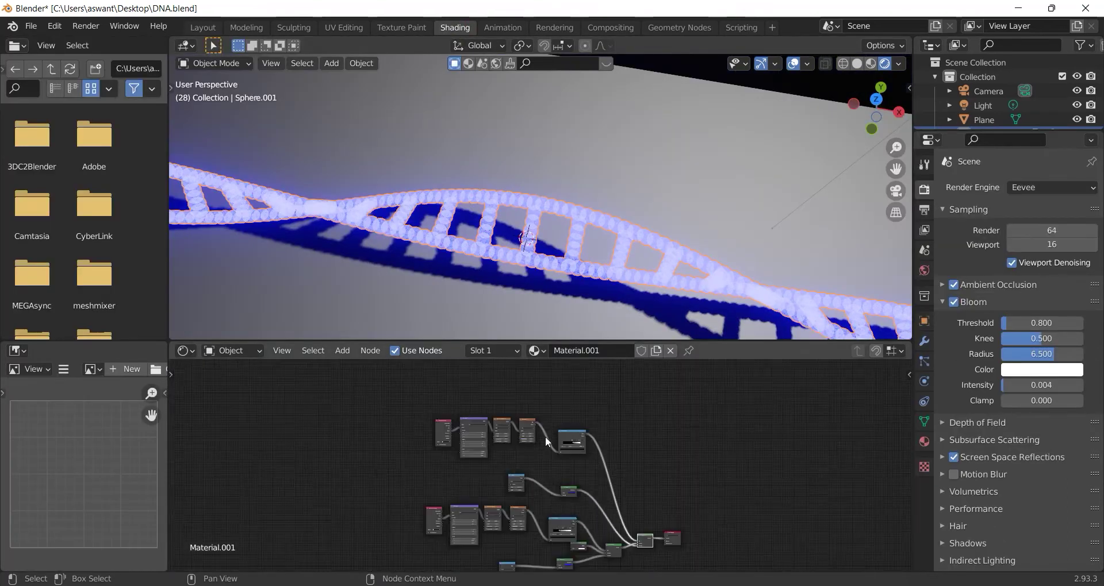
scroll(545, 436, "down", 1)
scroll(645, 475, "up", 1)
scroll(593, 442, "up", 1)
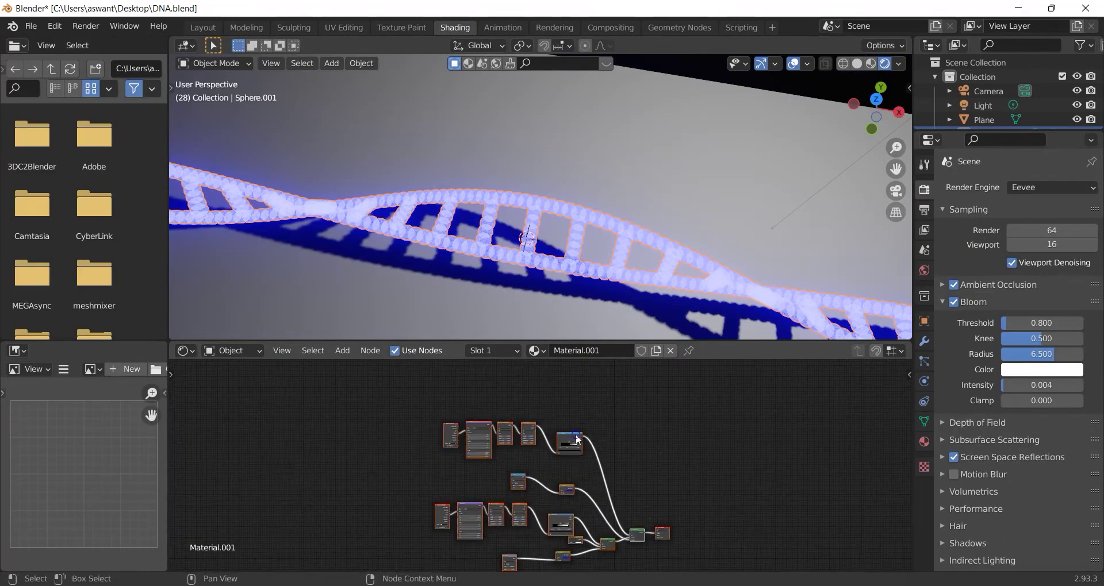
right_click(578, 439)
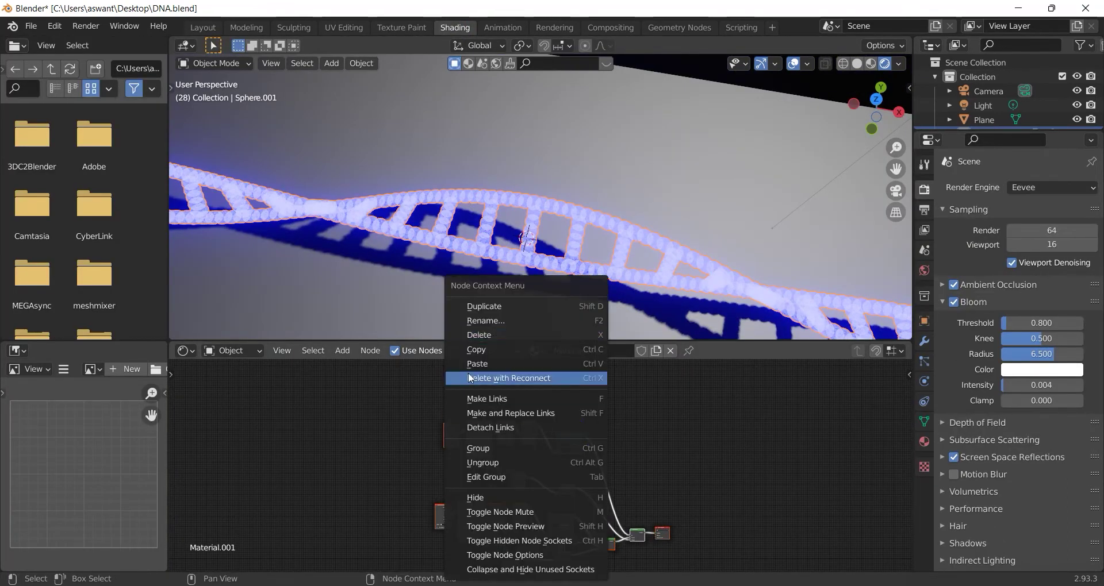
left_click(646, 132)
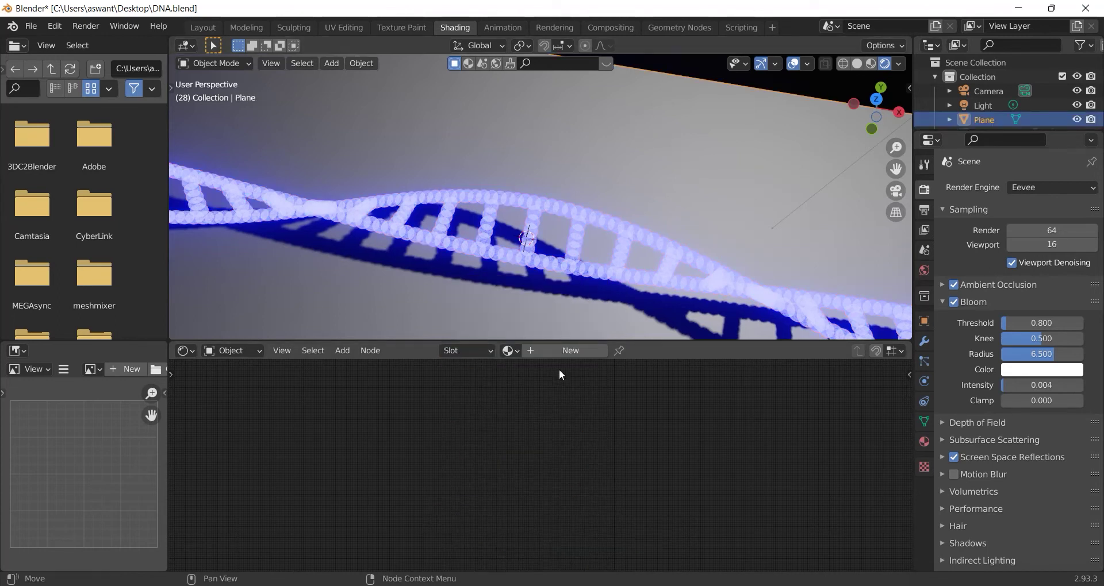
left_click(566, 353)
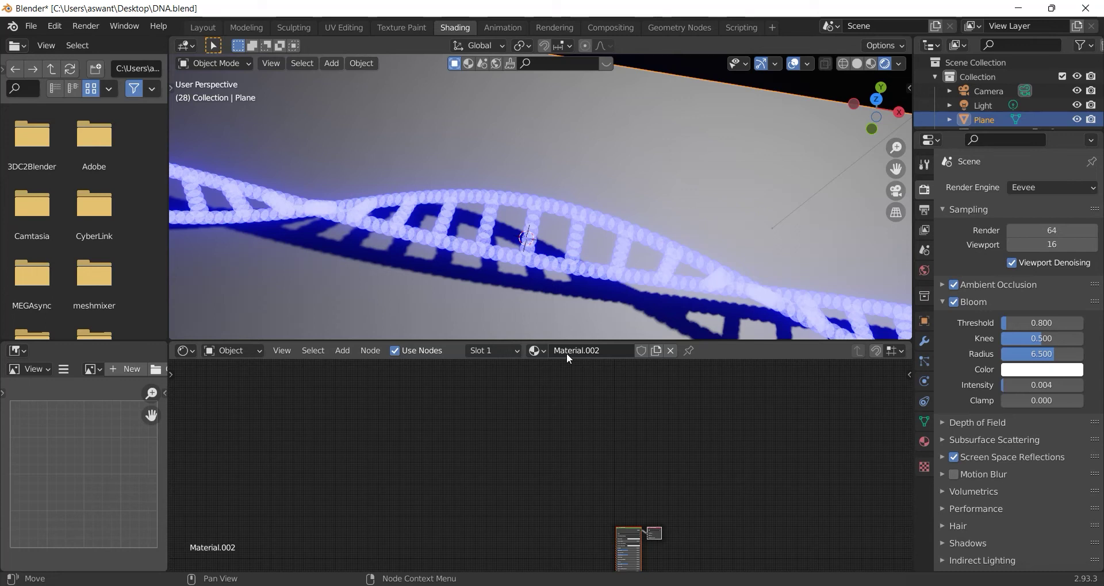
- Delete the new material's default shader nodes
scroll(684, 522, "up", 2)
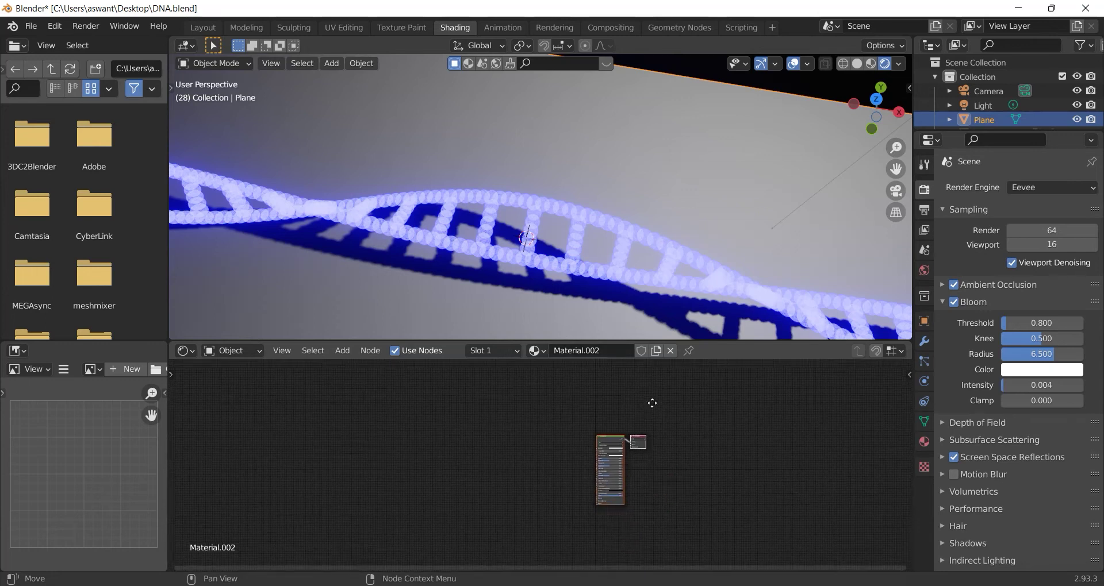
middle_click_drag(684, 522, 640, 413)
key("Delete")
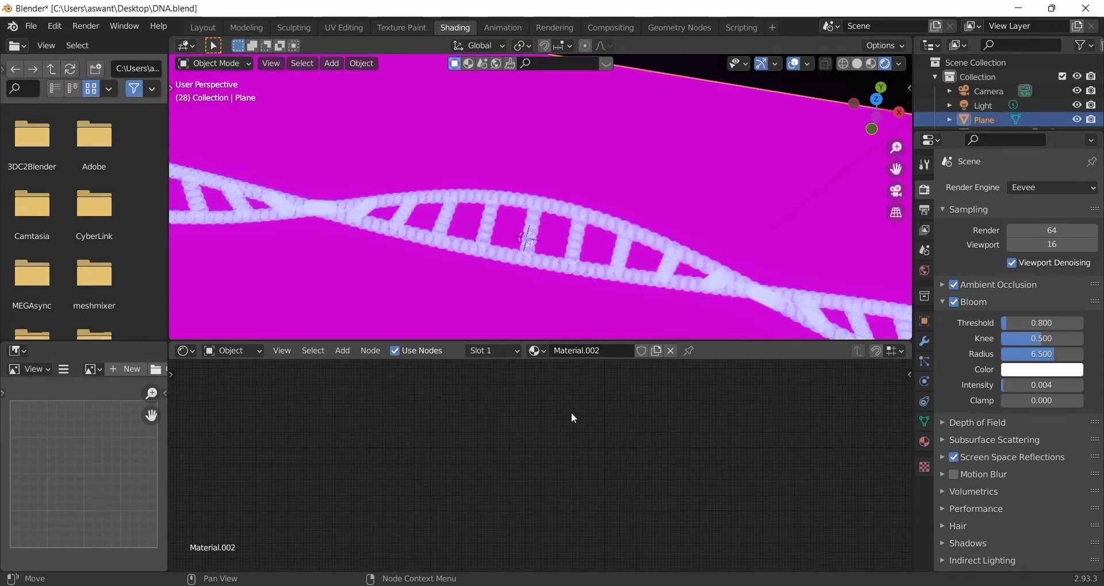
right_click(480, 415)
left_click(439, 405)
- Copy the DNA helix's glow shader nodes and paste them into the plane's Material.002
left_click(474, 250)
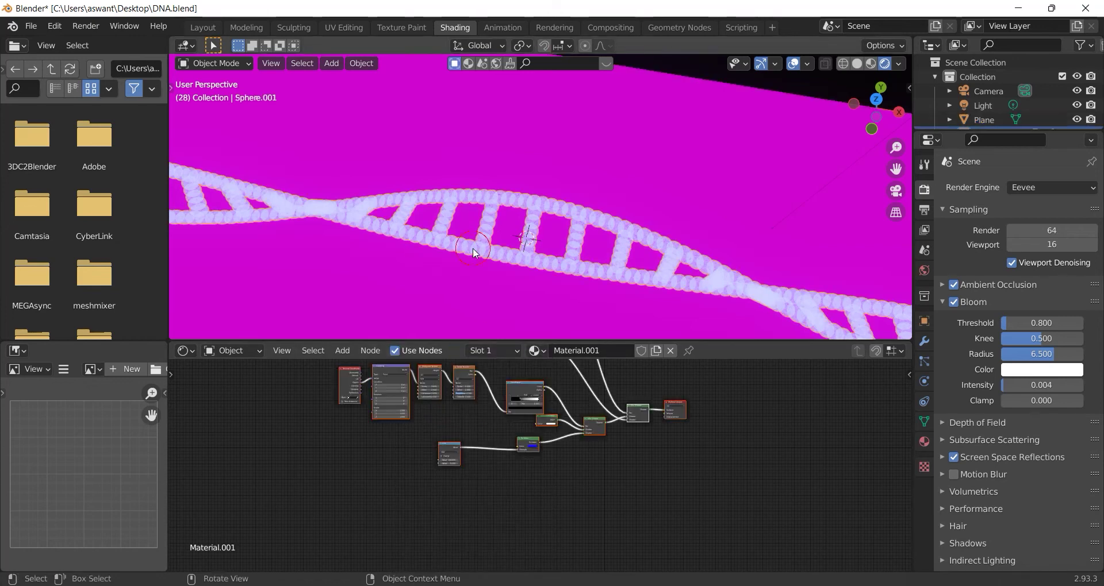
scroll(539, 457, "down", 2)
scroll(539, 457, "down", 2)
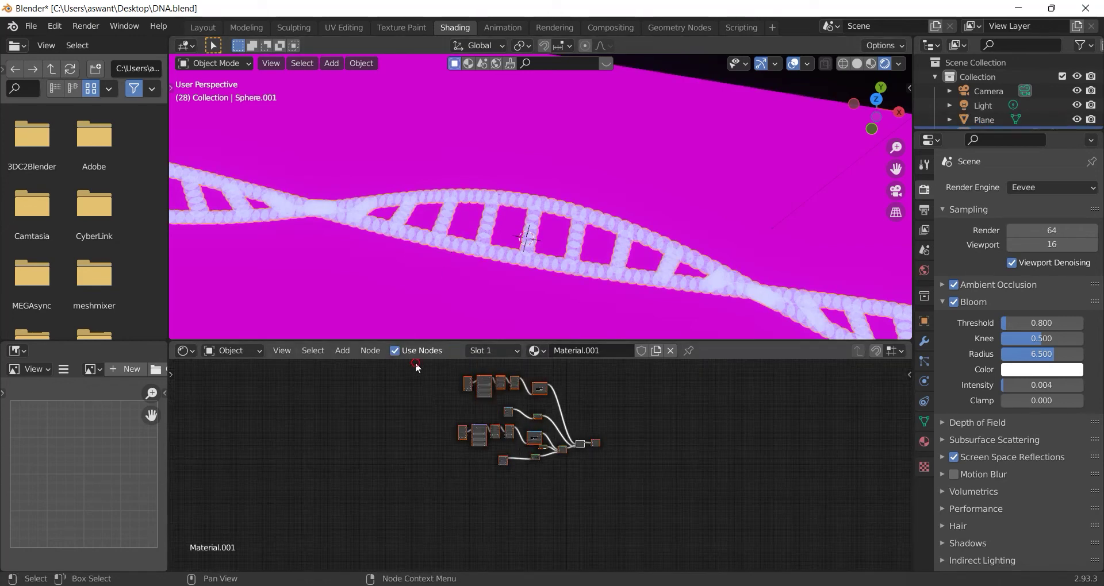
right_click(608, 429)
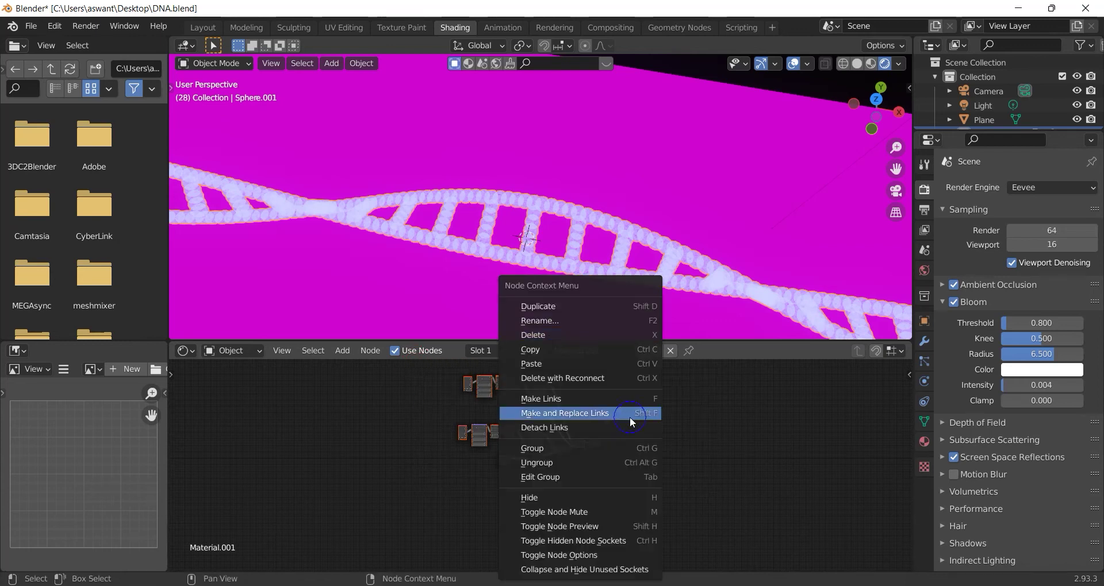
left_click(529, 350)
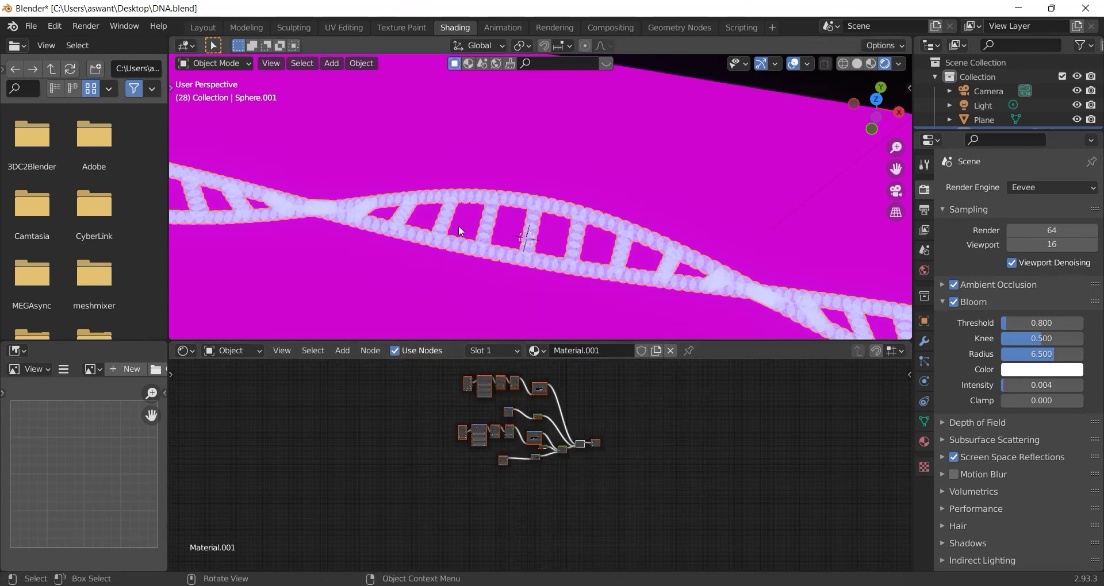
left_click(503, 158)
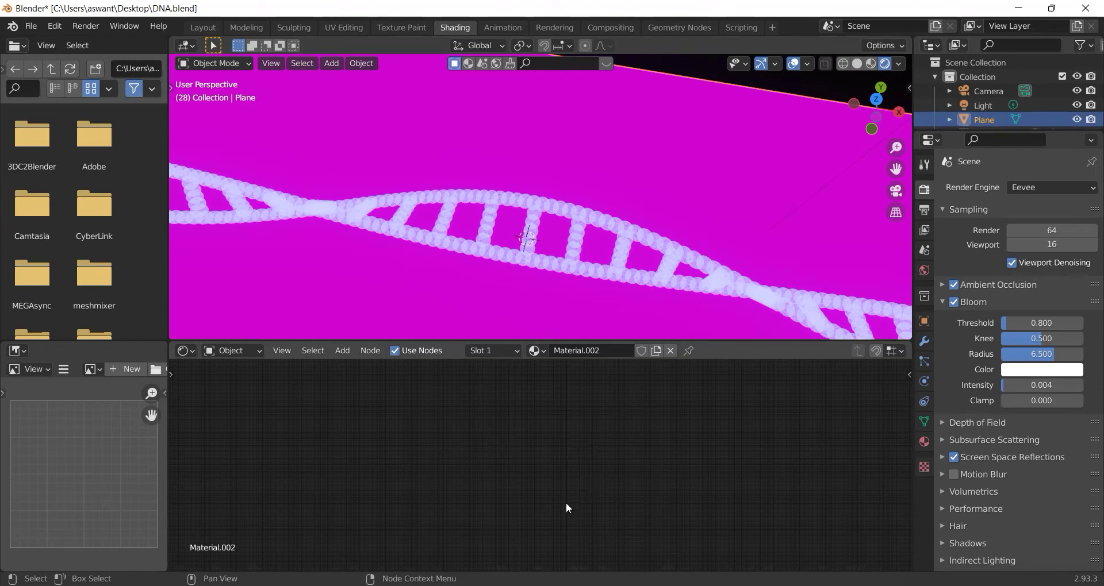
right_click(600, 446)
left_click(575, 432)
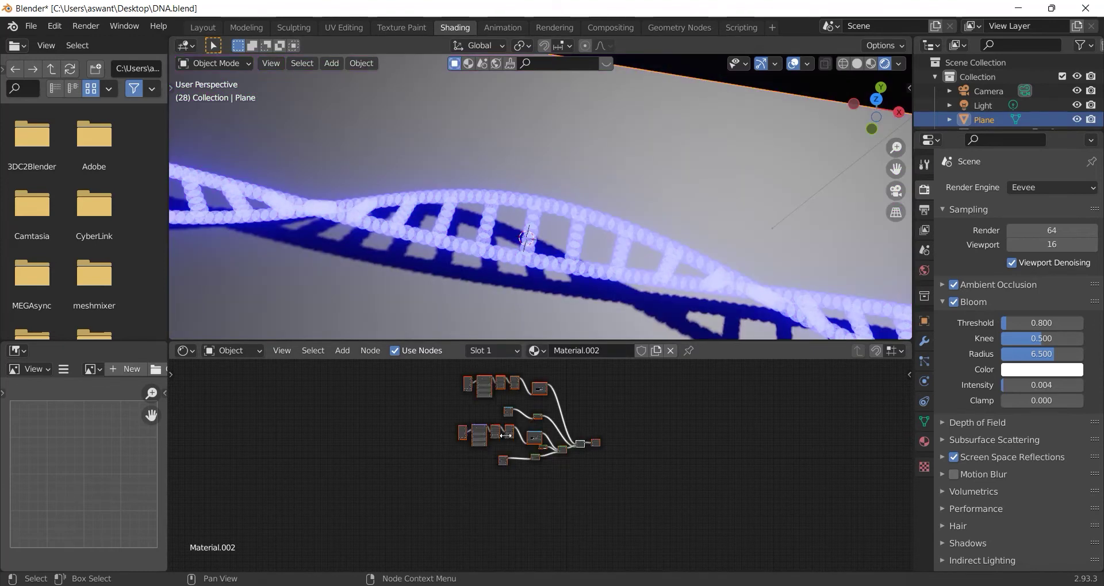
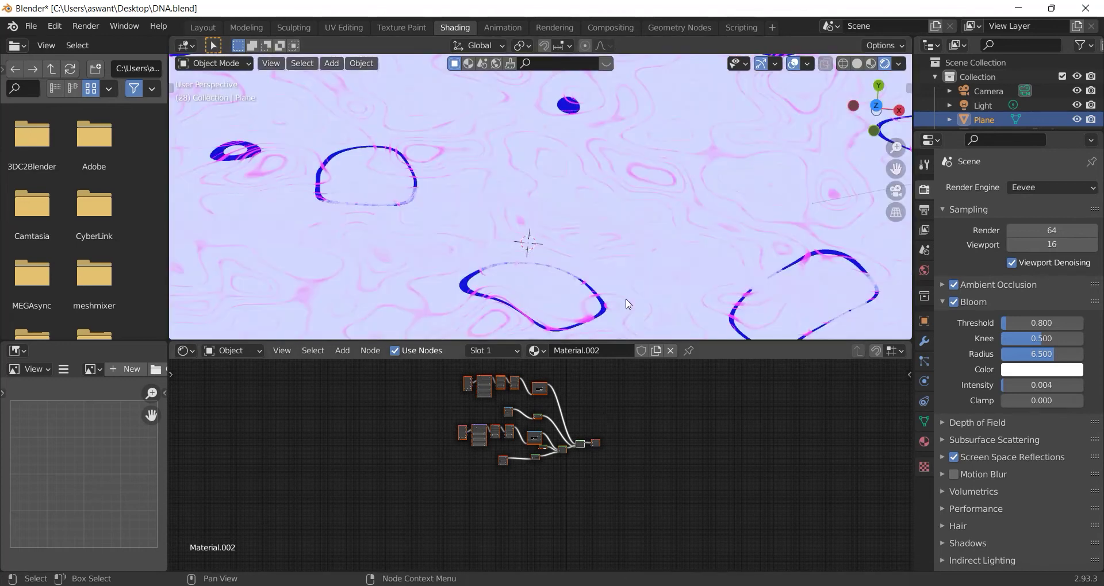
- Delete the first Musgrave Texture and link Mapping Vector directly into its Noise Texture
scroll(619, 405, "up", 2)
middle_click_drag(620, 405, 634, 499)
scroll(635, 499, "up", 2)
scroll(635, 498, "up", 2)
scroll(634, 499, "up", 2)
scroll(529, 467, "up", 2)
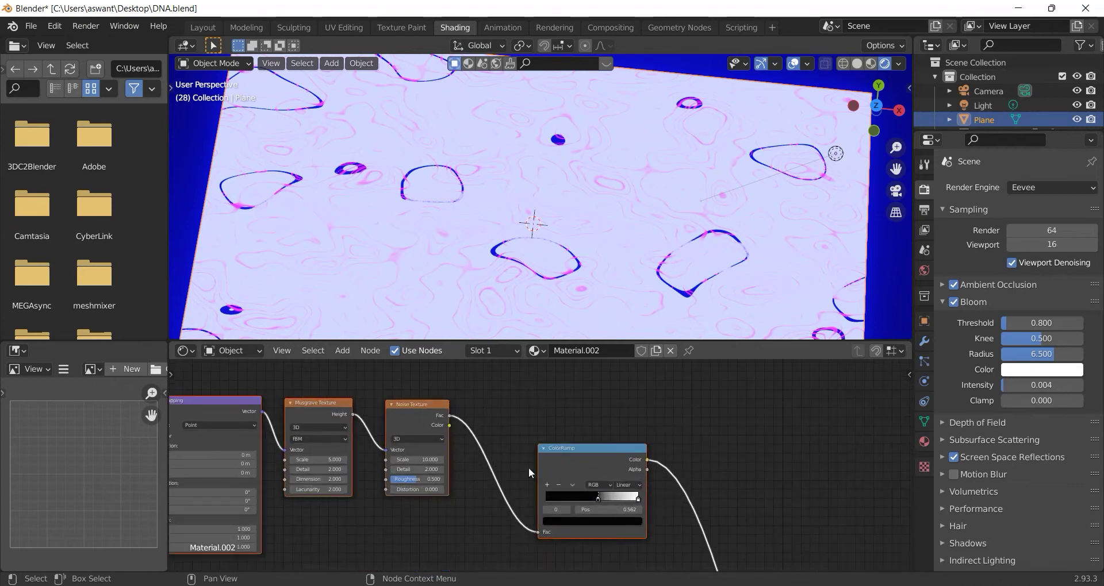
right_click(311, 404)
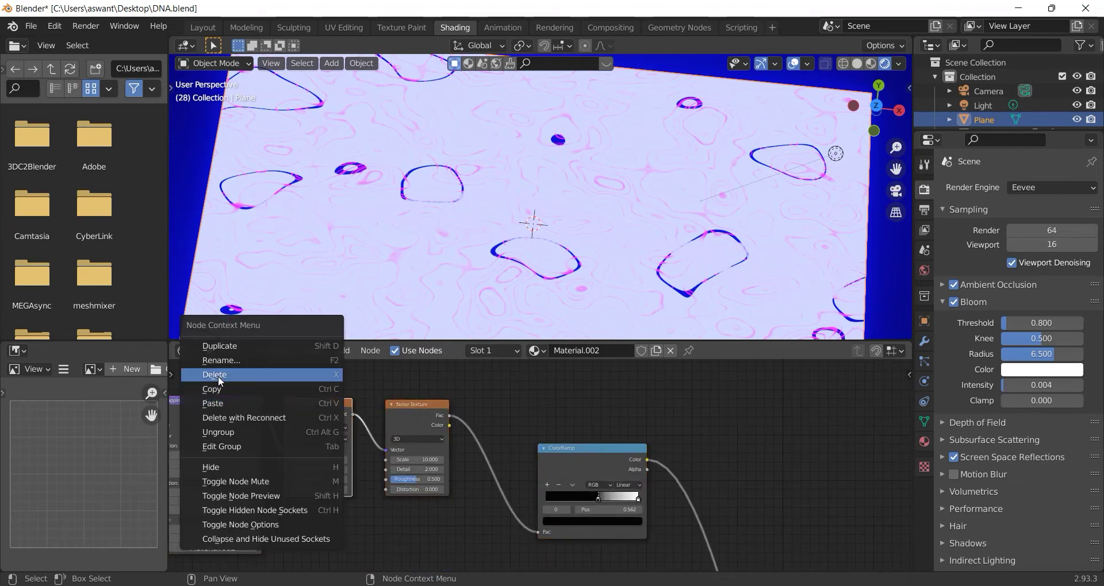
left_click(305, 415)
middle_click_drag(305, 415, 427, 476)
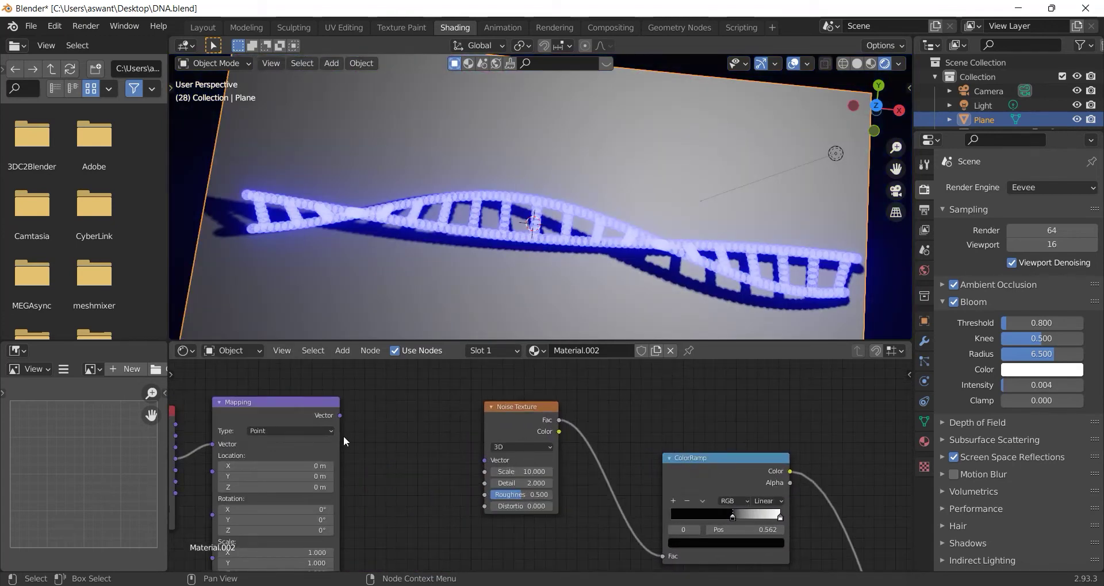
left_click_drag(335, 416, 405, 461)
left_click_drag(497, 464, 485, 460)
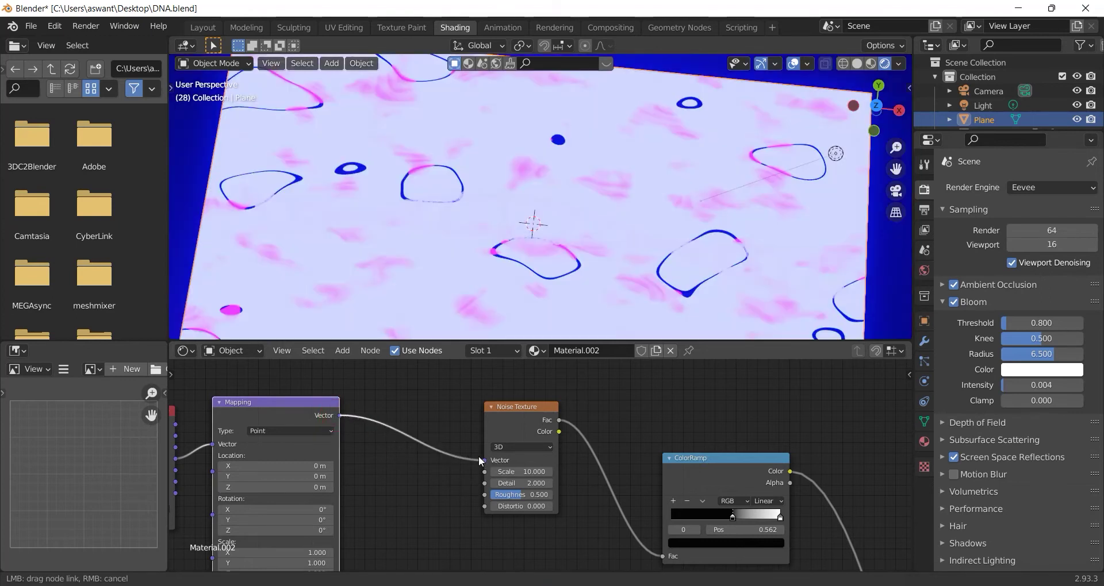
- Delete the second Musgrave Texture and wire Mapping Vector into the lower Noise Texture
scroll(450, 519, "down", 2)
middle_click_drag(478, 530, 501, 424)
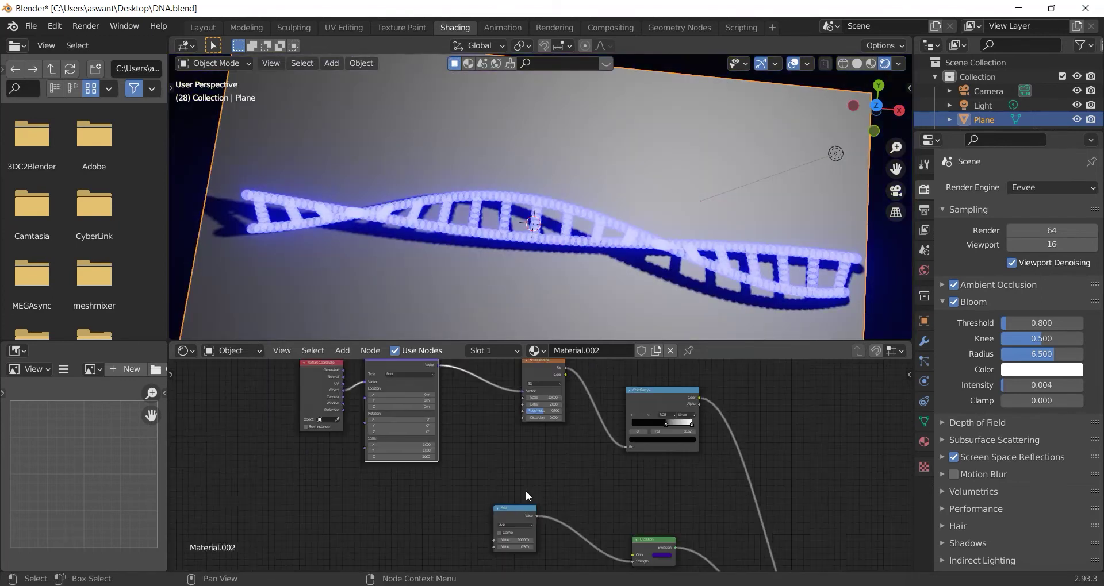
middle_click_drag(526, 493, 563, 430)
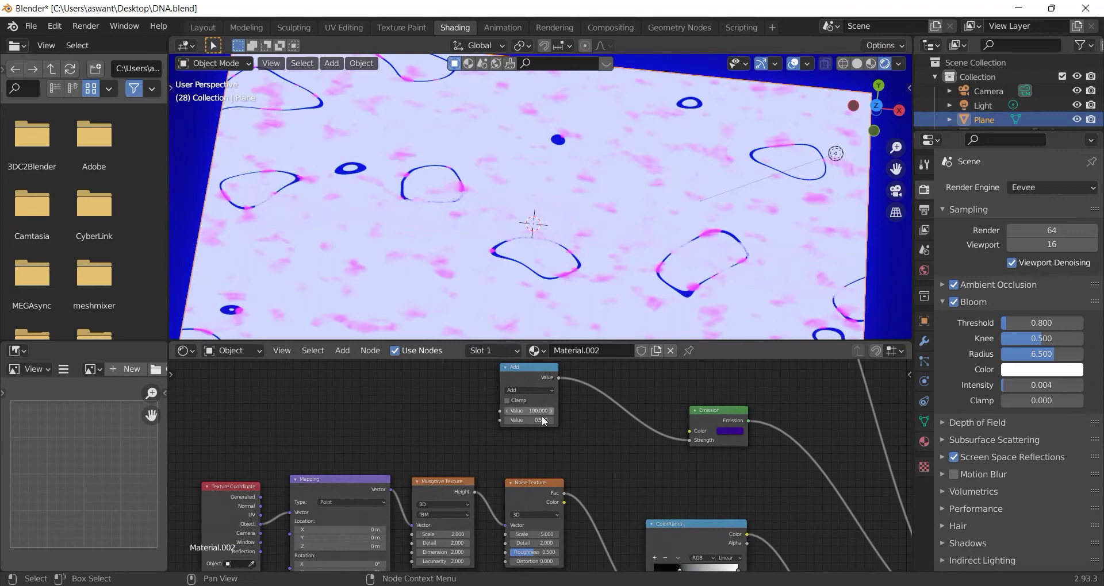
scroll(523, 433, "up", 2)
middle_click_drag(493, 469, 560, 452)
scroll(539, 466, "up", 1)
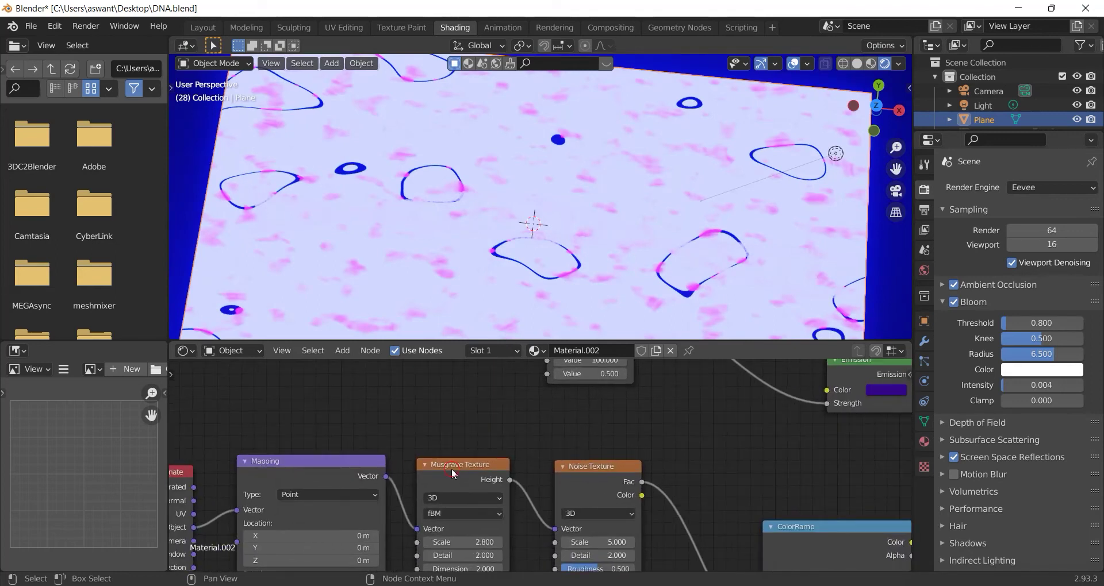
right_click(450, 468)
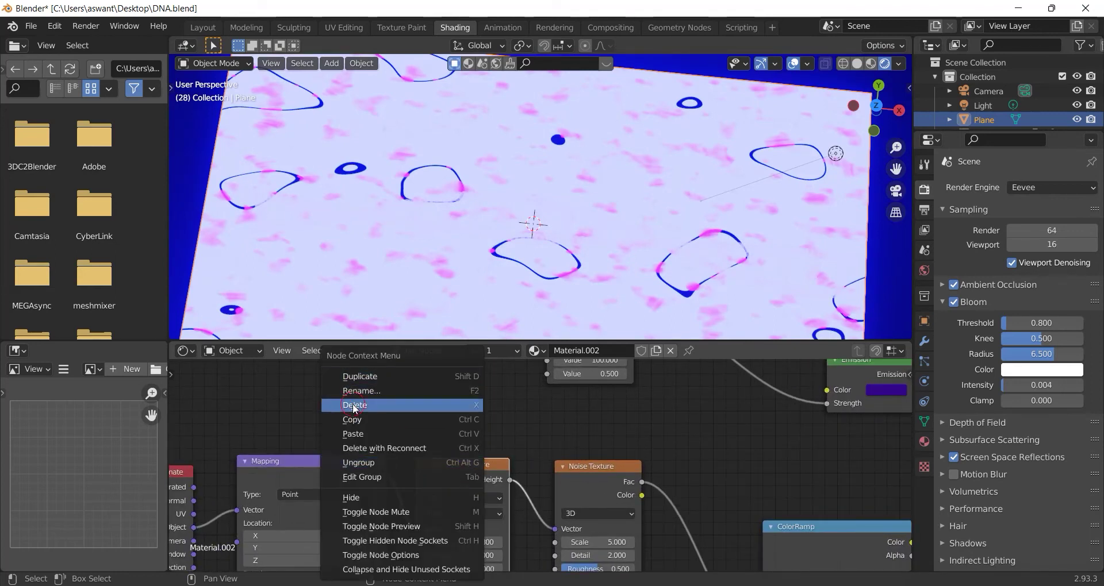
left_click(355, 406)
left_click_drag(387, 477, 554, 530)
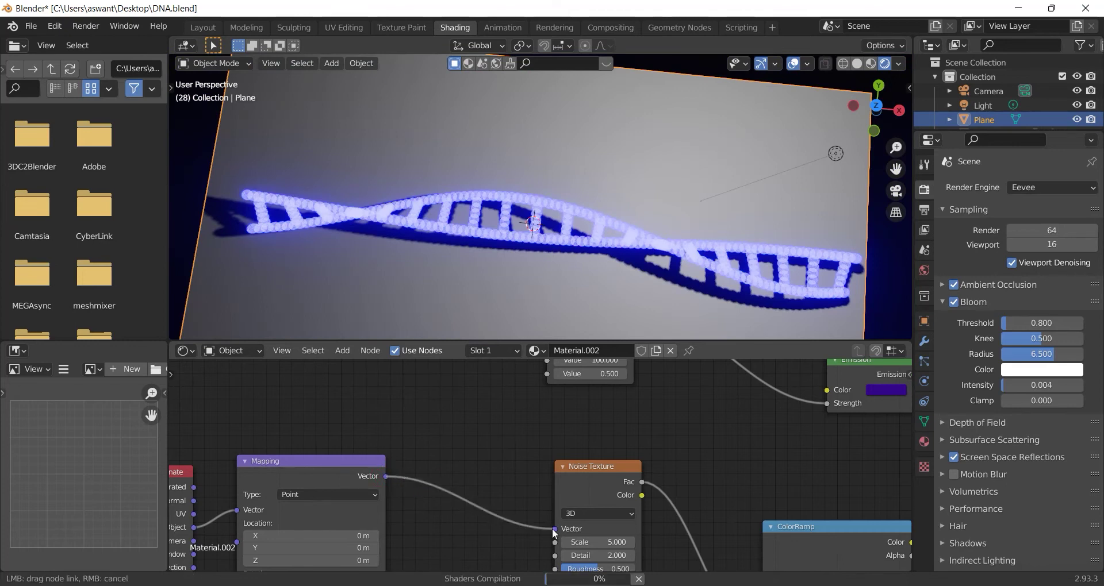
scroll(521, 447, "down", 1)
scroll(494, 436, "down", 1)
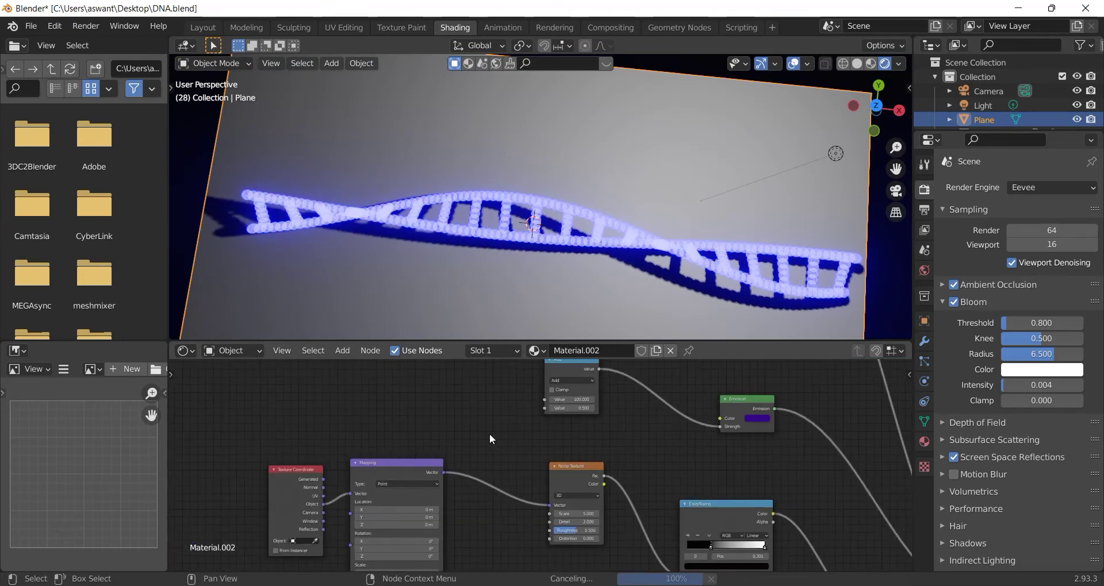
scroll(492, 442, "down", 1)
scroll(495, 461, "down", 1)
scroll(509, 445, "down", 1)
scroll(541, 468, "up", 1)
scroll(540, 467, "up", 1)
scroll(527, 466, "up", 1)
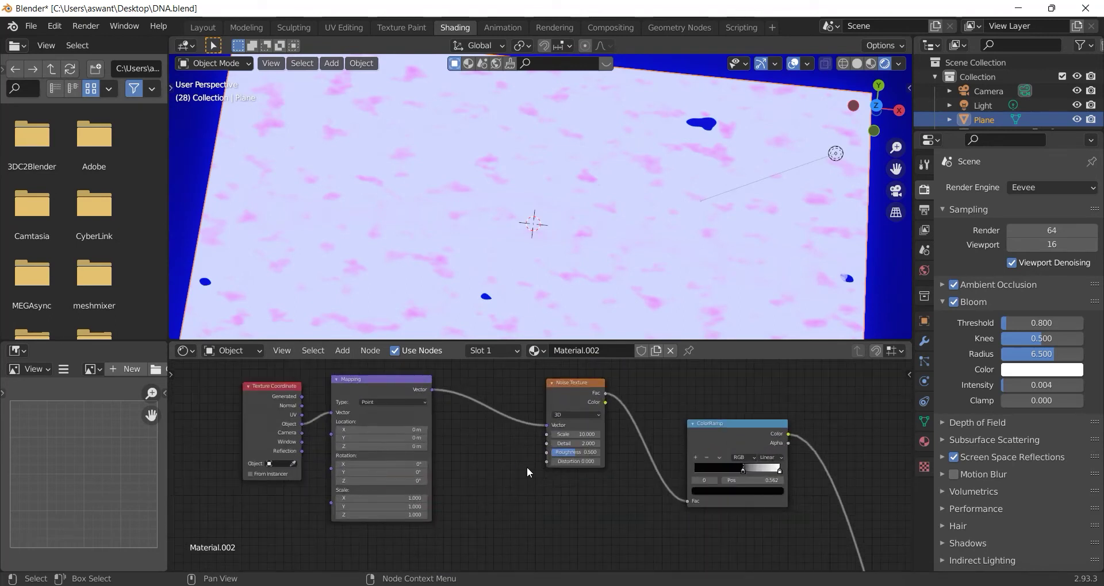
scroll(502, 505, "up", 1)
scroll(502, 505, "up", 2)
- Raise the first Noise Texture's Scale and shift its ColorRamp stop left
mouse_move(519, 510)
left_mouse_down()
mouse_move(570, 510)
mouse_move(569, 522)
mouse_move(526, 523)
left_mouse_up()
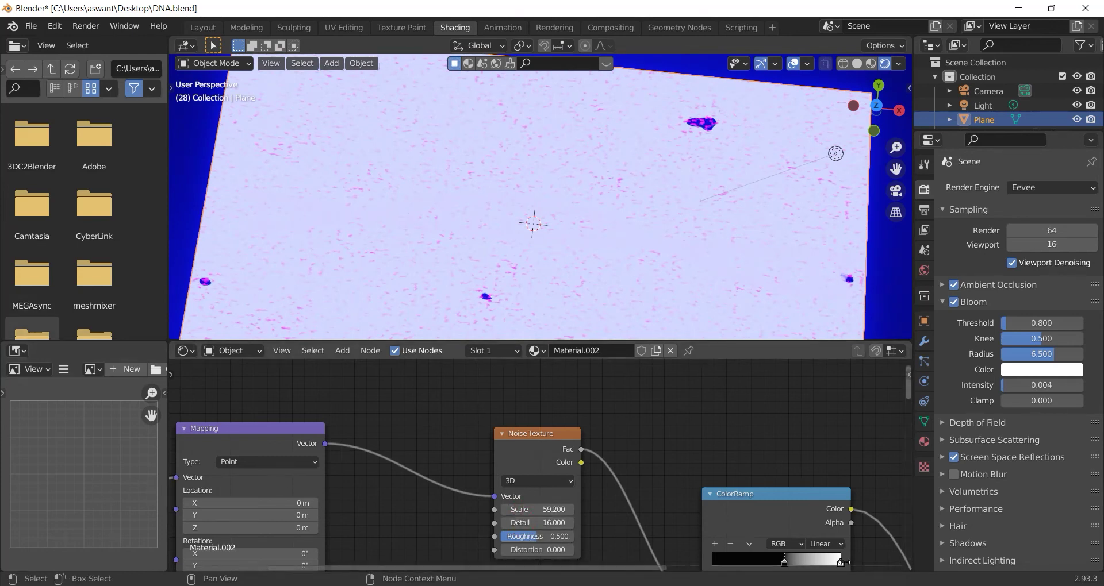
scroll(813, 506, "down", 1)
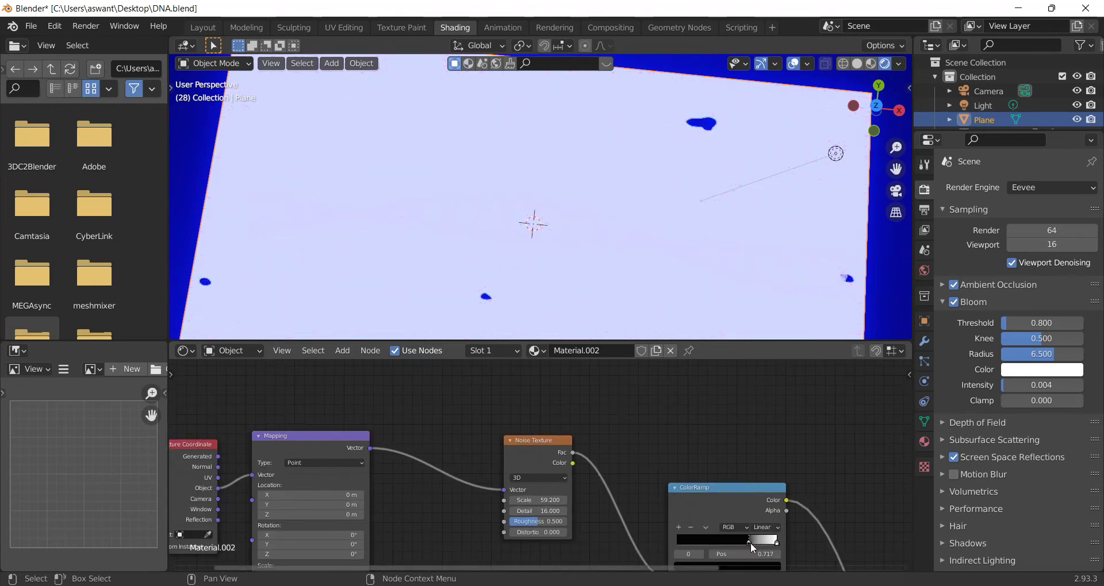
left_click_drag(739, 542, 729, 542)
scroll(634, 506, "down", 1)
scroll(634, 506, "down", 1)
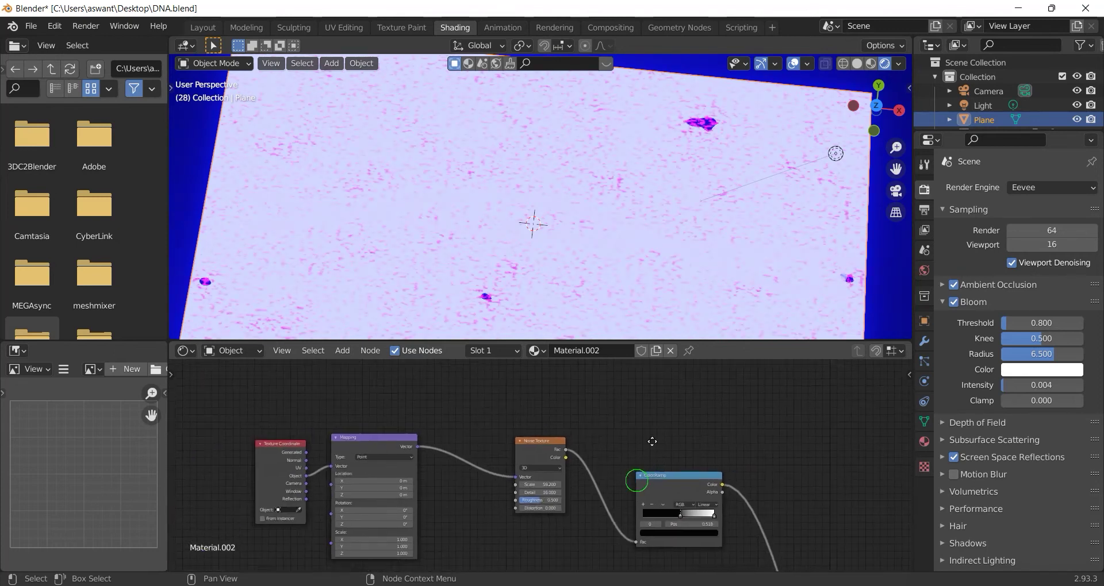
- Set the second Noise Texture to Scale 113.6 and Detail 15.8
middle_click_drag(635, 506, 635, 385)
scroll(593, 426, "up", 1)
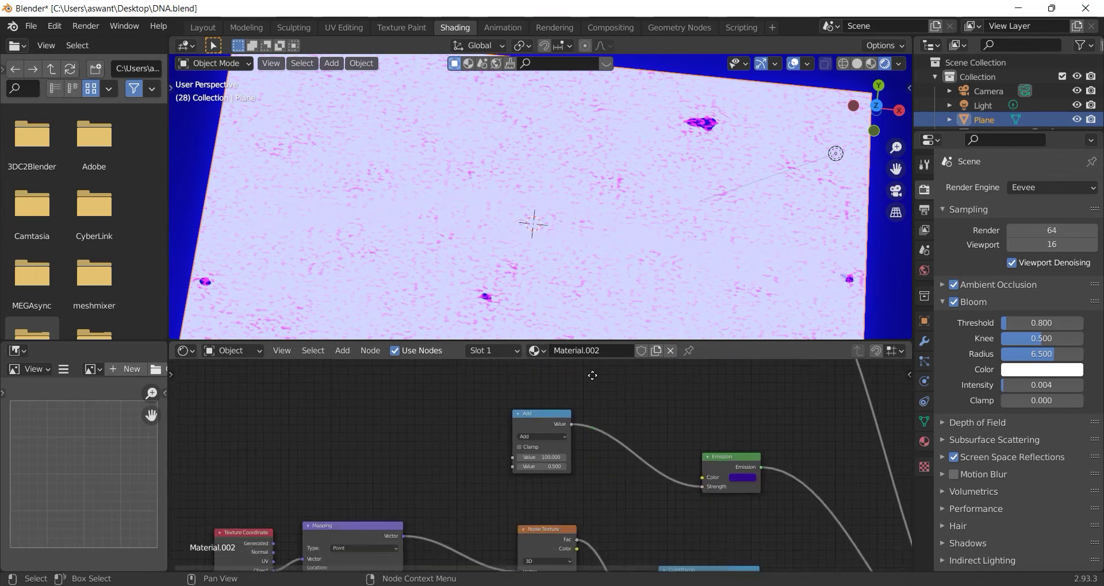
middle_click_drag(593, 426, 585, 369)
scroll(520, 484, "up", 1)
left_click_drag(538, 546, 572, 546)
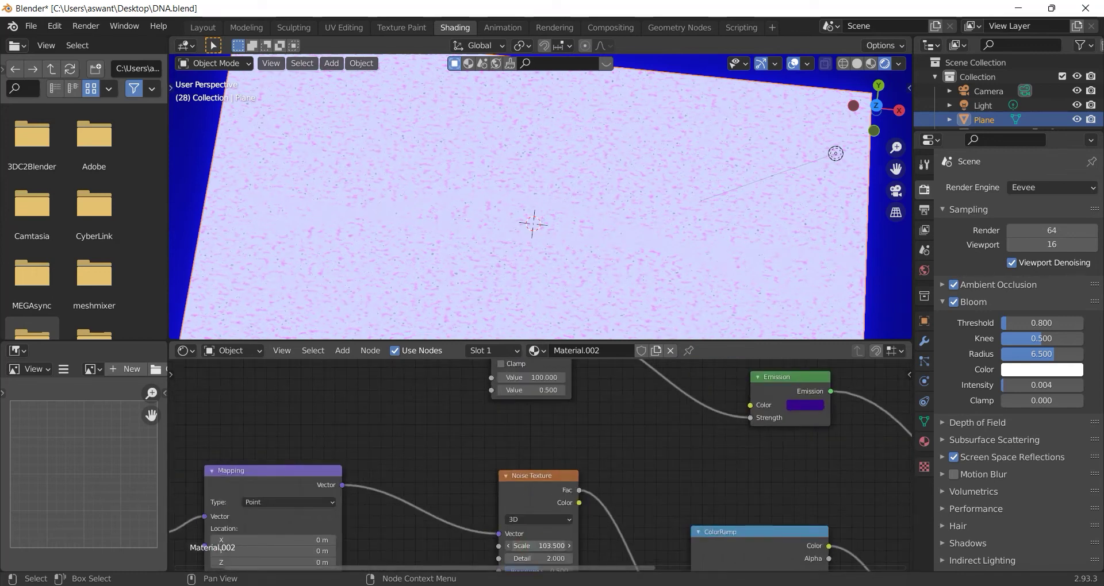
middle_click_drag(552, 544, 585, 440)
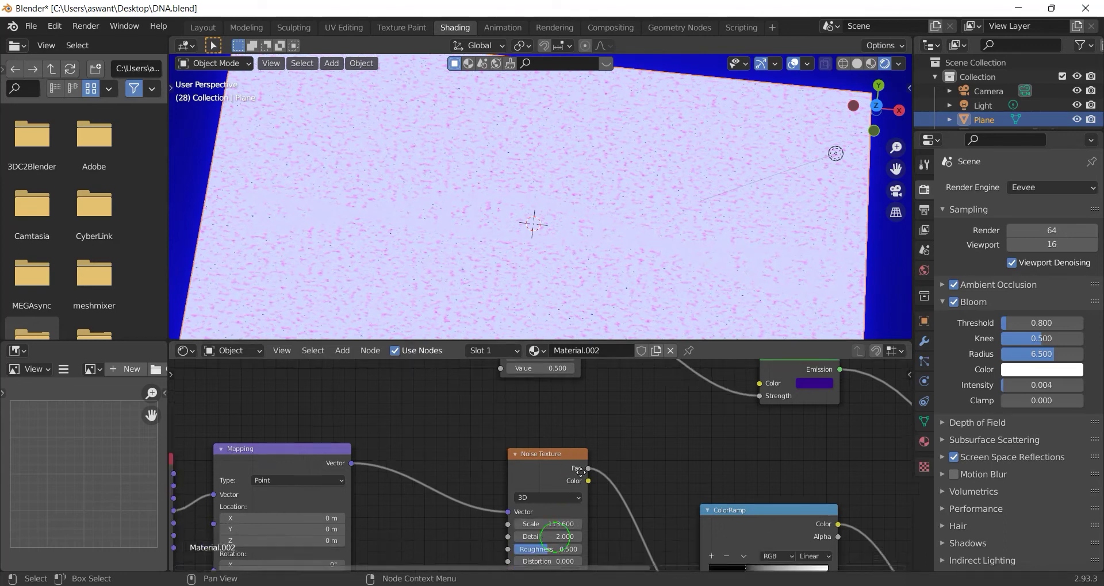
scroll(584, 440, "up", 1)
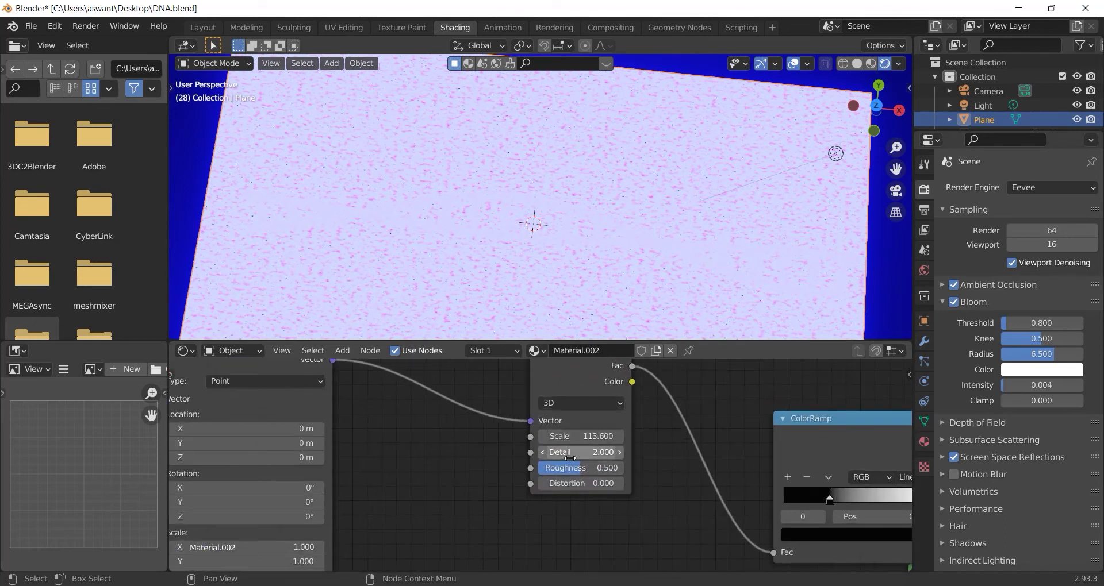
type("16.000")
left_click_drag(581, 453, 575, 452)
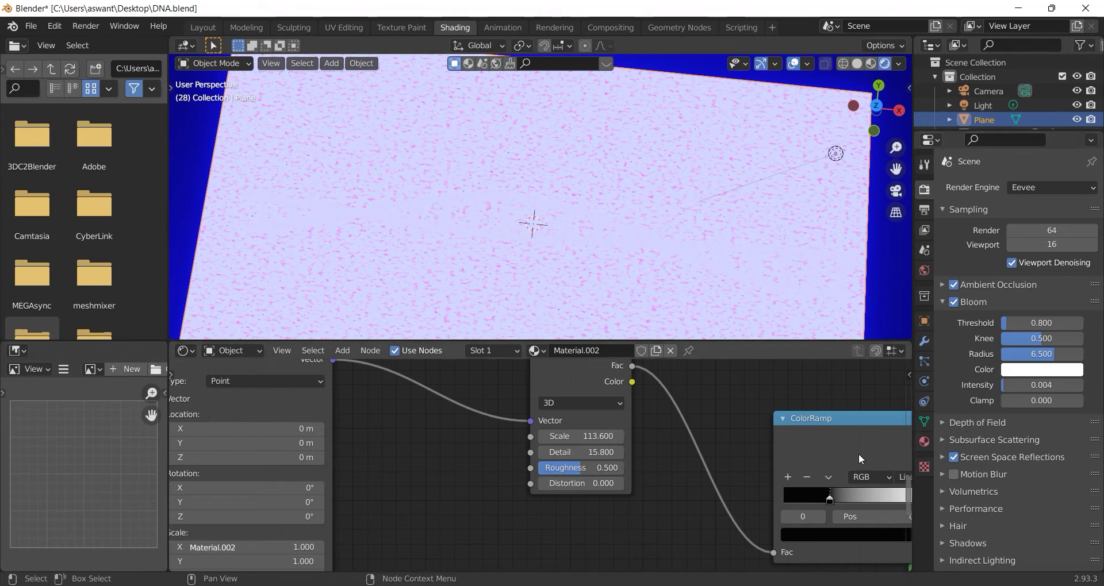
- Push the ColorRamp black stop right to increase the noise contrast
left_click_drag(830, 499, 891, 501)
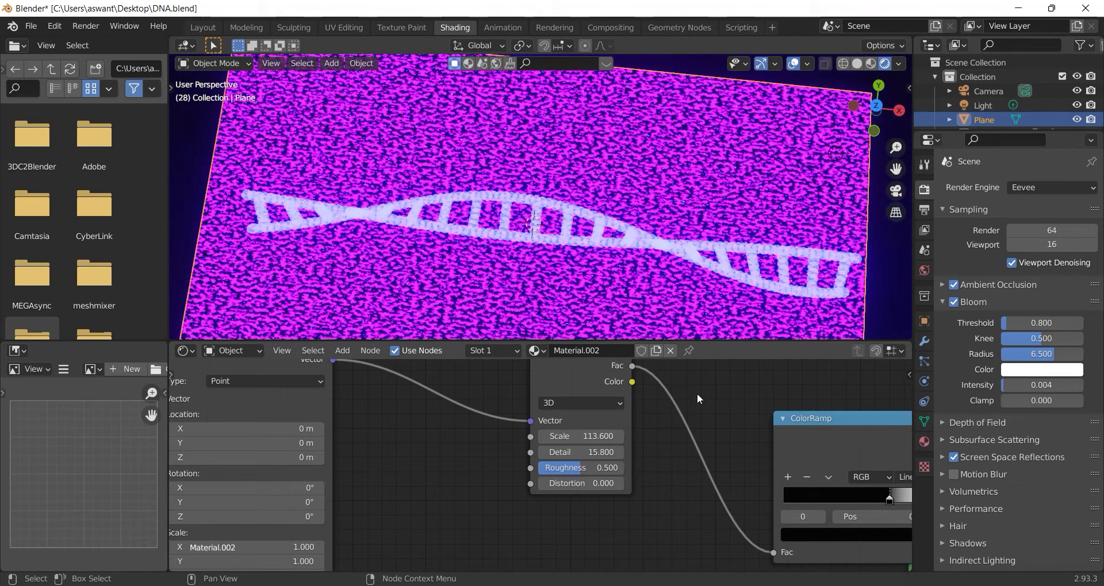
middle_click_drag(700, 429, 513, 397)
left_click_drag(706, 471, 692, 470)
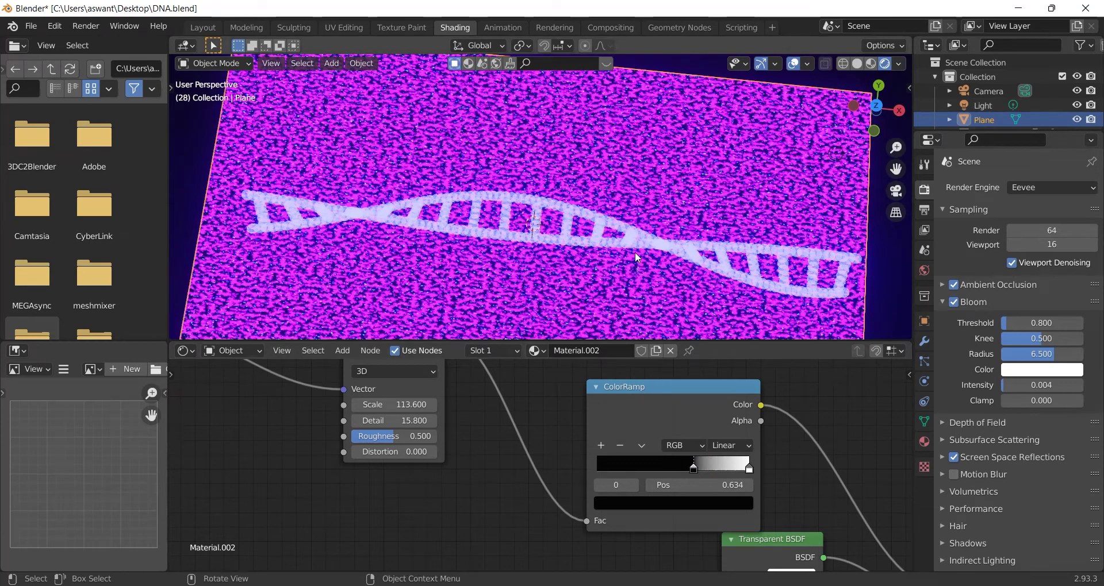
scroll(635, 252, "down", 2)
middle_click_drag(512, 456, 506, 511)
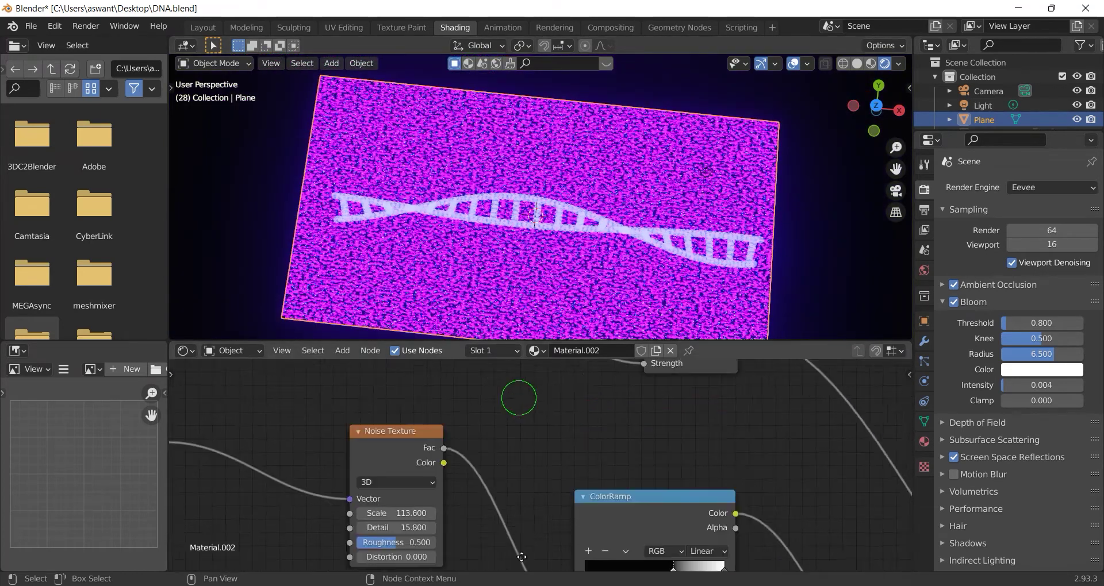
scroll(505, 512, "down", 2)
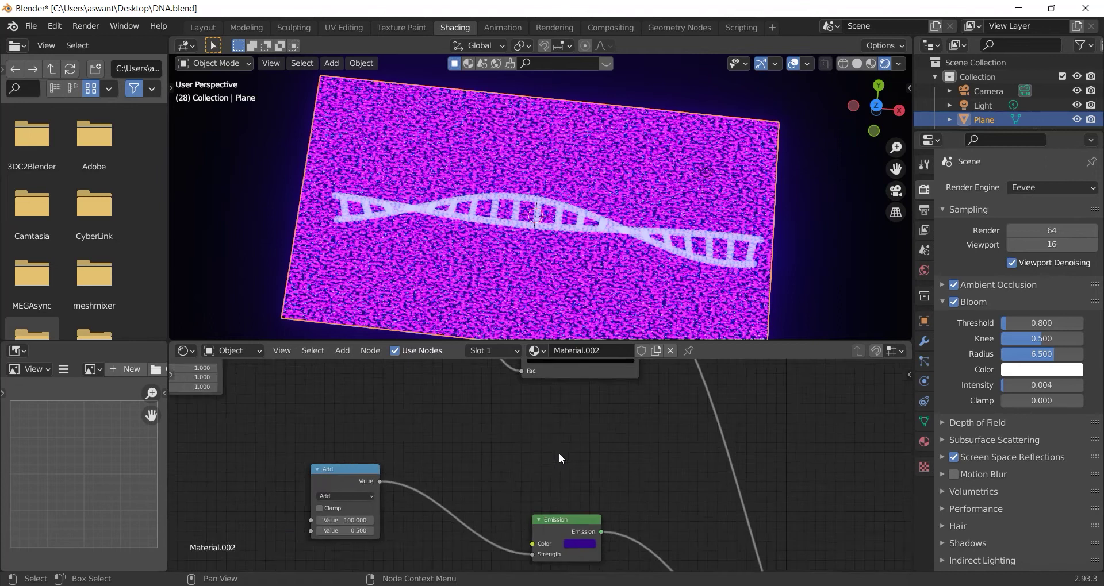
scroll(559, 453, "down", 2)
left_click_drag(550, 447, 566, 450)
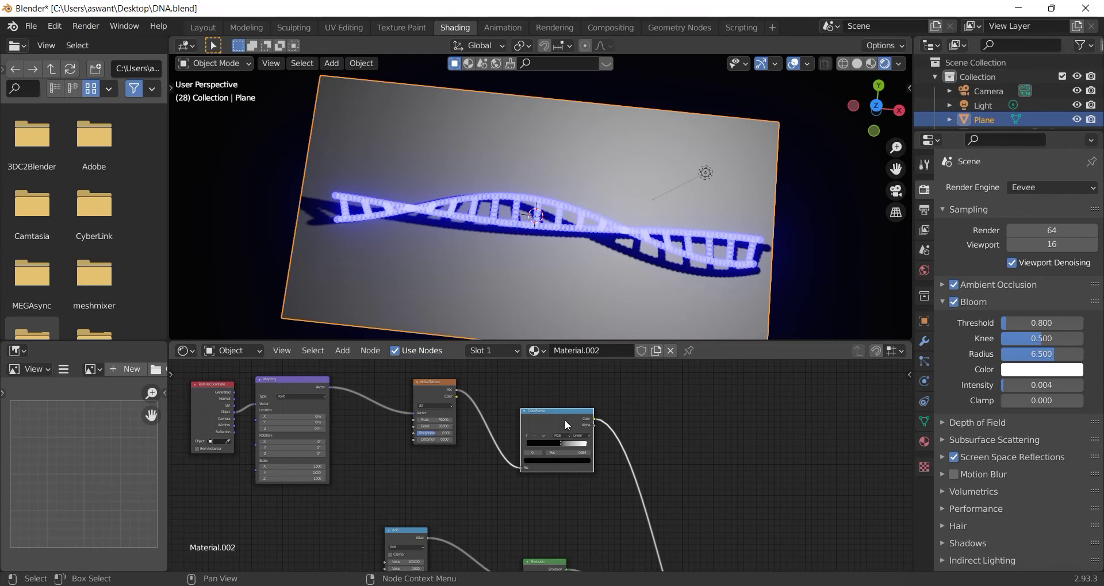
- Undo the last tweak and slide the ColorRamp stops right to thin the noise into sparse blue stars
key("ctrl+z")
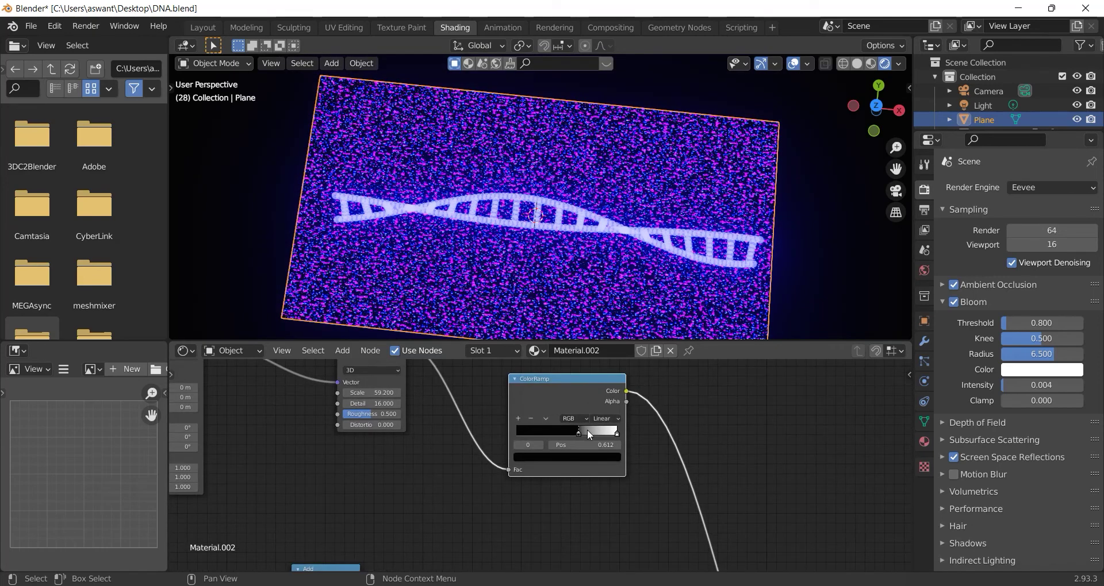
left_click_drag(579, 433, 603, 443)
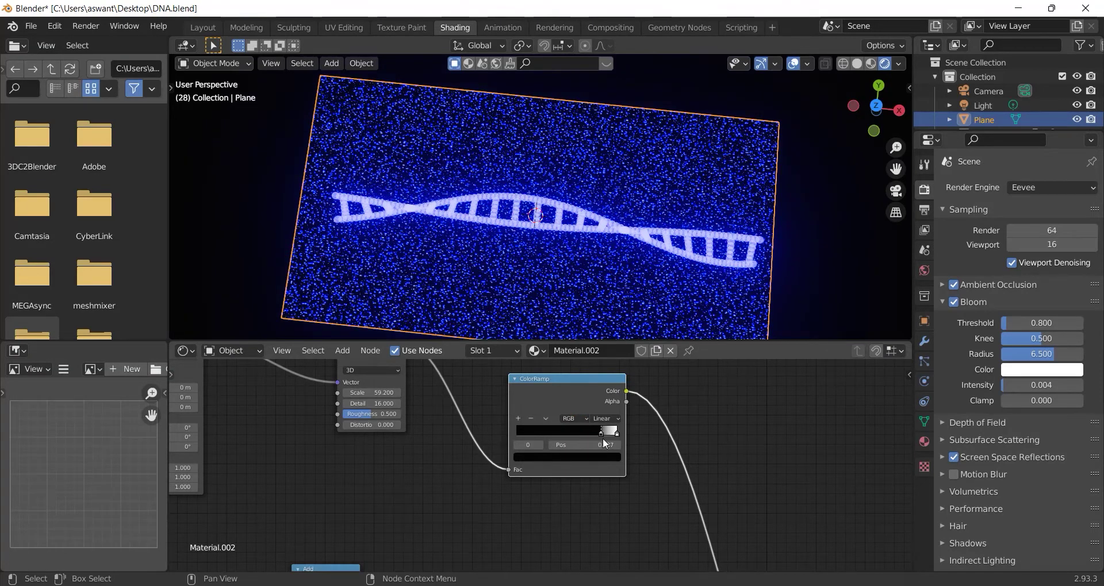
scroll(586, 296, "up", 3)
scroll(703, 488, "down", 2)
scroll(702, 489, "down", 3)
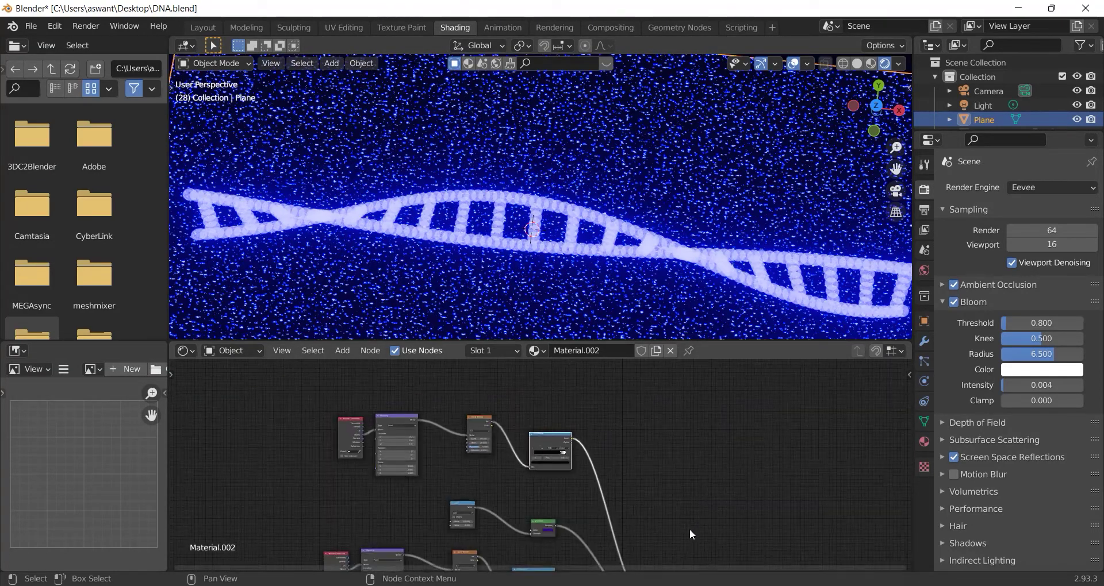
middle_click_drag(688, 529, 647, 568)
scroll(608, 493, "up", 5)
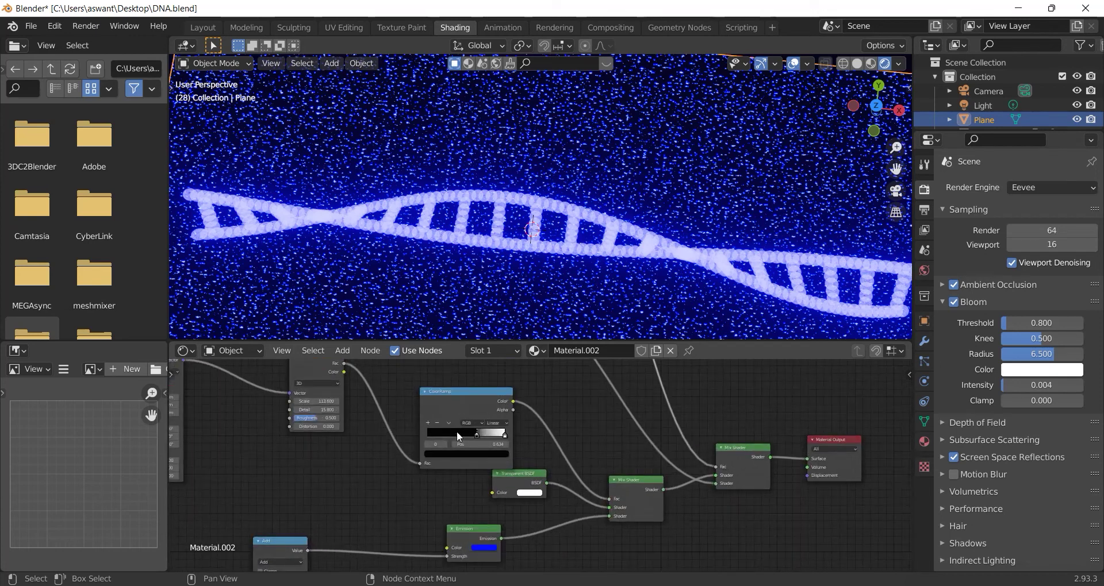
left_click_drag(479, 438, 484, 439)
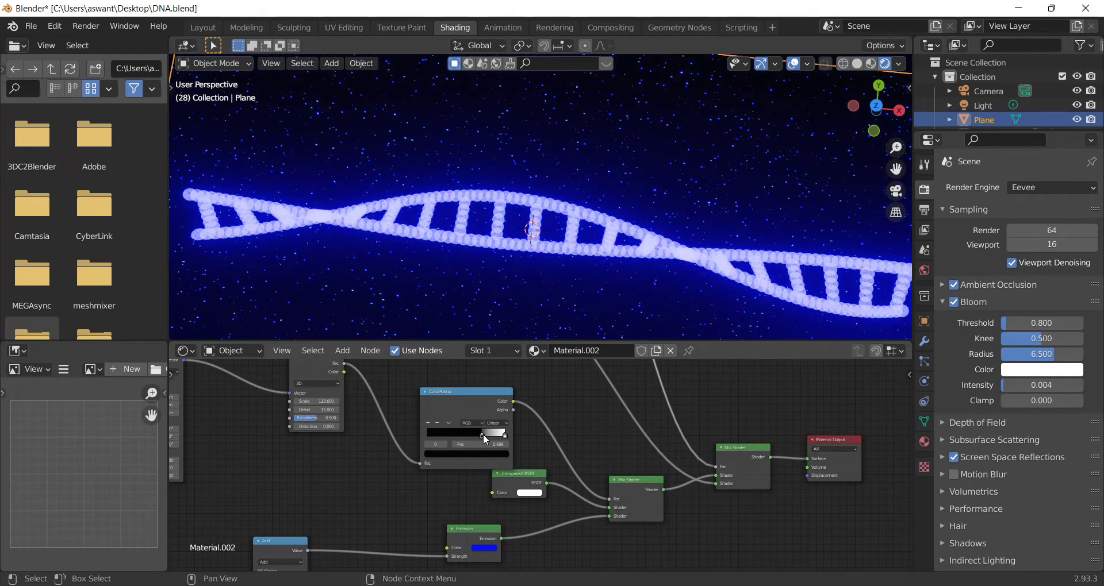
scroll(522, 273, "up", 3)
middle_click_drag(522, 273, 562, 251)
scroll(528, 244, "down", 4)
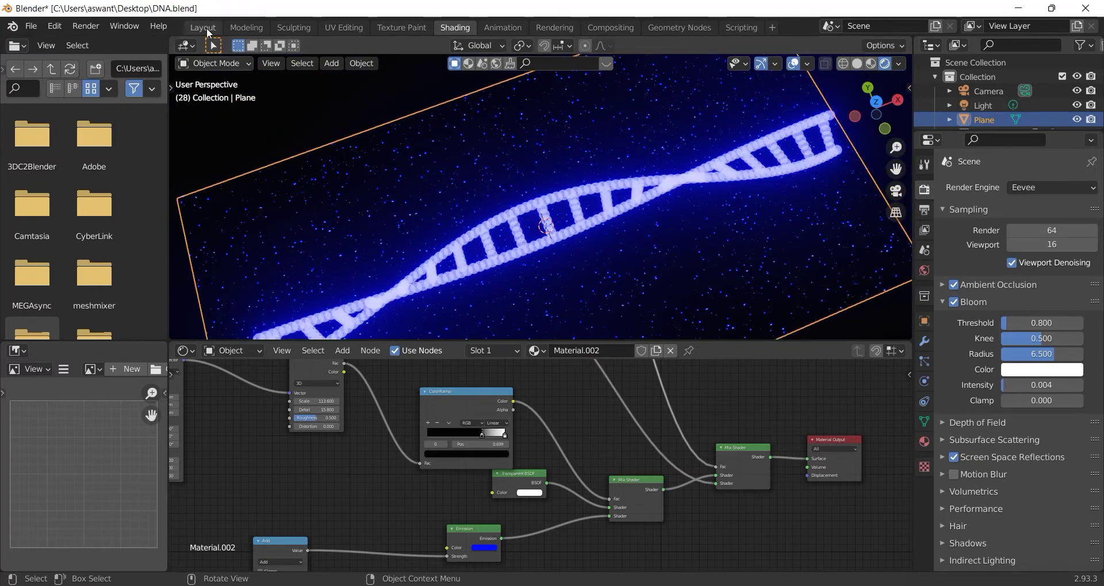
- In the Layout workspace, select the DNA strand and view it from the top
left_click(208, 33)
middle_click_drag(575, 229, 532, 248)
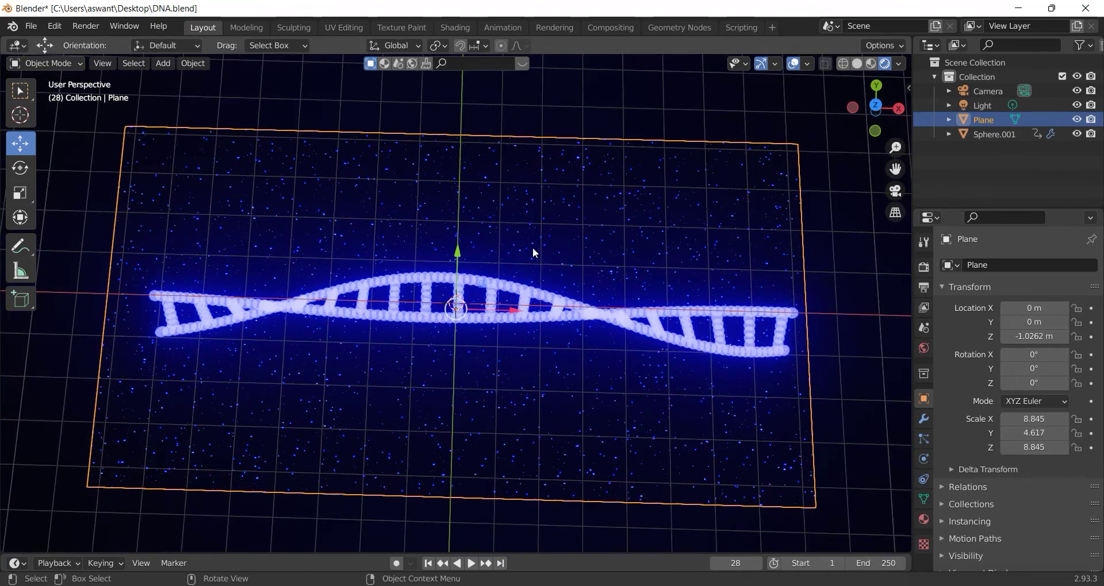
left_click(529, 299)
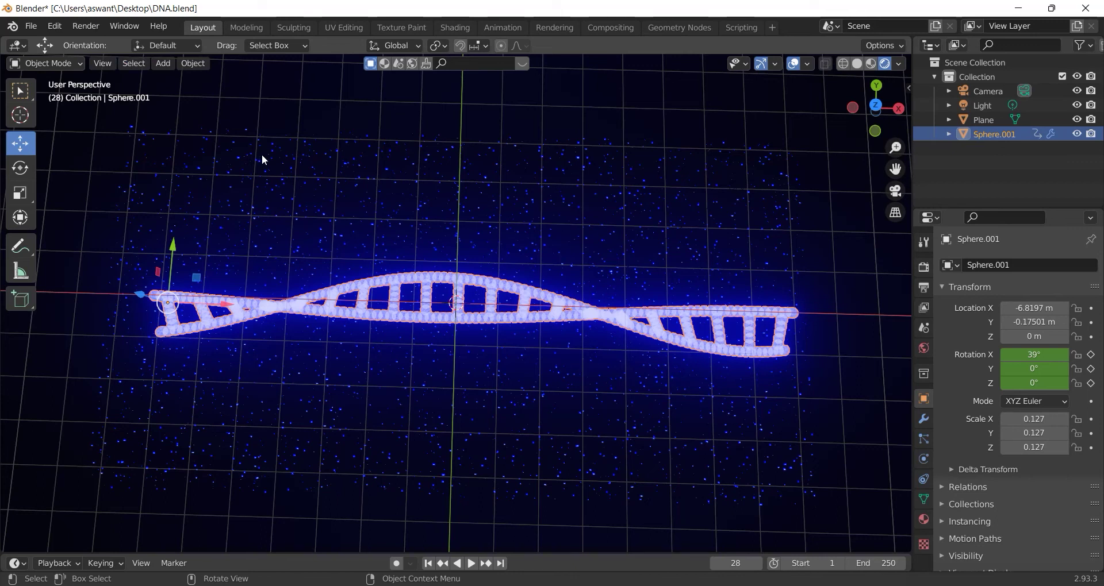
key("grave")
left_click(265, 74)
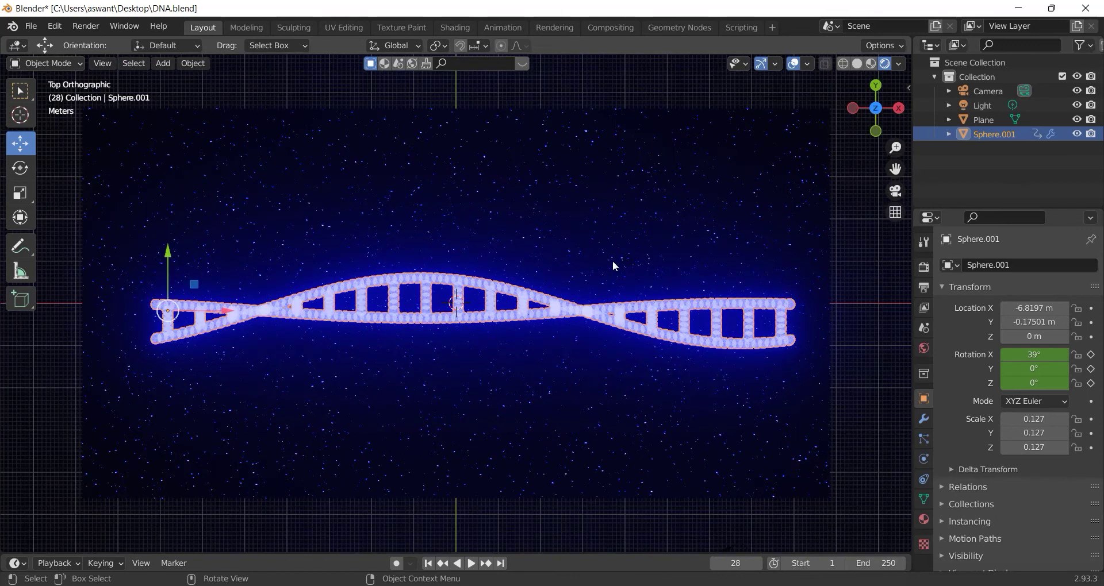
- Duplicate the starfield plane, then undo the duplication and reselect the DNA strand
left_click(508, 303)
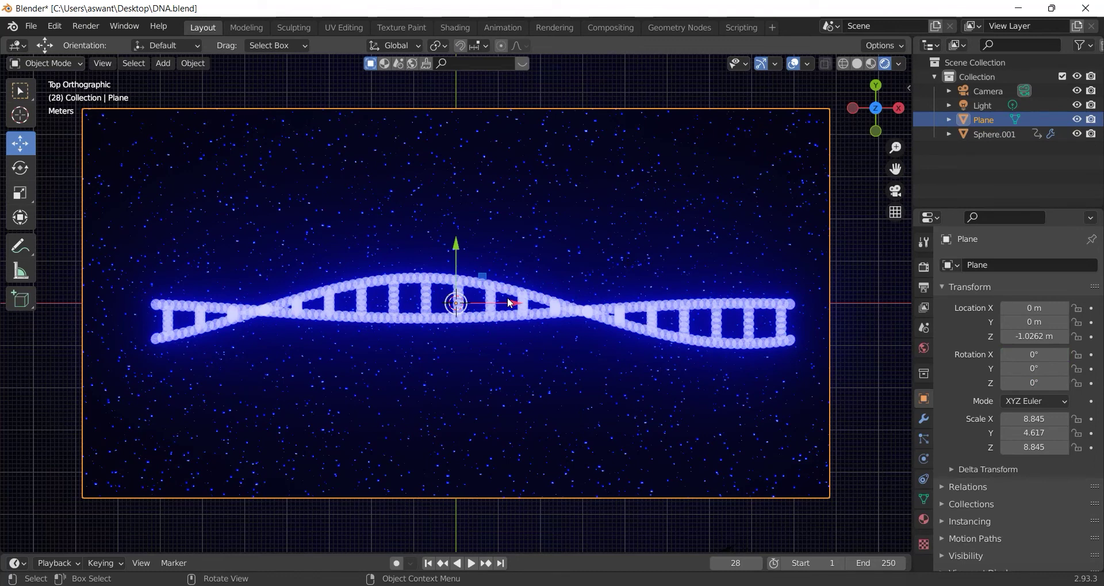
key("shift+d")
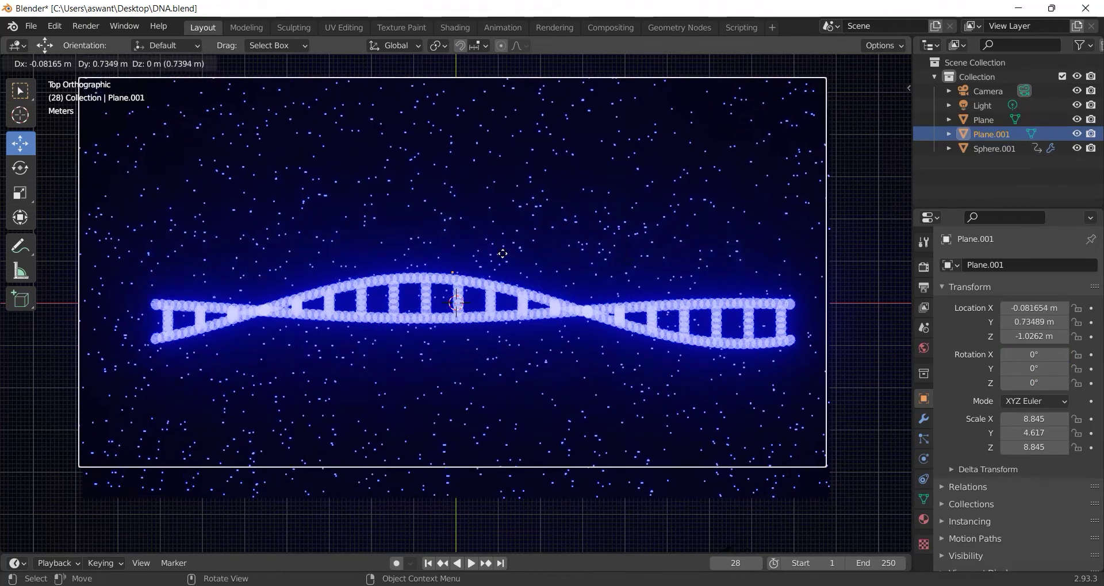
left_click(500, 258)
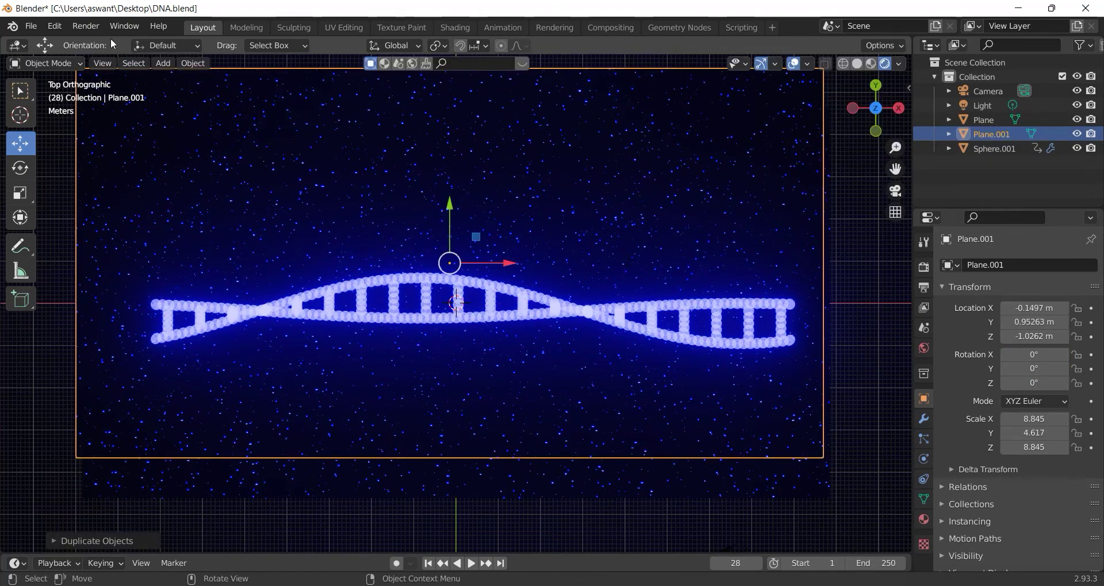
left_click(55, 26)
left_click(74, 43)
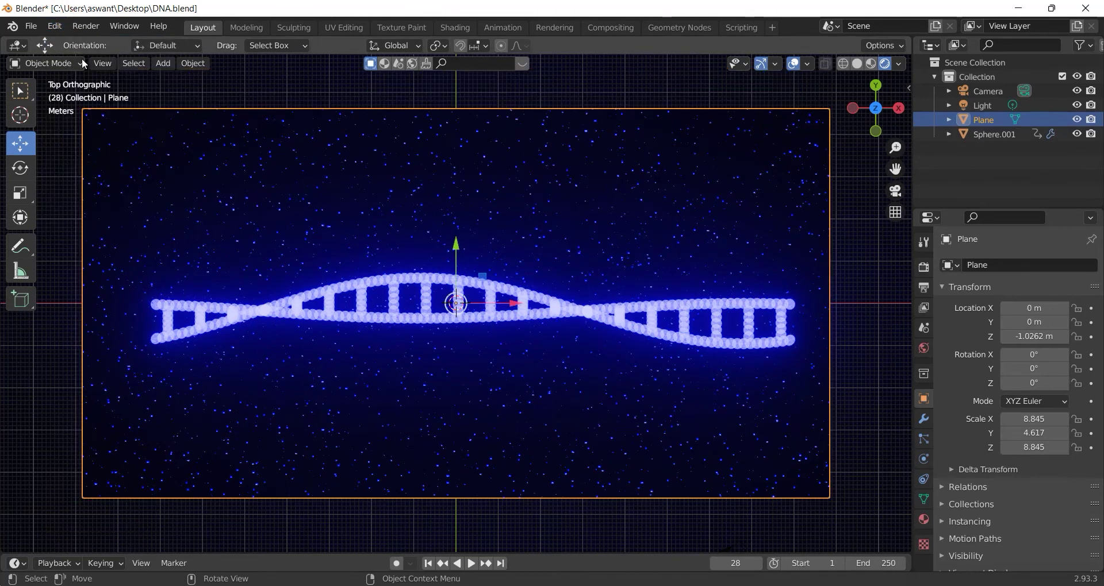
left_click(384, 320)
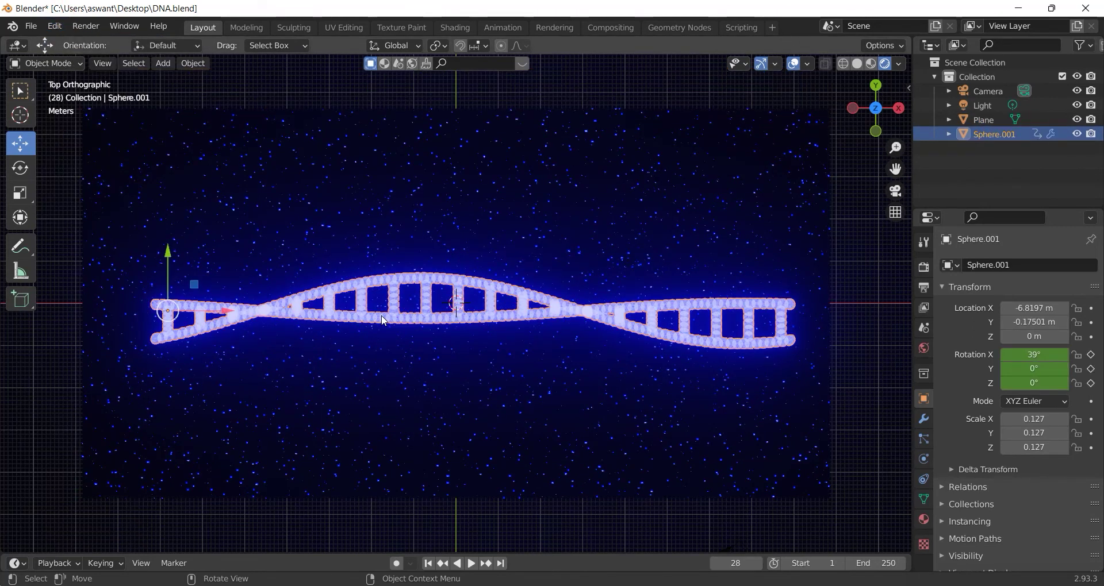
- Duplicate the DNA strand above the original and scale the copy down to about 0.057
key("shift+d")
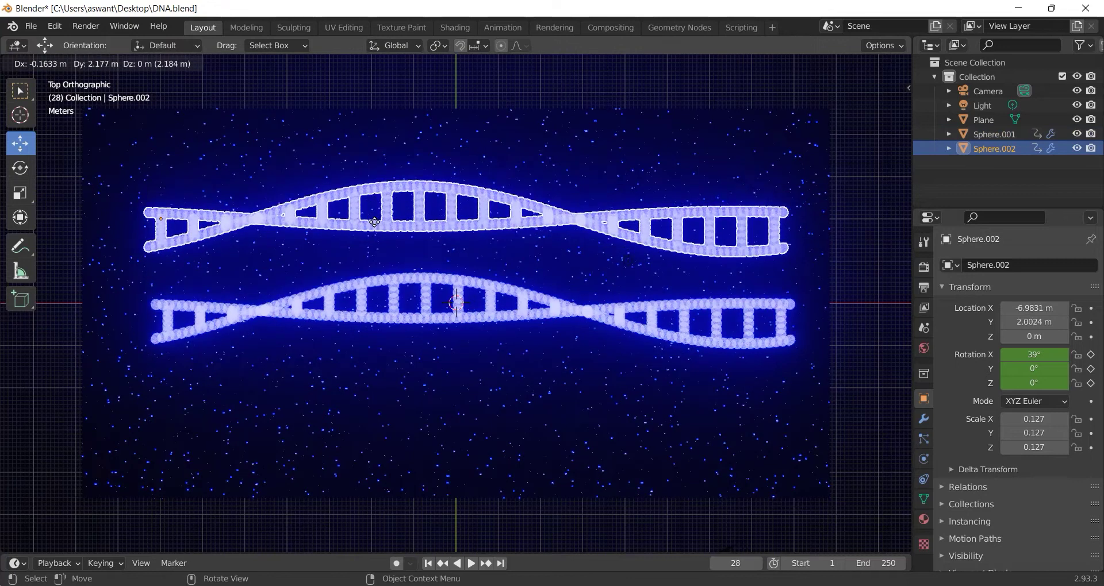
left_click(378, 218)
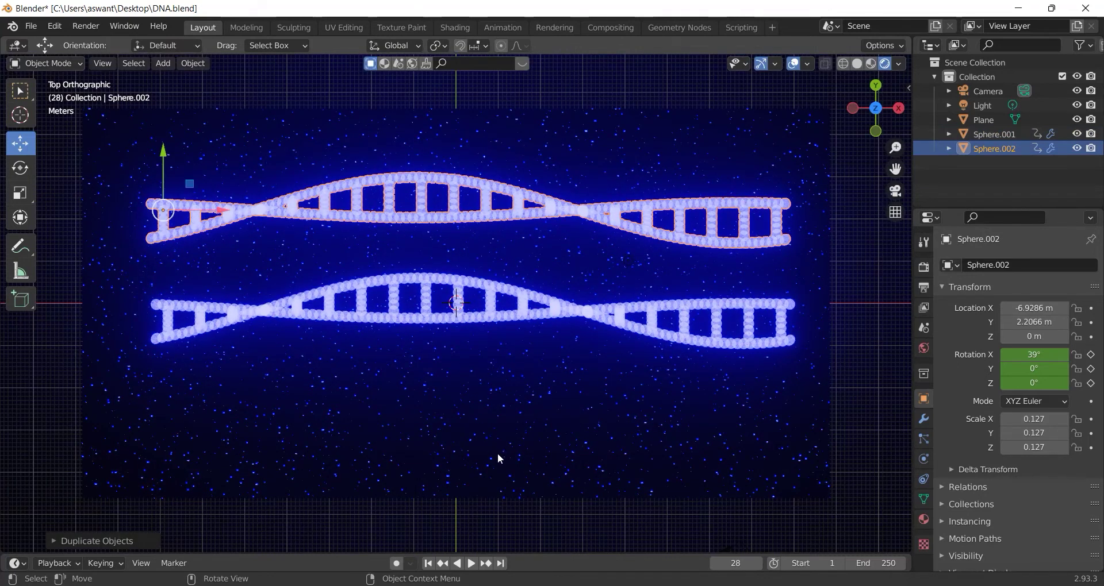
key("s")
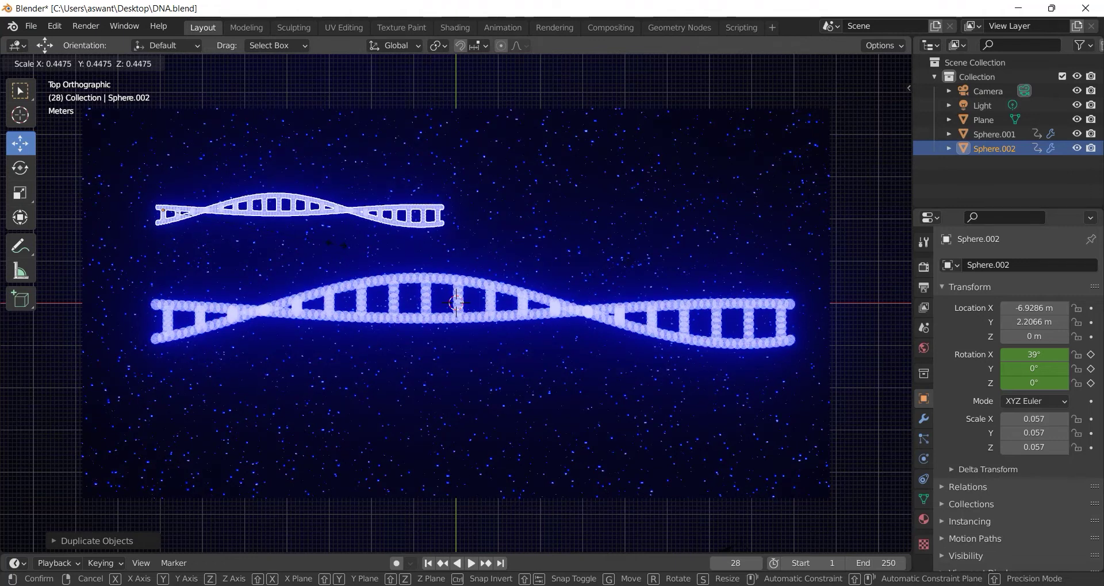
left_click(431, 146)
left_click(307, 83)
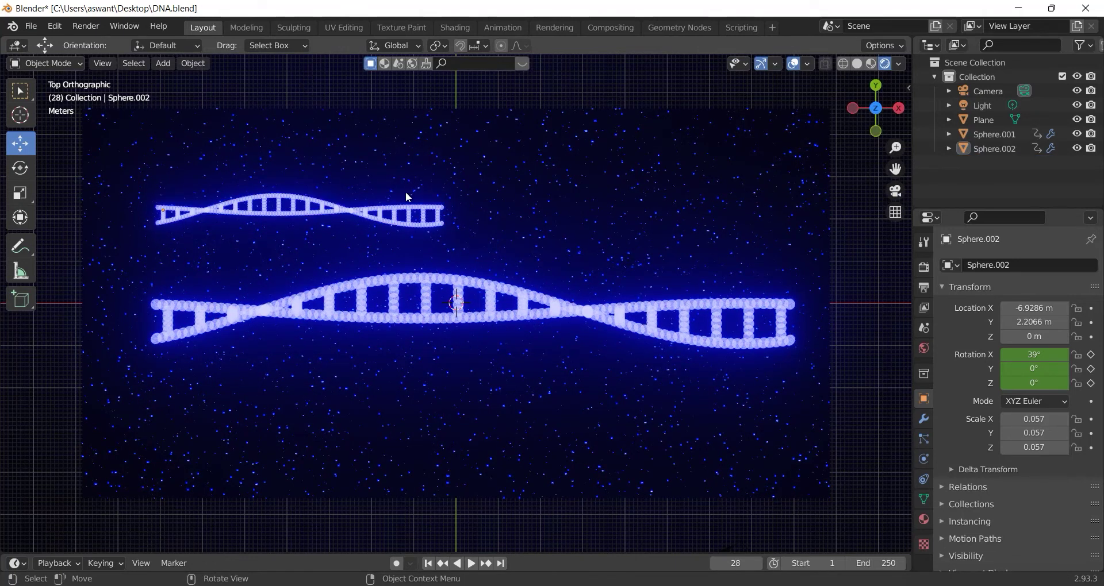
- Give the small upper copy an Array modifier with Count 2
left_click(924, 420)
left_click(978, 266)
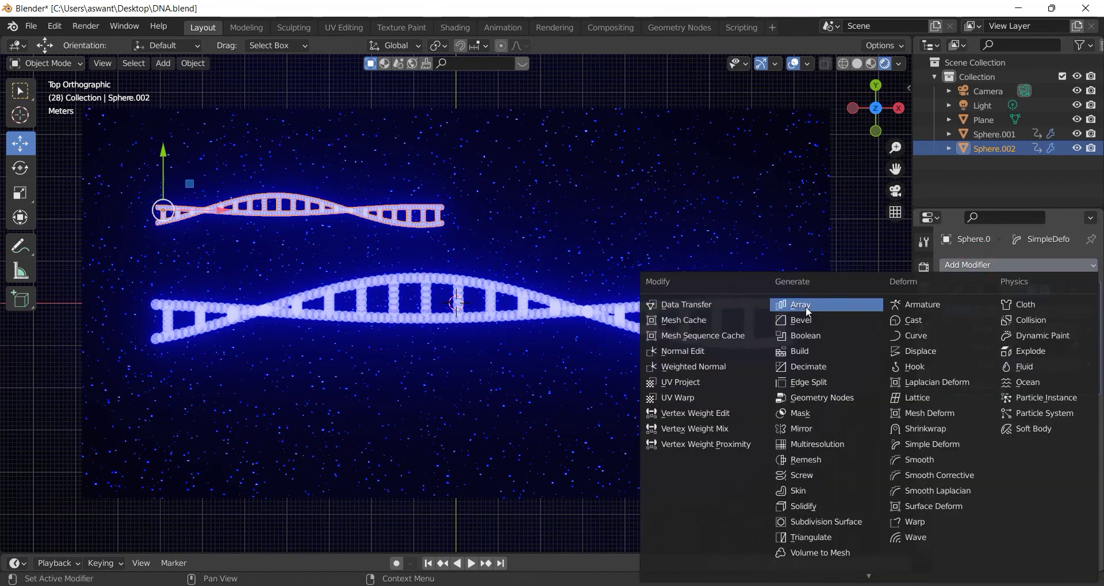
left_click(807, 311)
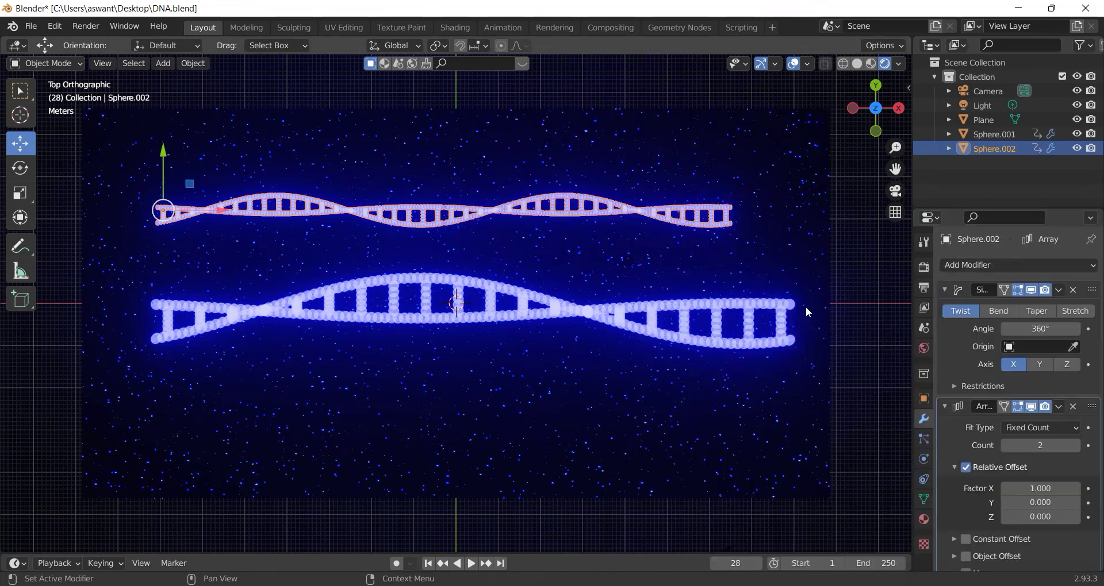
left_click(860, 208)
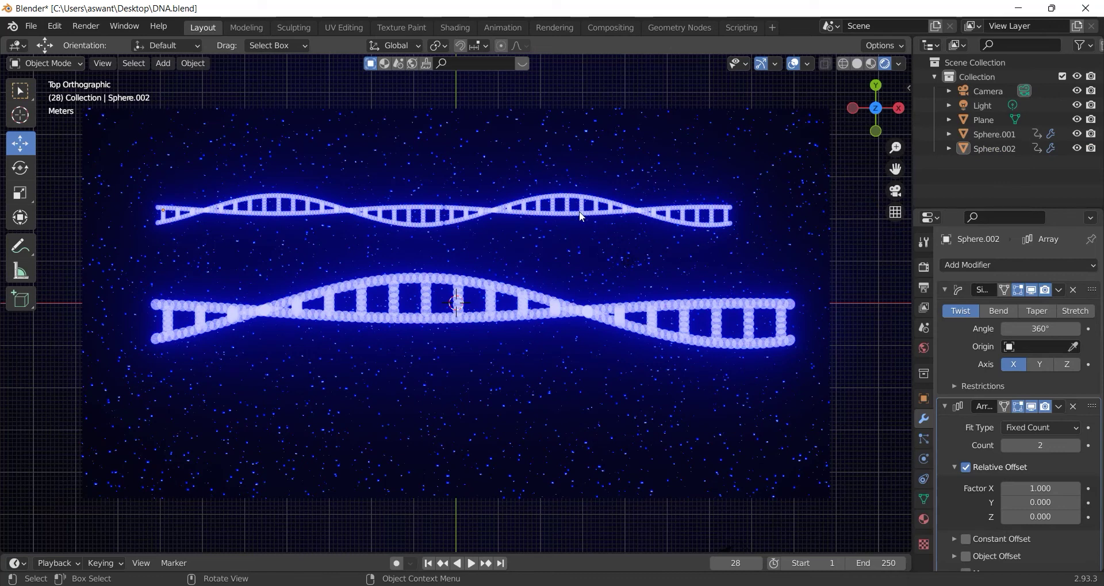
left_click(532, 306)
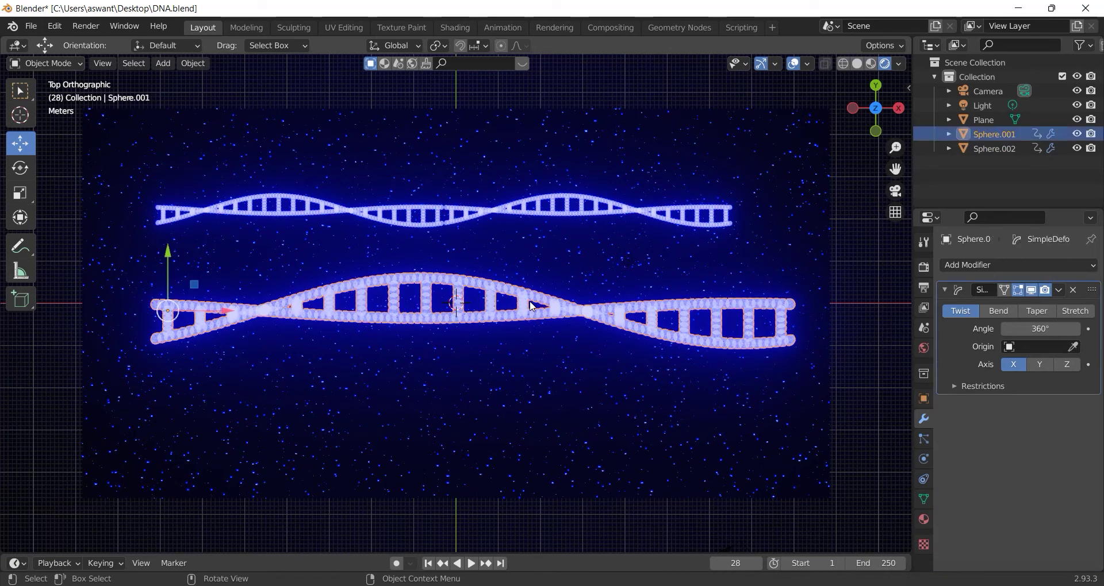
- Duplicate the original strand below it and shrink the copy
key("shift+d")
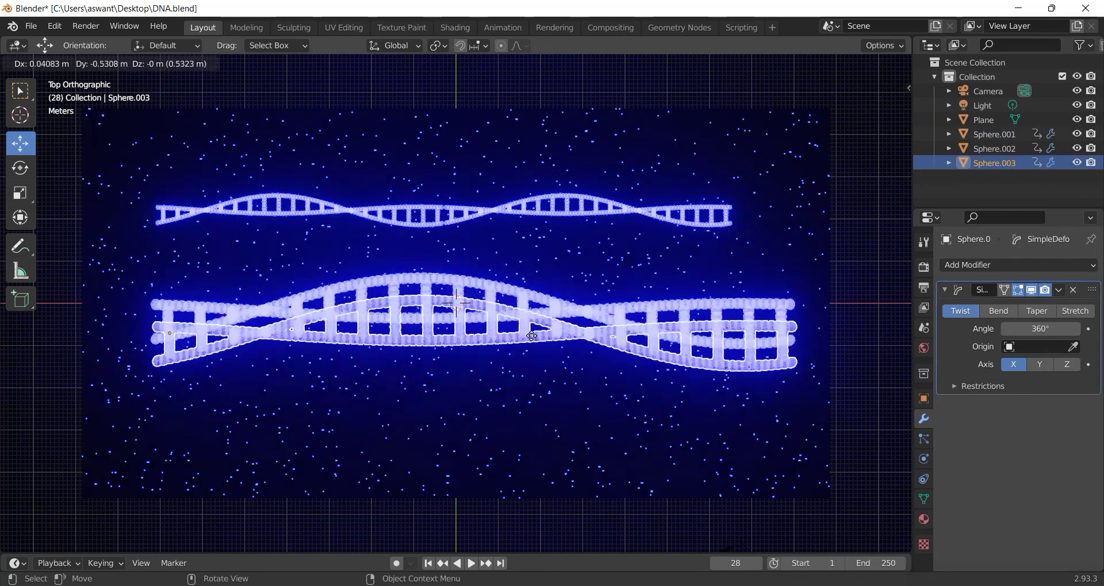
left_click(520, 394)
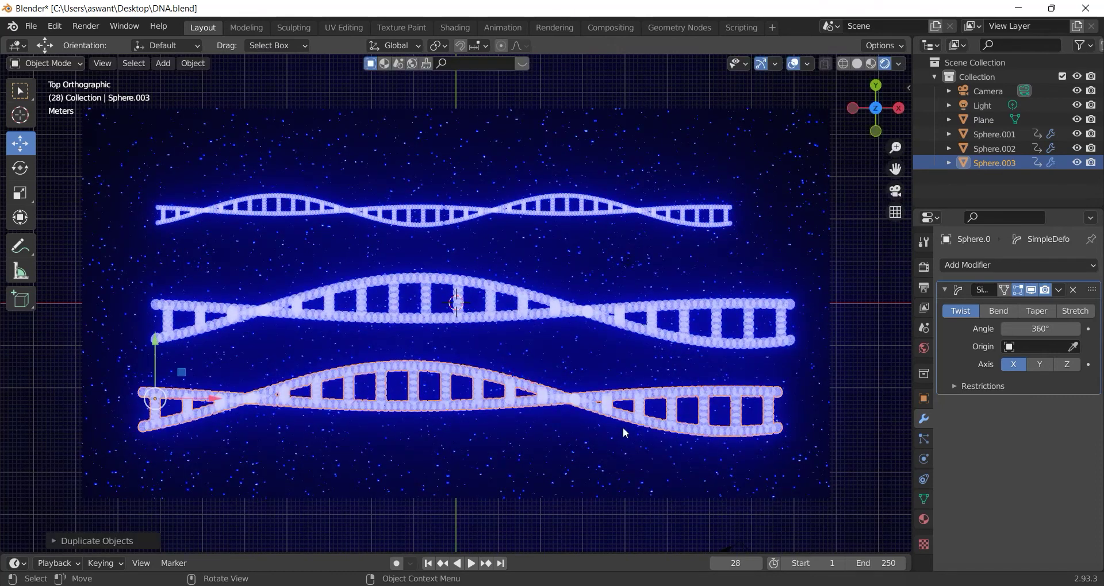
key("s")
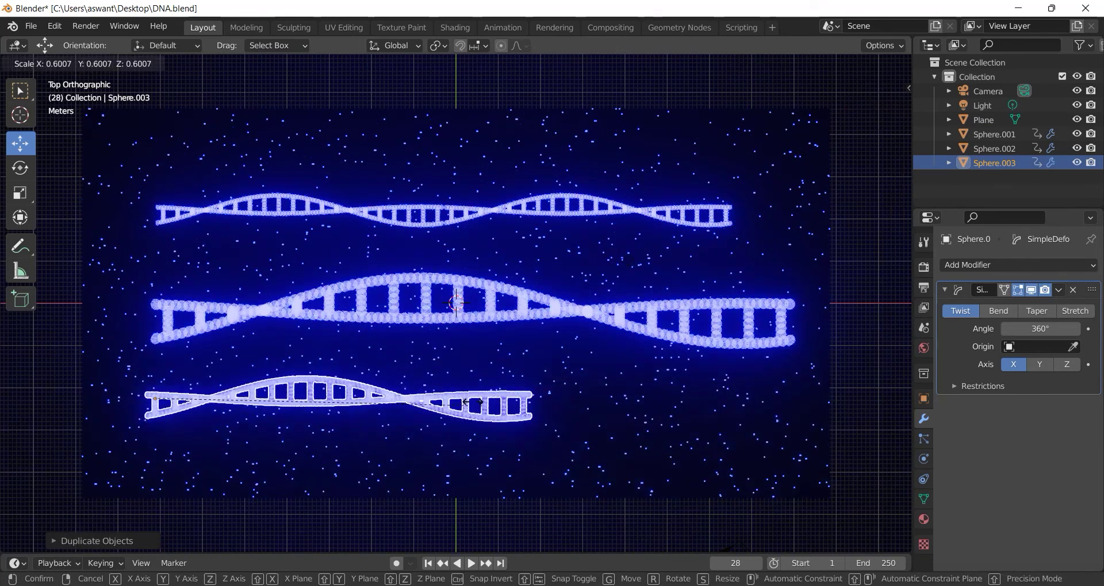
key("Return")
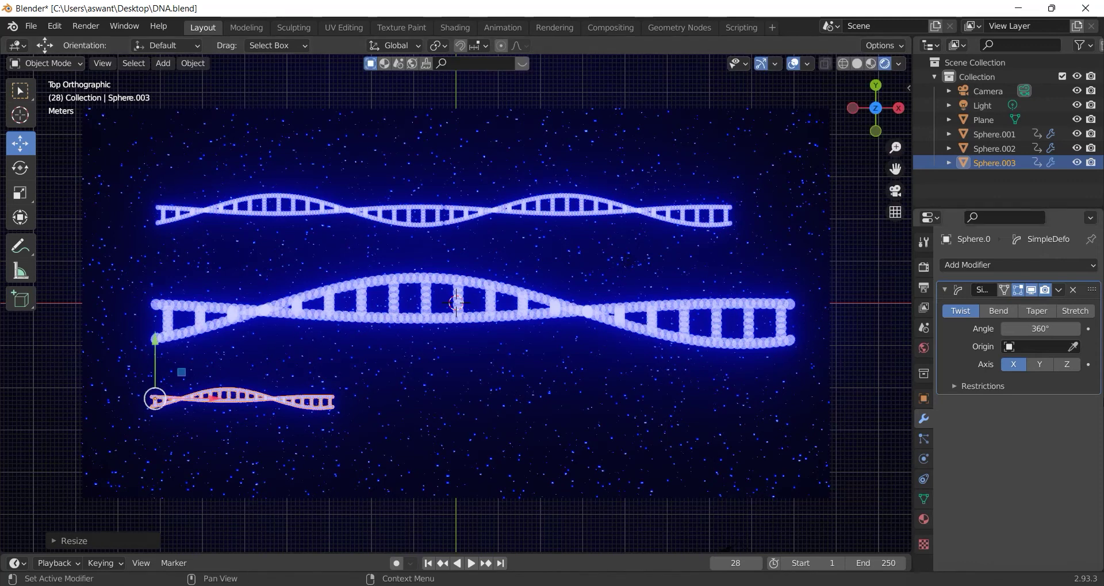
- Add an Array modifier to the lower copy with Count 3
left_click(979, 267)
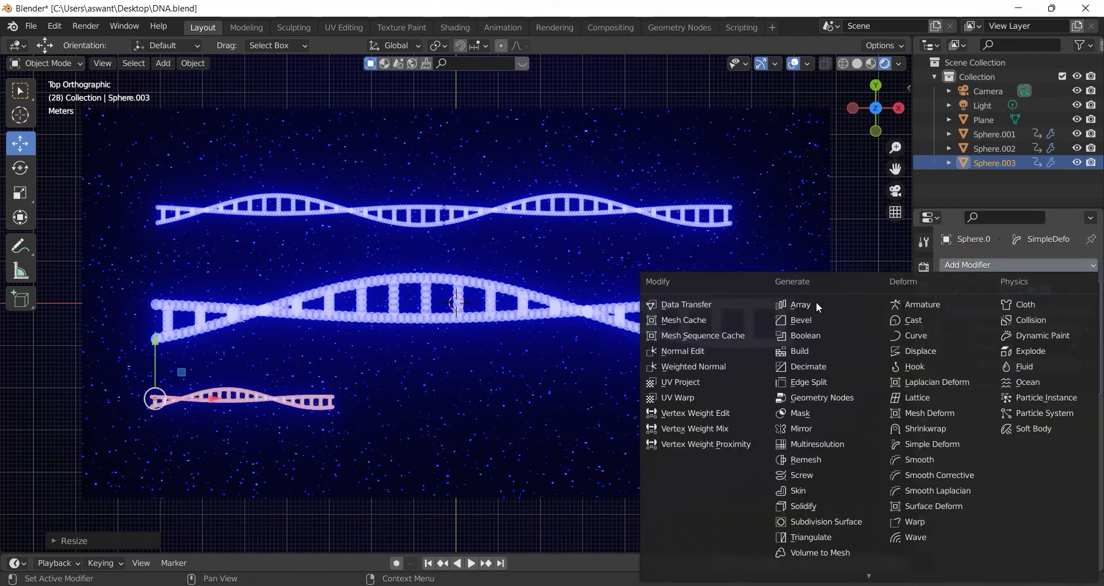
left_click(785, 308)
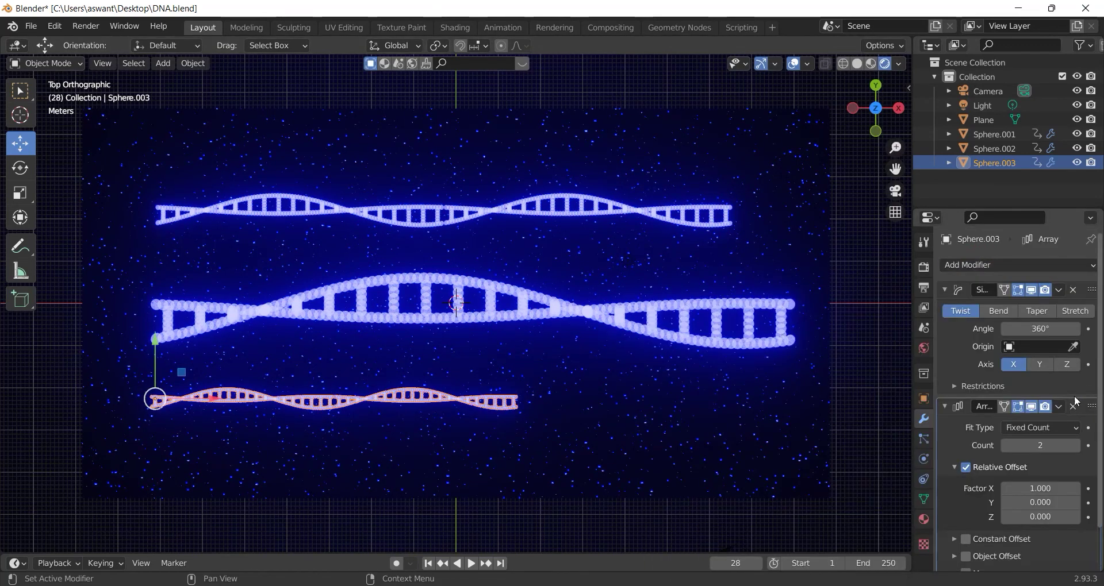
left_click(1075, 446)
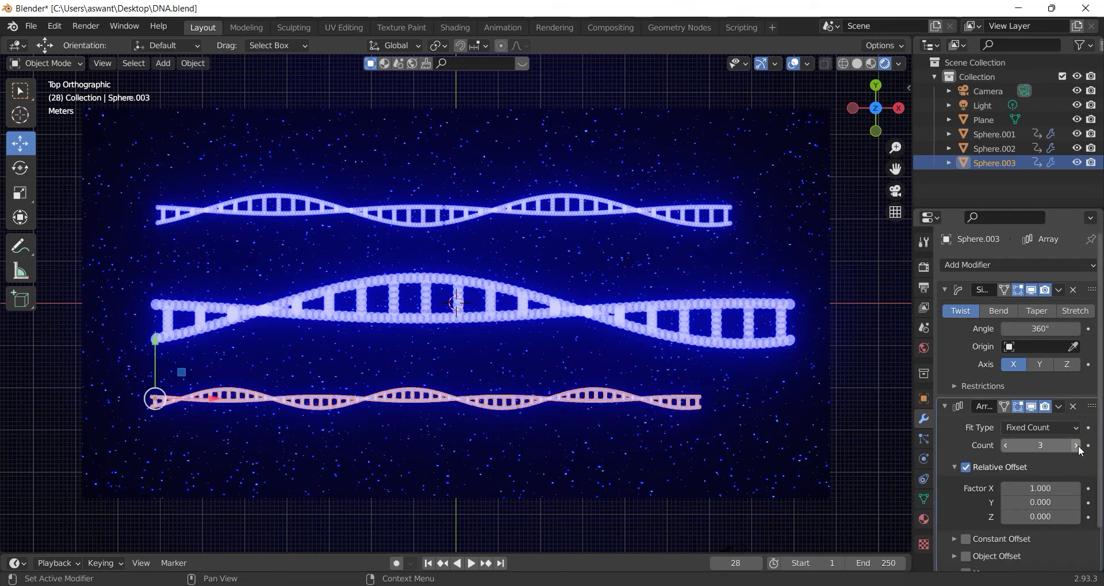
left_click(1075, 446)
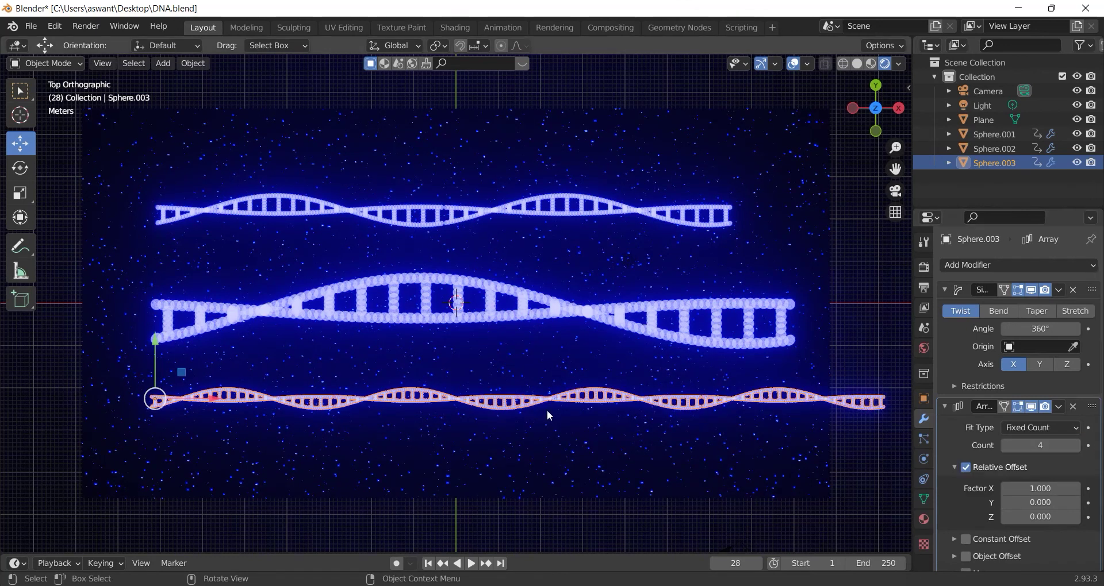
left_click(1004, 447)
- Switch to an angled perspective view and enable the To 3D Cursor and Camera to View locks
scroll(584, 223, "up", 2)
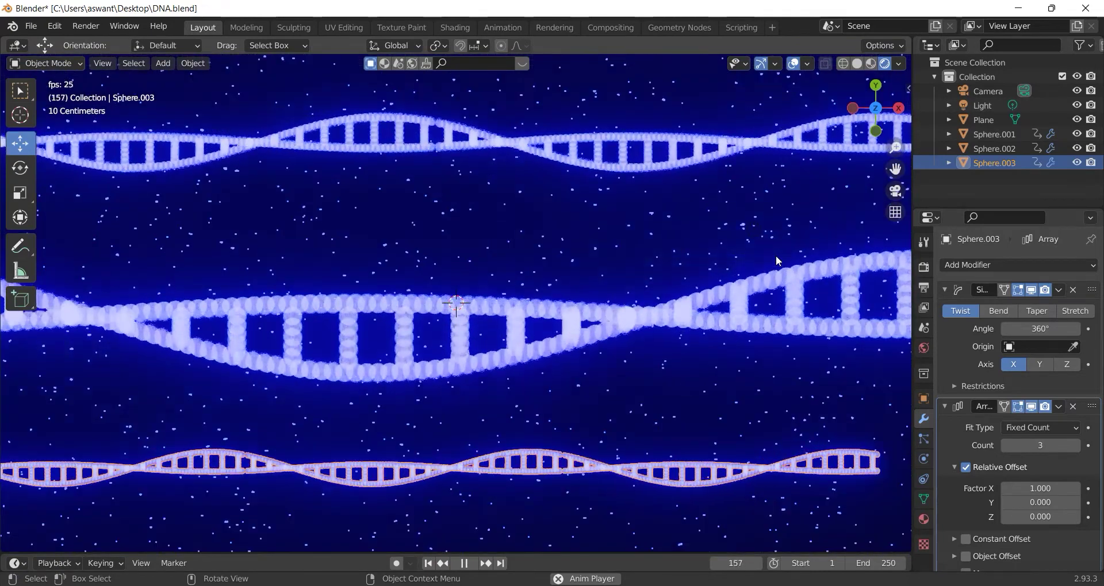
scroll(643, 283, "down", 2)
scroll(661, 242, "up", 3)
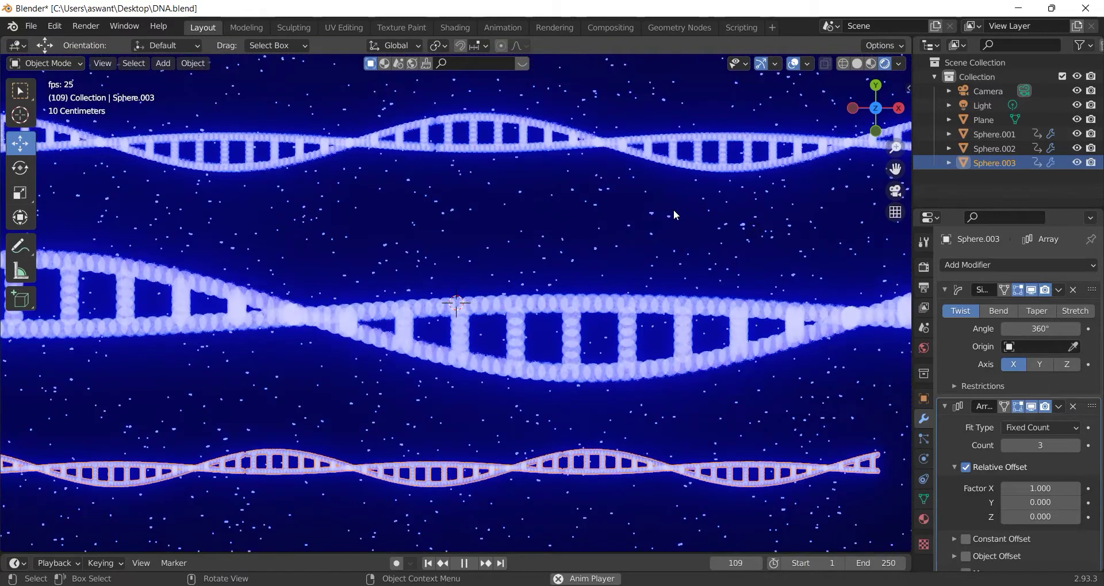
middle_click_drag(582, 229, 596, 233)
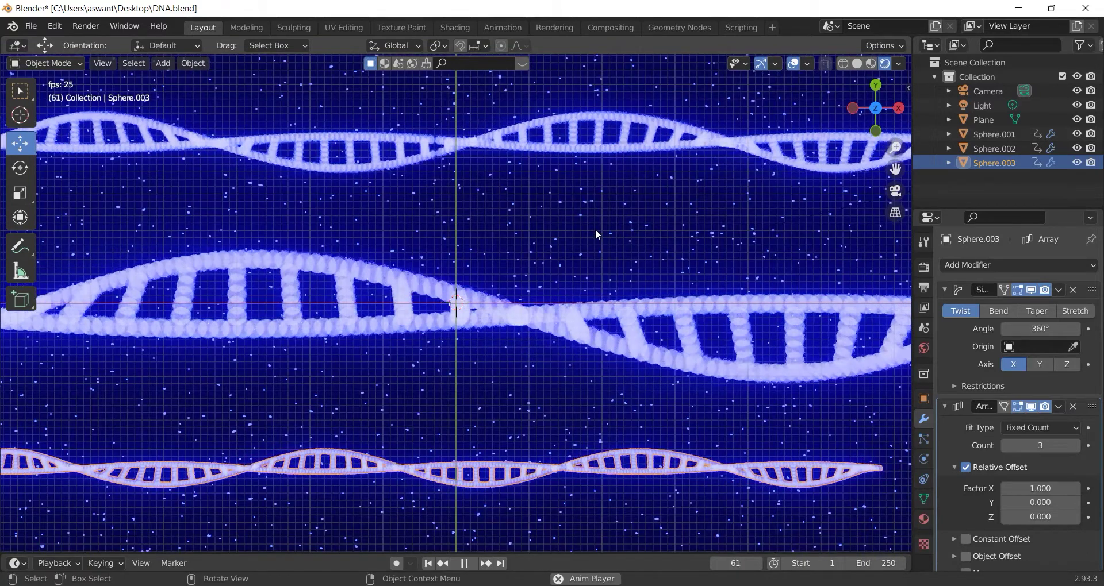
left_click(895, 193)
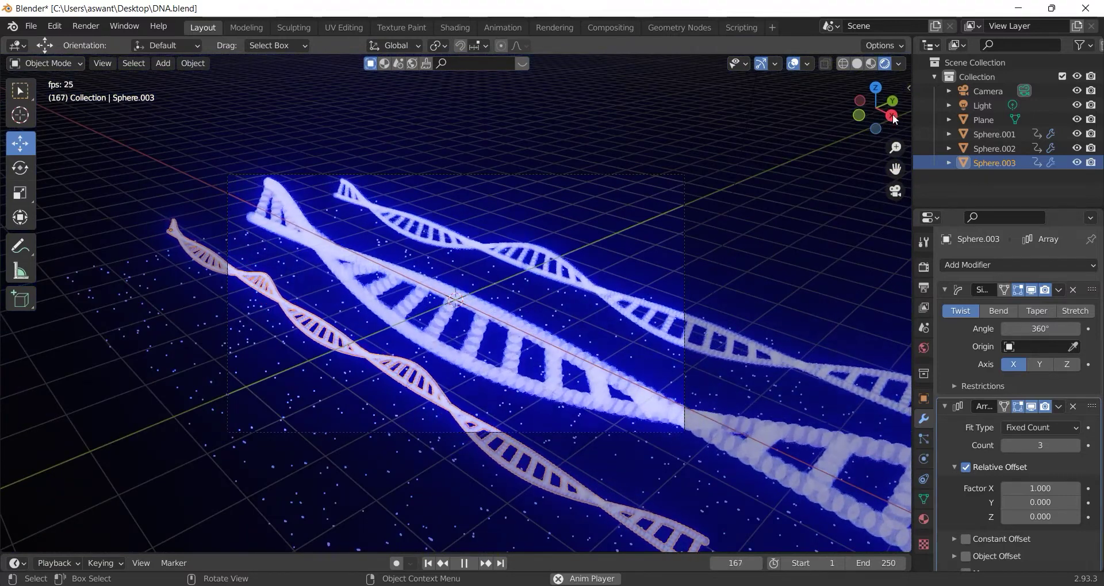
left_click(908, 88)
left_click(903, 127)
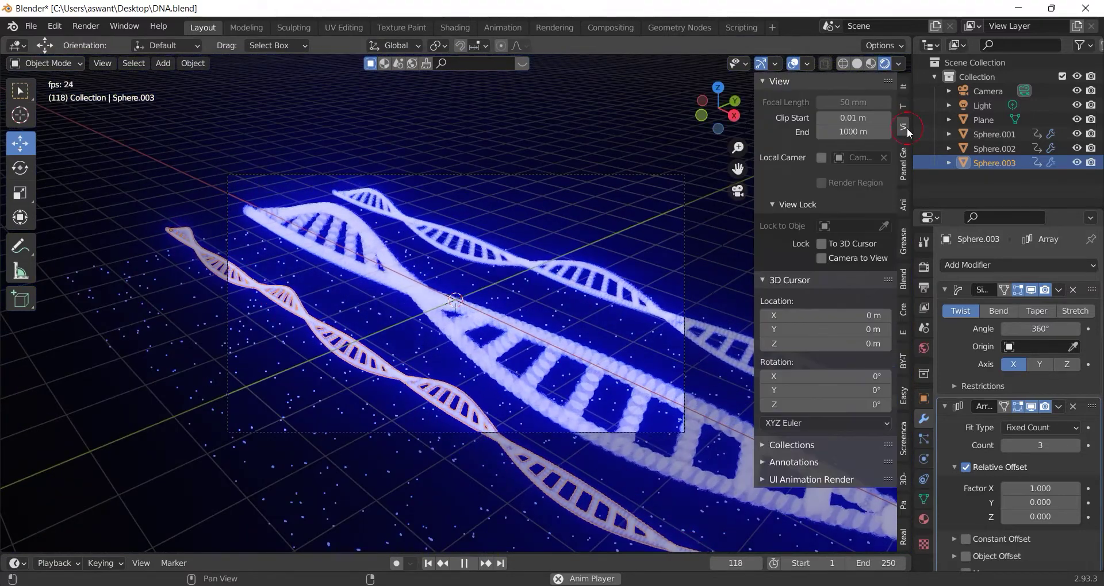
left_click(822, 244)
left_click(822, 258)
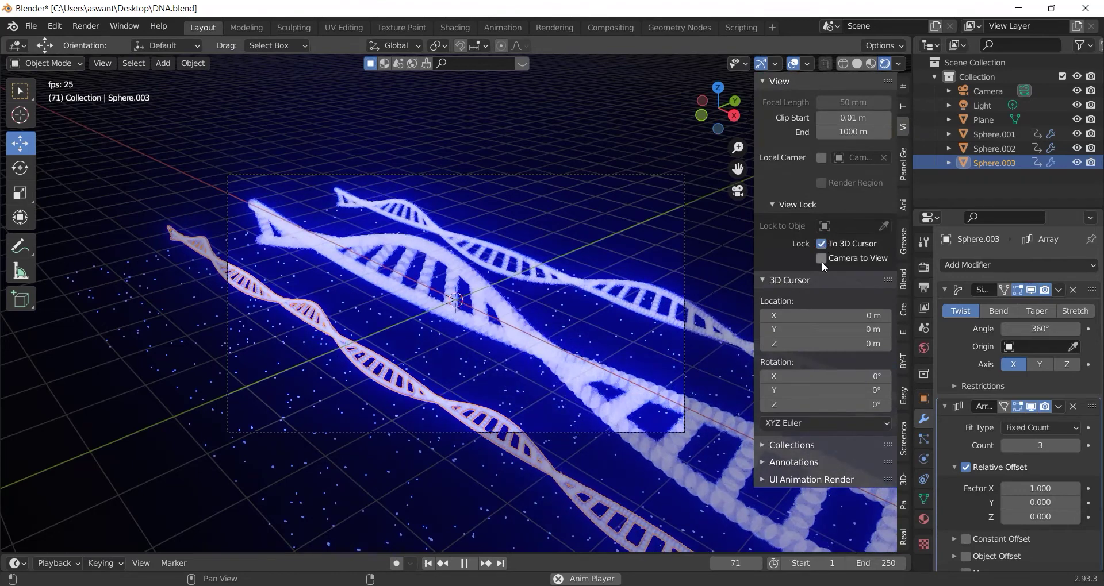
- Select the middle DNA strand and show its Material.001 nodes in the Shading workspace
middle_click_drag(609, 230, 661, 277)
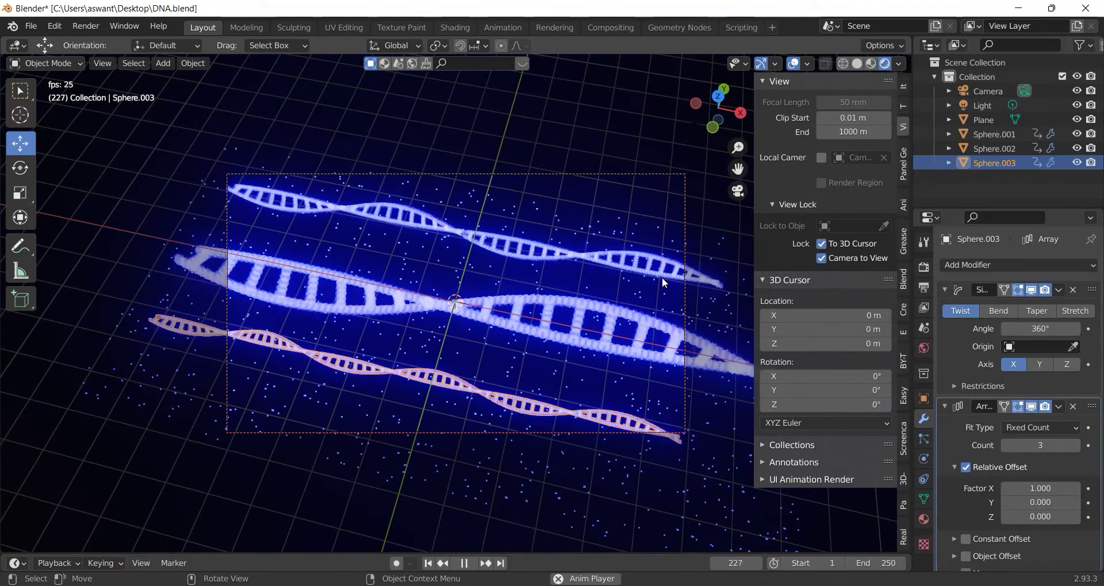
left_click(532, 116)
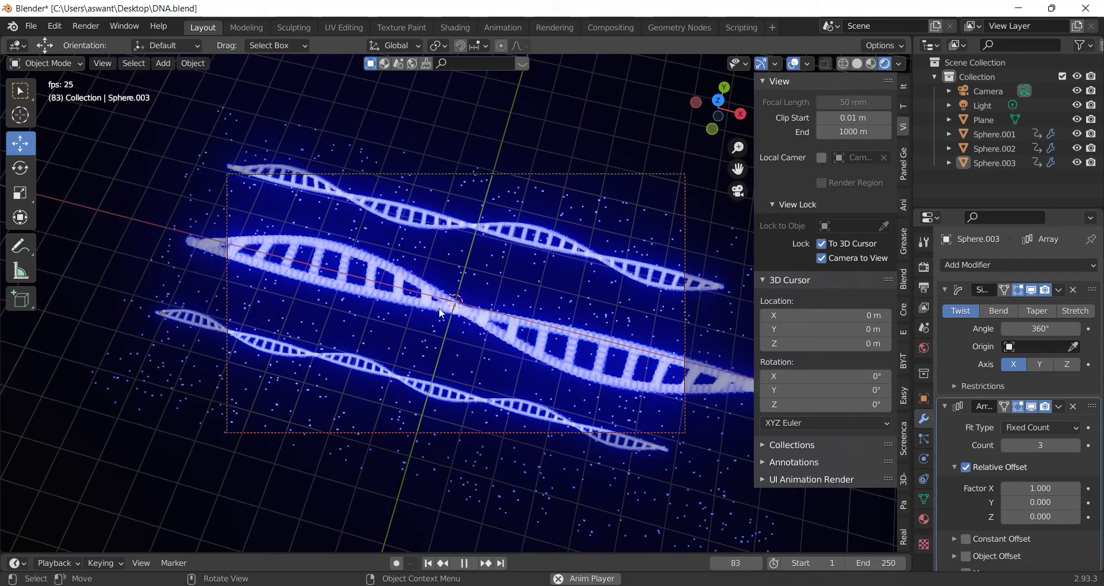
left_click(477, 275)
left_click(455, 28)
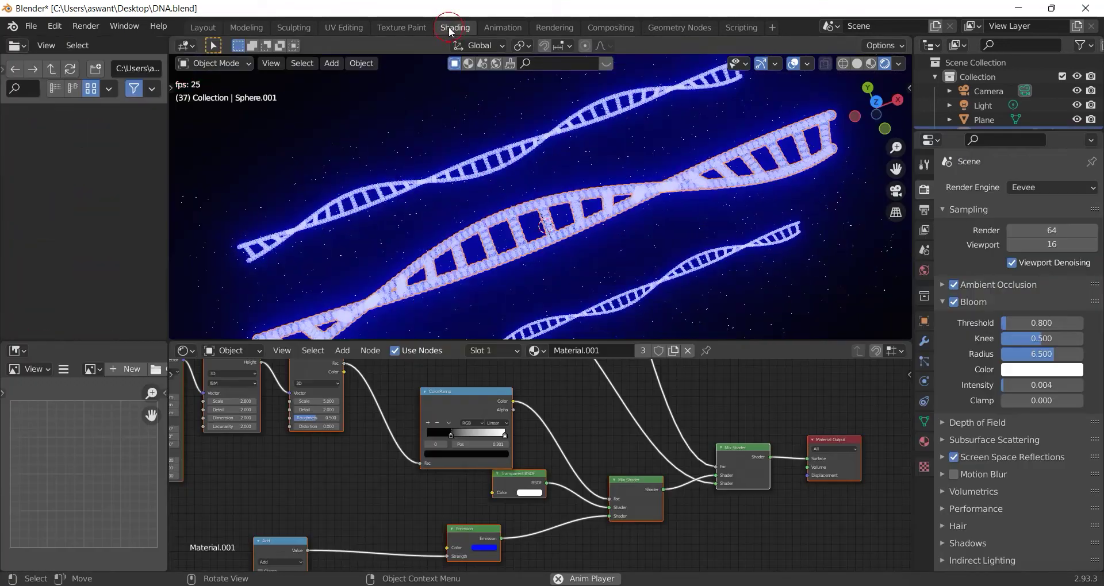
- Try orange and white Emission colours on the middle strand, then return it to blue
left_click(484, 548)
left_click(492, 482)
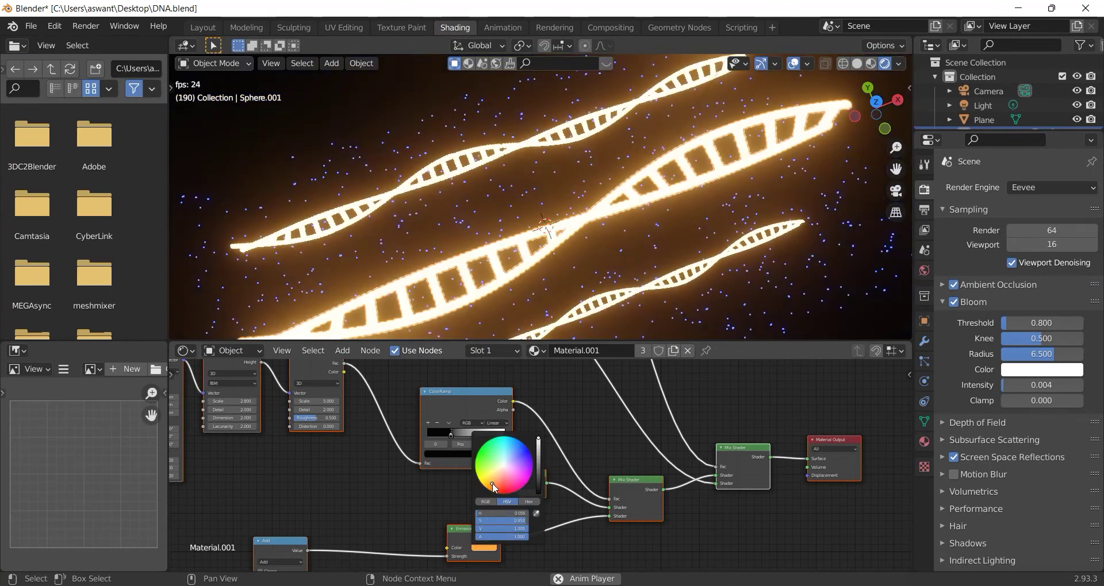
left_click(501, 465)
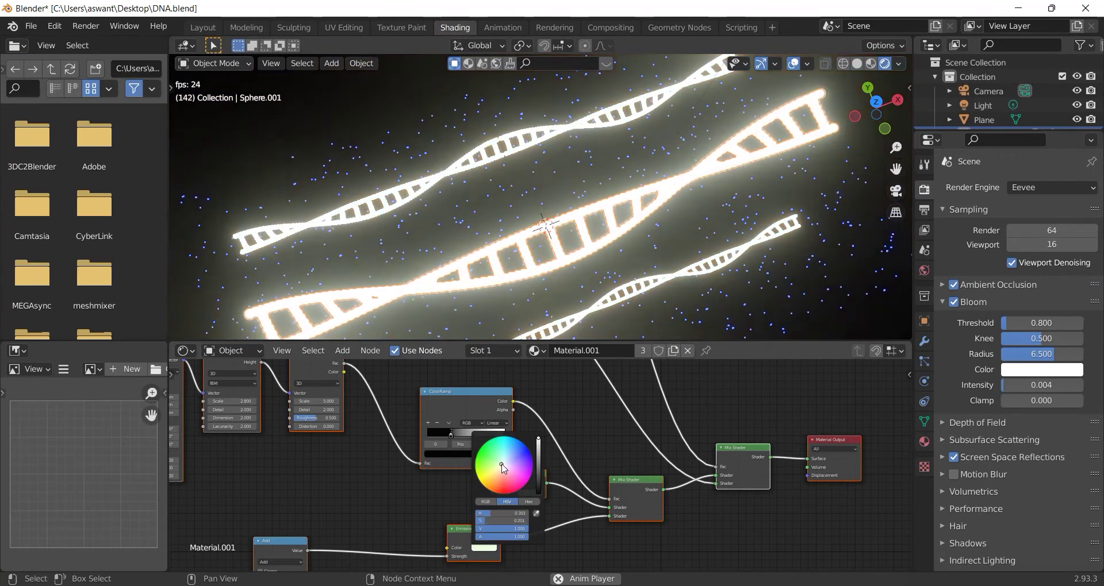
left_click(524, 458)
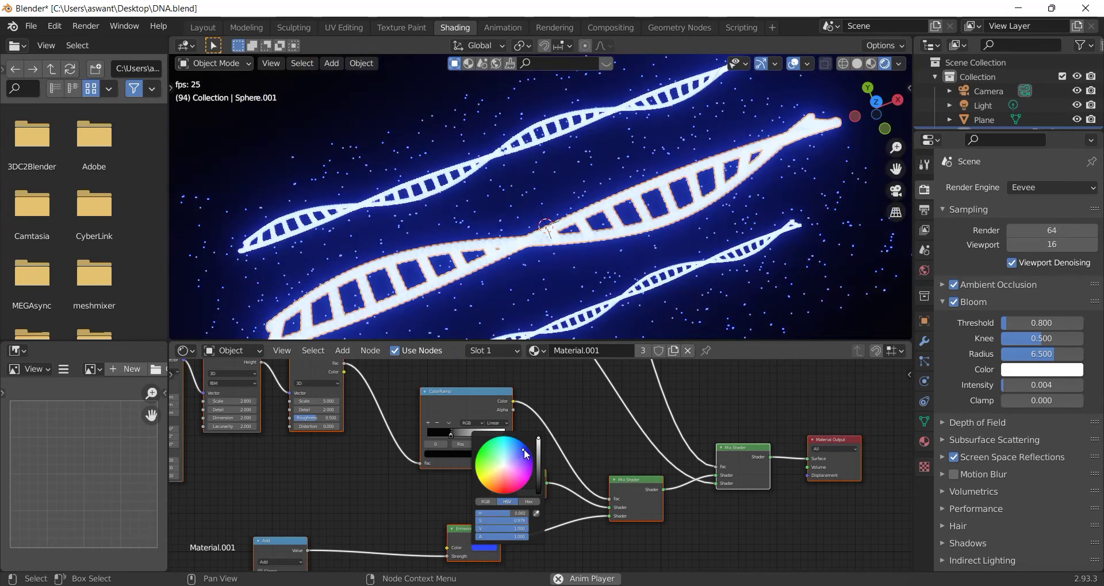
- Select the starfield plane and add a second material slot in its Material settings
left_click(791, 287)
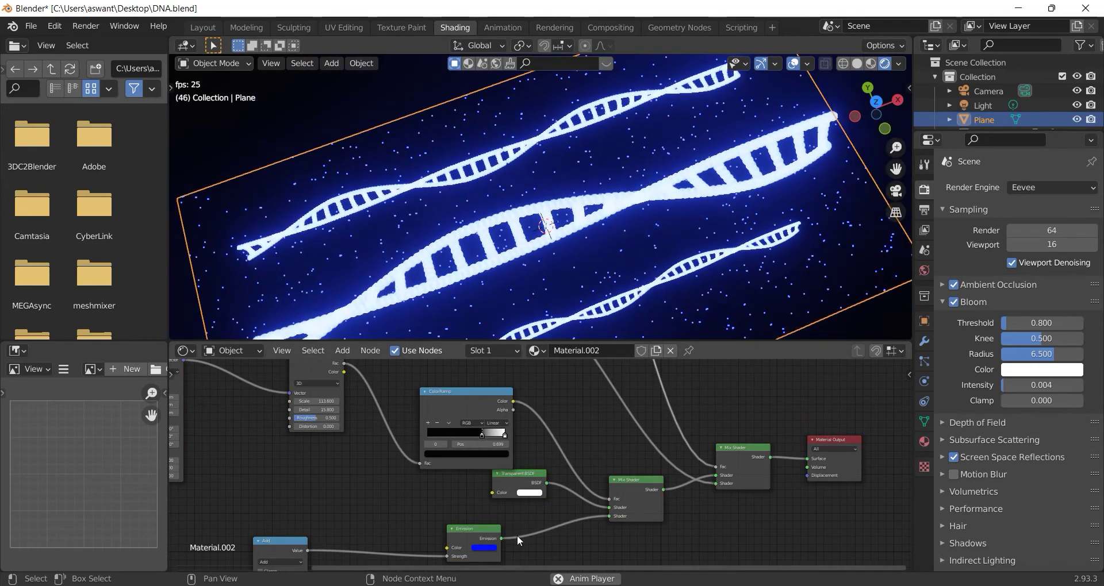
left_click(482, 548)
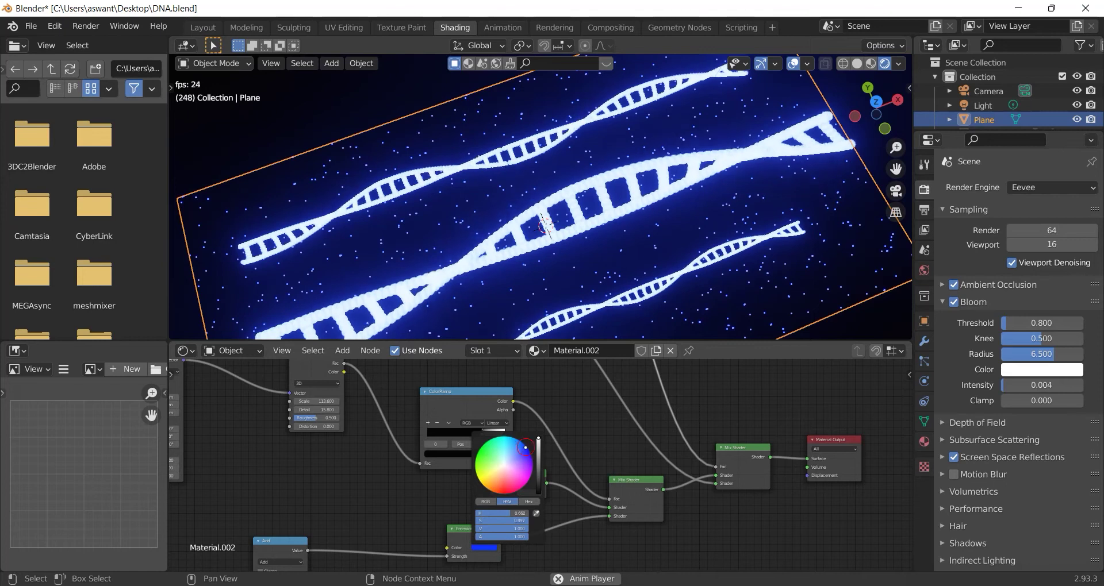
left_click(923, 441)
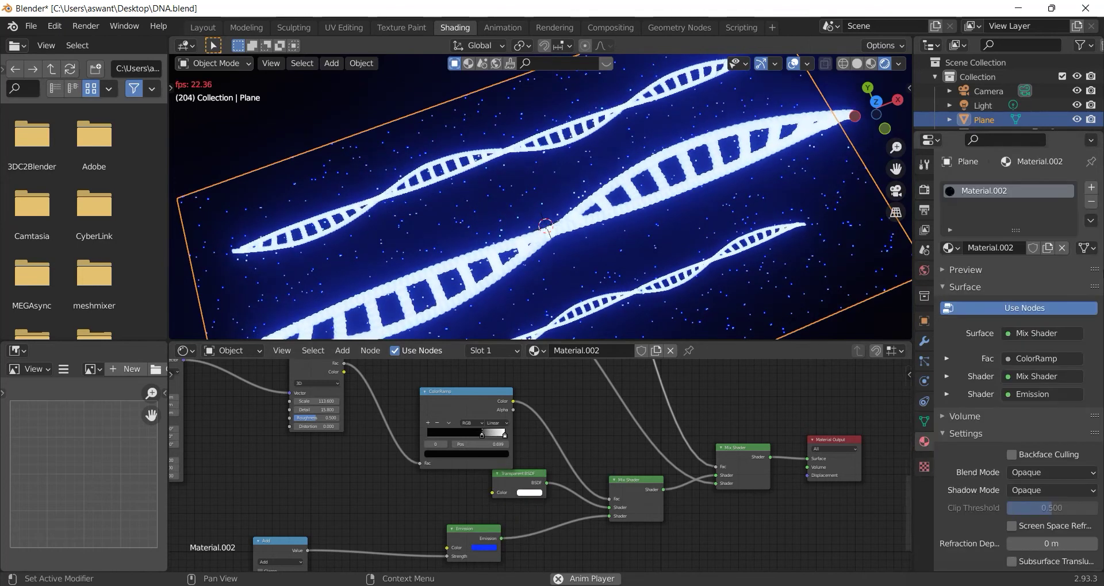
left_click(1092, 190)
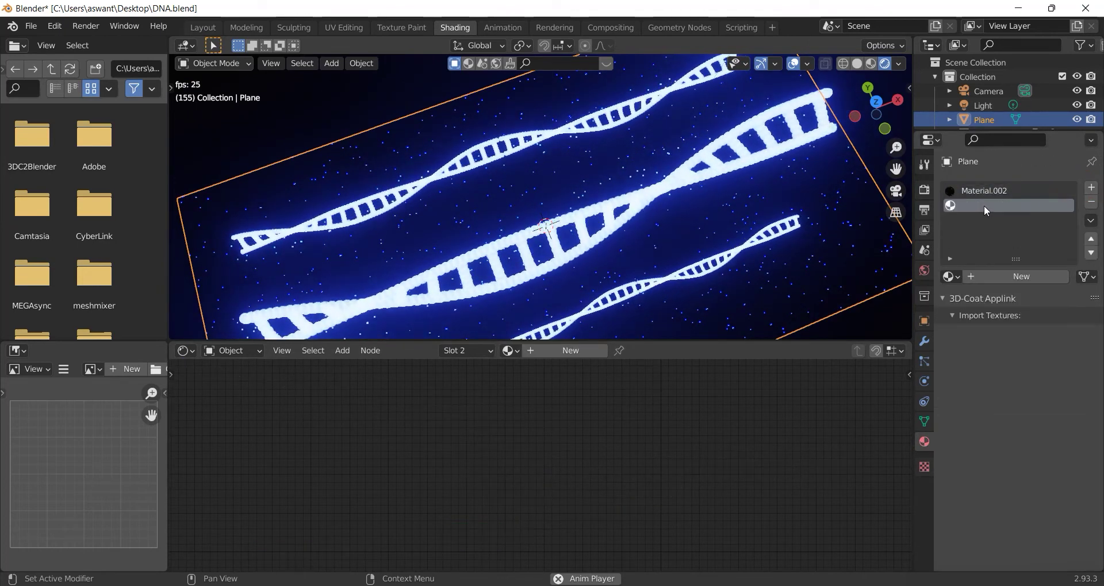
- Create Material.003 in the plane's new slot, and a second slot with new Material.004 on the upper strand
left_click(1012, 277)
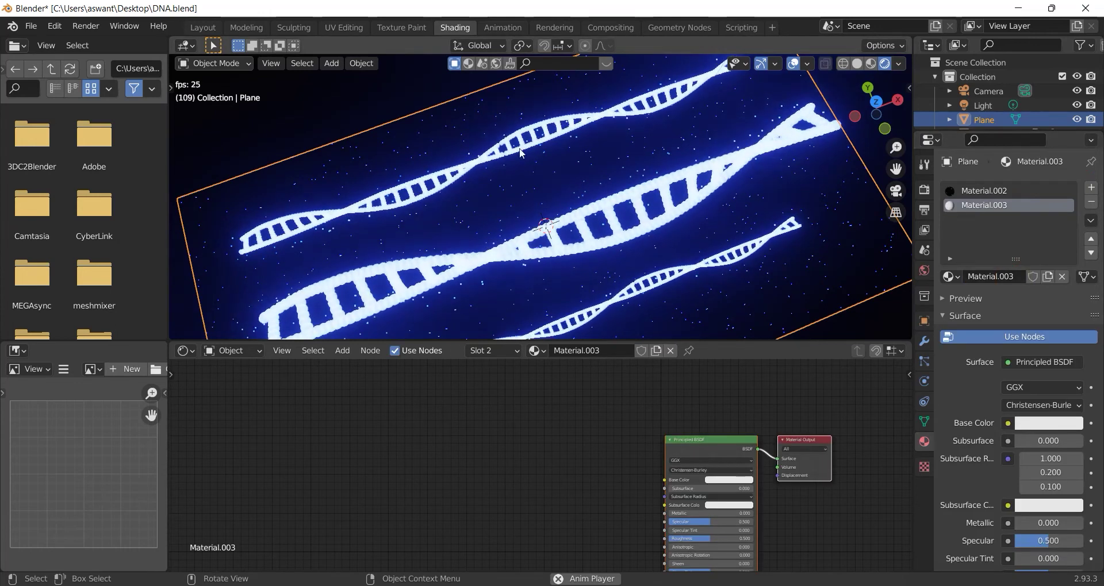
left_click(521, 151)
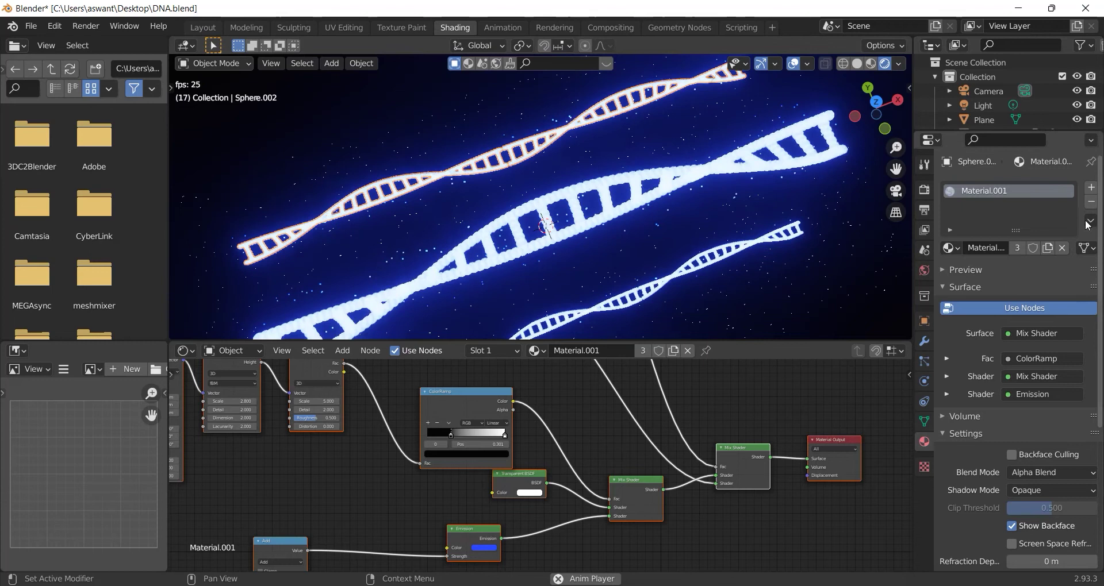
left_click(508, 153)
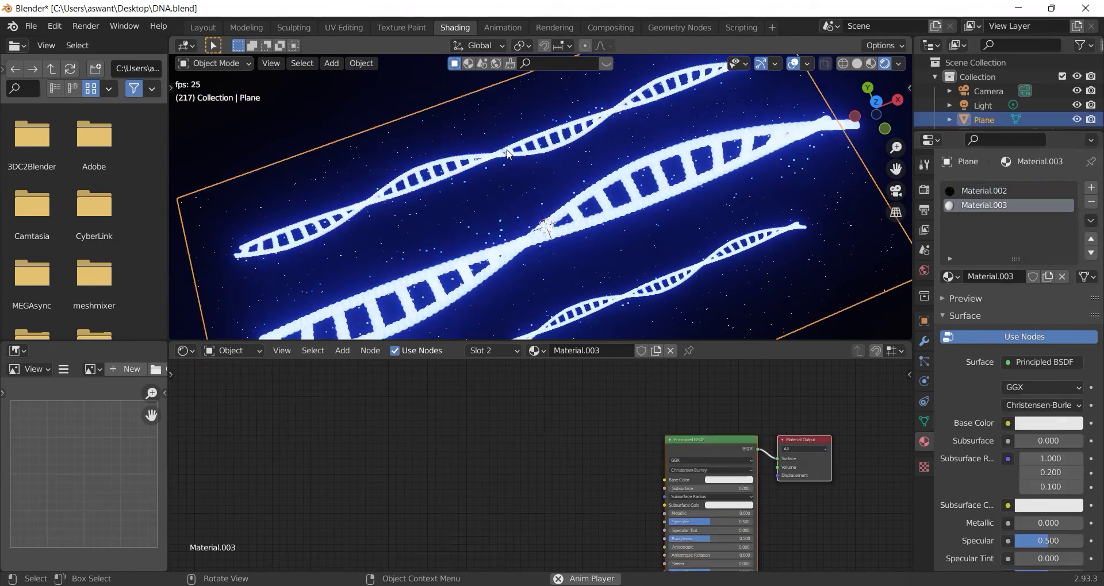
left_click(509, 153)
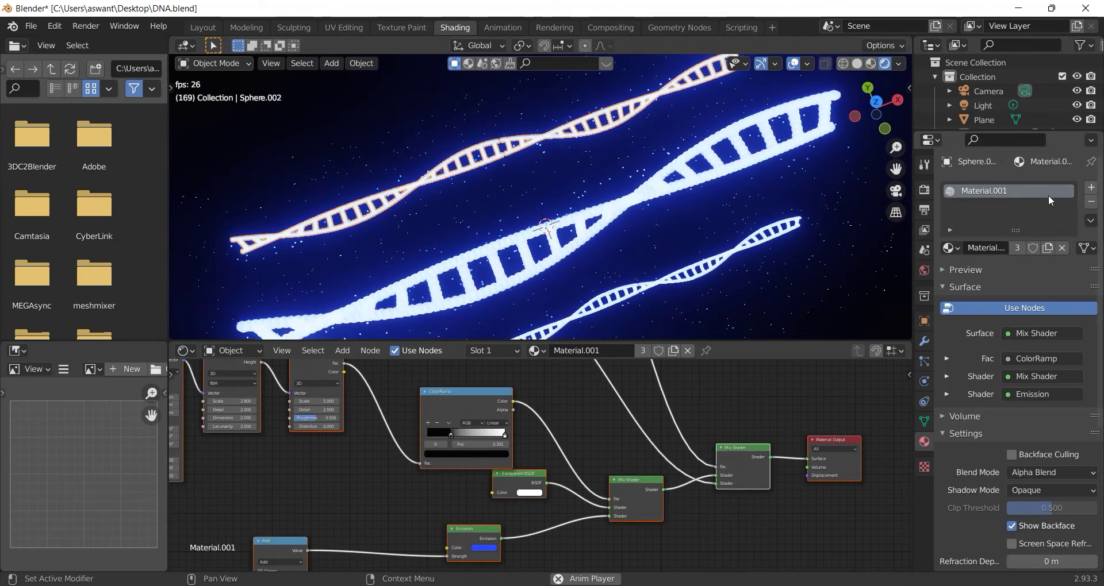
left_click(1089, 190)
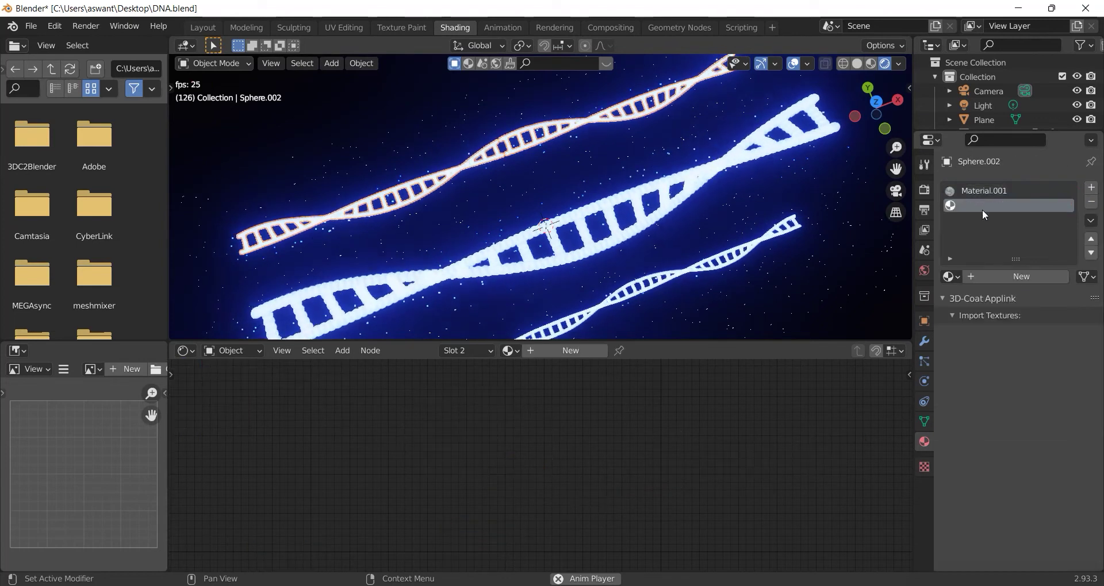
left_click(1016, 278)
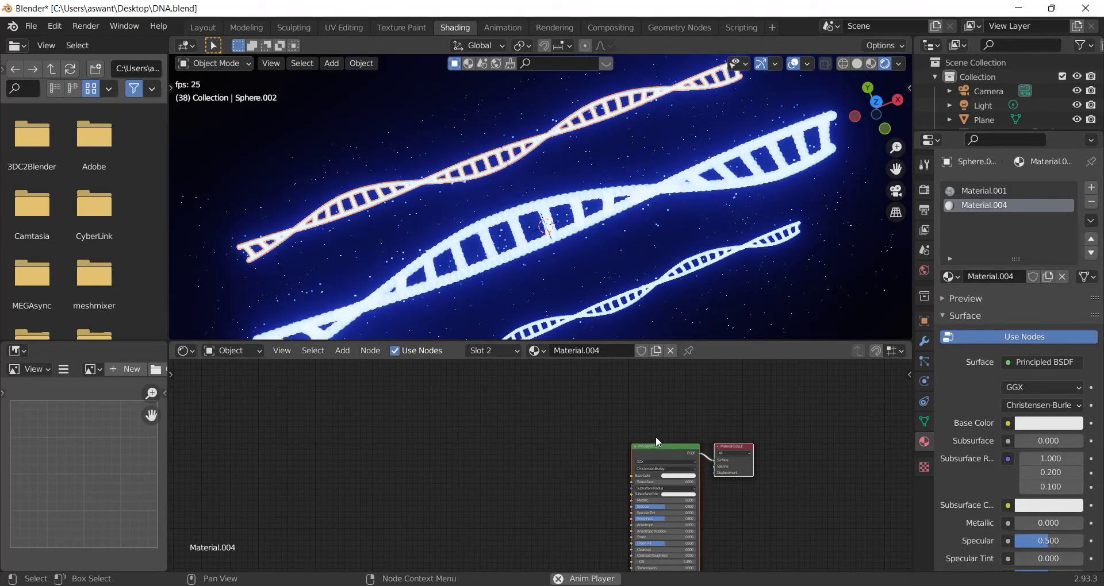
- Delete Material.004's nodes and undo it, then toggle the strand into Edit Mode and back to Object Mode
key("x")
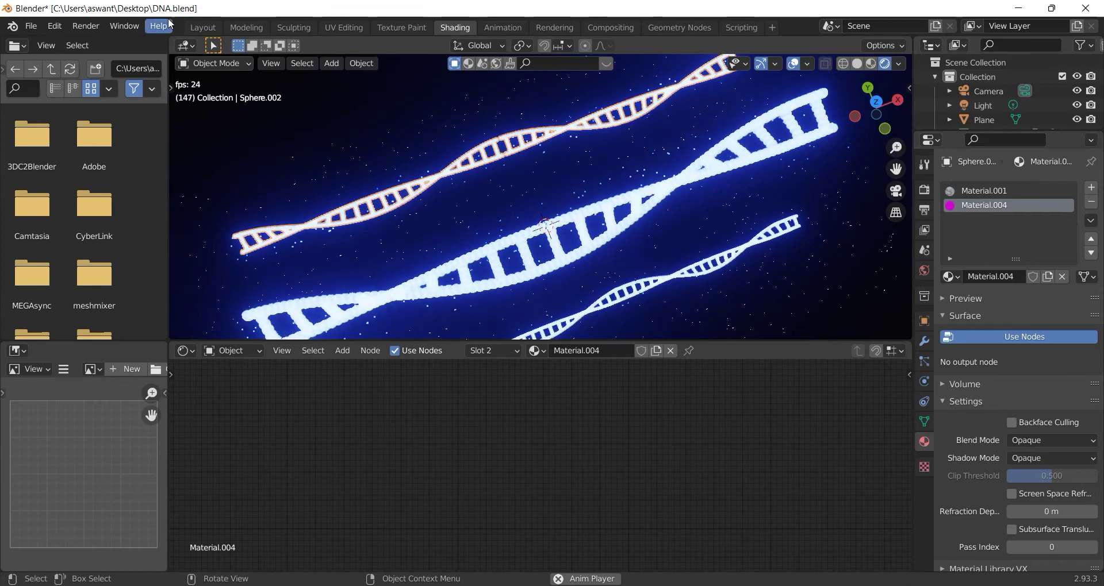
left_click(55, 26)
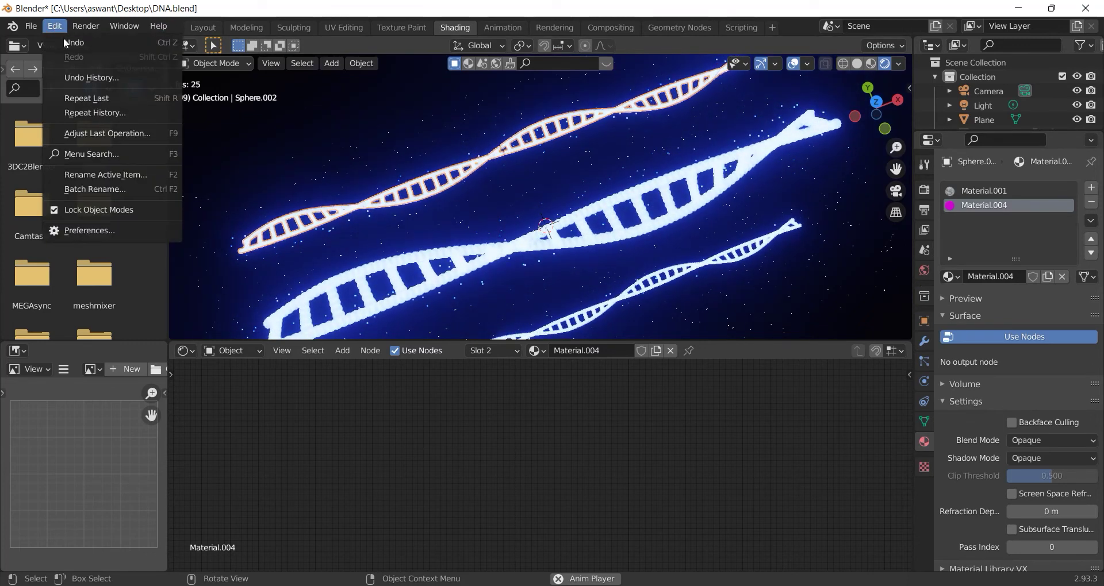
left_click(73, 42)
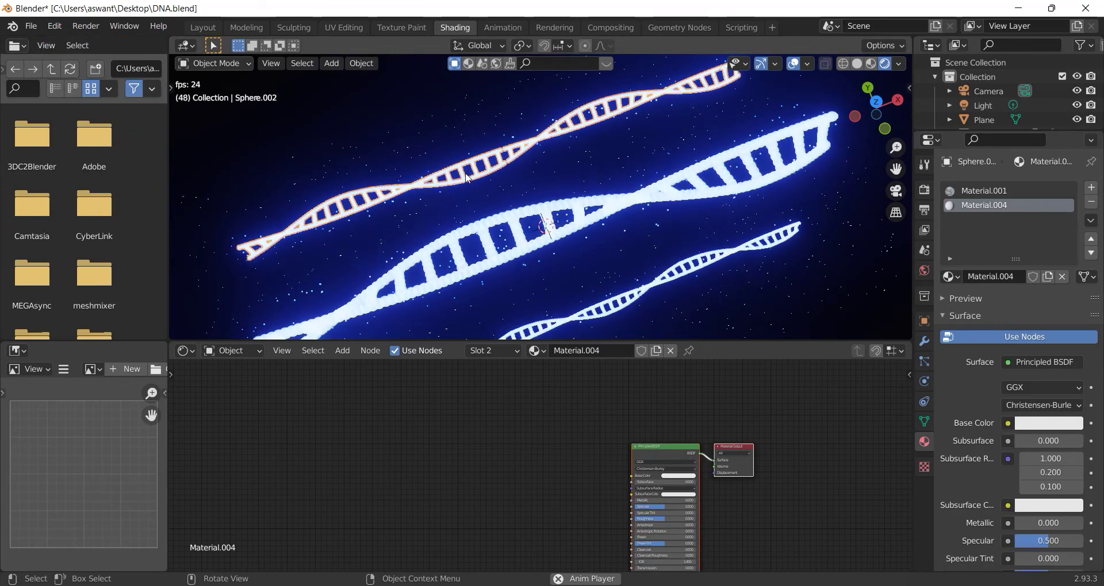
left_click(204, 63)
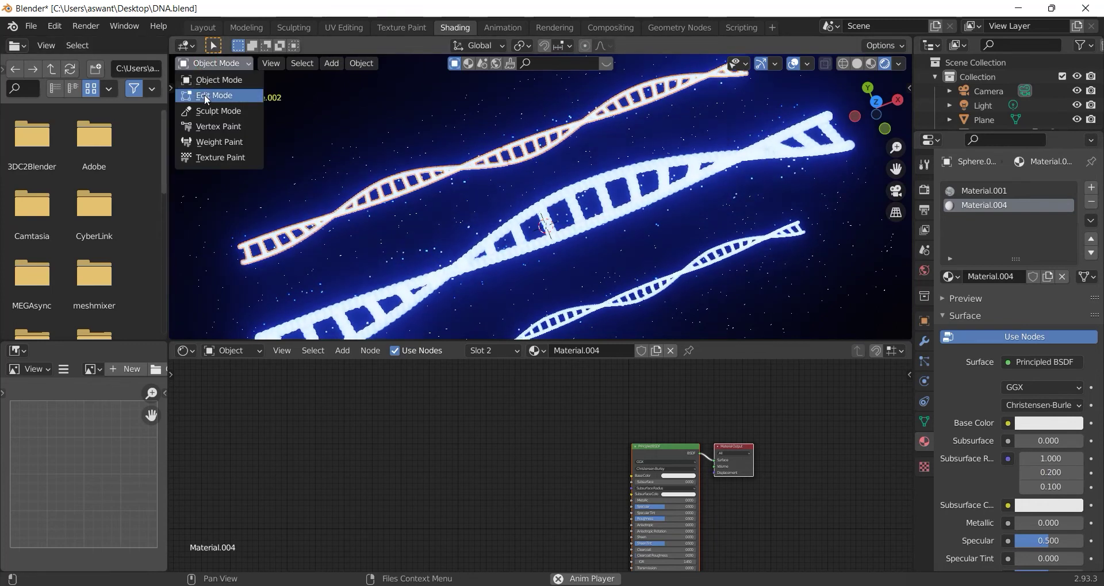
left_click(205, 96)
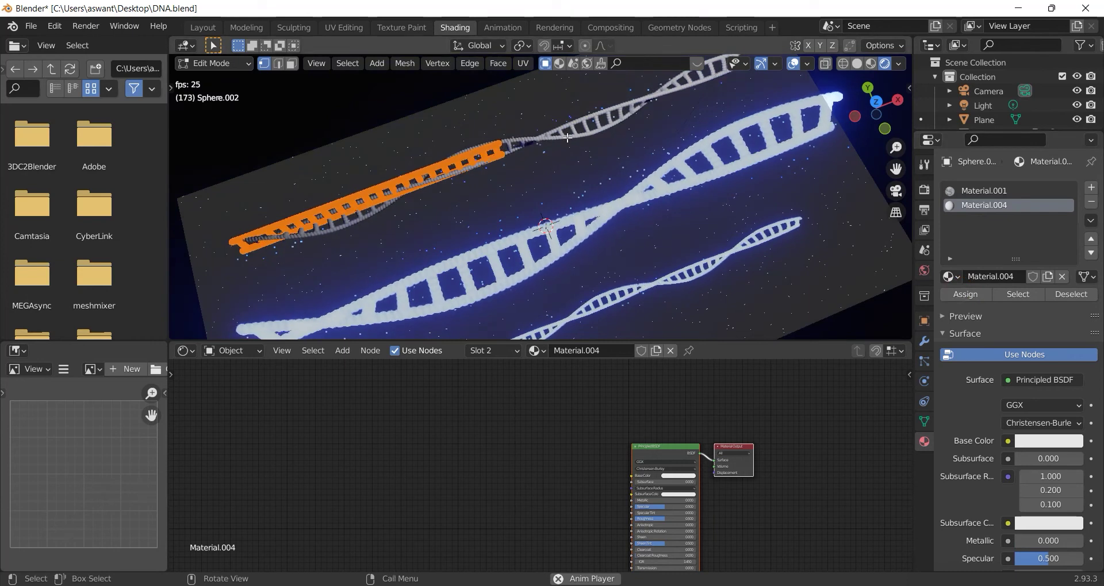
left_click(206, 63)
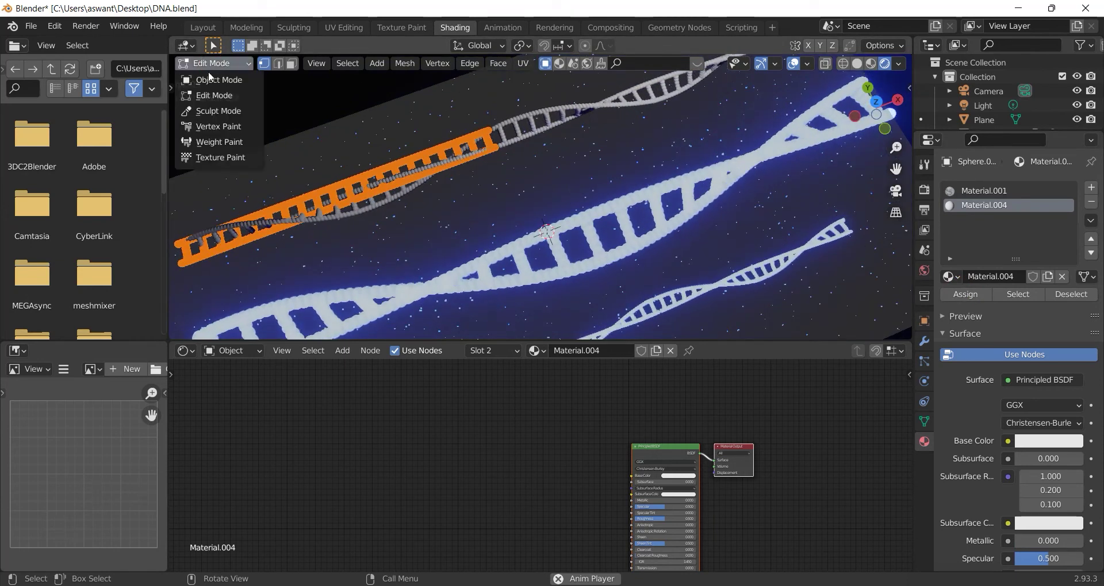
left_click(208, 75)
scroll(715, 405, "up", 1)
scroll(715, 404, "up", 1)
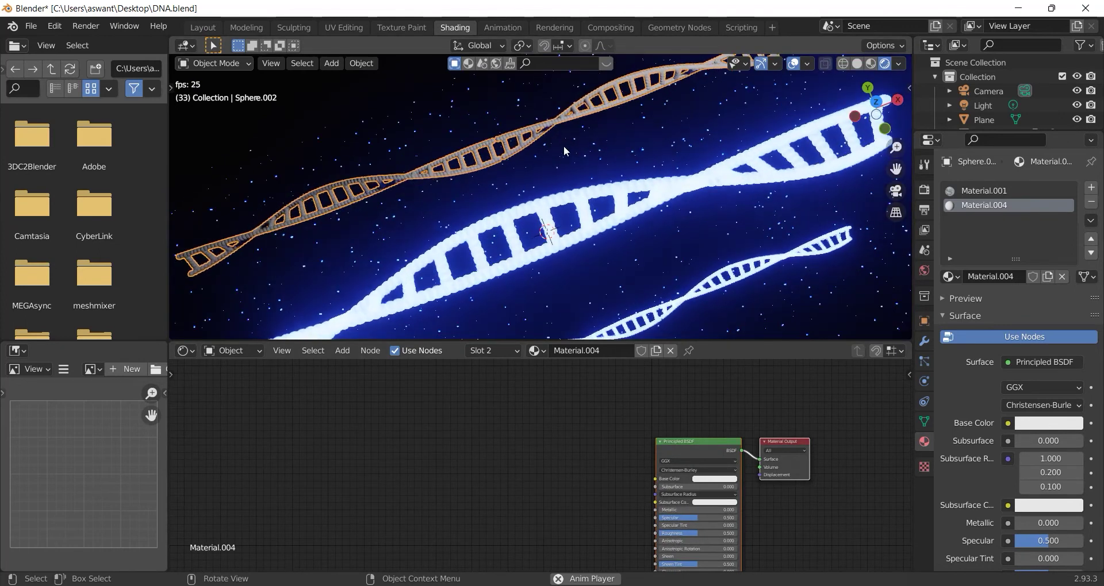
- Select the upper strand and move Material.001's ColorRamp stop to position 0.547
left_click(375, 103)
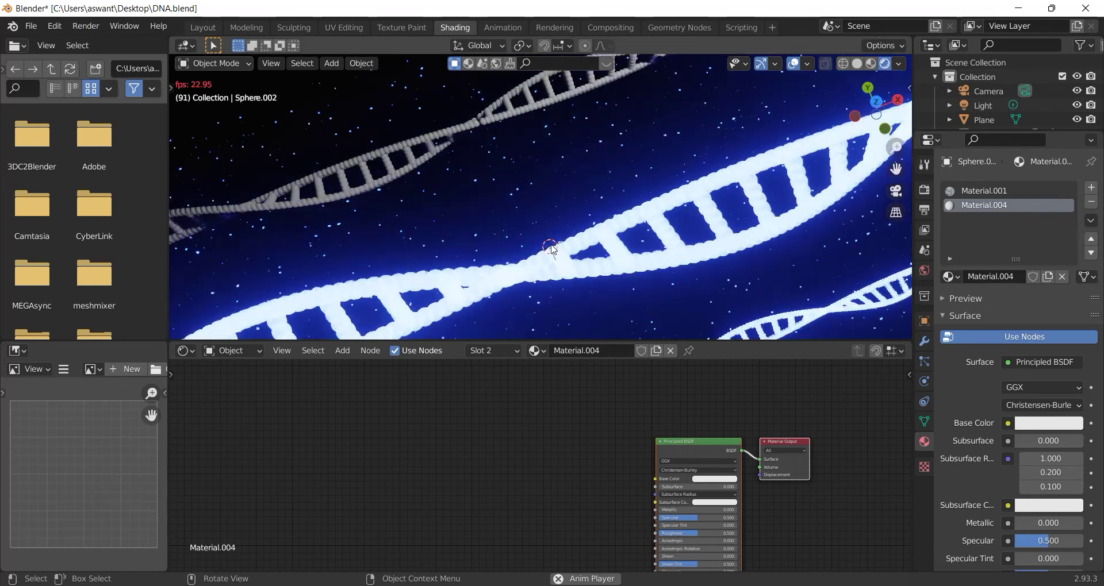
mouse_move(560, 250)
middle_mouse_down()
mouse_move(719, 272)
mouse_move(620, 233)
middle_mouse_up()
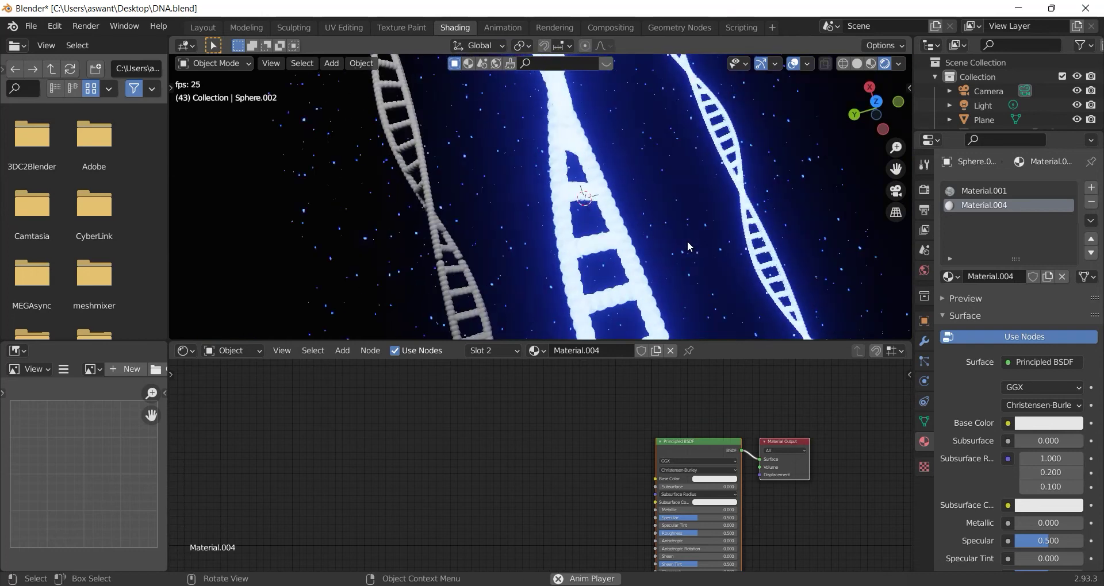
mouse_move(621, 233)
middle_mouse_down()
mouse_move(630, 198)
mouse_move(769, 227)
mouse_move(662, 187)
middle_mouse_up()
left_click(629, 199)
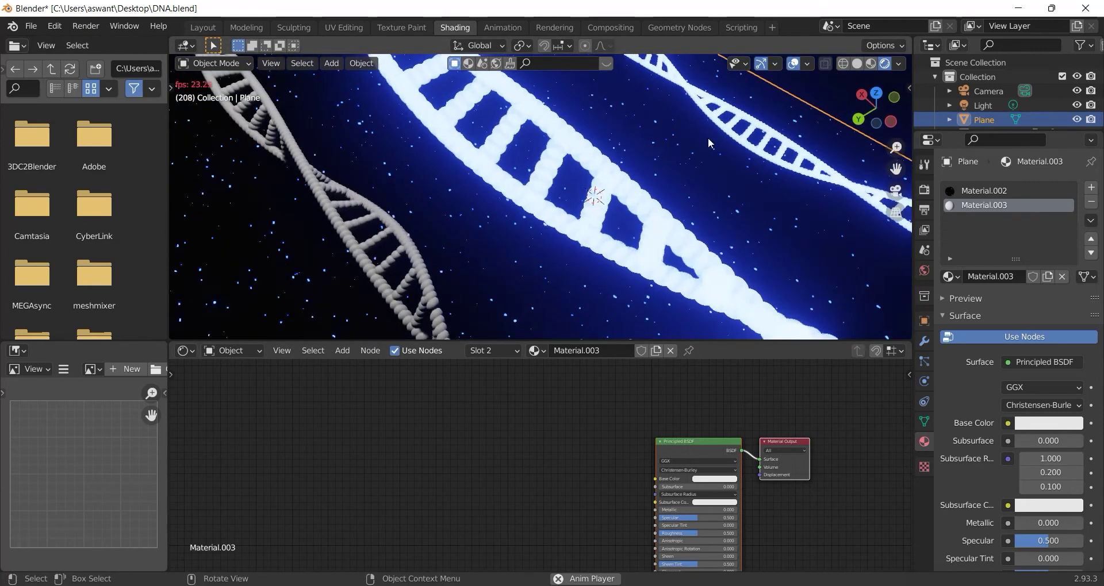
left_click(708, 137)
left_click_drag(459, 435, 477, 436)
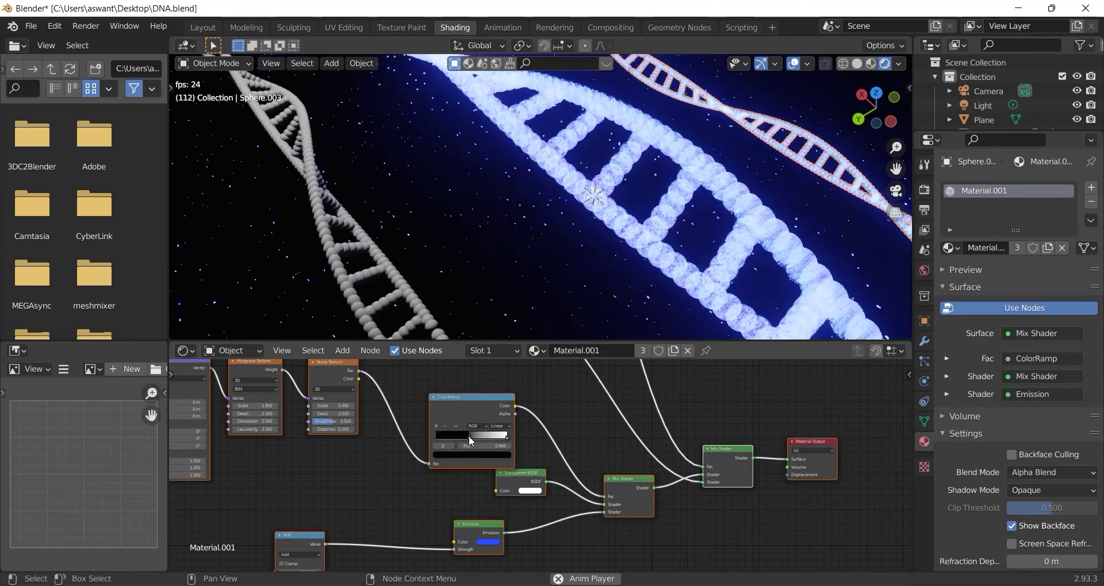